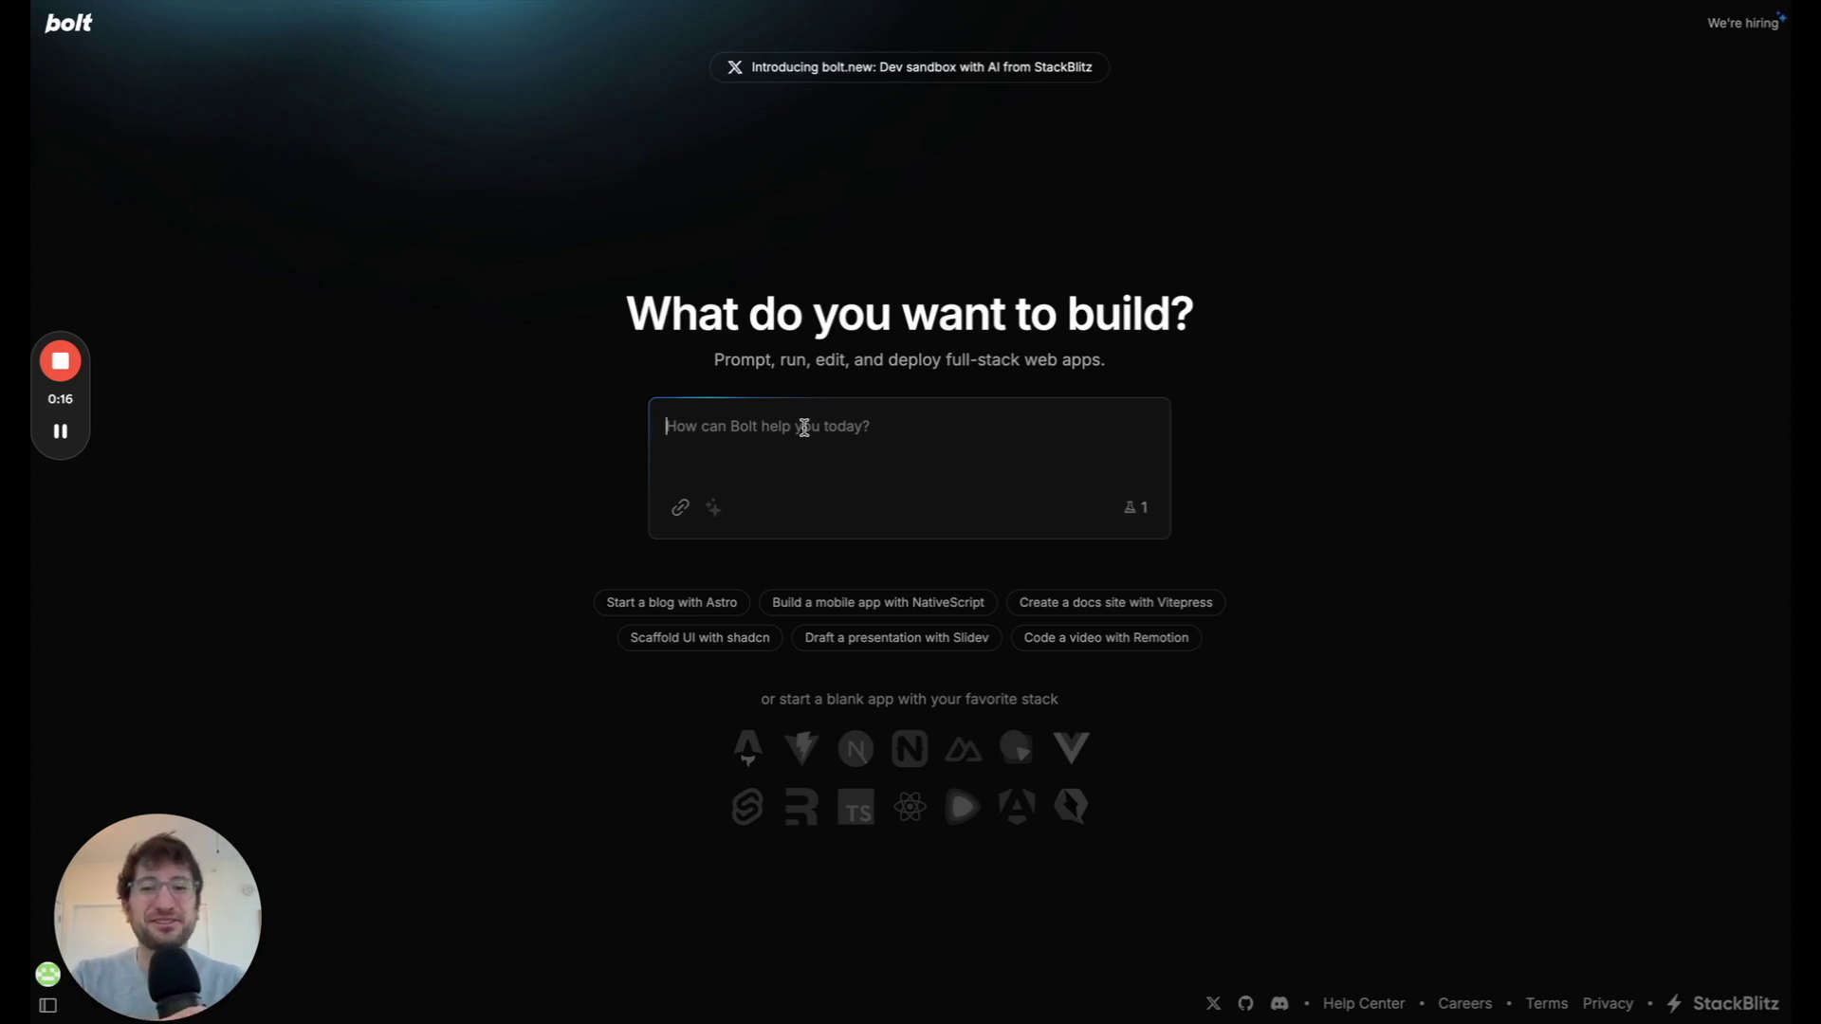
Submit the prompt "I want to build a 5 page website for an accounting firm.".
text(I want)
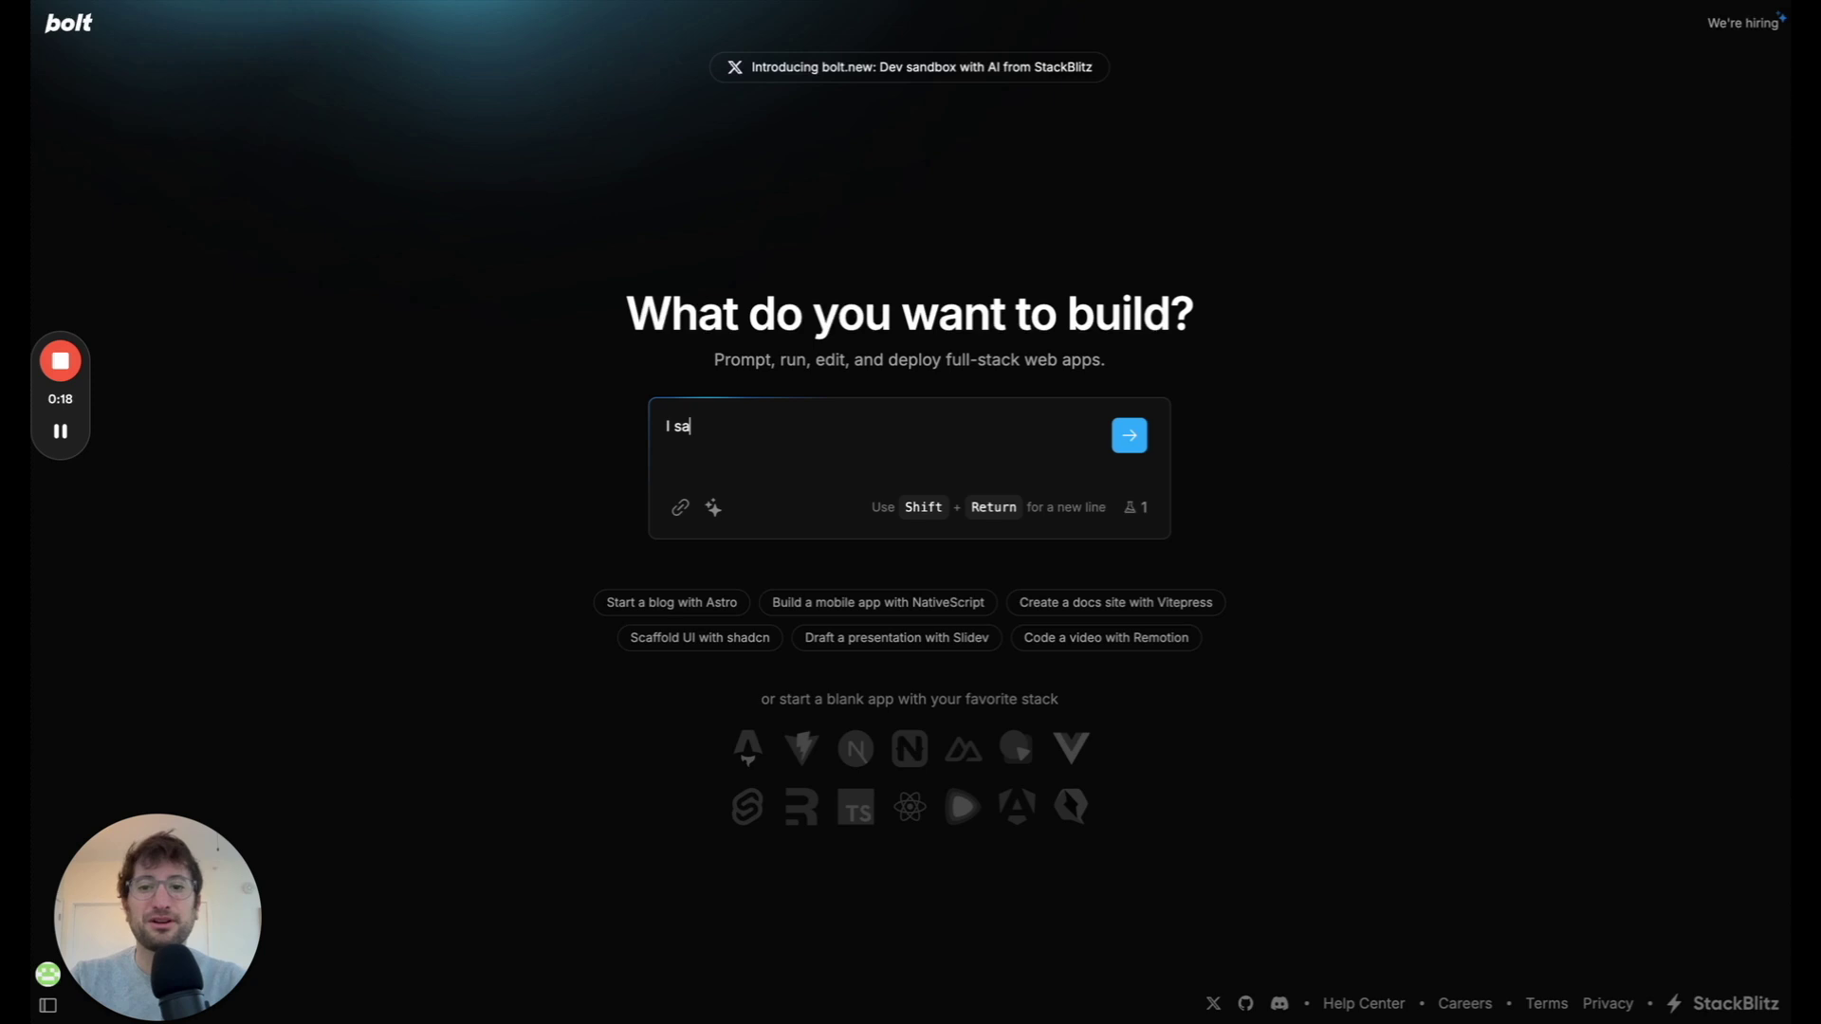
text( to build a )
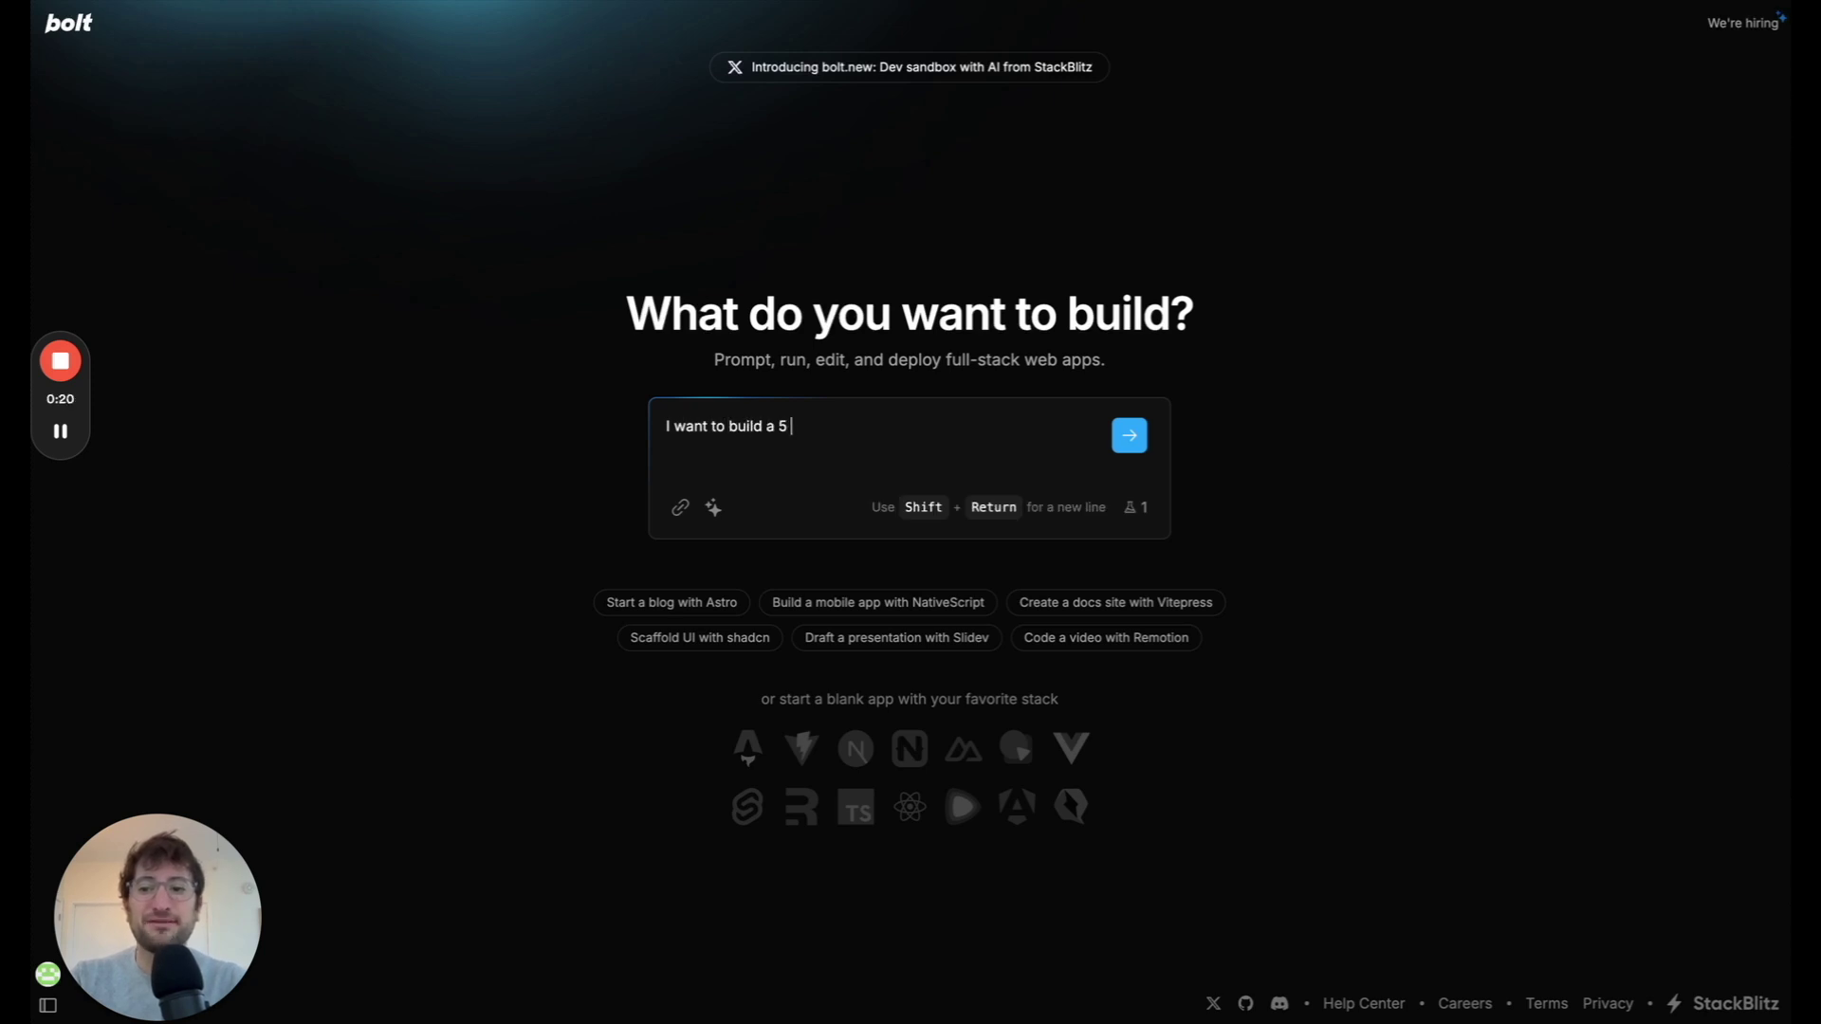
text(5 page webiste for an accounti)
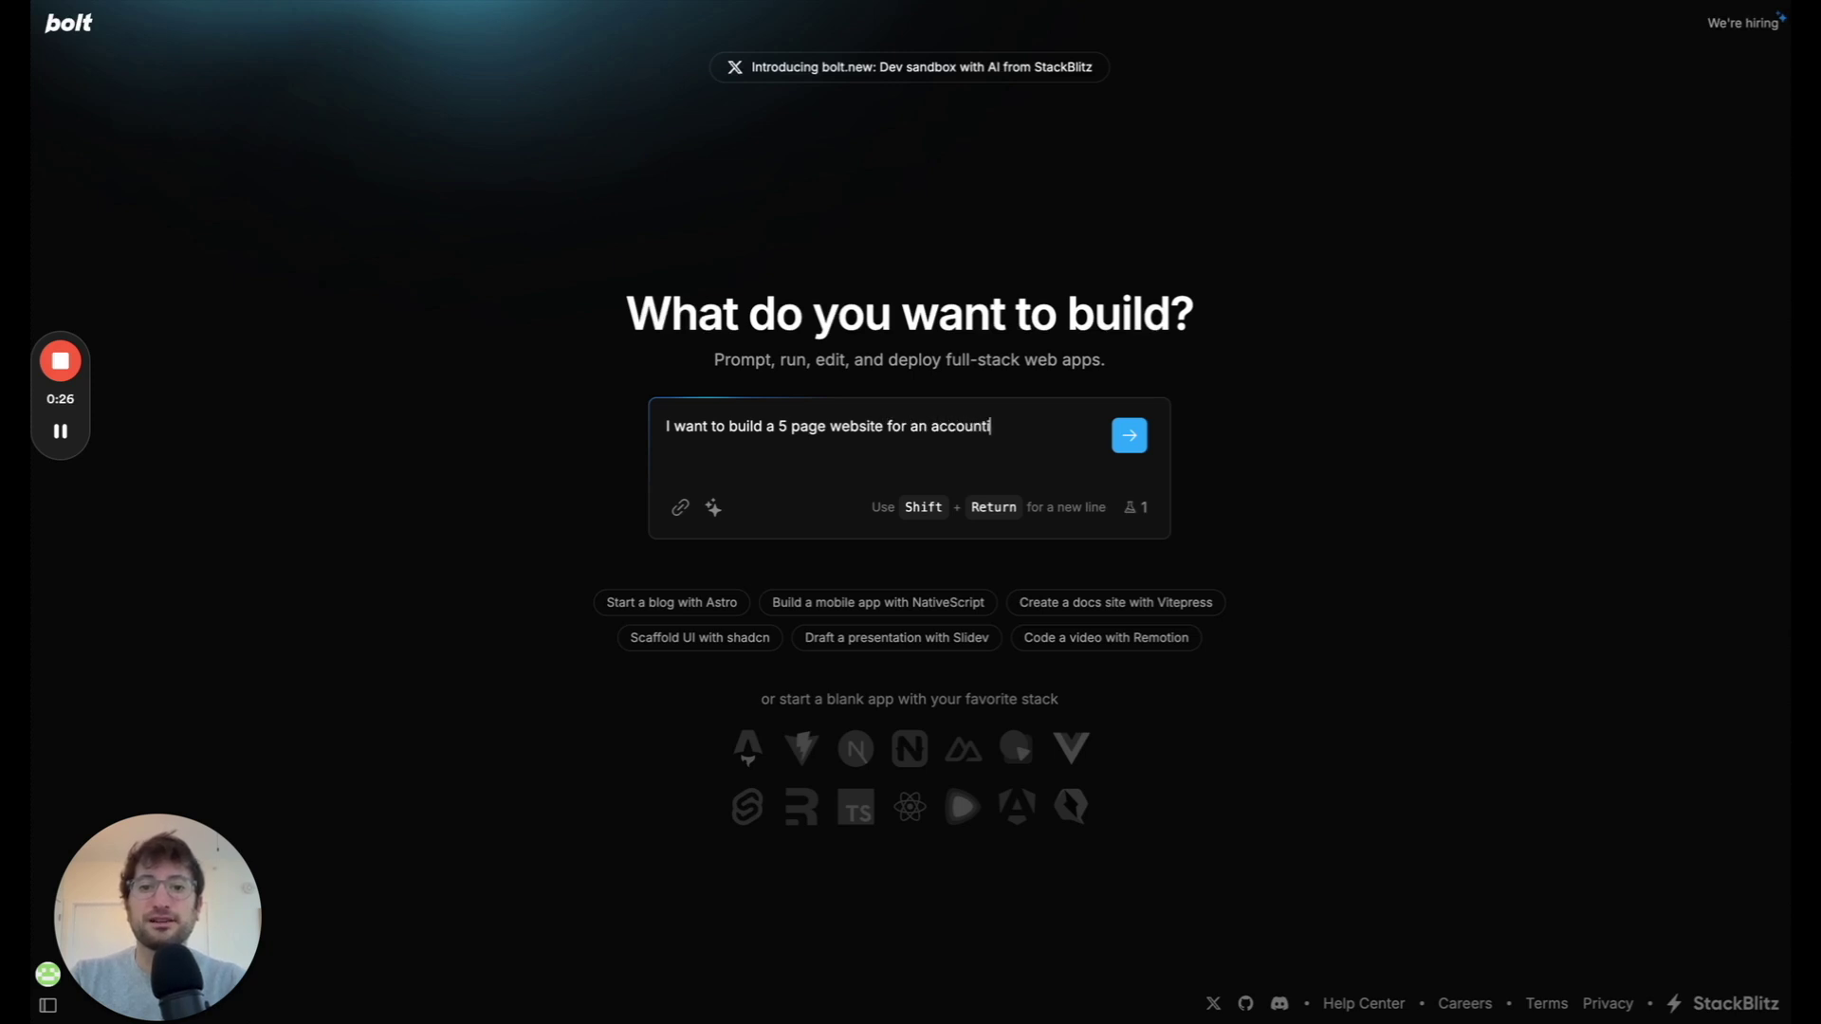
text(ng firm.)
key(Return)
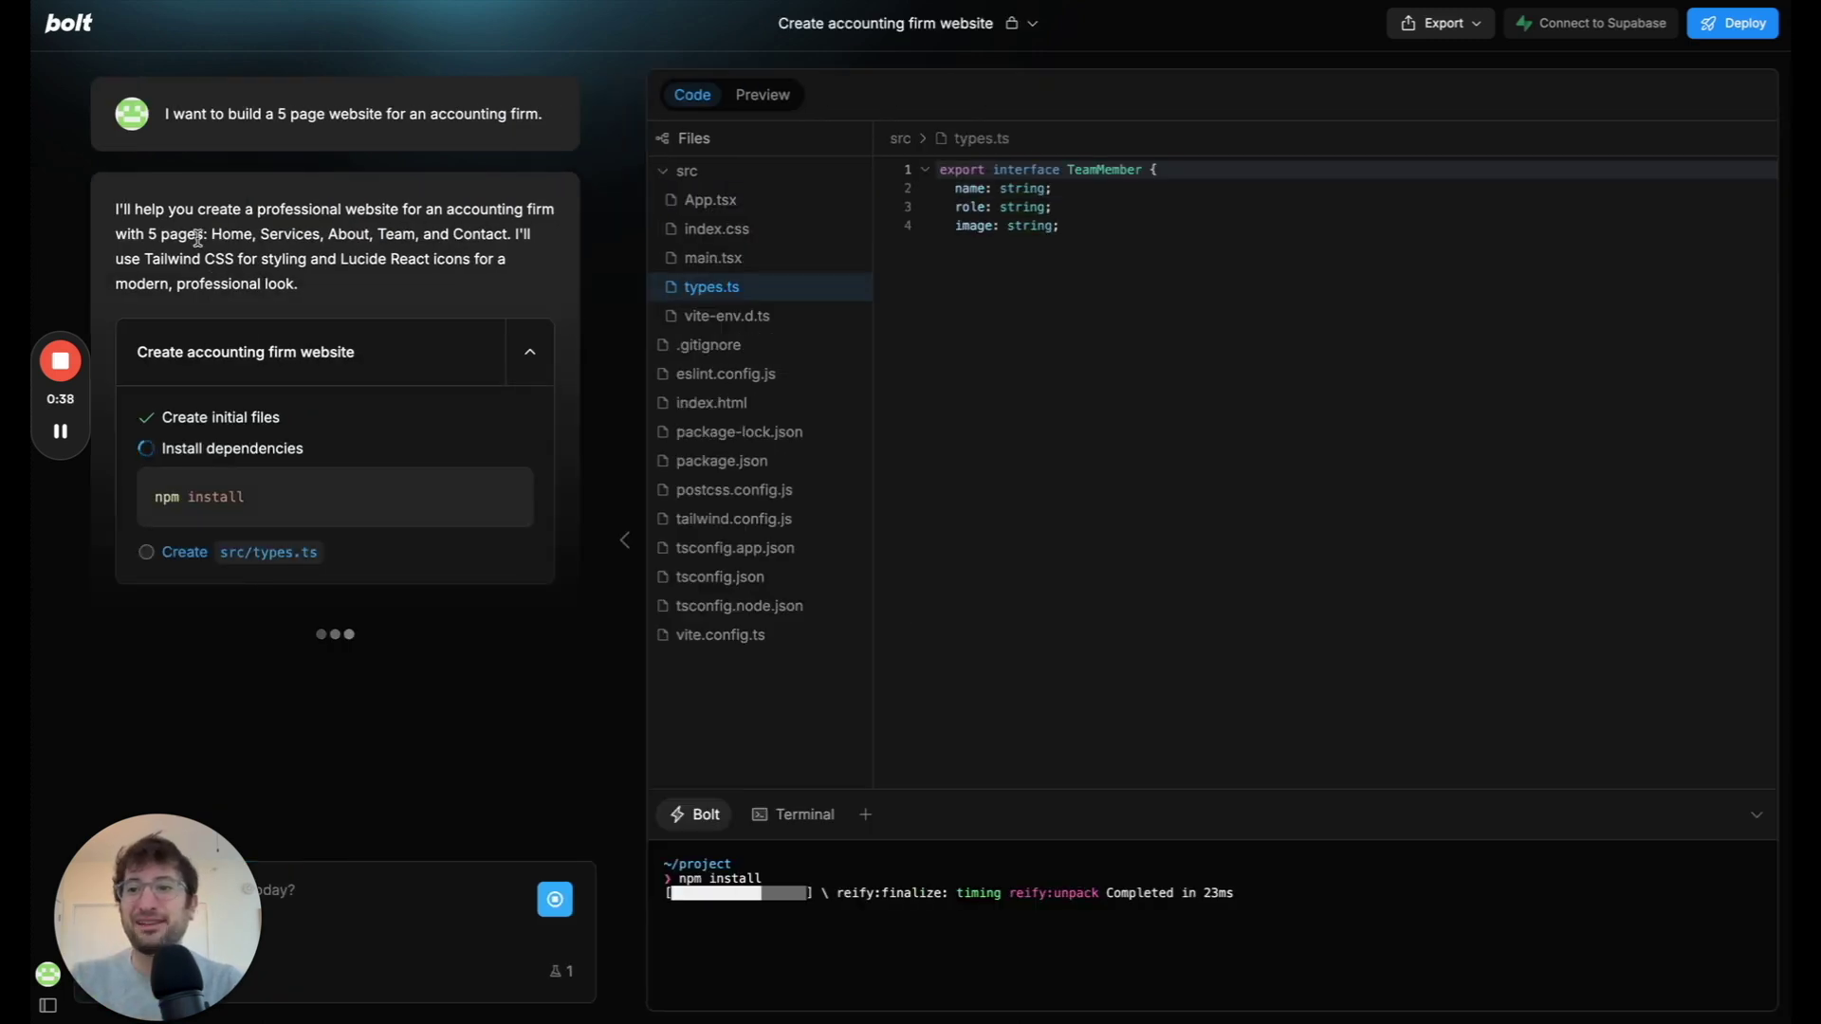
drag(211, 233, 422, 231)
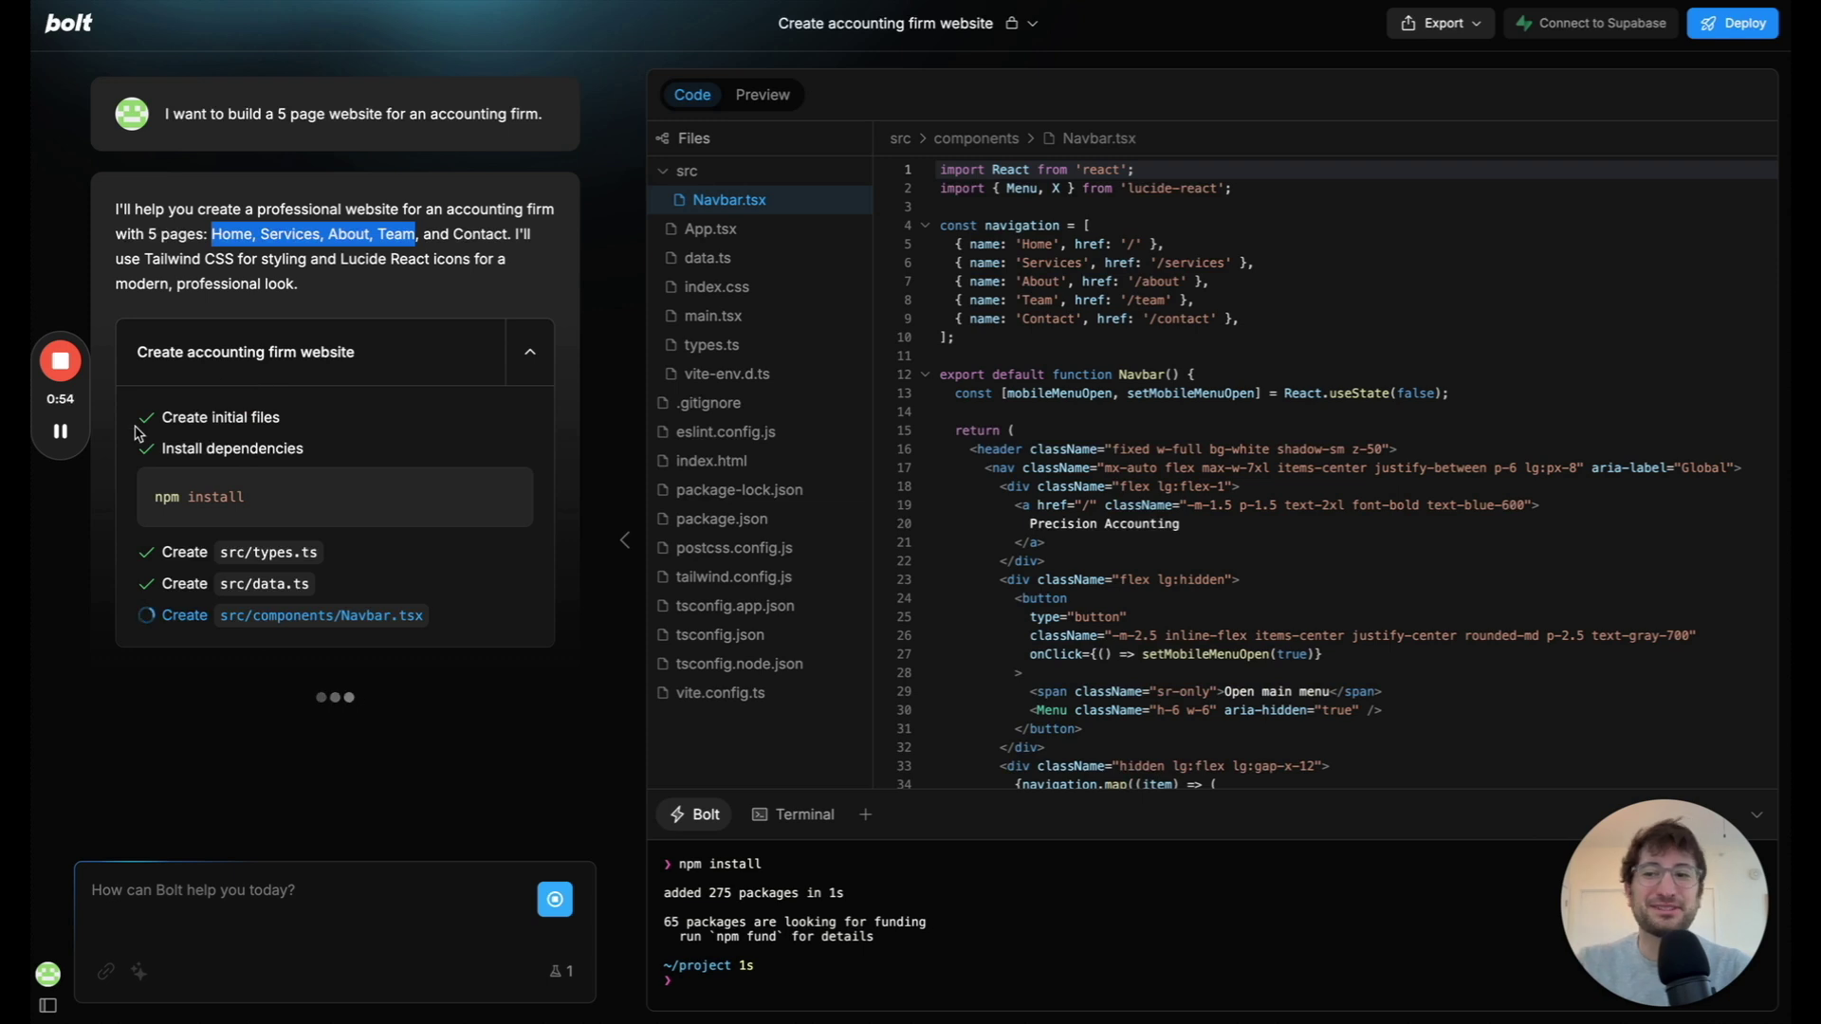
click(60, 432)
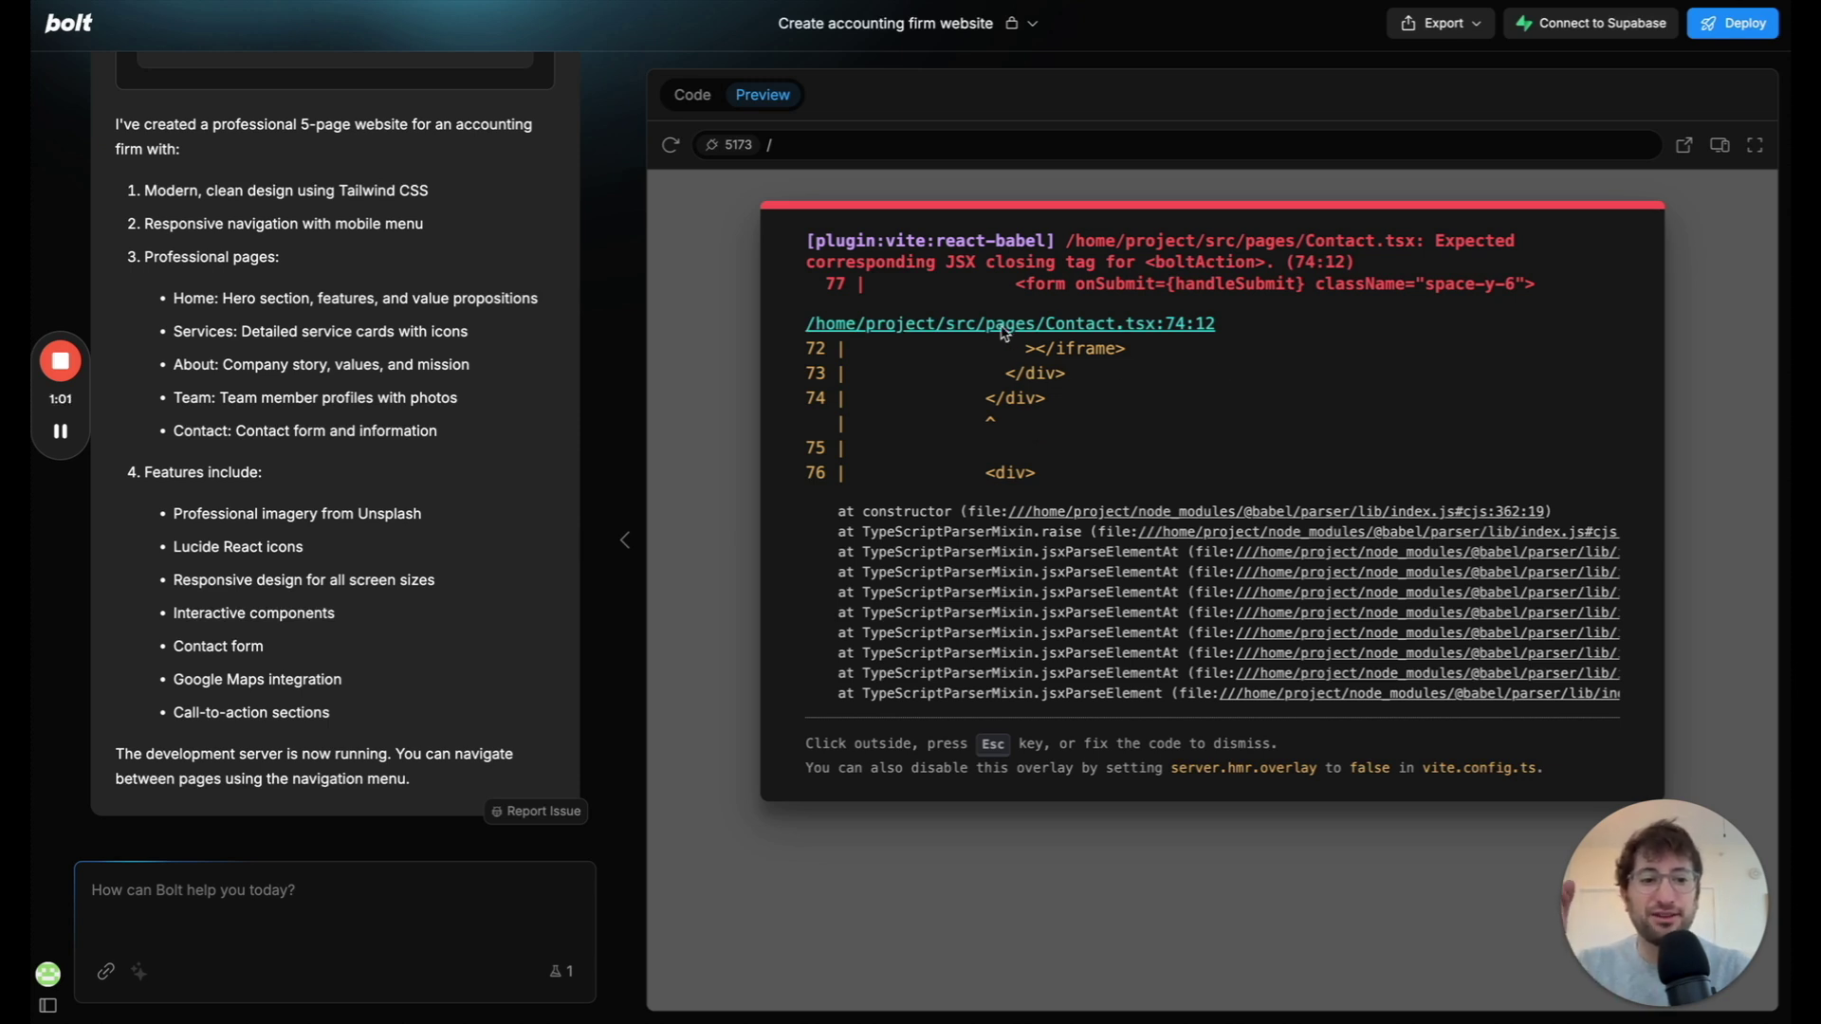
Send the full preview error text in the chat, introduced by "I get this error on the page, I don't see anything else:".
drag(797, 254, 1461, 801)
click(255, 897)
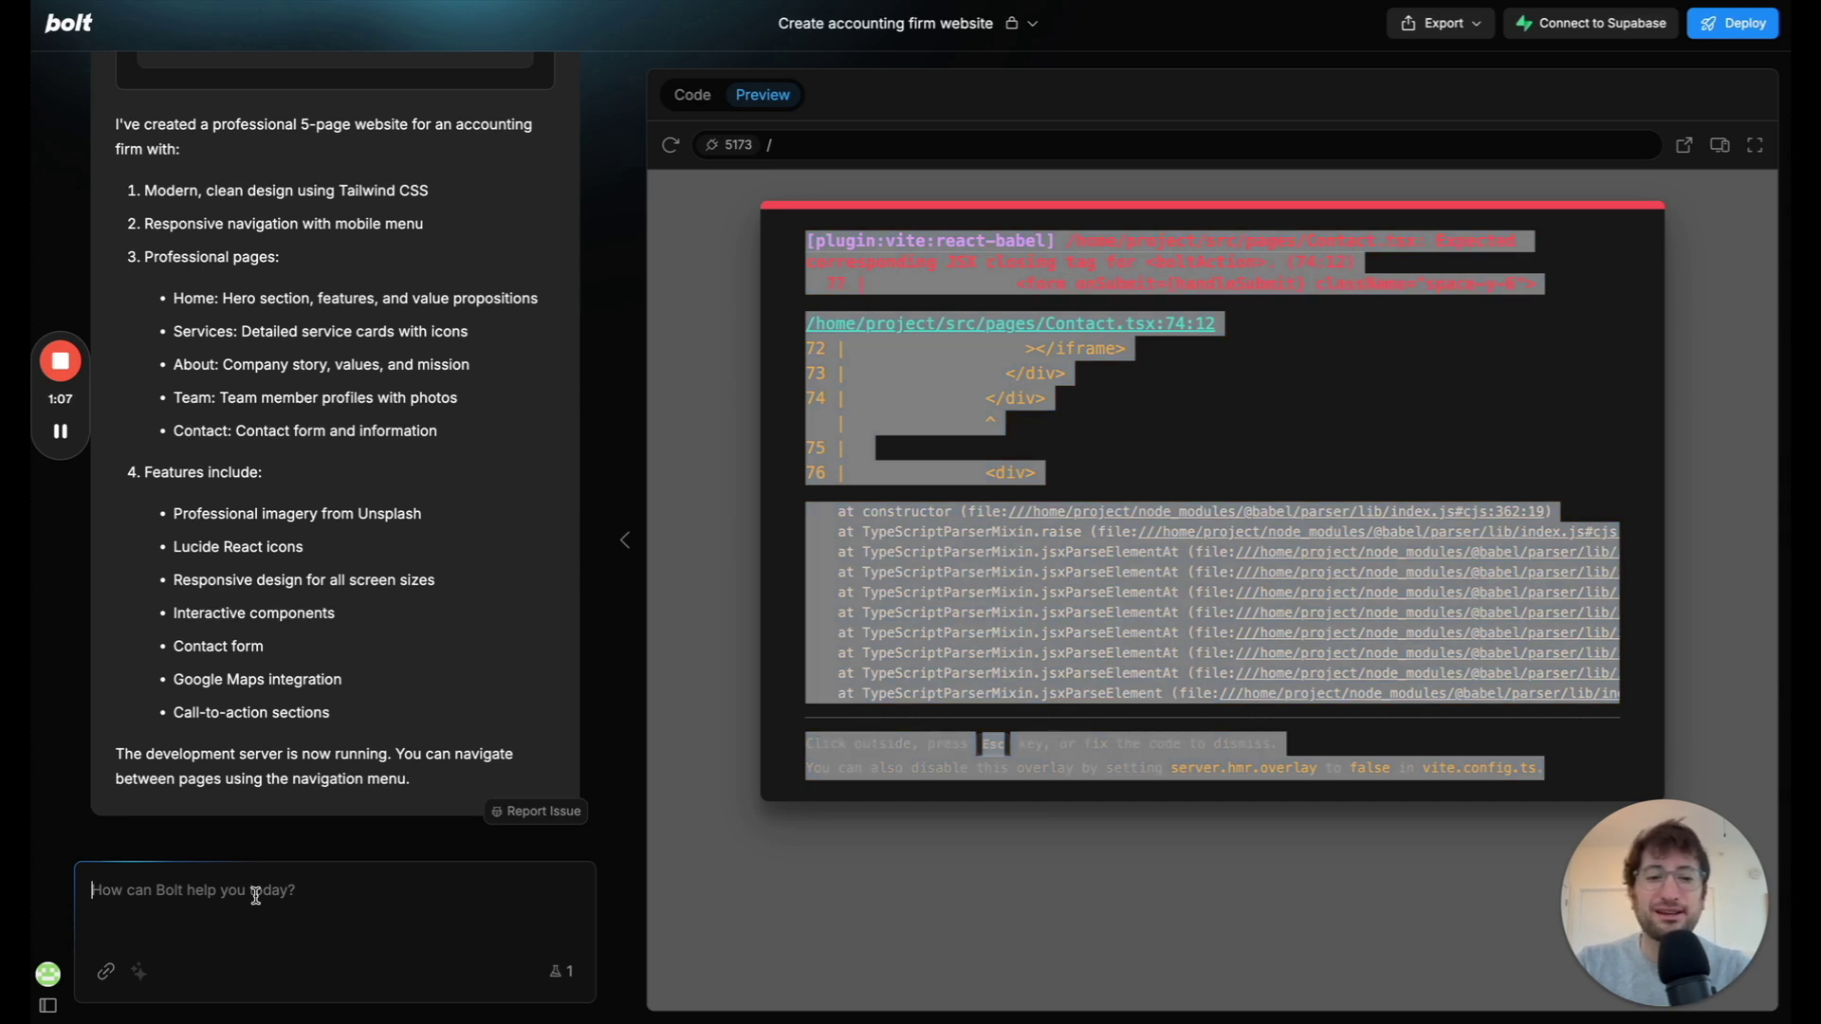
text(I get this)
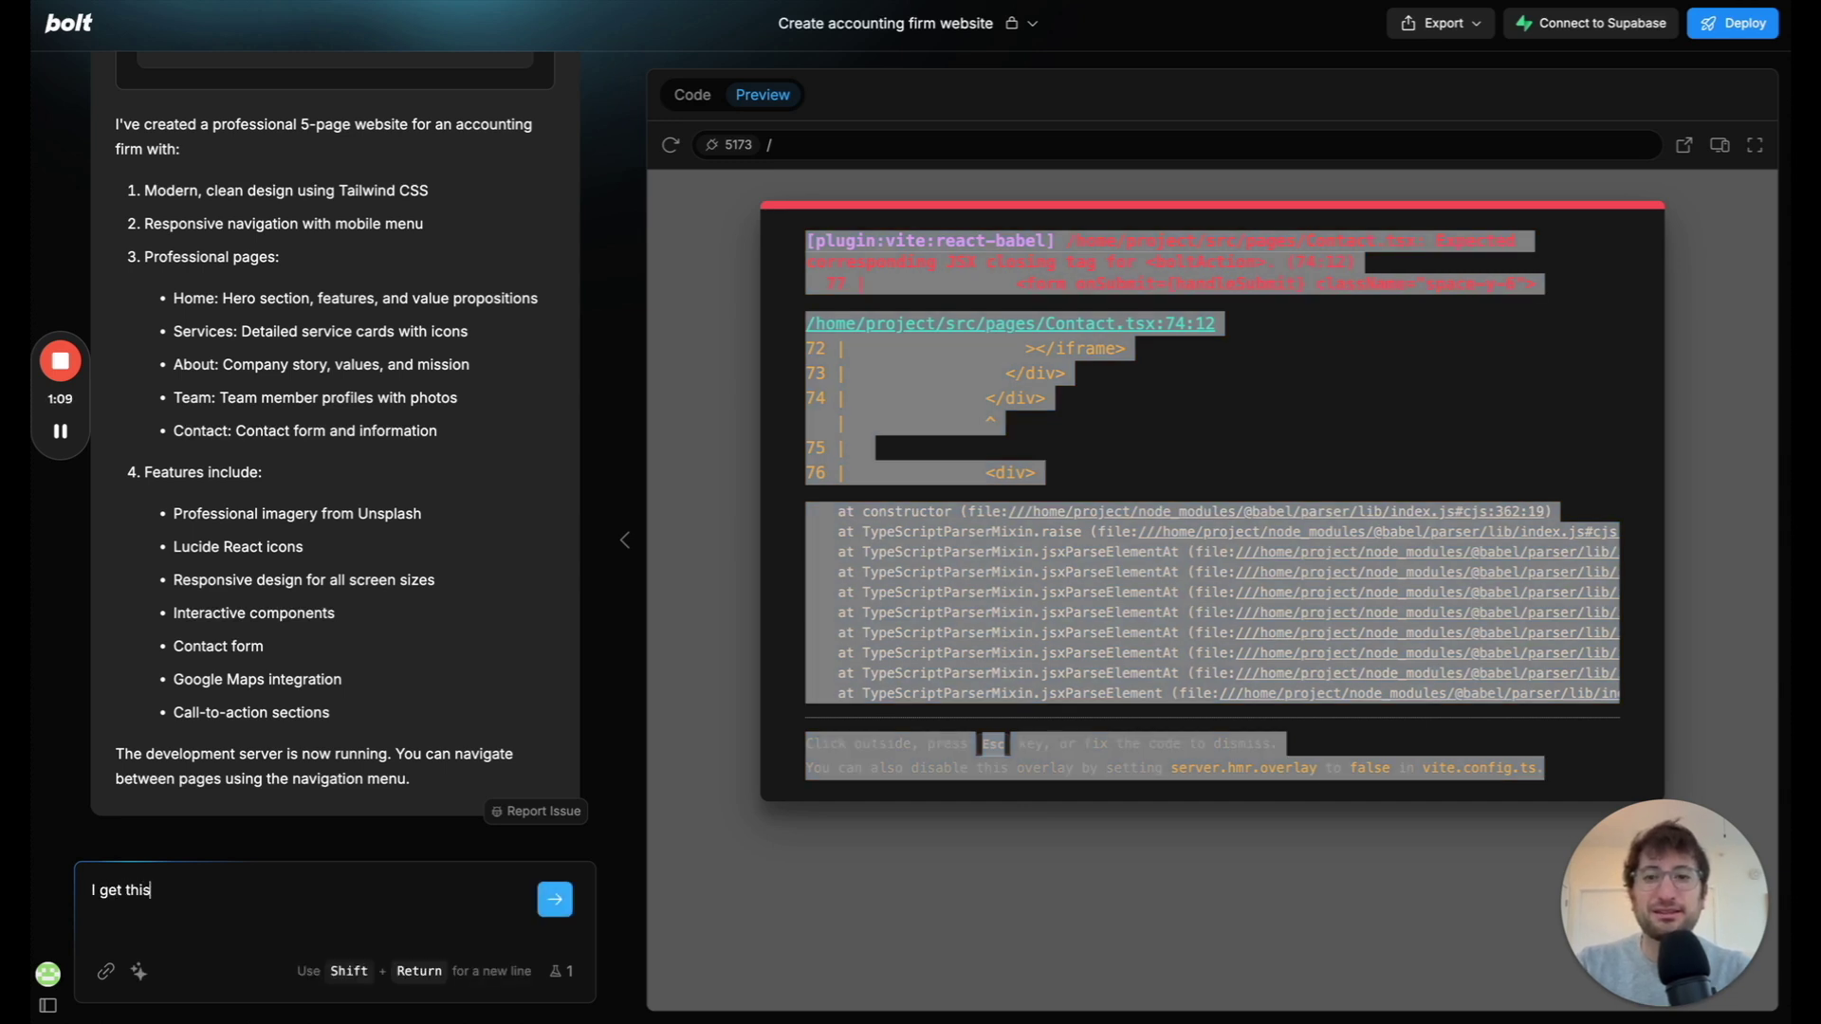
text( error on the page, I don't see)
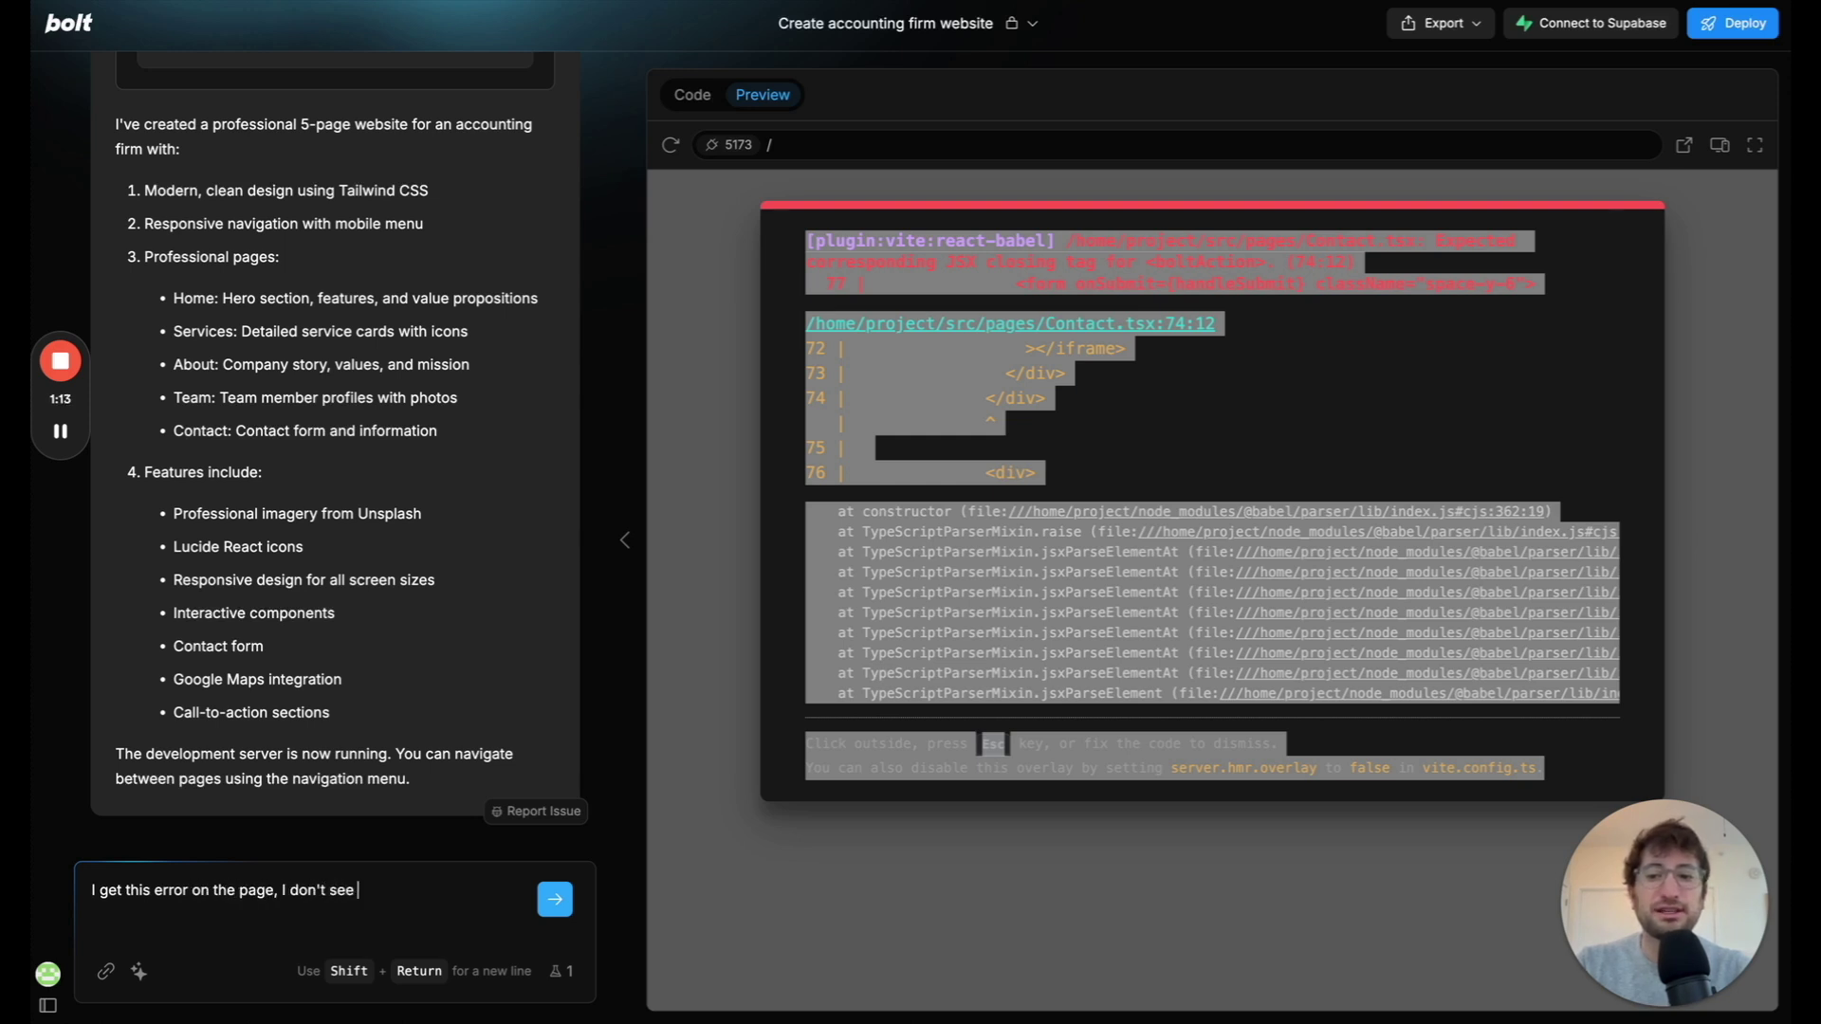
text( anythign else:)
key(ctrl+v)
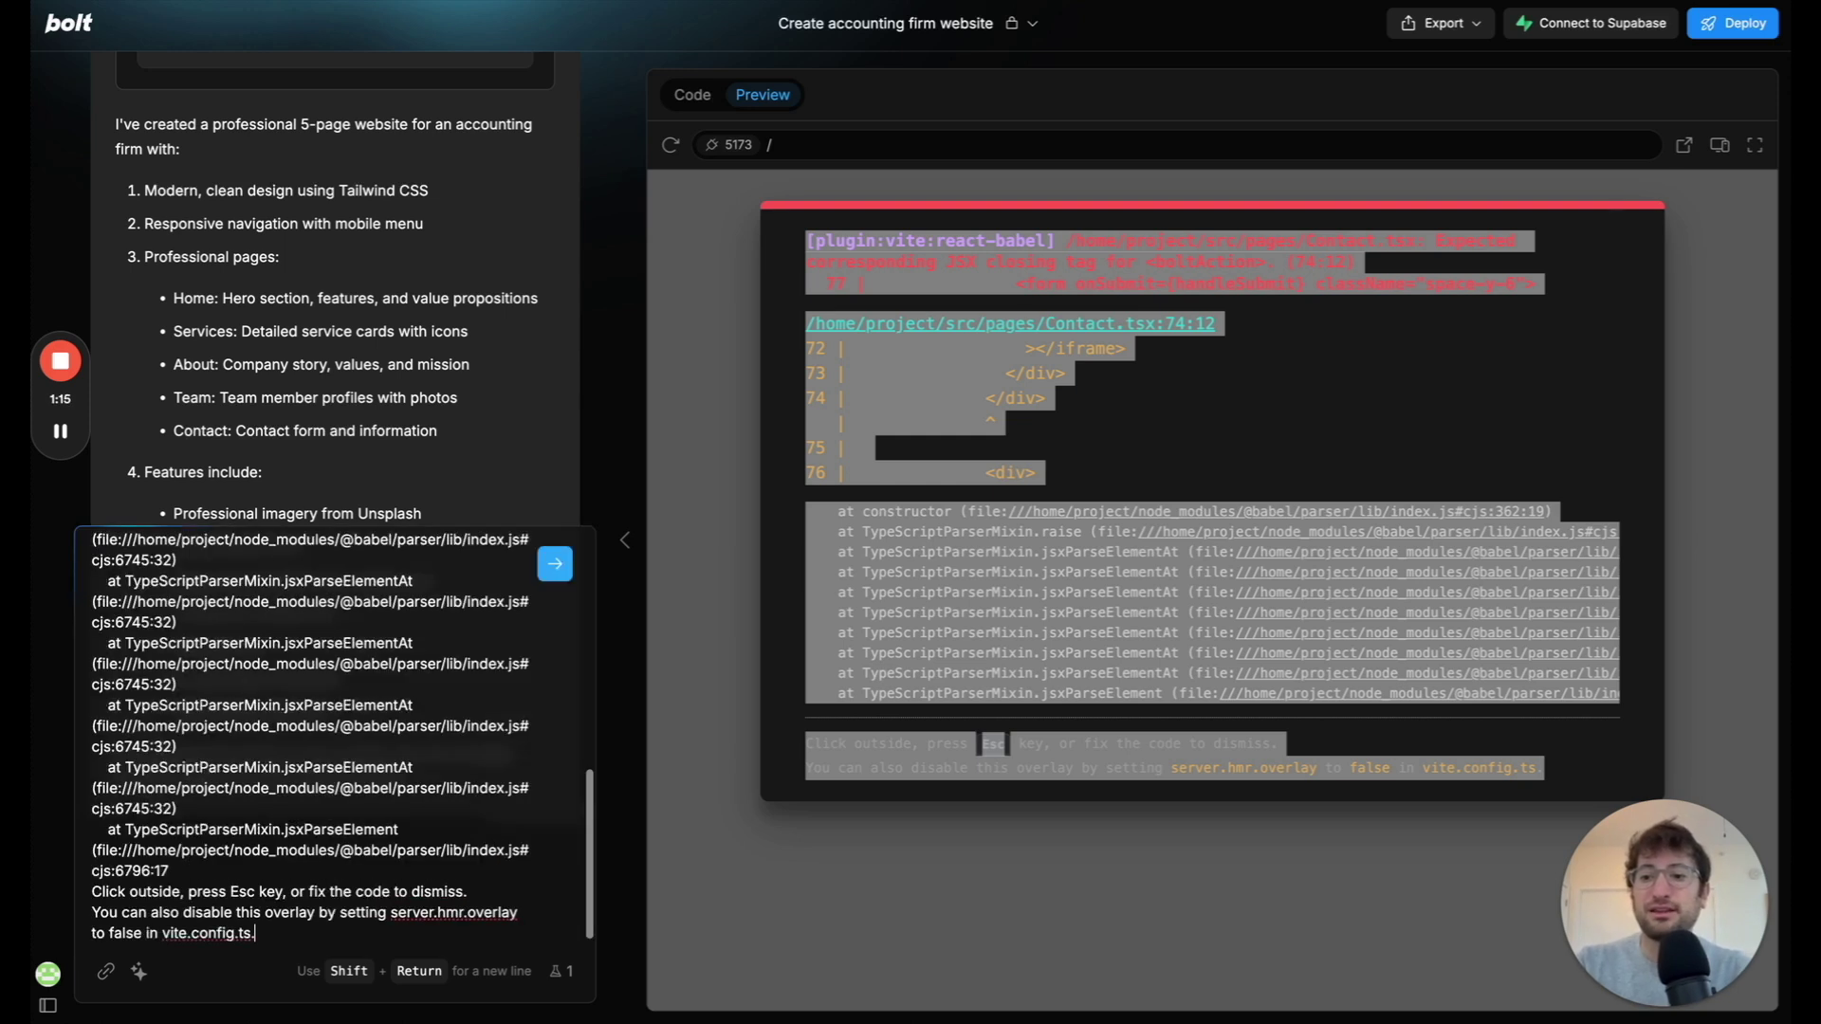
key(Return)
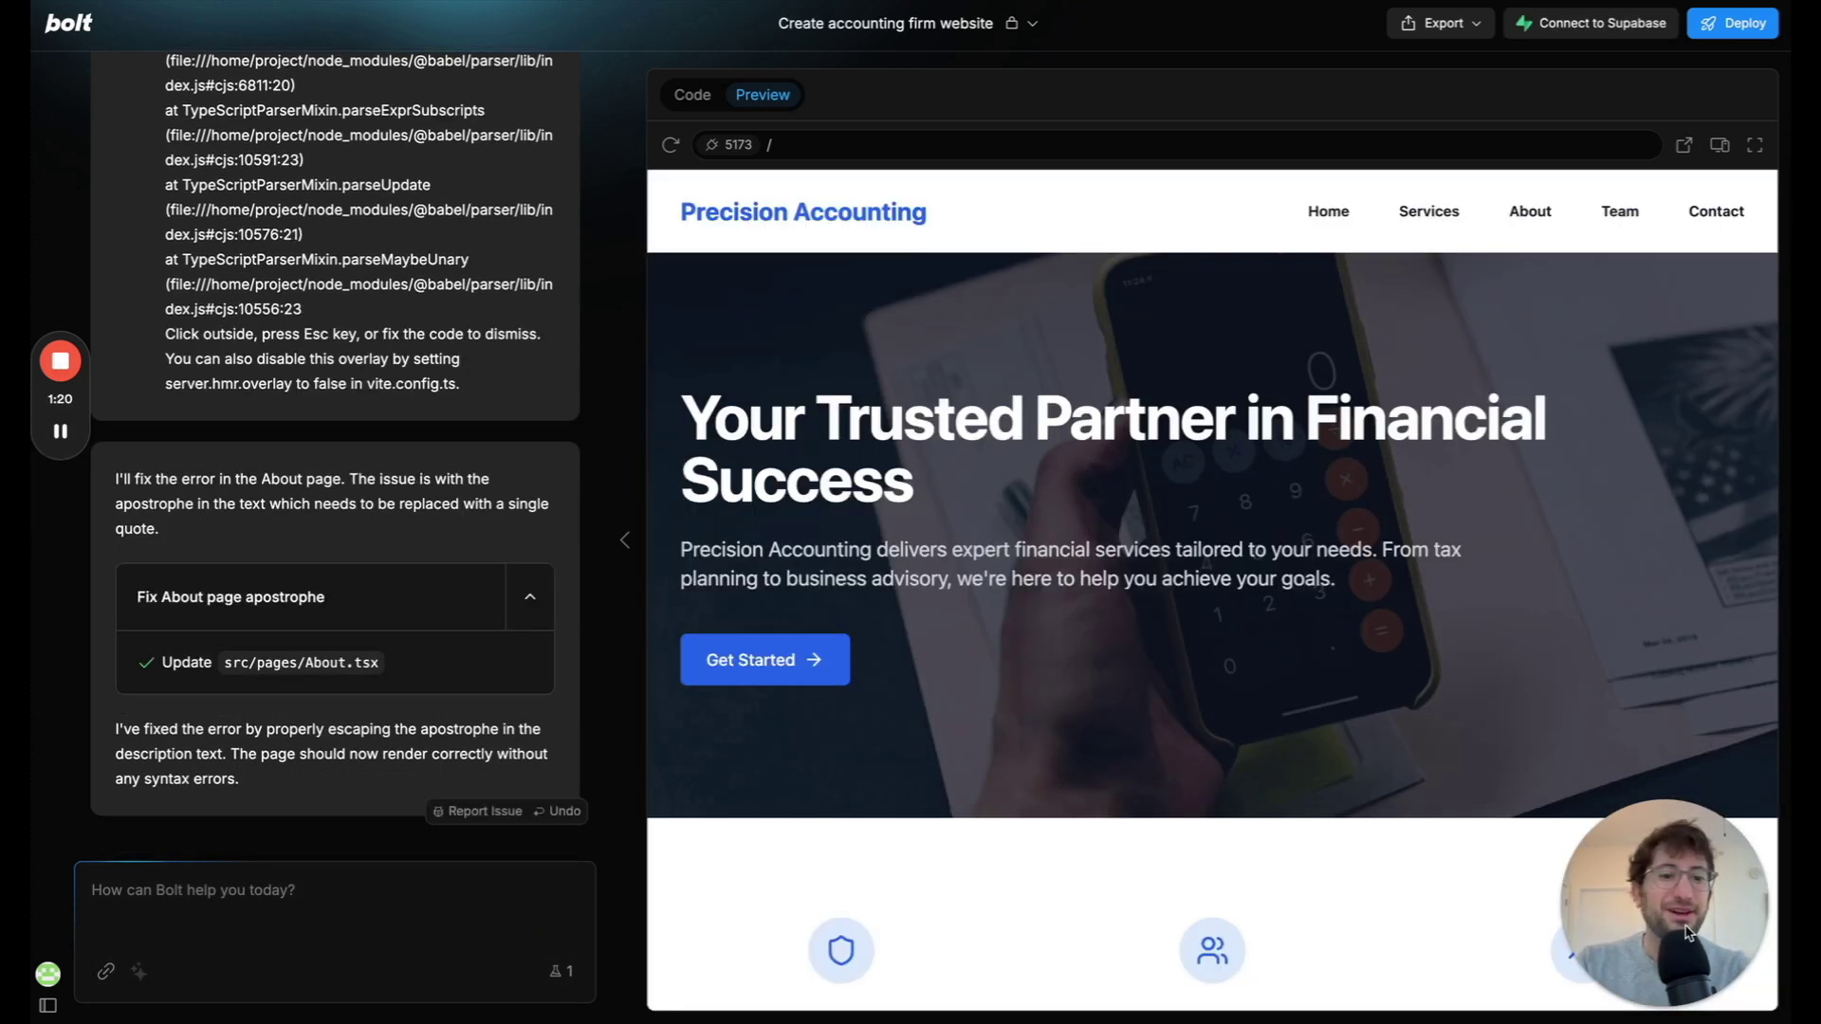
Review the generated site's Home, Services, About, Team and Contact pages in the preview, then examine the full home page again.
drag(1688, 933, 465, 804)
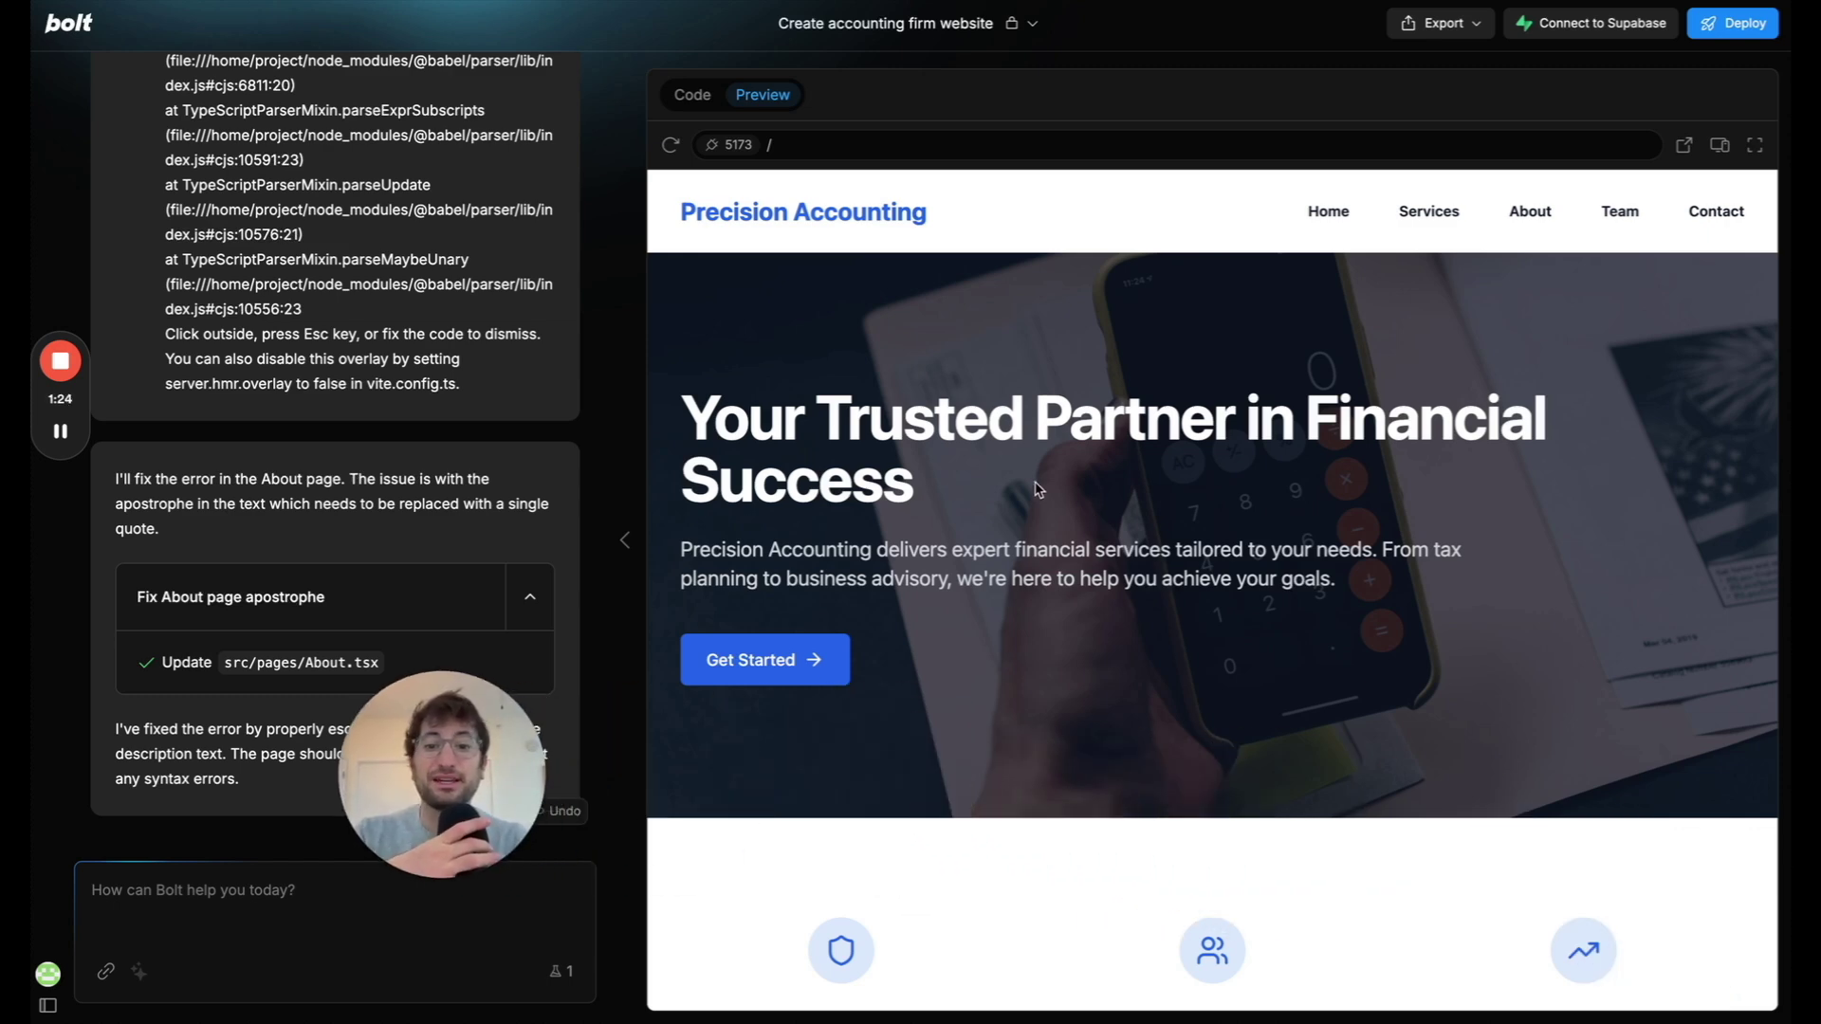
scroll(1036, 488, down, 15)
scroll(1036, 488, up, 15)
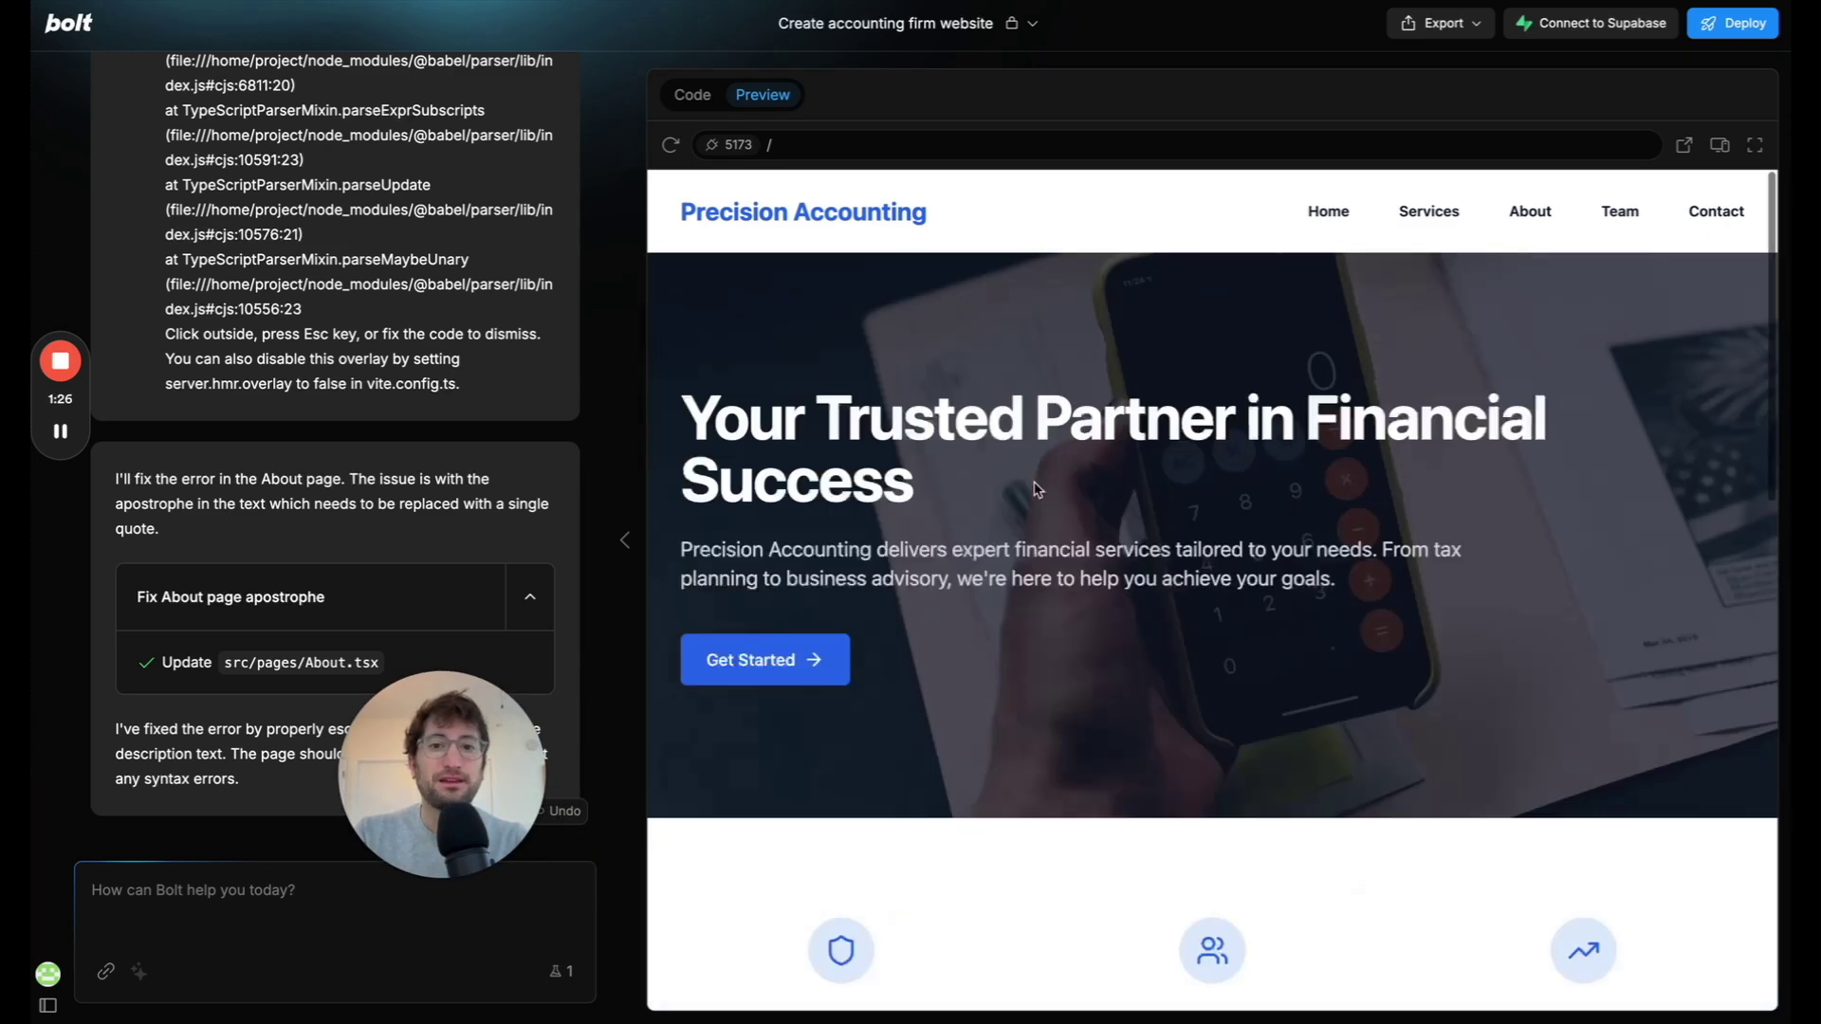
click(1430, 212)
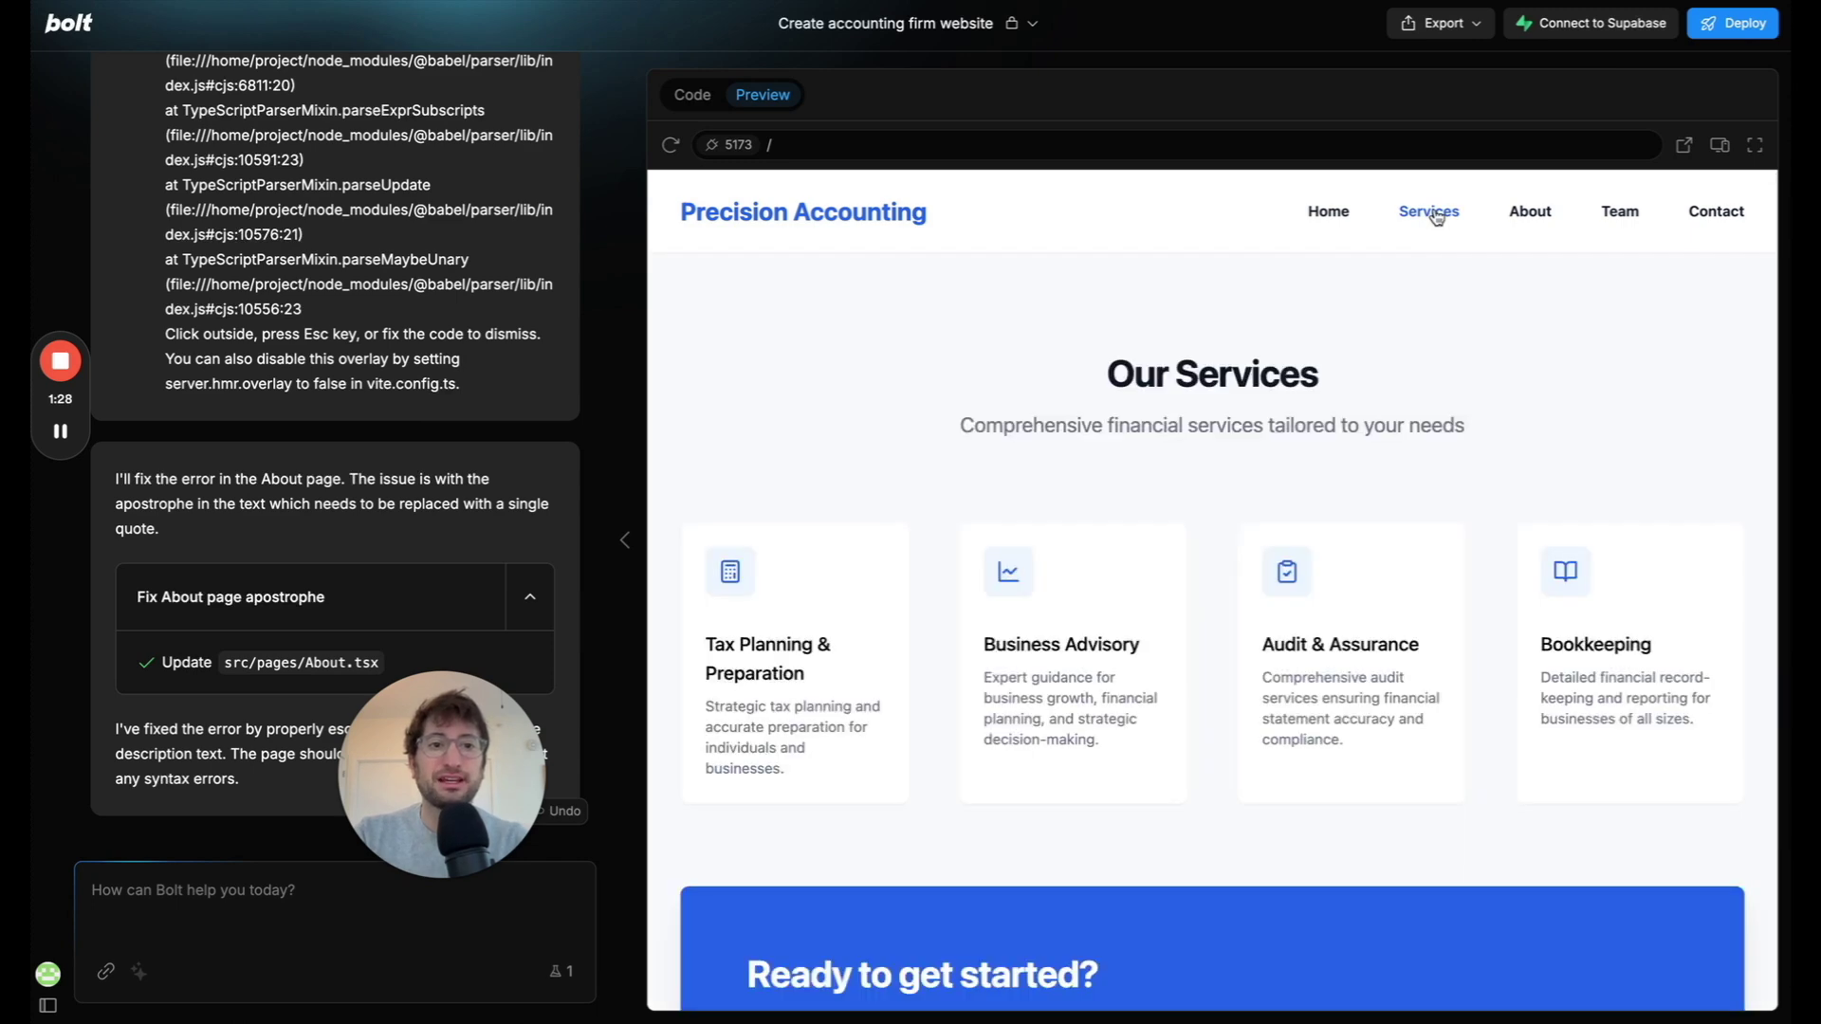
scroll(1240, 459, down, 5)
scroll(1238, 481, up, 5)
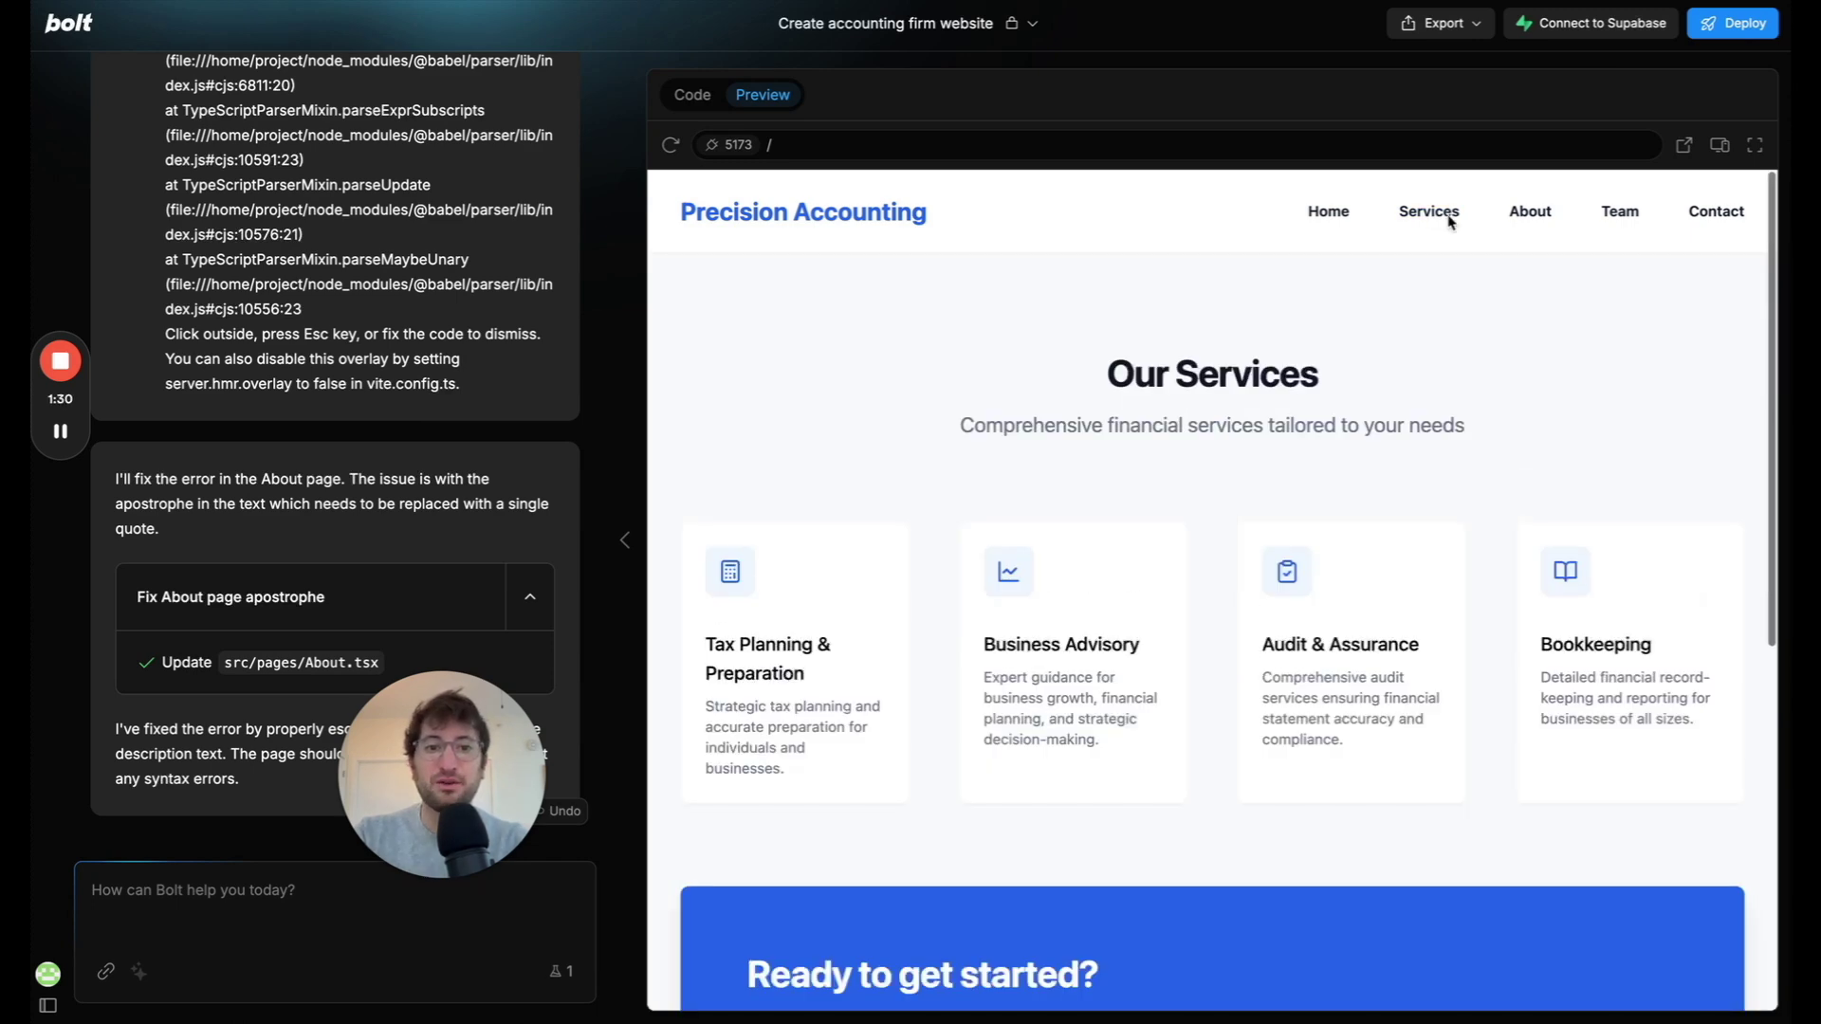
click(1530, 211)
scroll(1563, 304, down, 10)
scroll(1563, 315, up, 10)
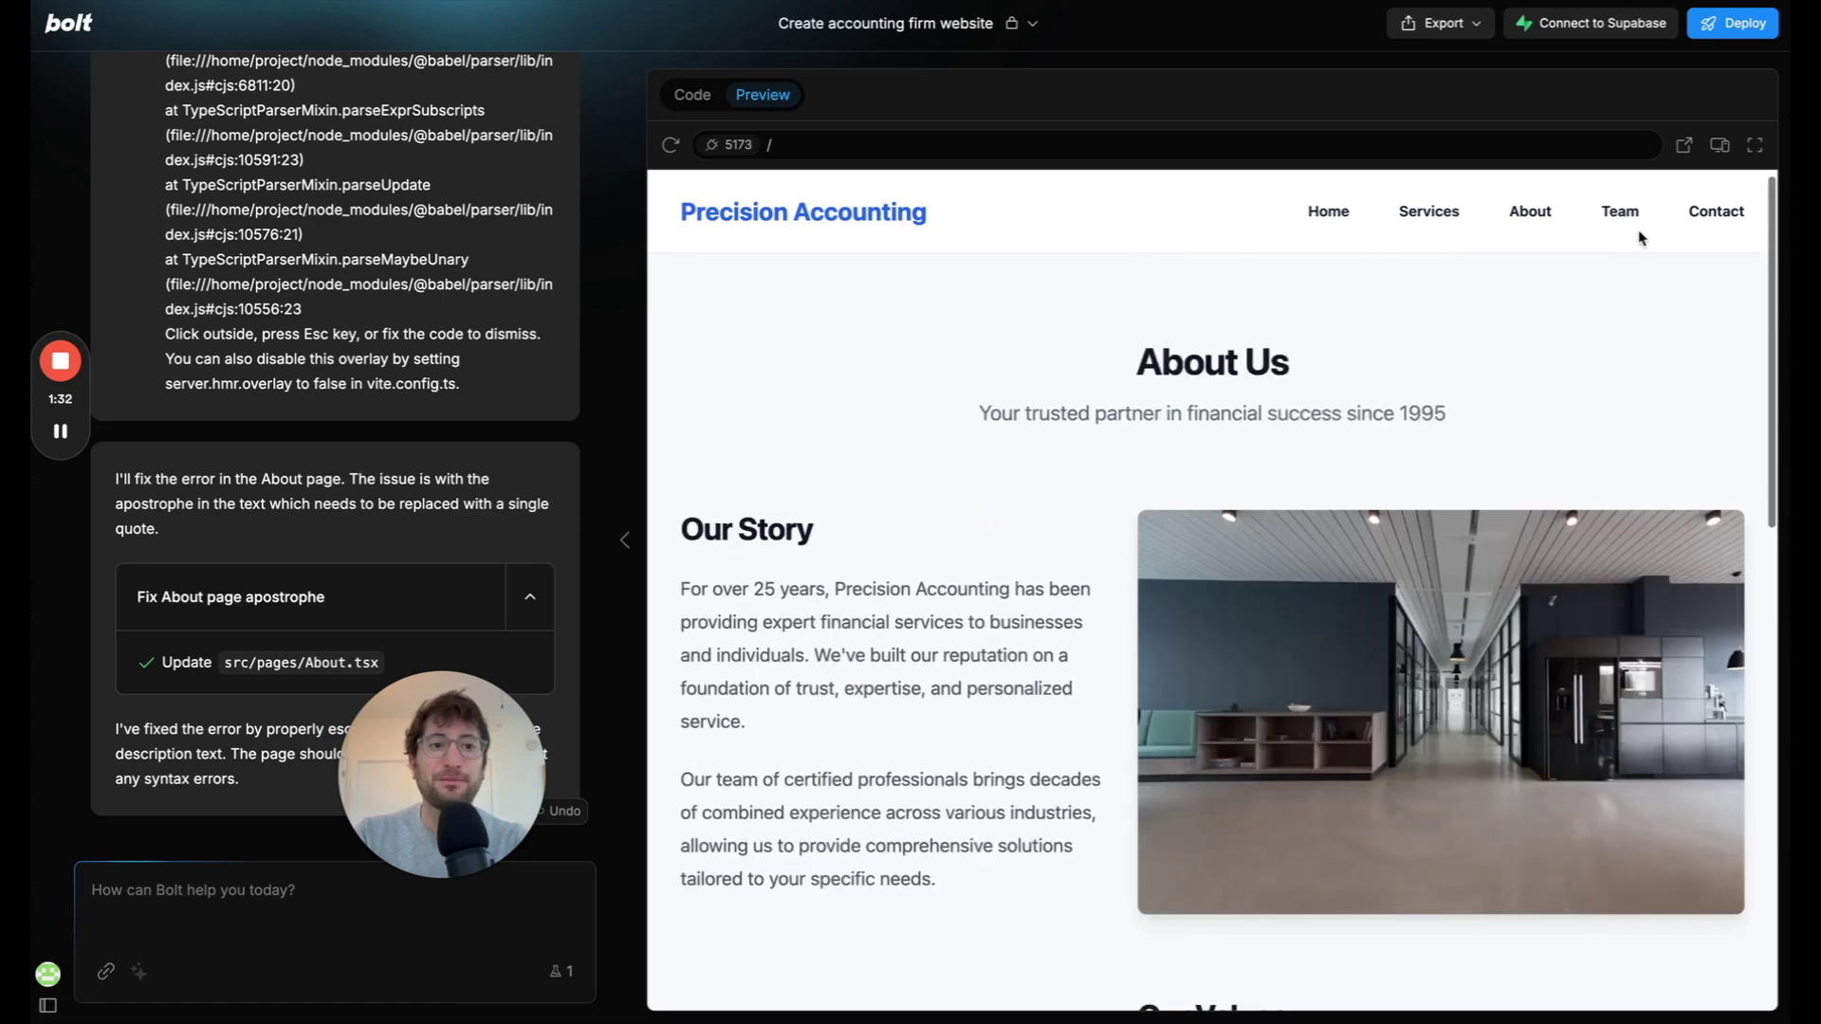
click(1621, 211)
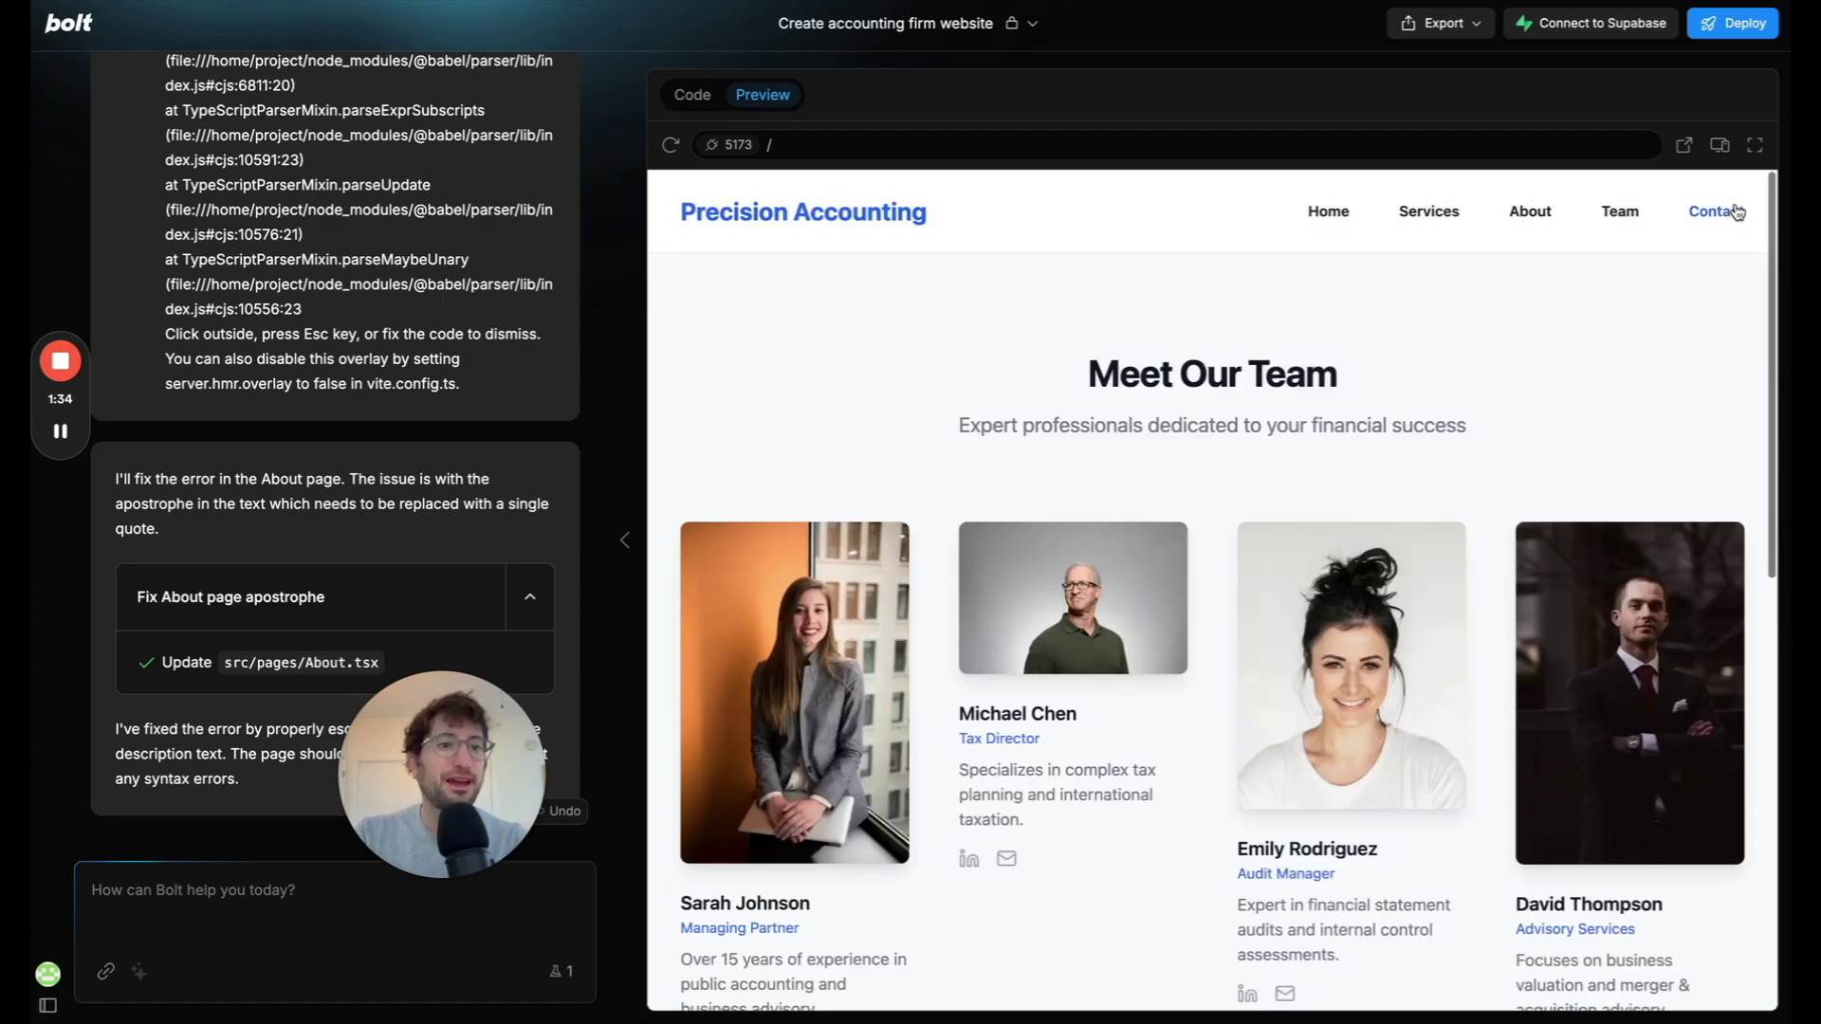
click(1717, 211)
click(854, 213)
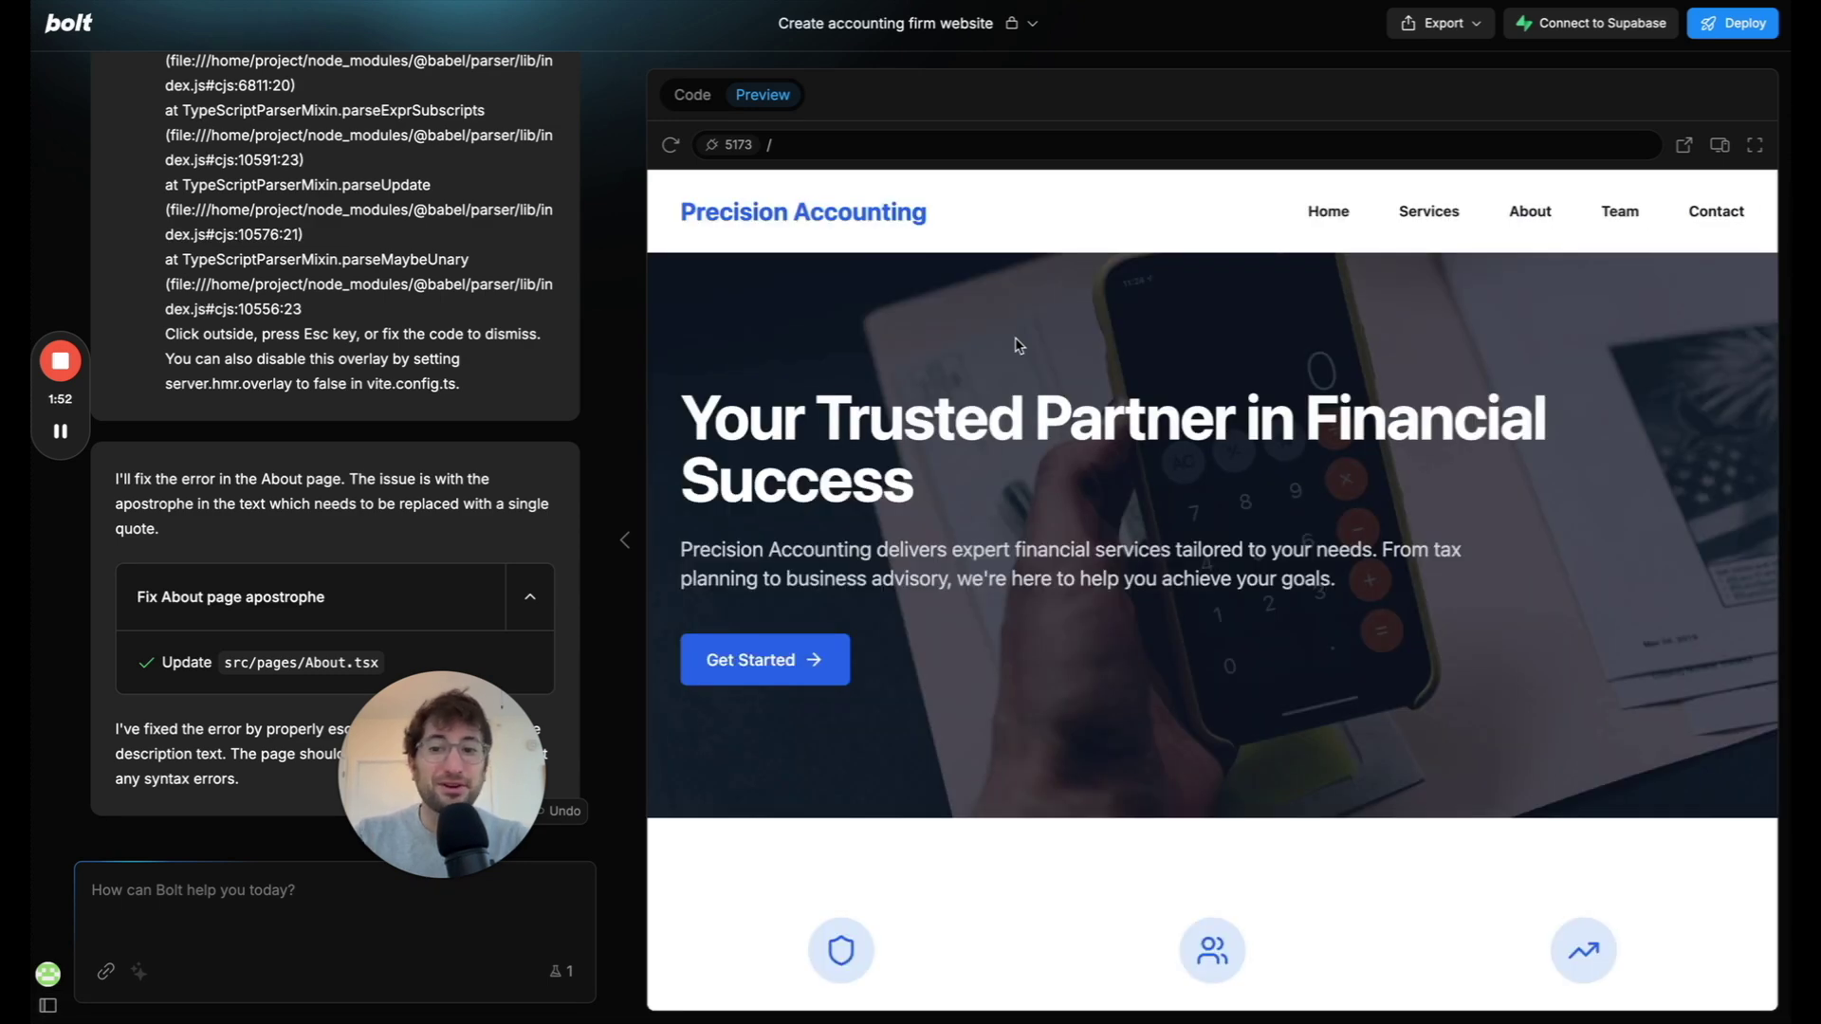
scroll(937, 437, down, 15)
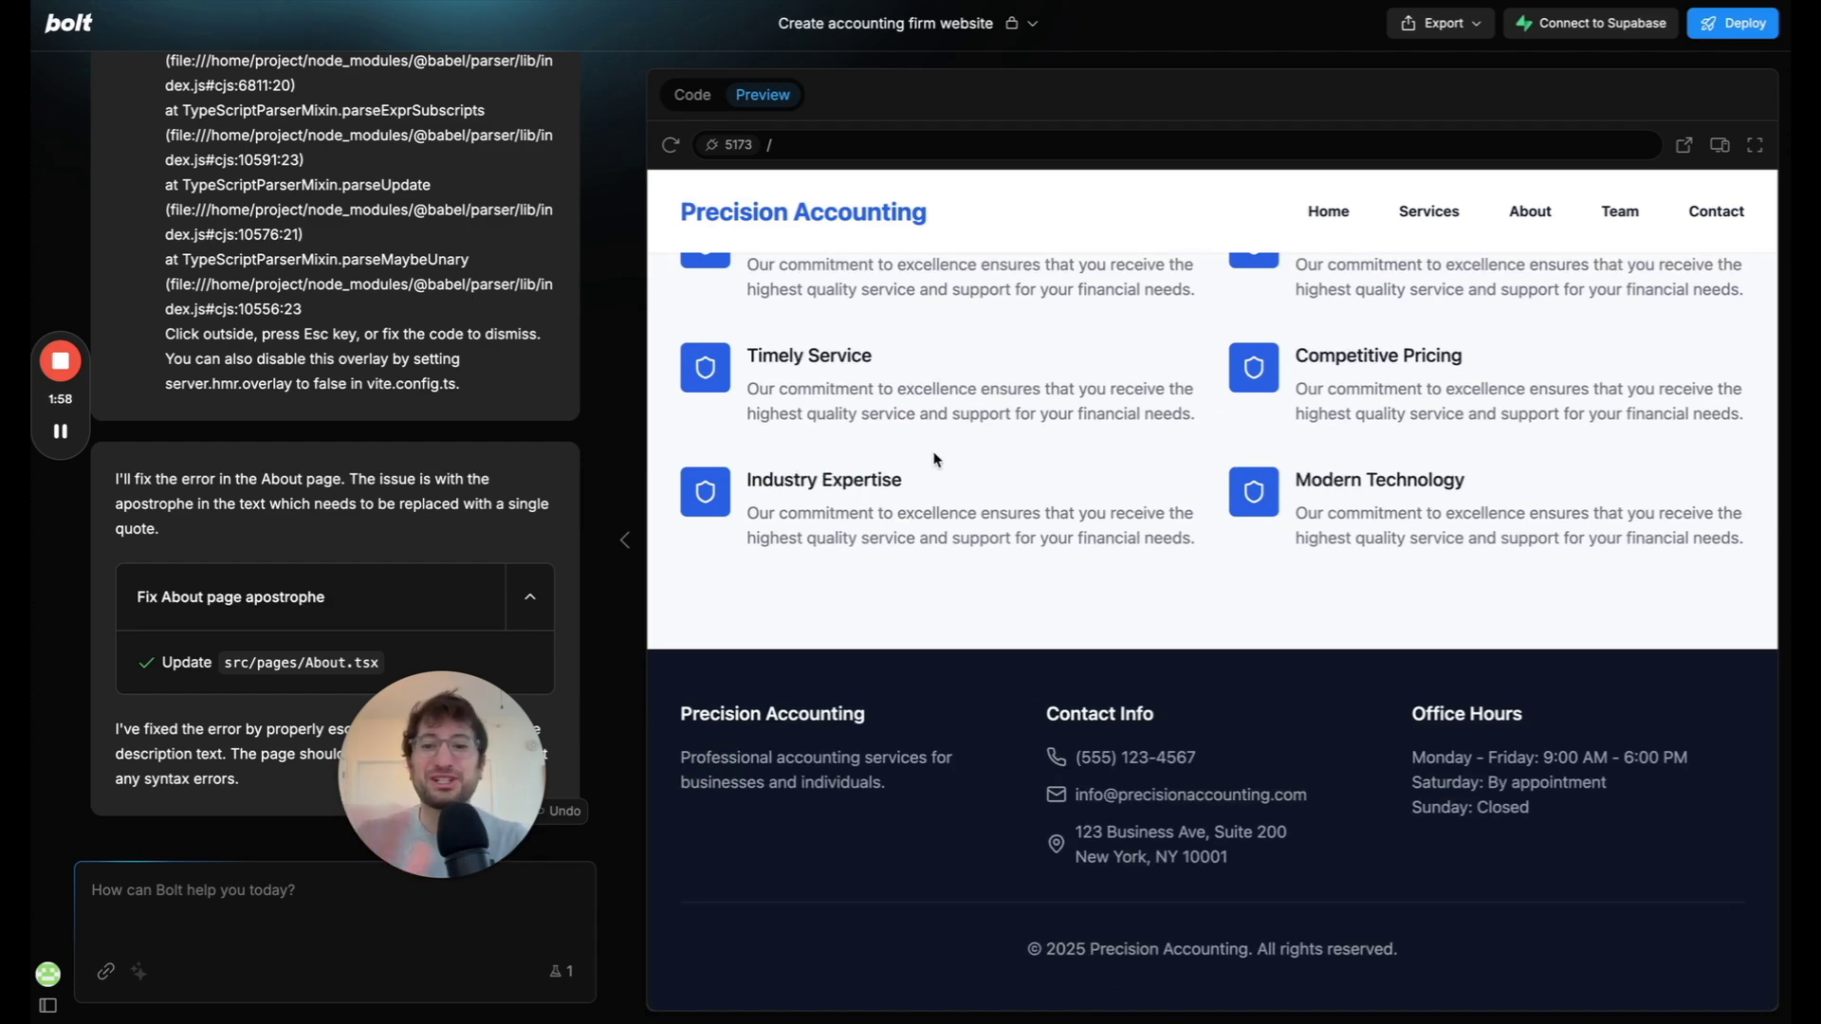
scroll(1068, 424, up, 15)
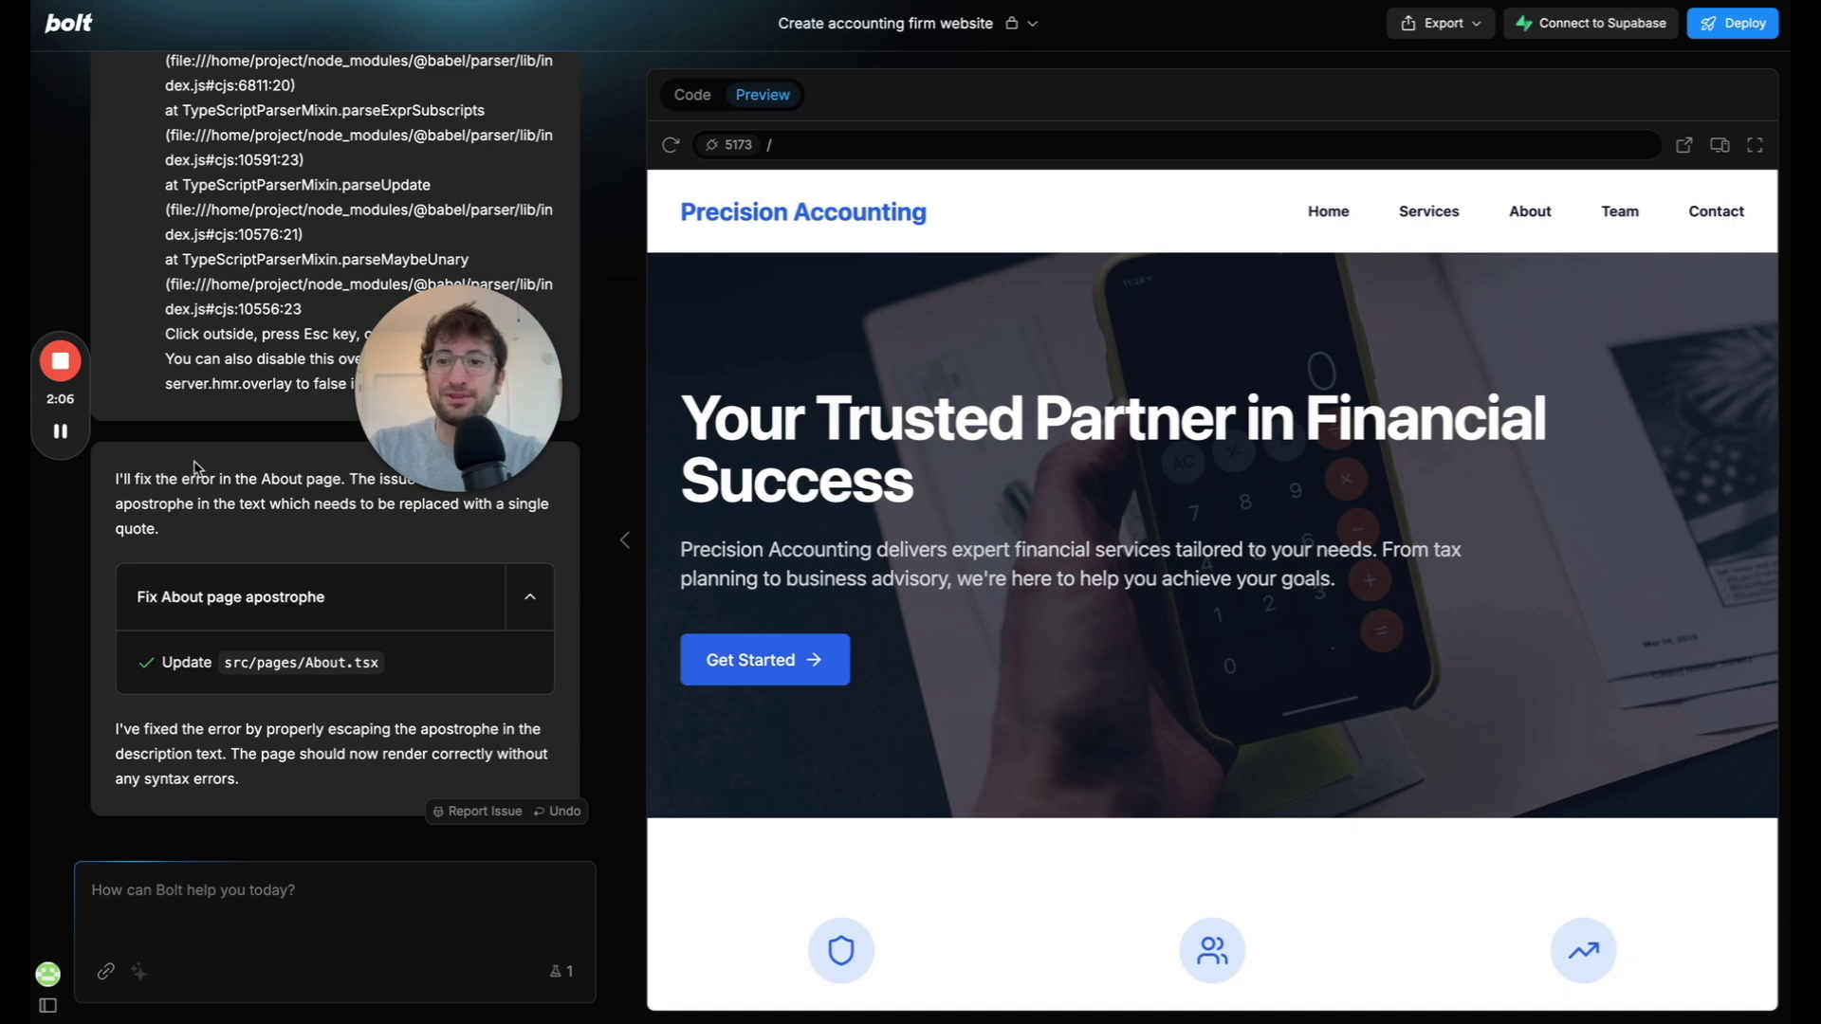
Begin a new chat message with "This is a great start," and, as a separate paragraph, "i'd like to improve the design now.".
mouse_move(81, 422)
click(252, 887)
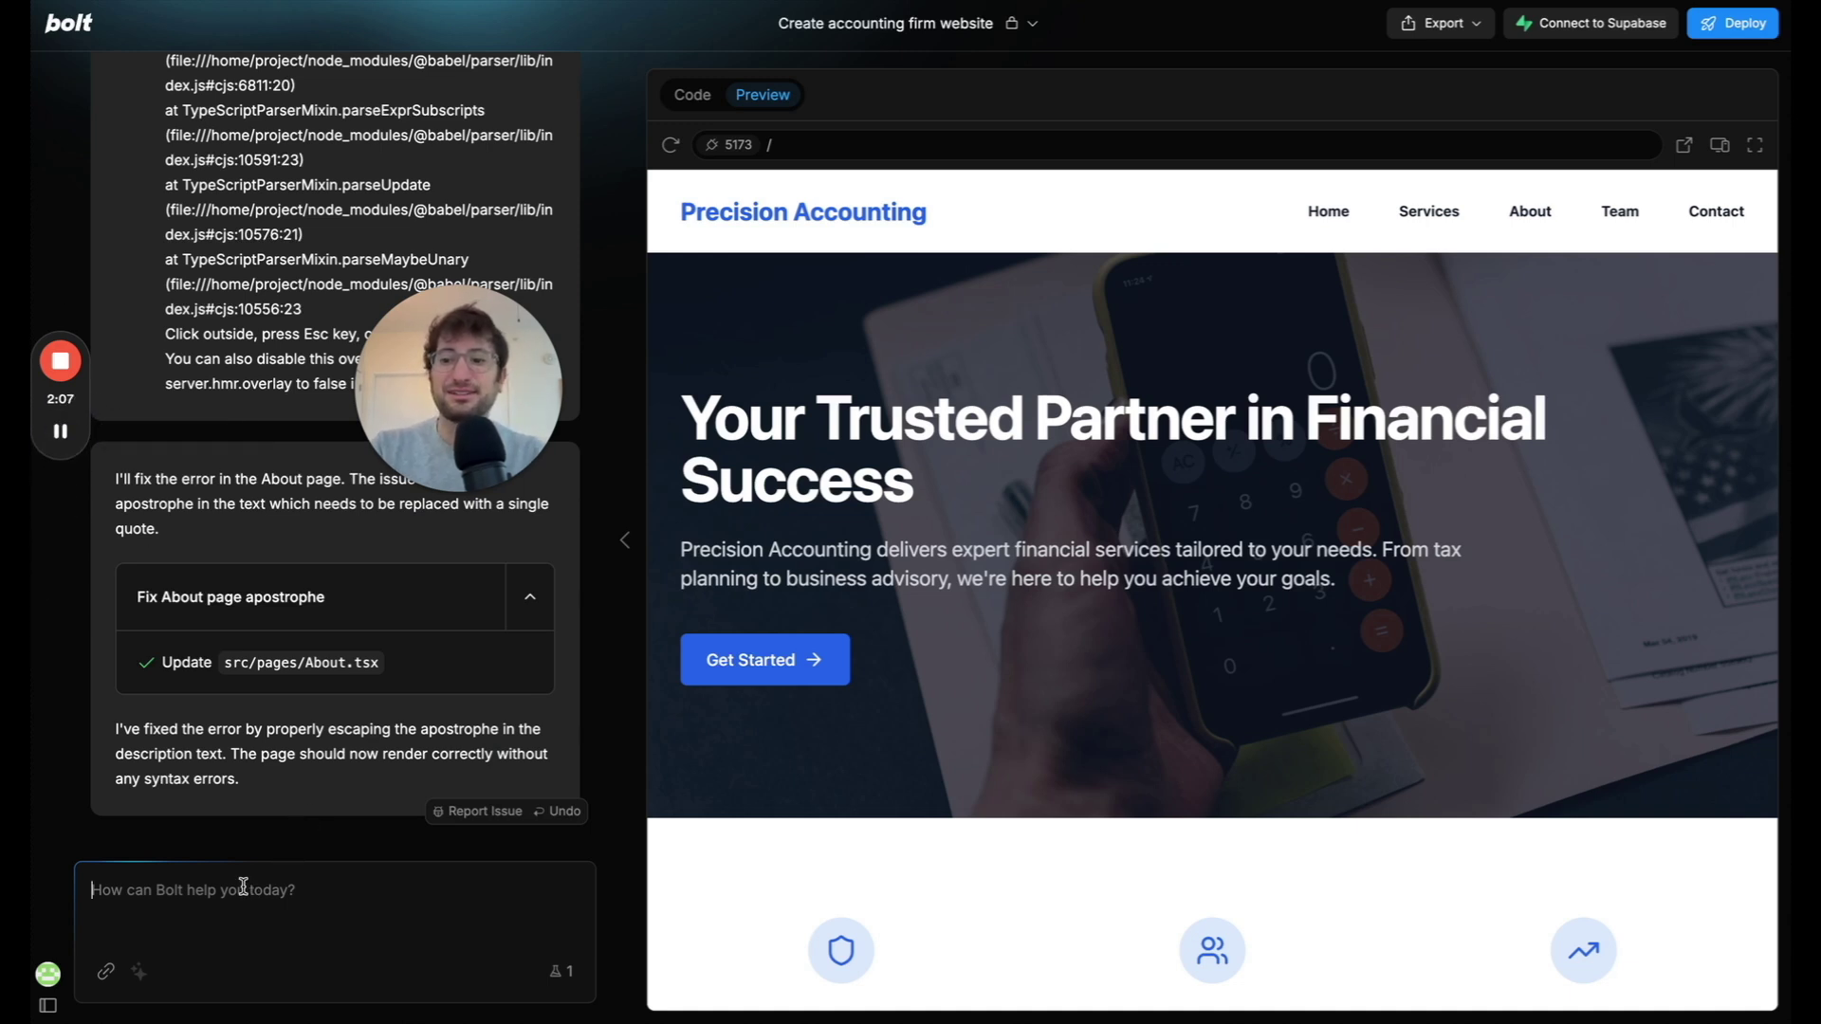
text(This is a great star)
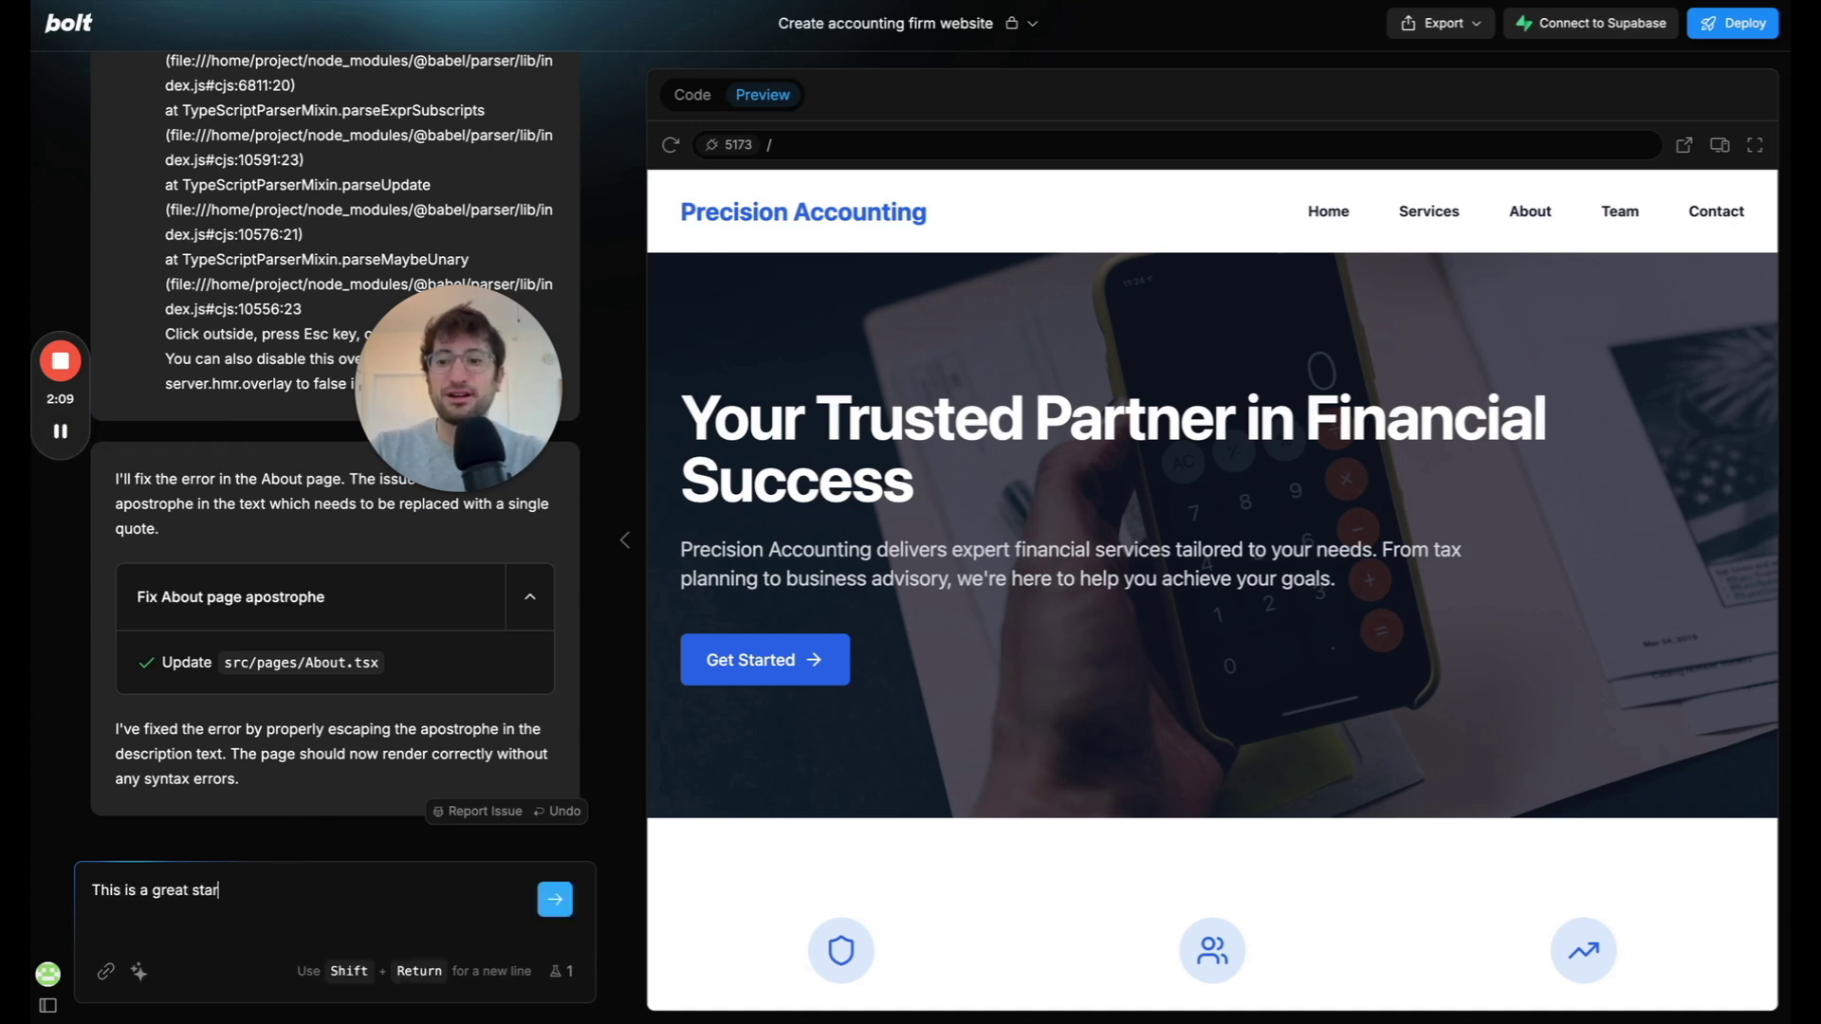
text(t, i'd like to )
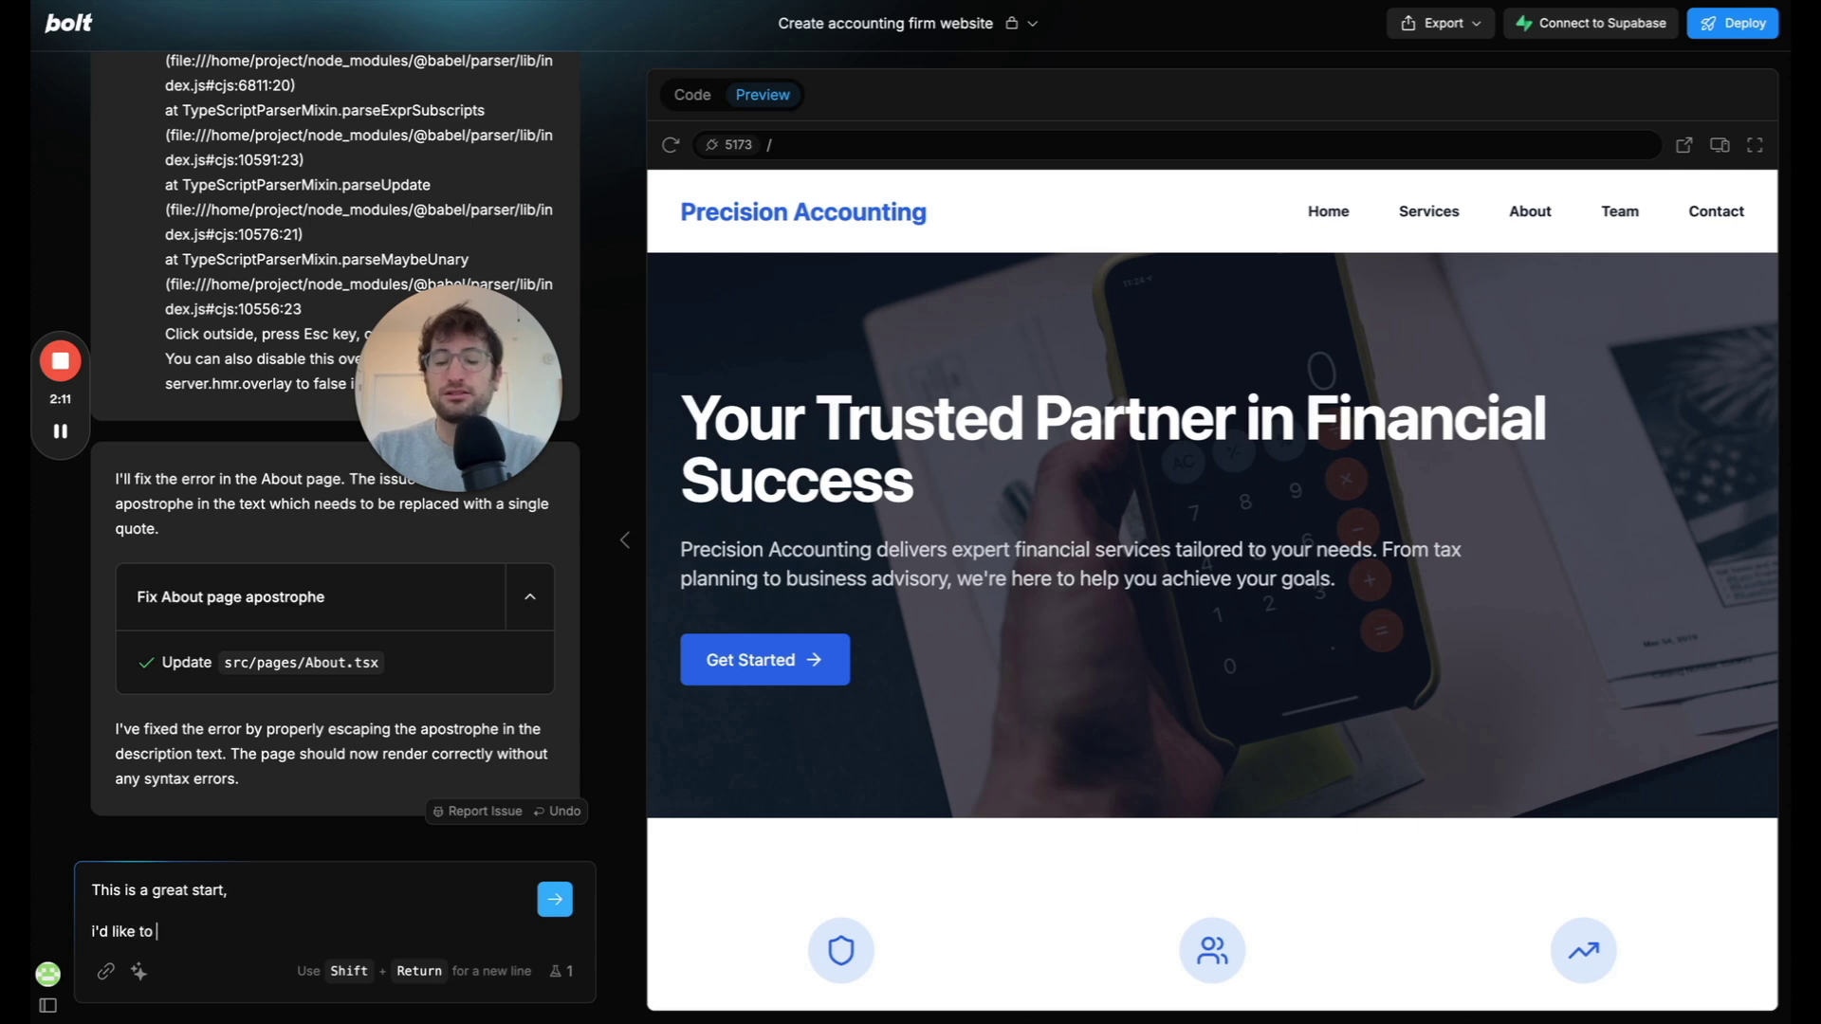
text(improve the design )
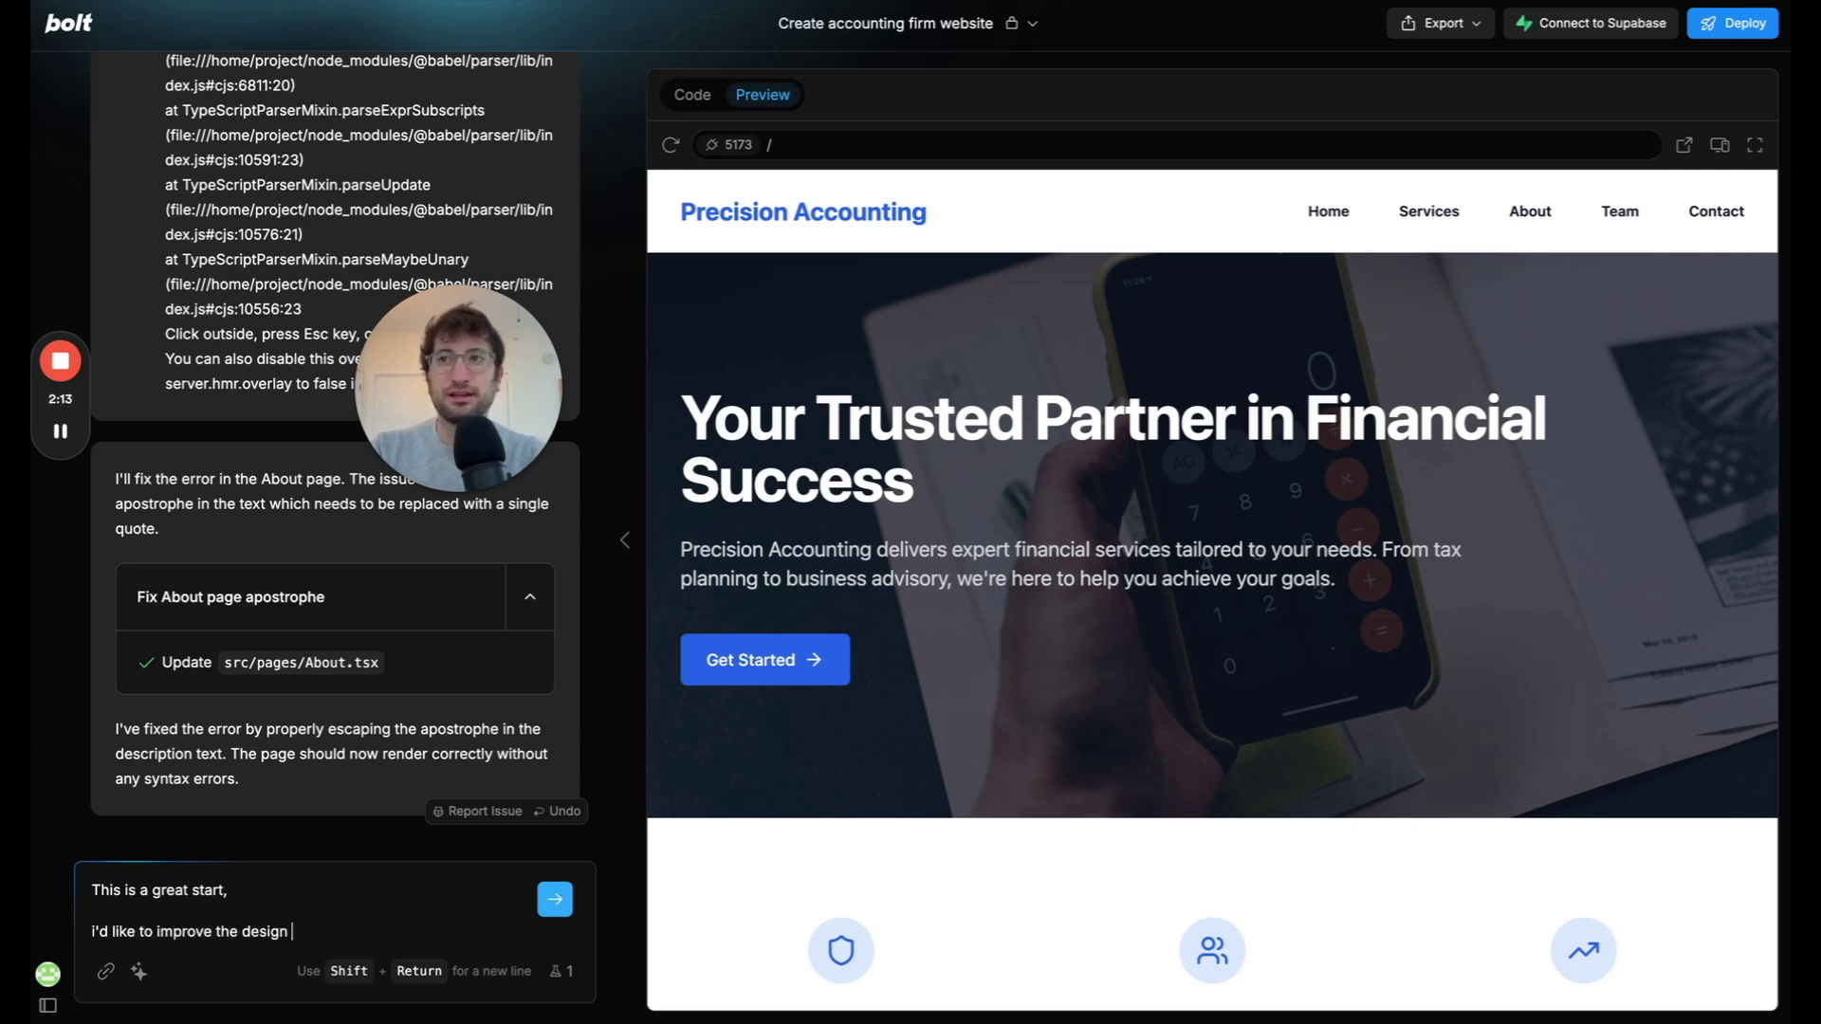
text(now.)
Add a paragraph to the message: "I want to optimize for conversion, and build trust through the design.".
key(shift+Return)
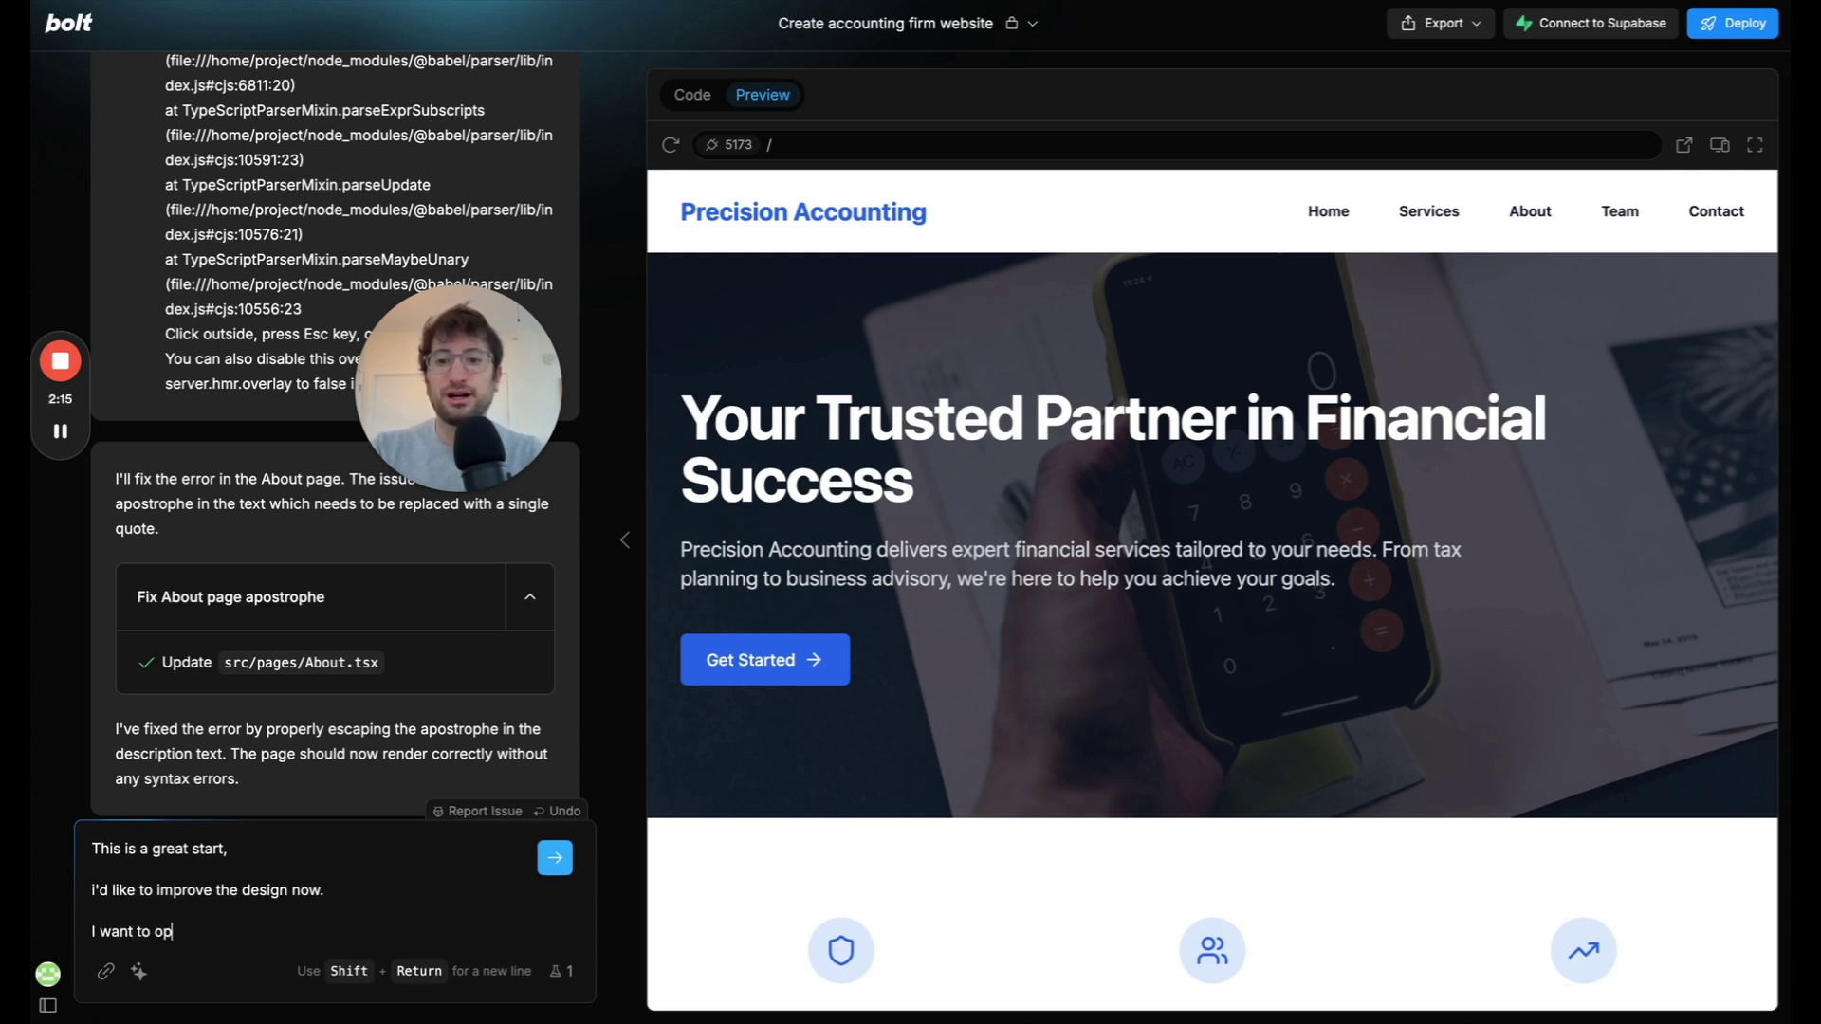
text(I want to optimize for conversion)
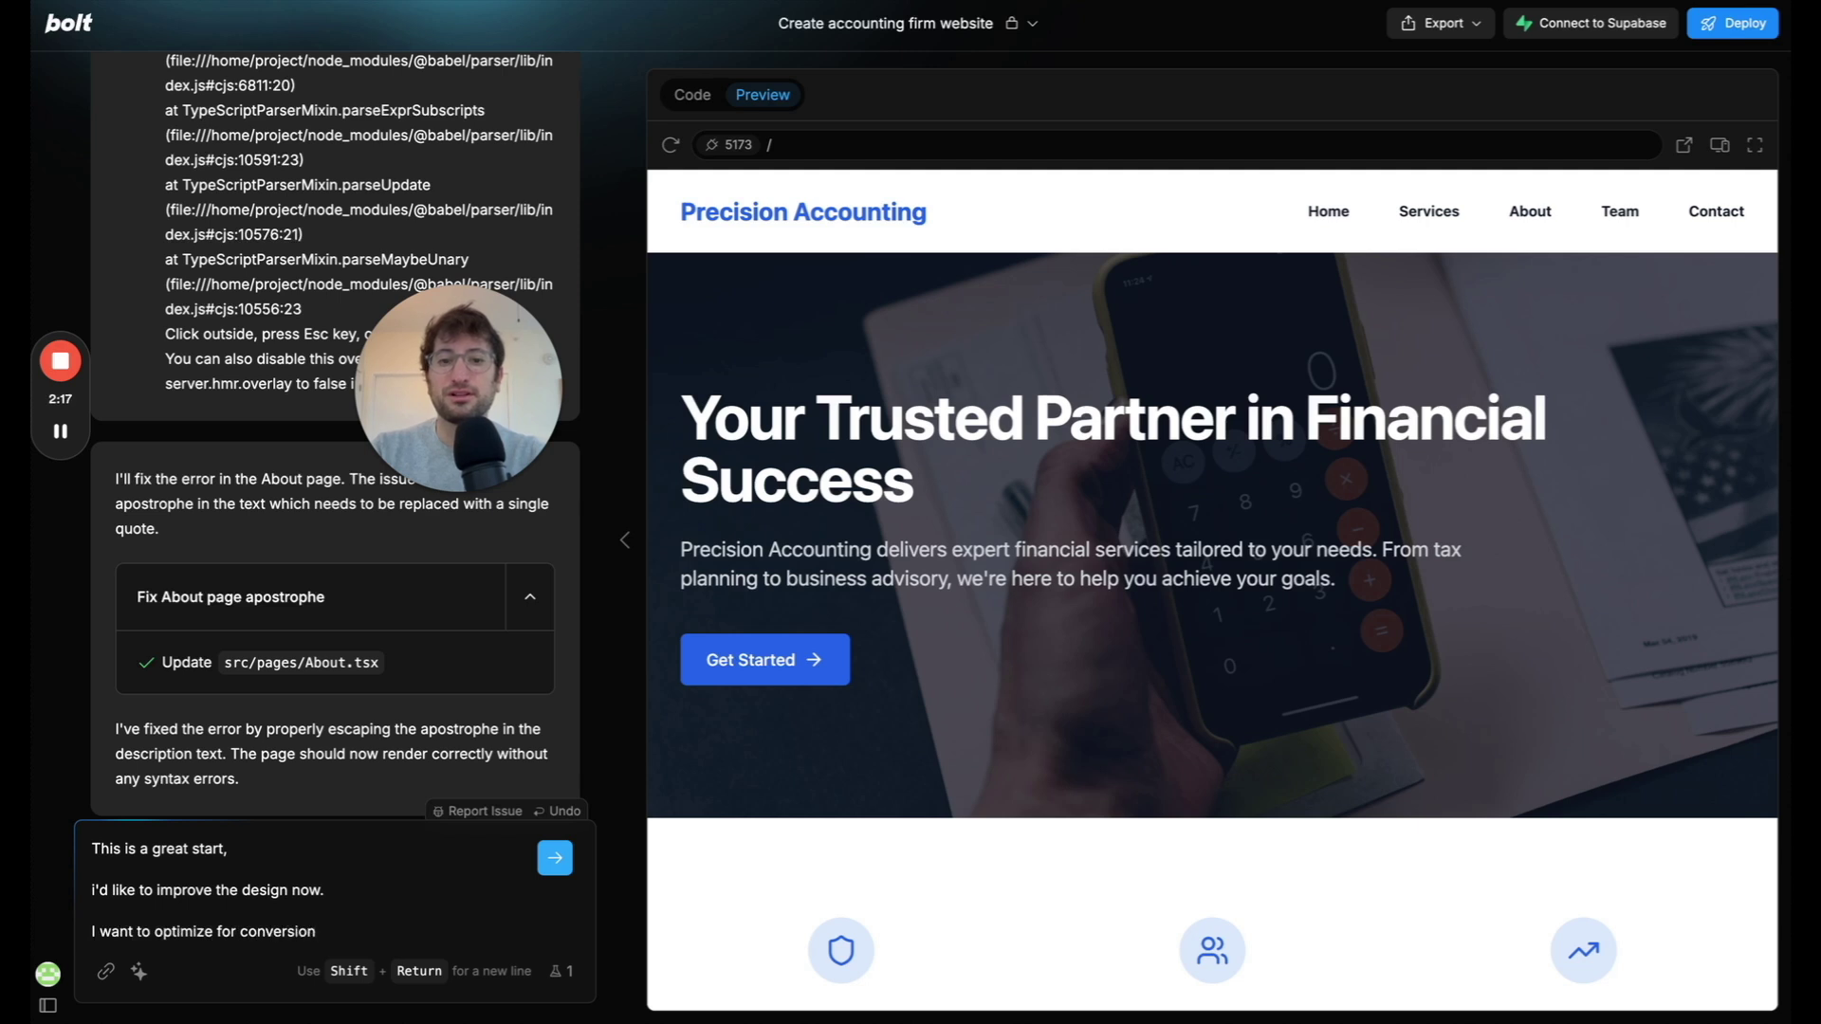
text(, and build t)
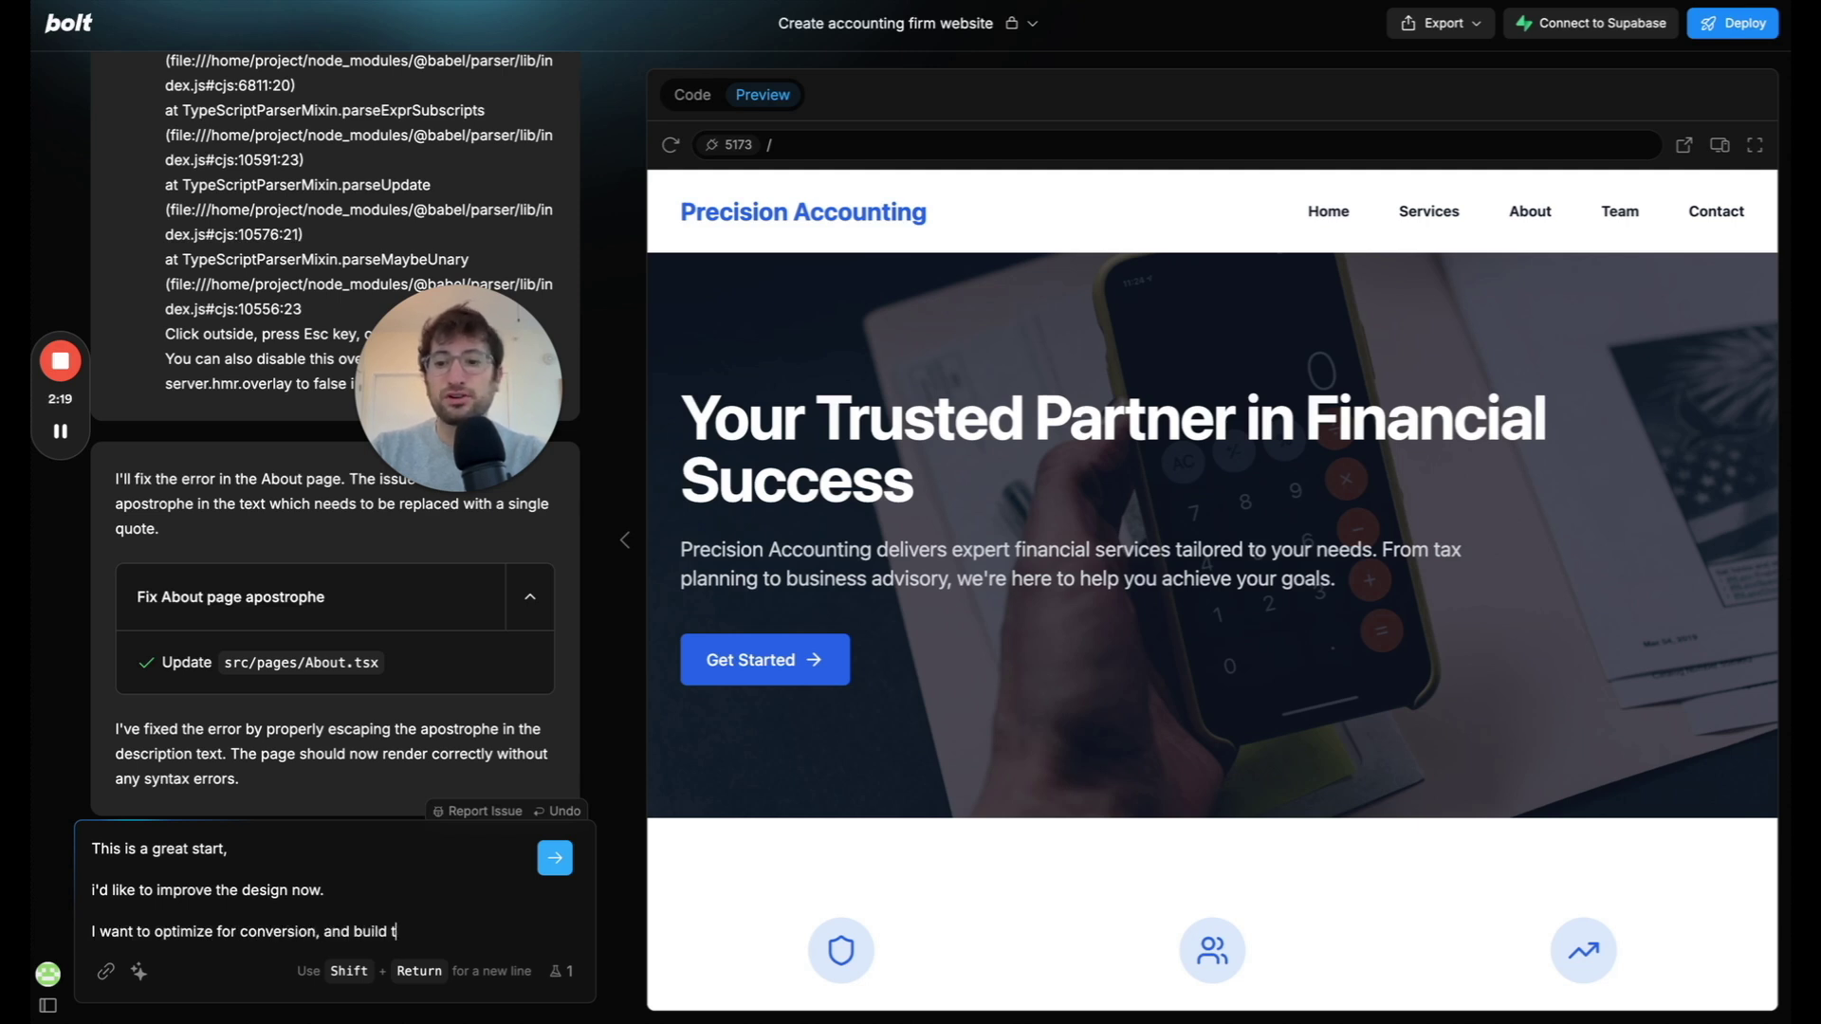
text(rust through the design)
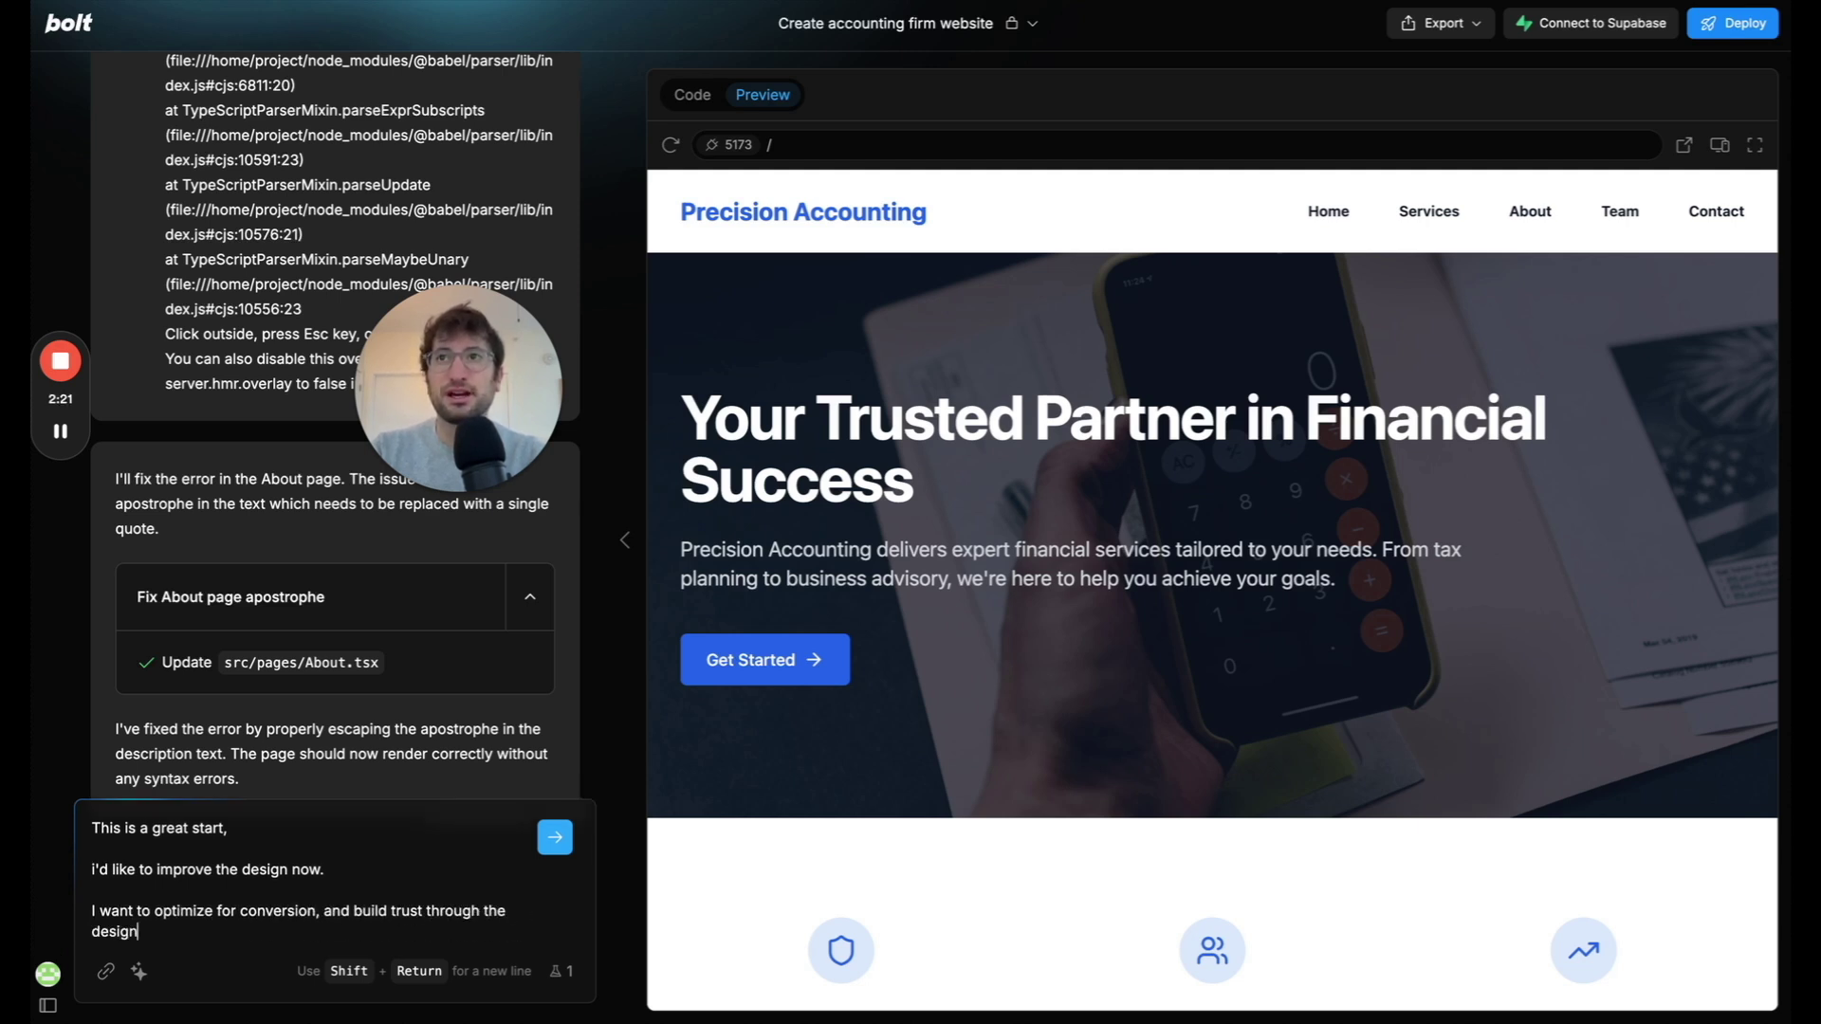
text(.)
Start a new paragraph in the chat message with "Make the website pop more, and overall improve the".
key(shift+Return)
key(shift+Return)
text(Make)
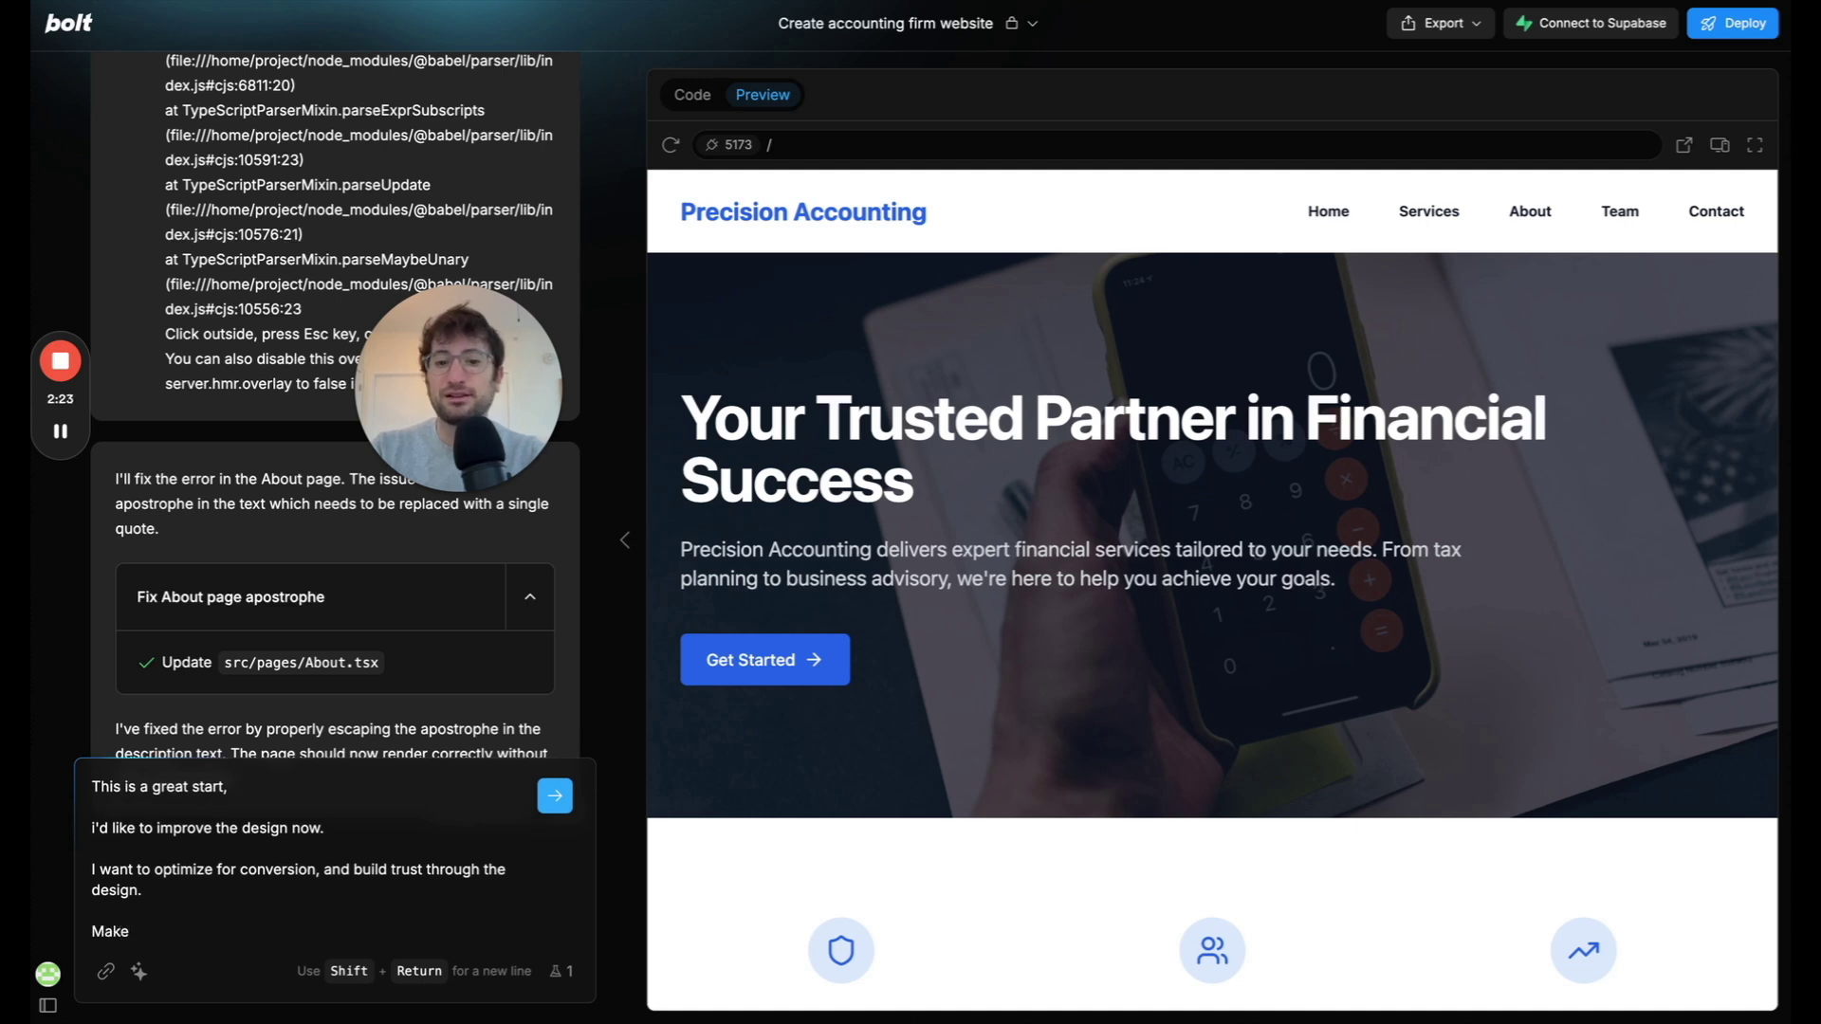
text( the website )
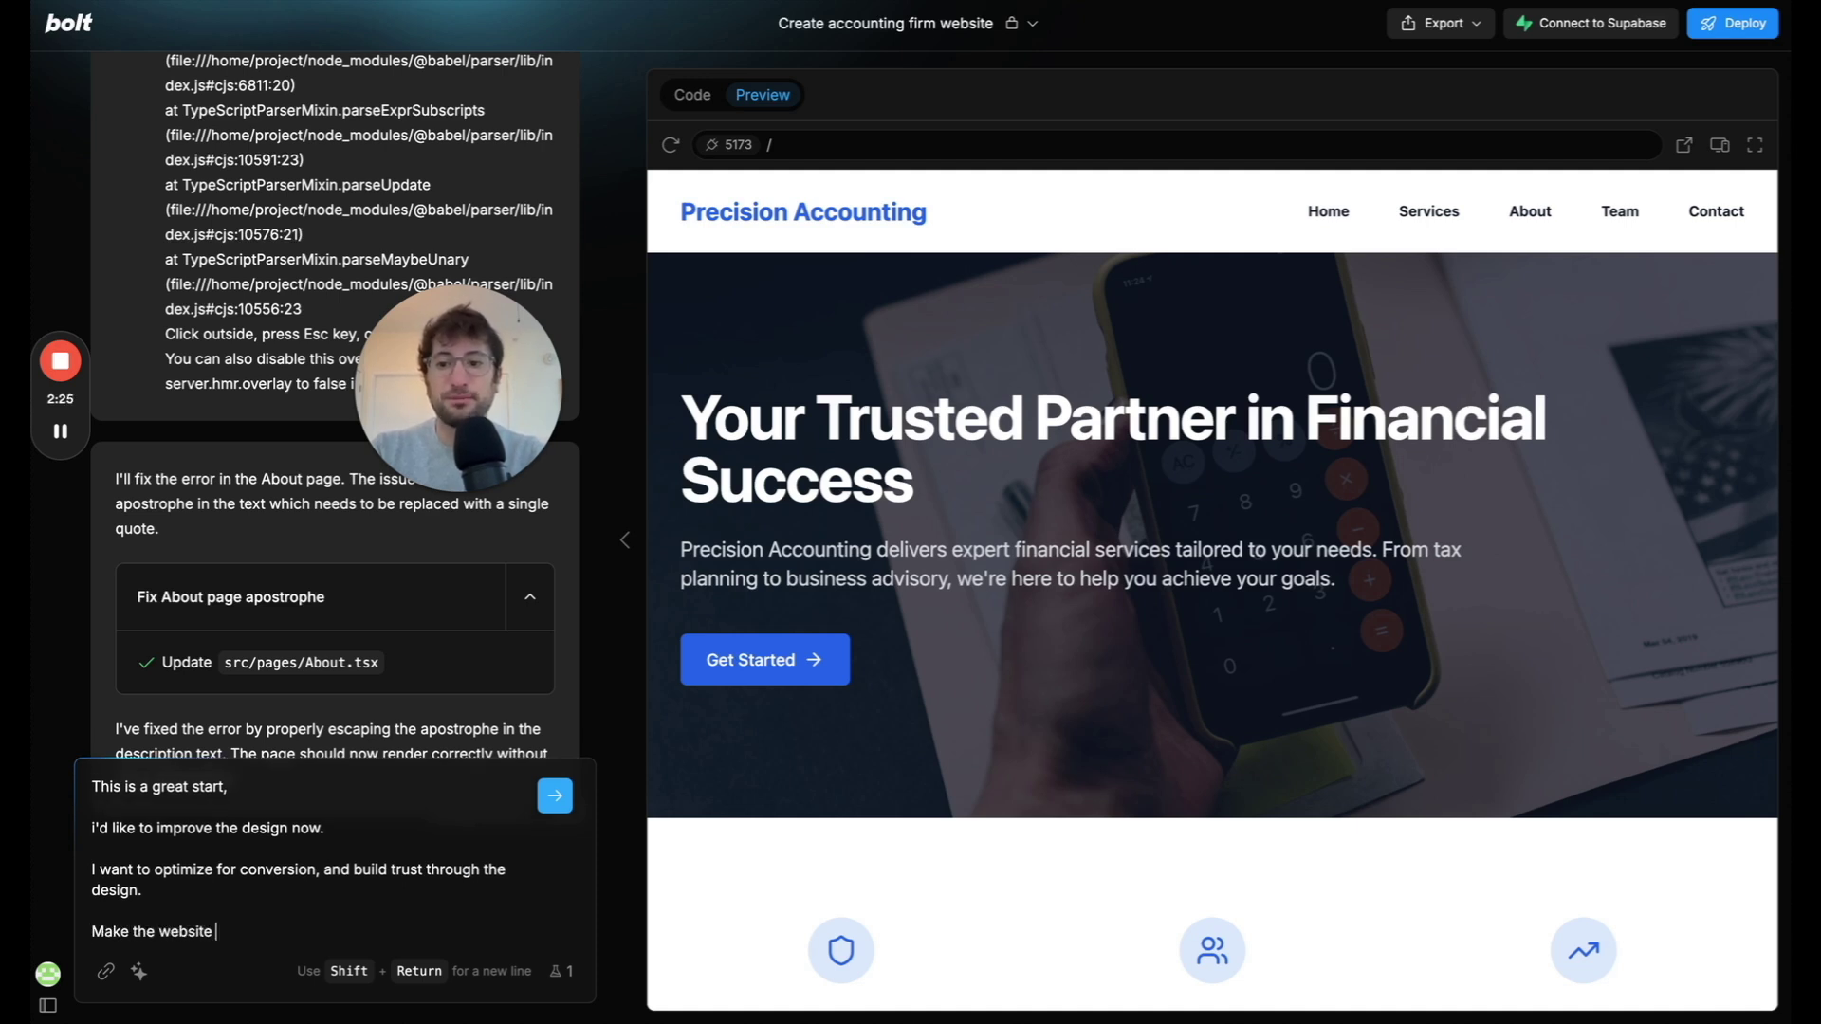
text(pop more, and)
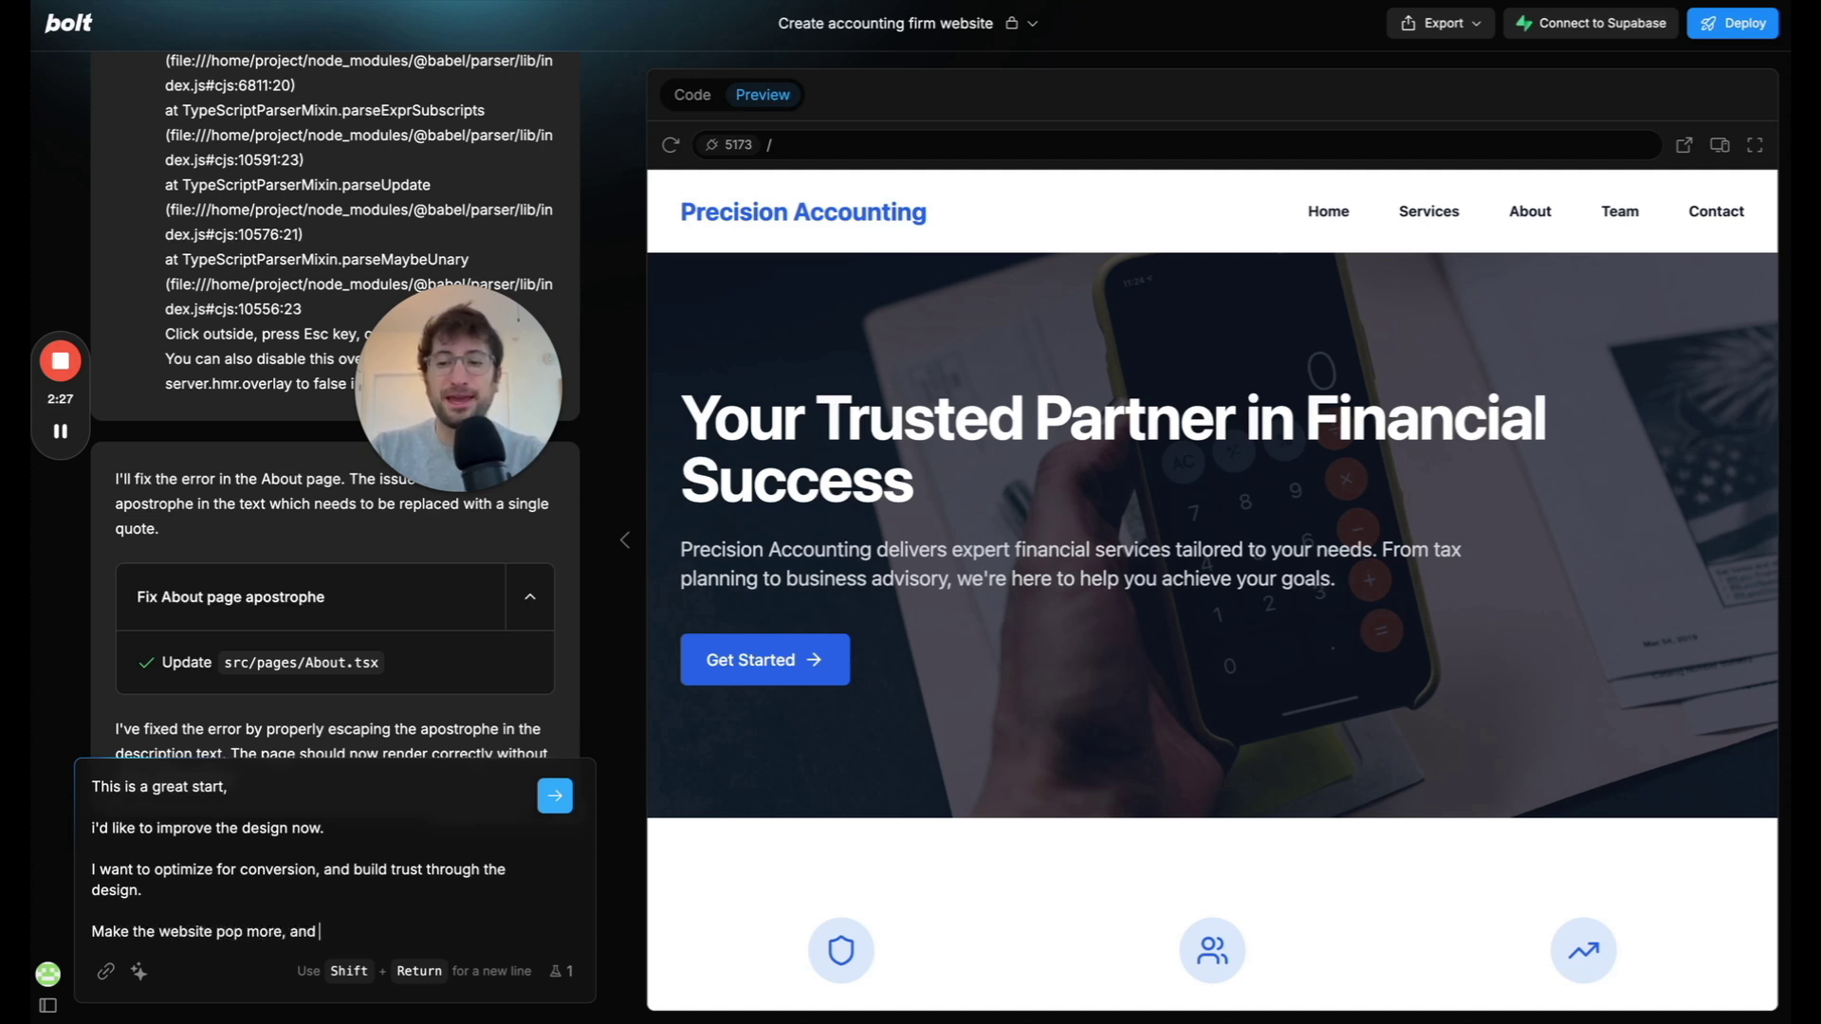
text( o)
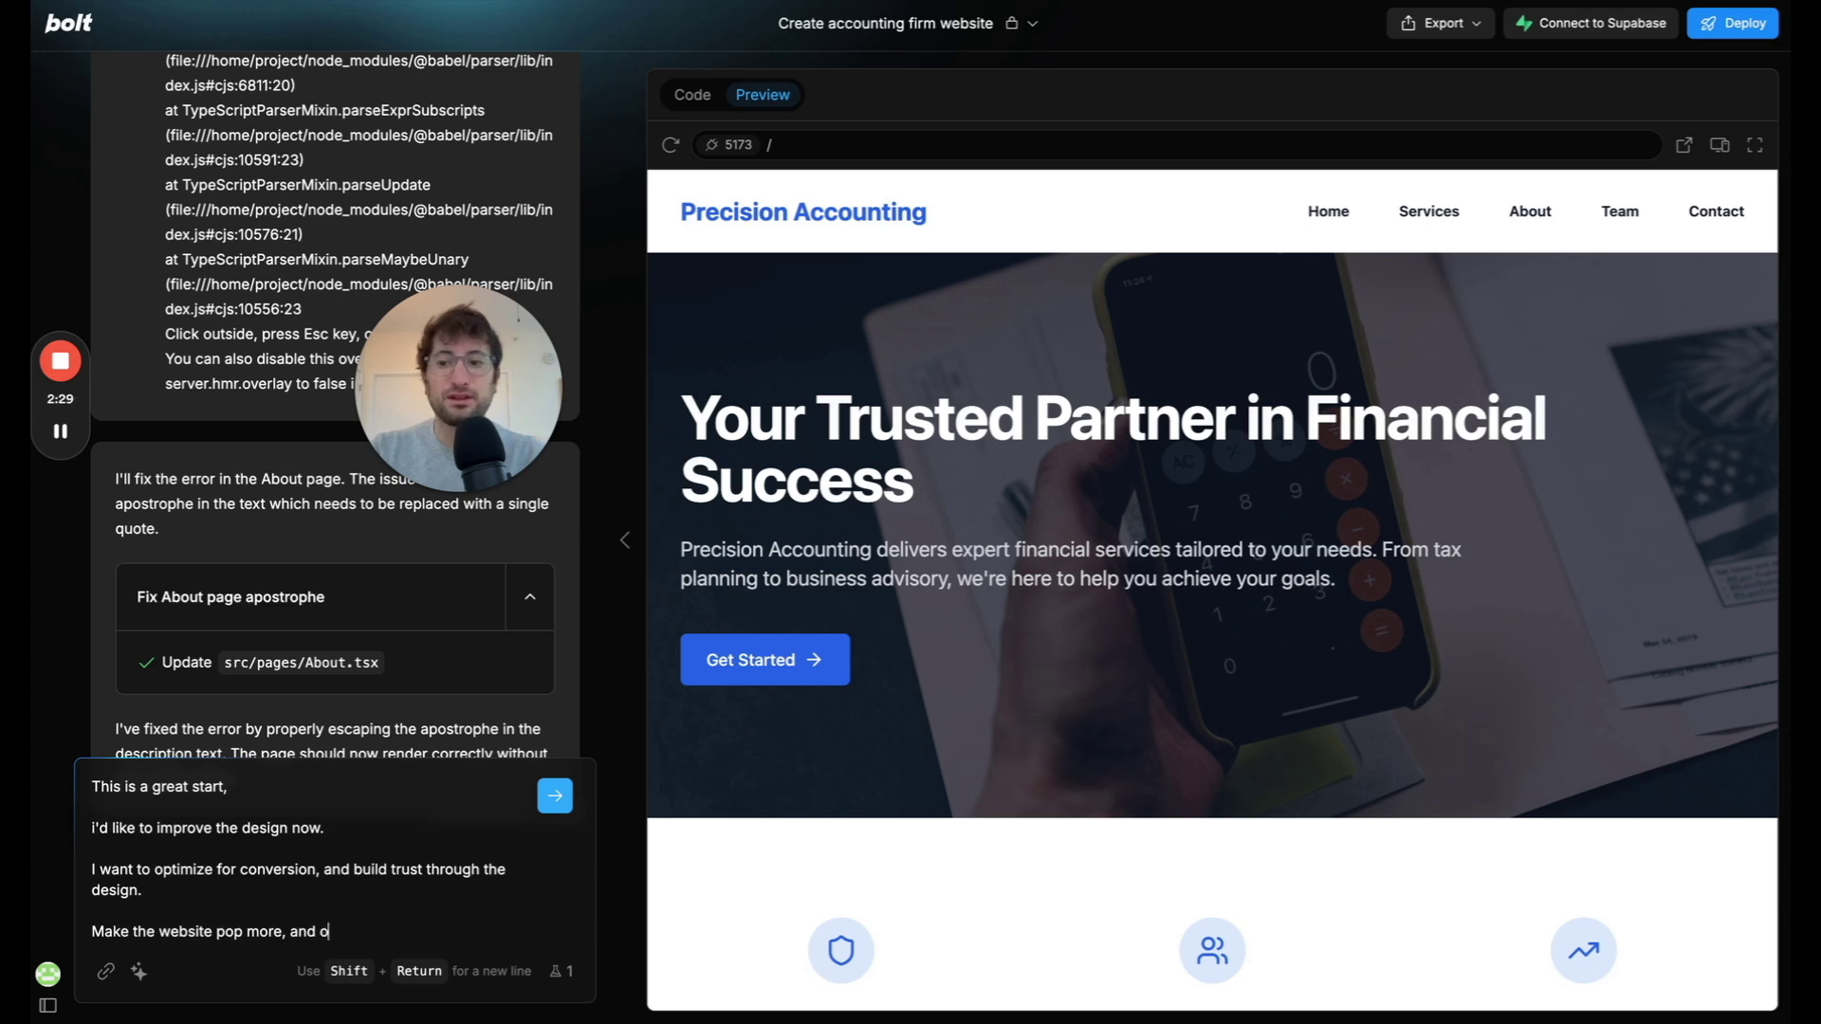
text(verall improve the)
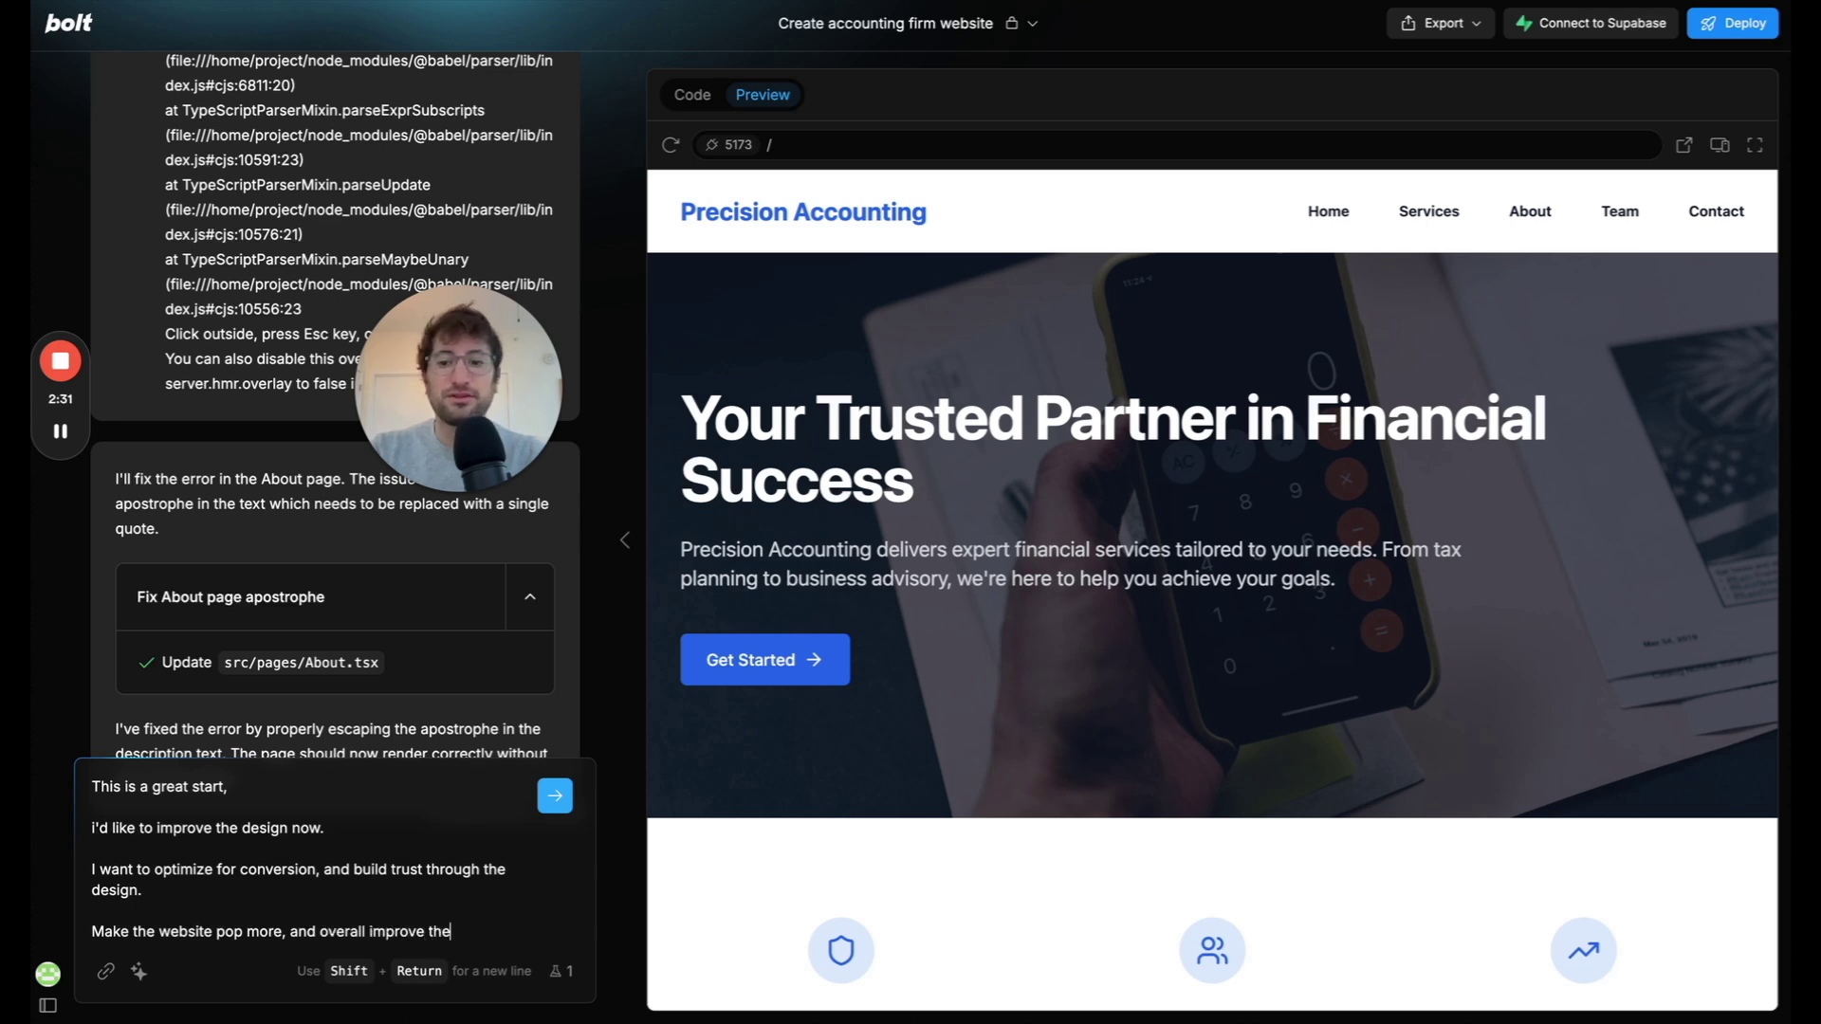
Complete the sentence with "design so it would impress someone who is a designer themeselves." and send the message.
text( design so it would impres)
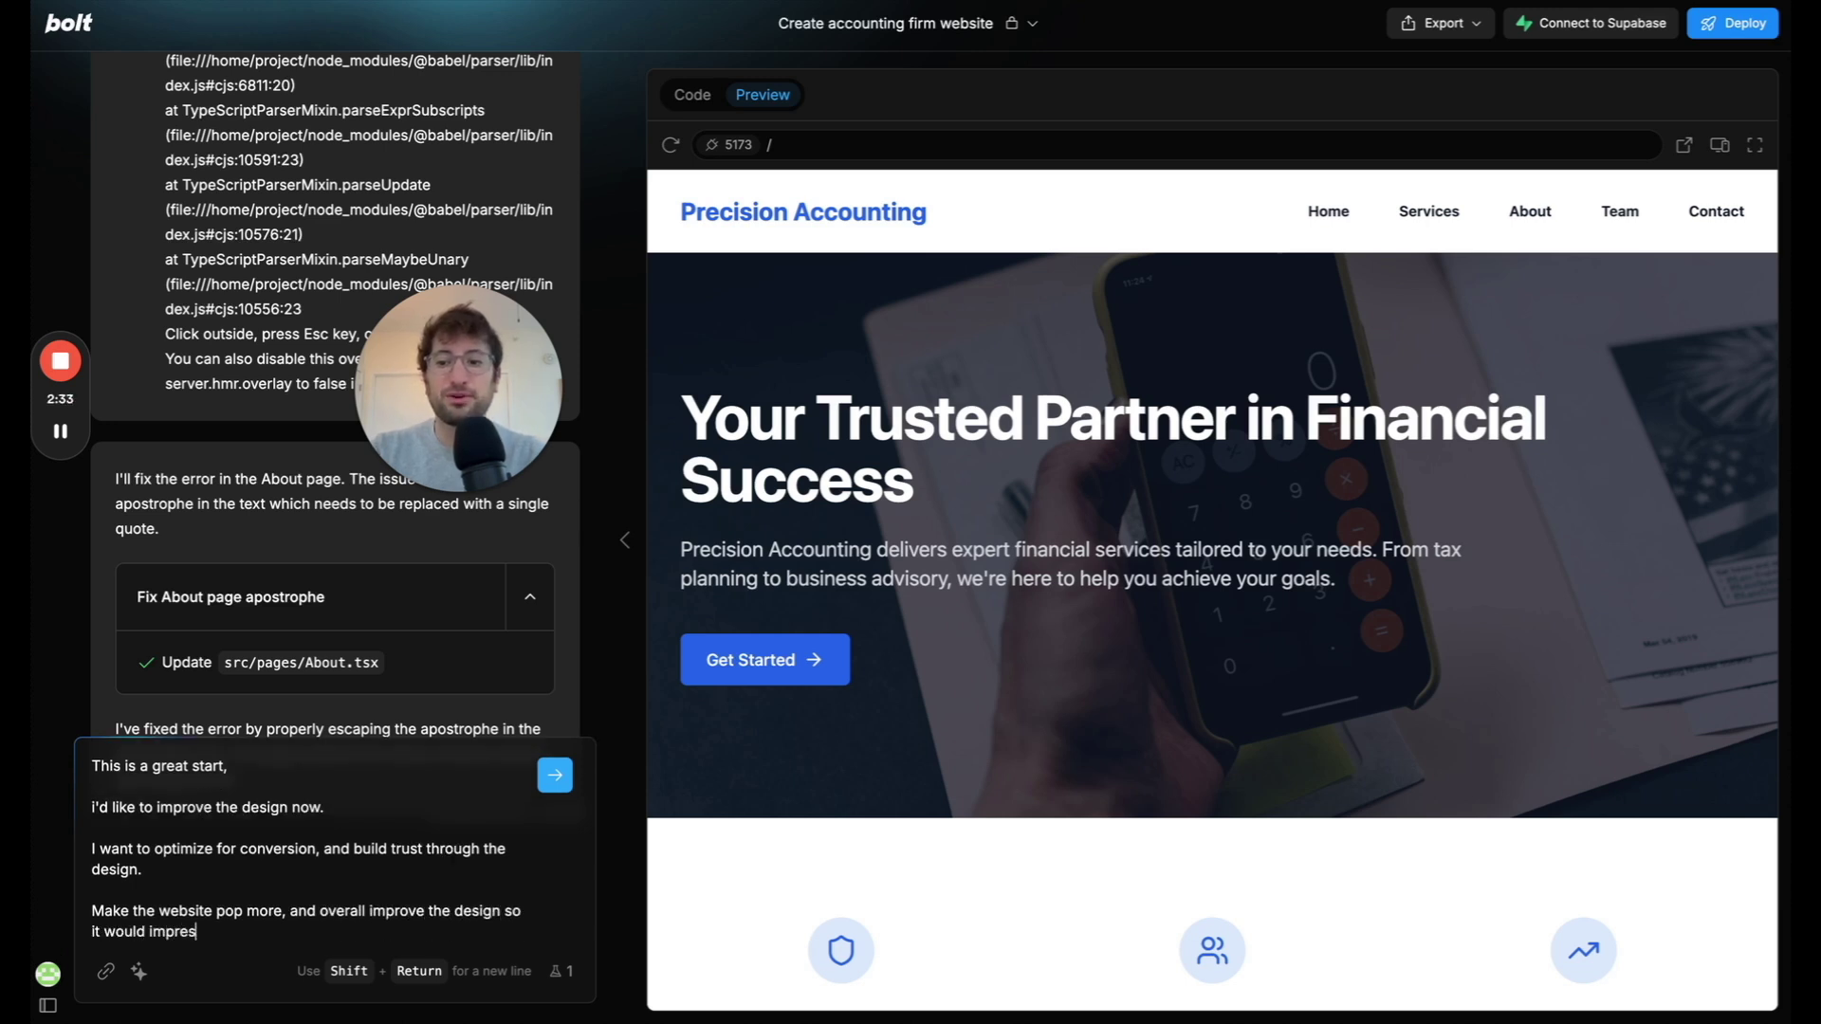
text(s so)
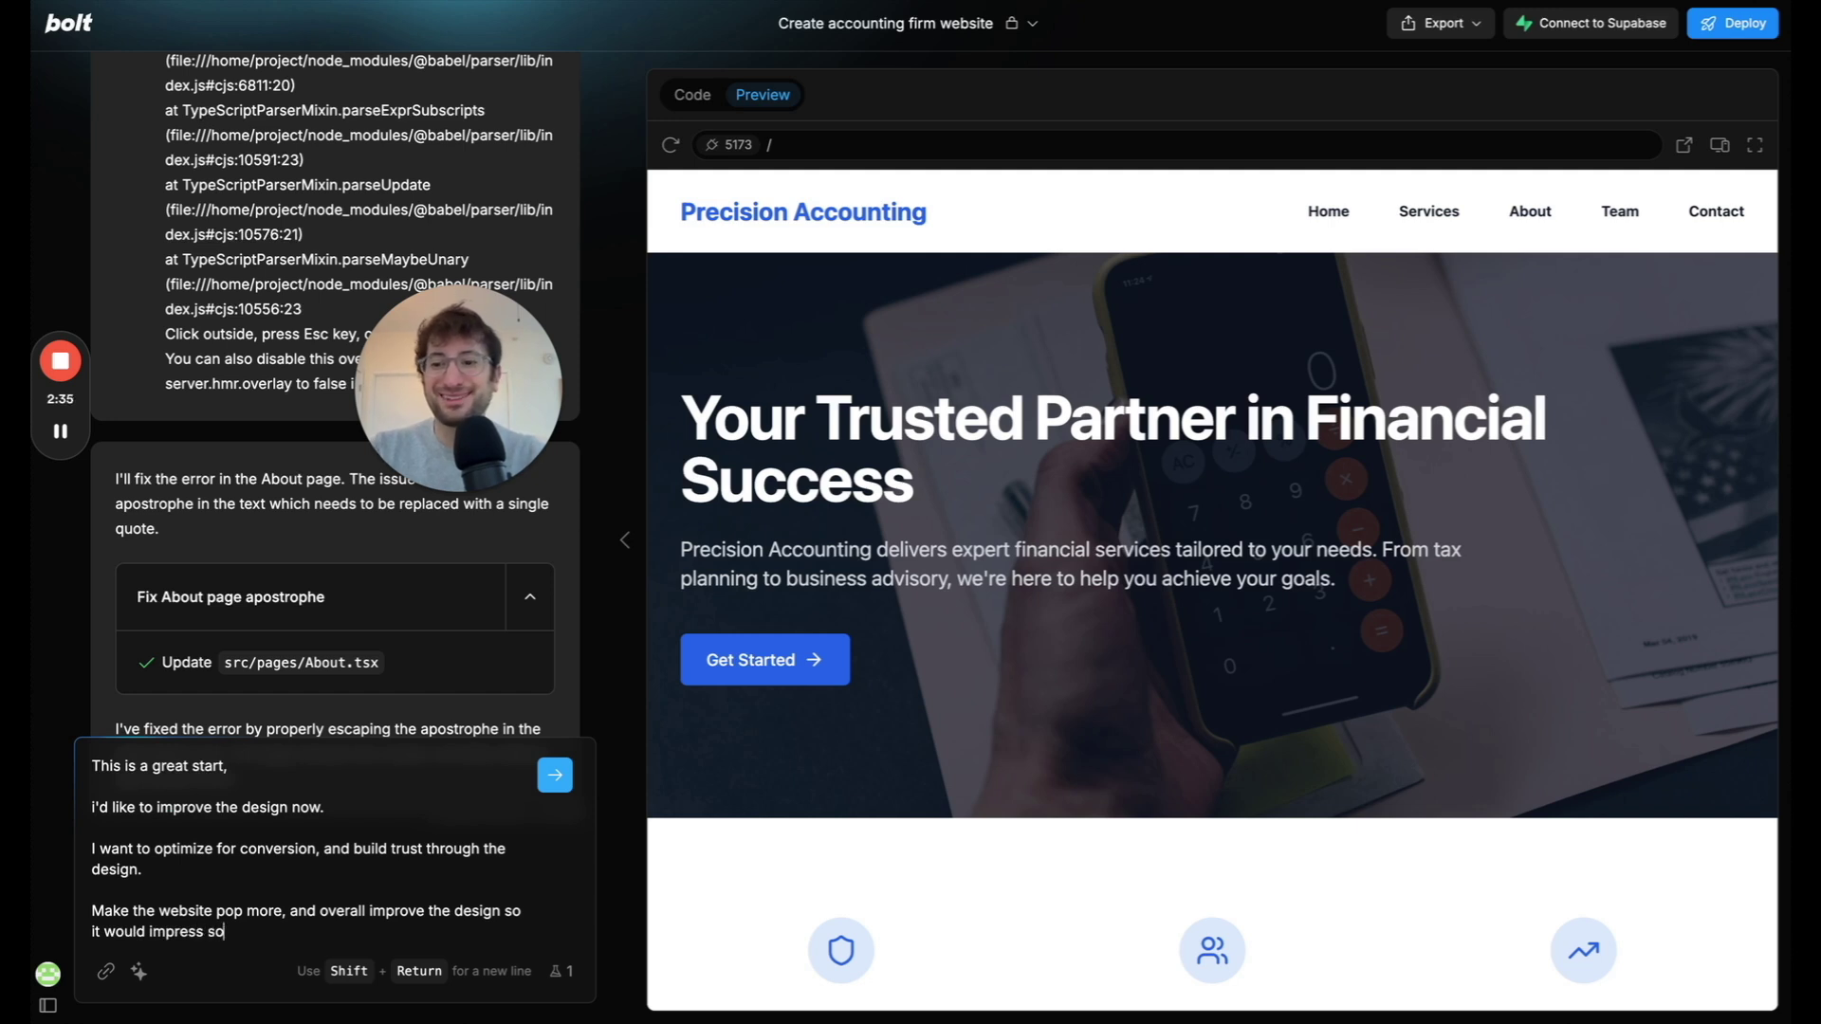
text(meotn)
text(designer the)
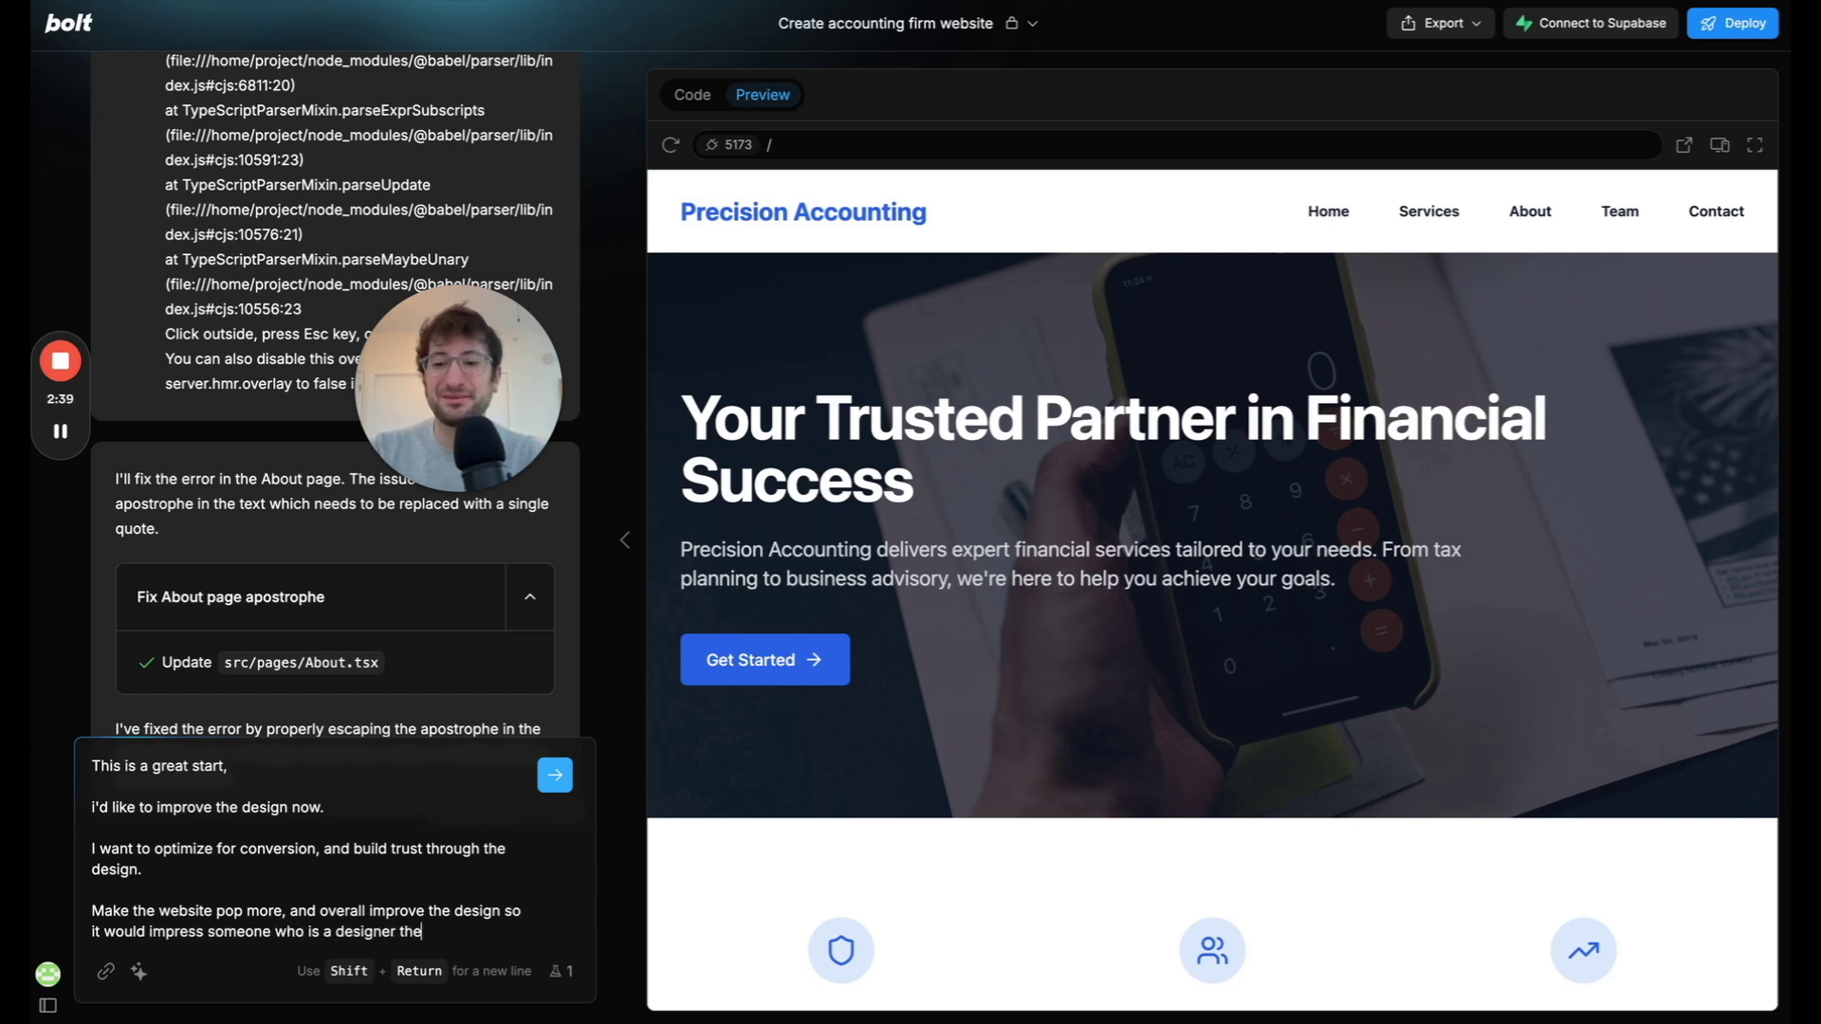
text(msv)
key(BackSpace)
key(BackSpace)
key(BackSpace)
key(BackSpace)
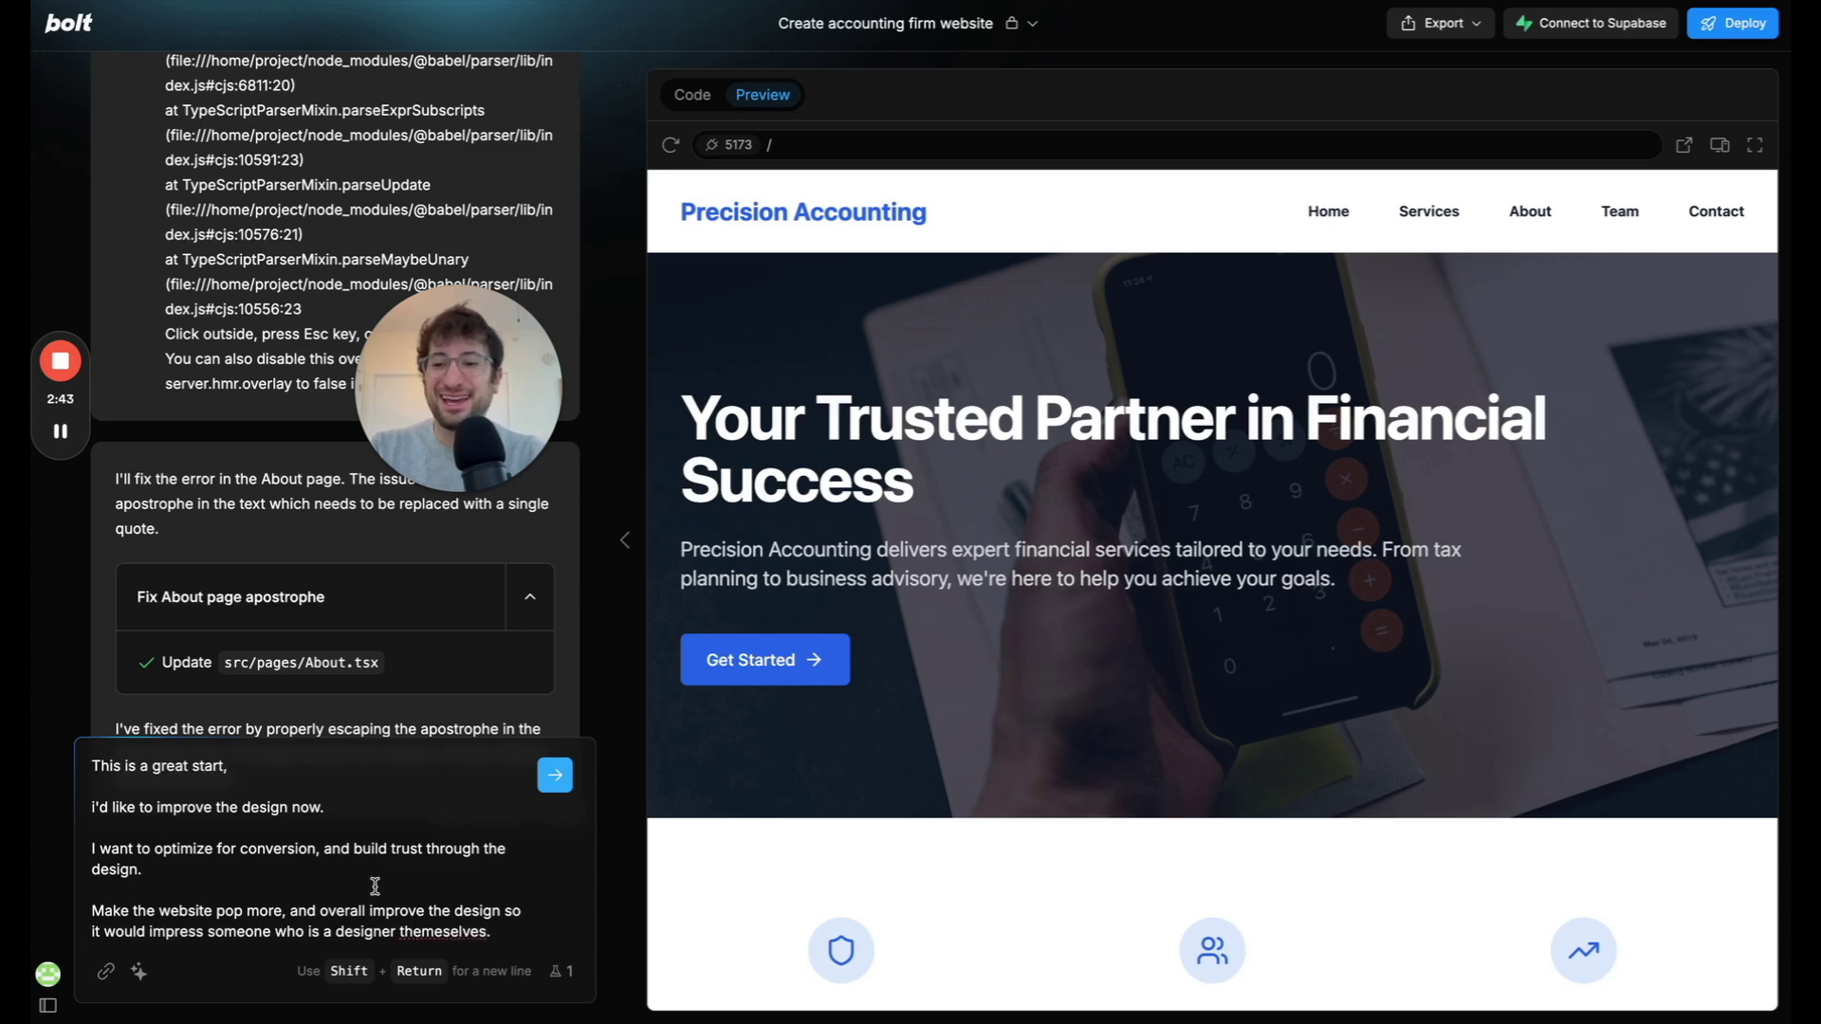
click(552, 775)
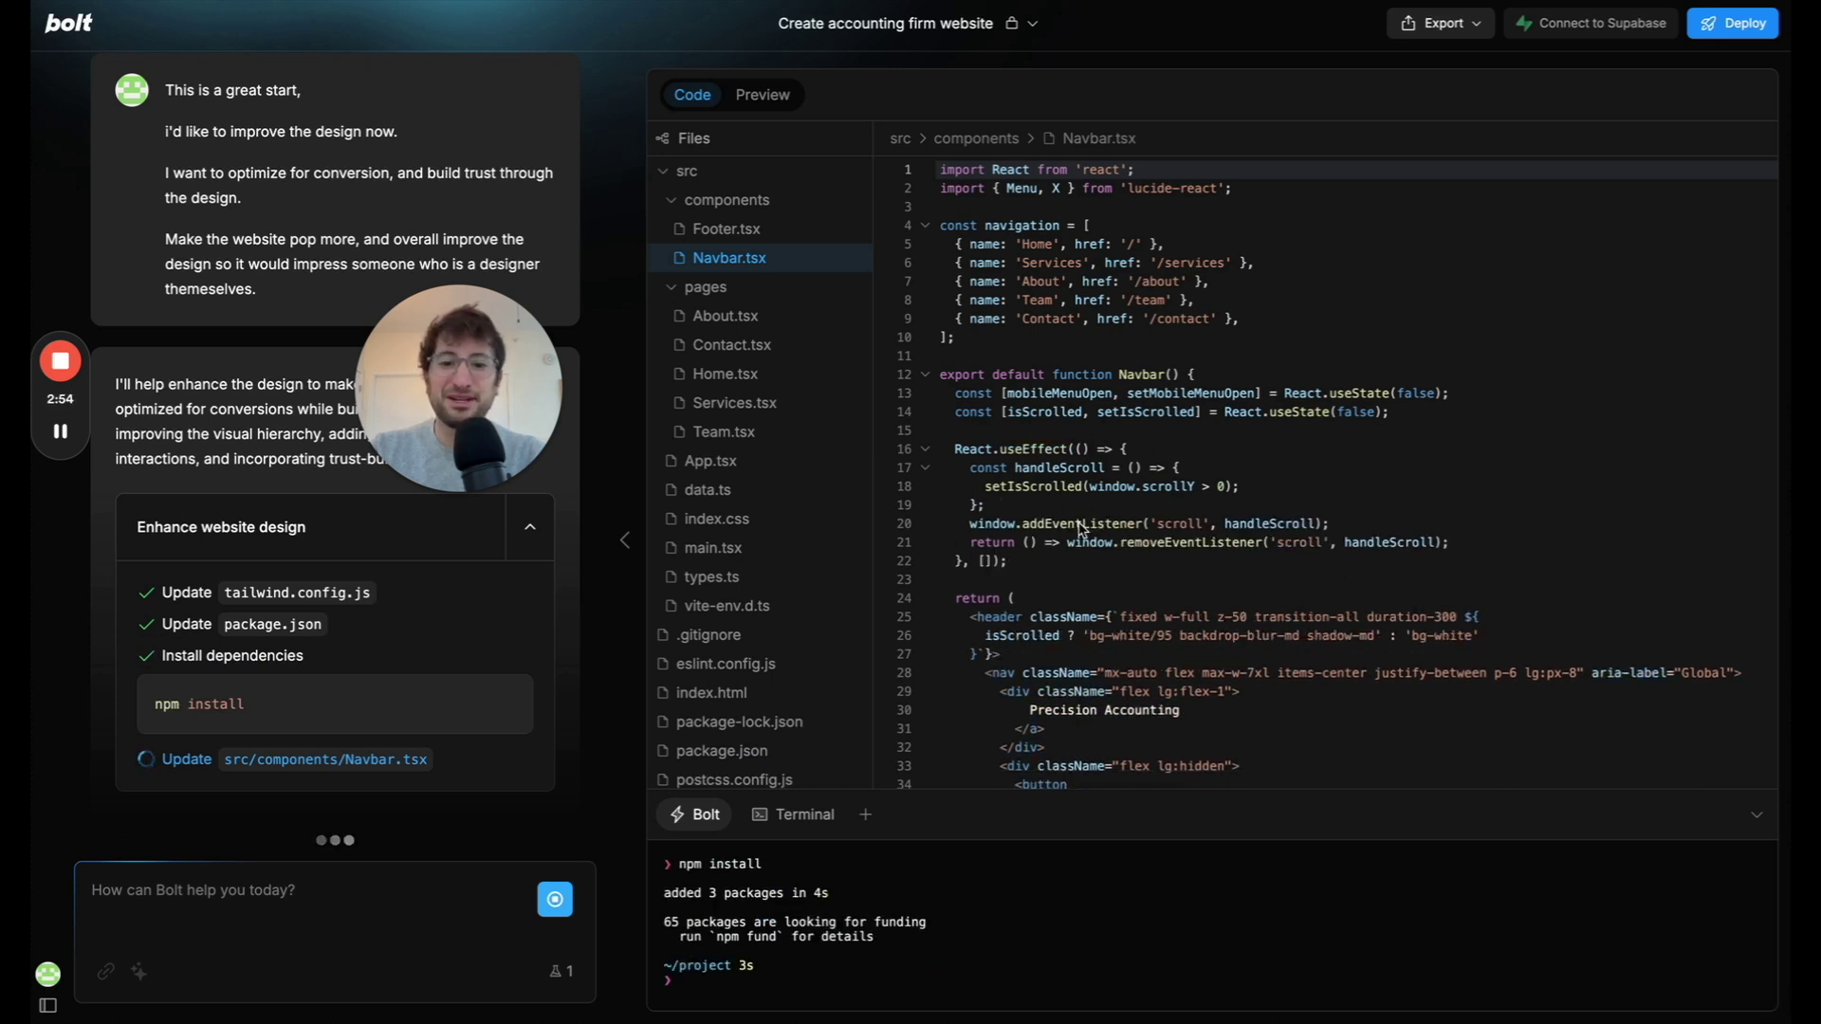
Examine the redesigned home page in the preview, from the hero section and statistics to the feature cards.
mouse_move(57, 454)
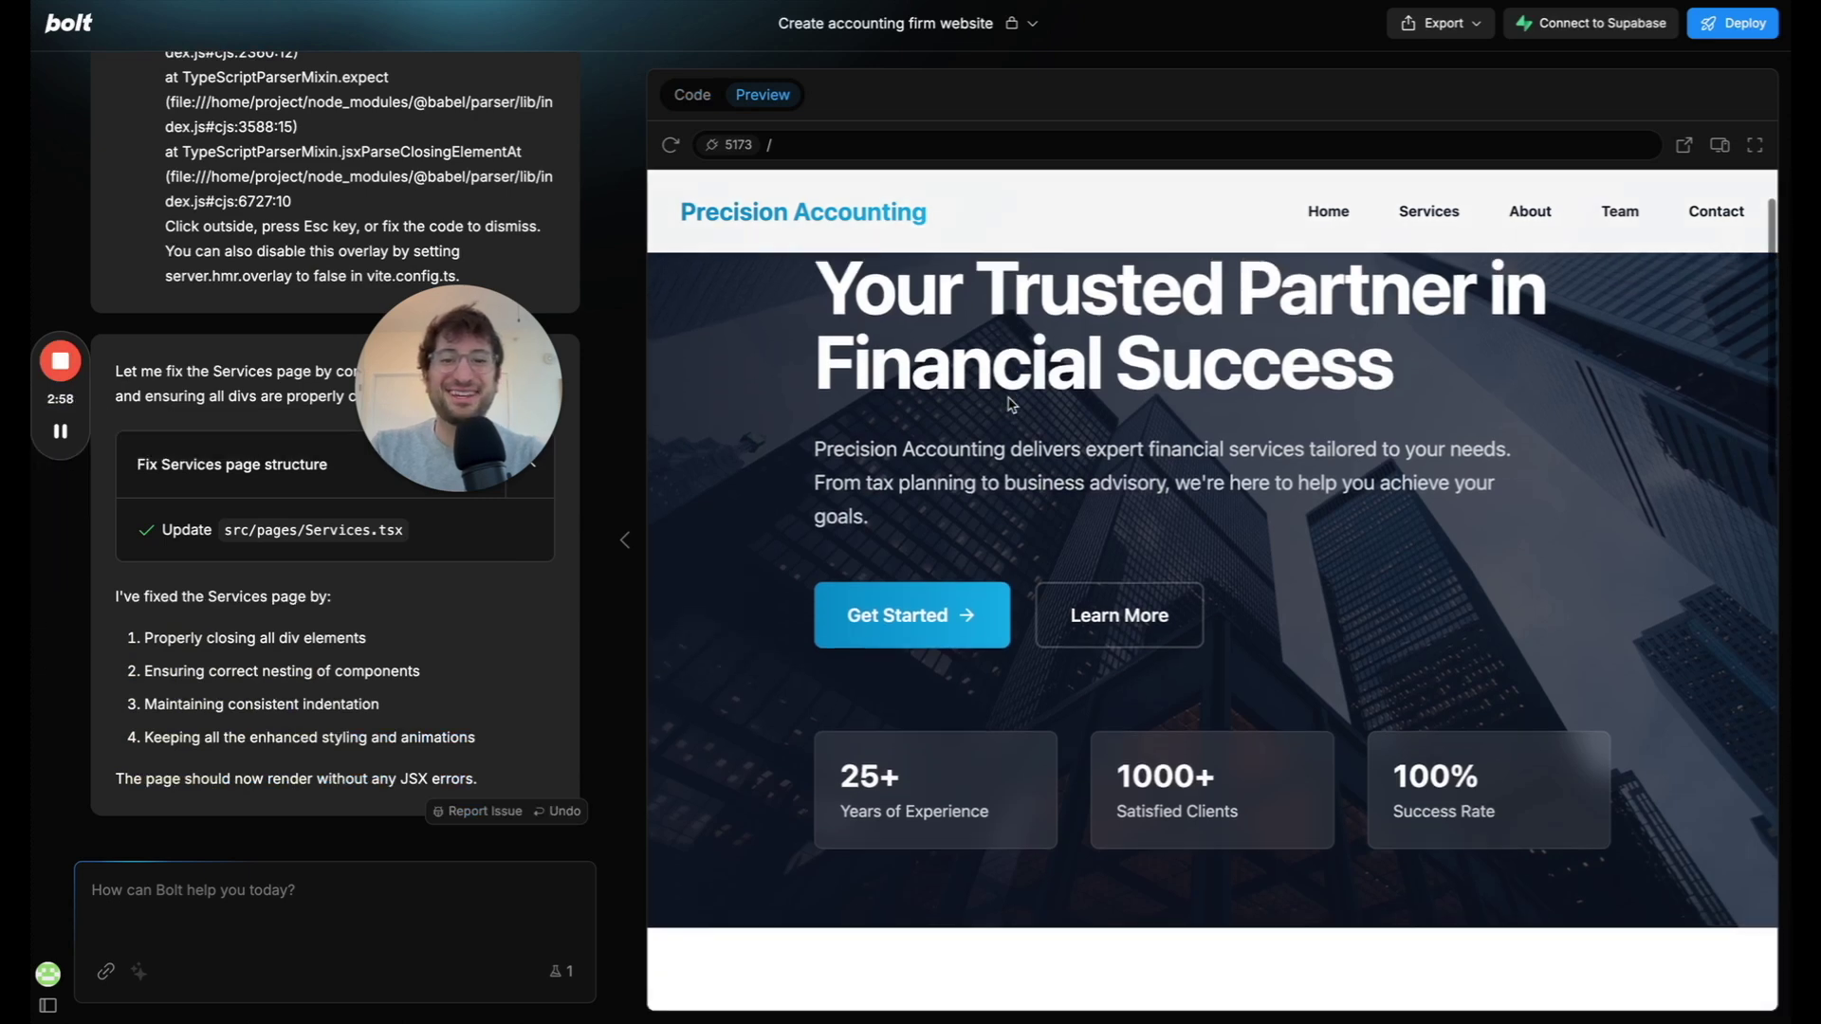
scroll(921, 414, down, 1)
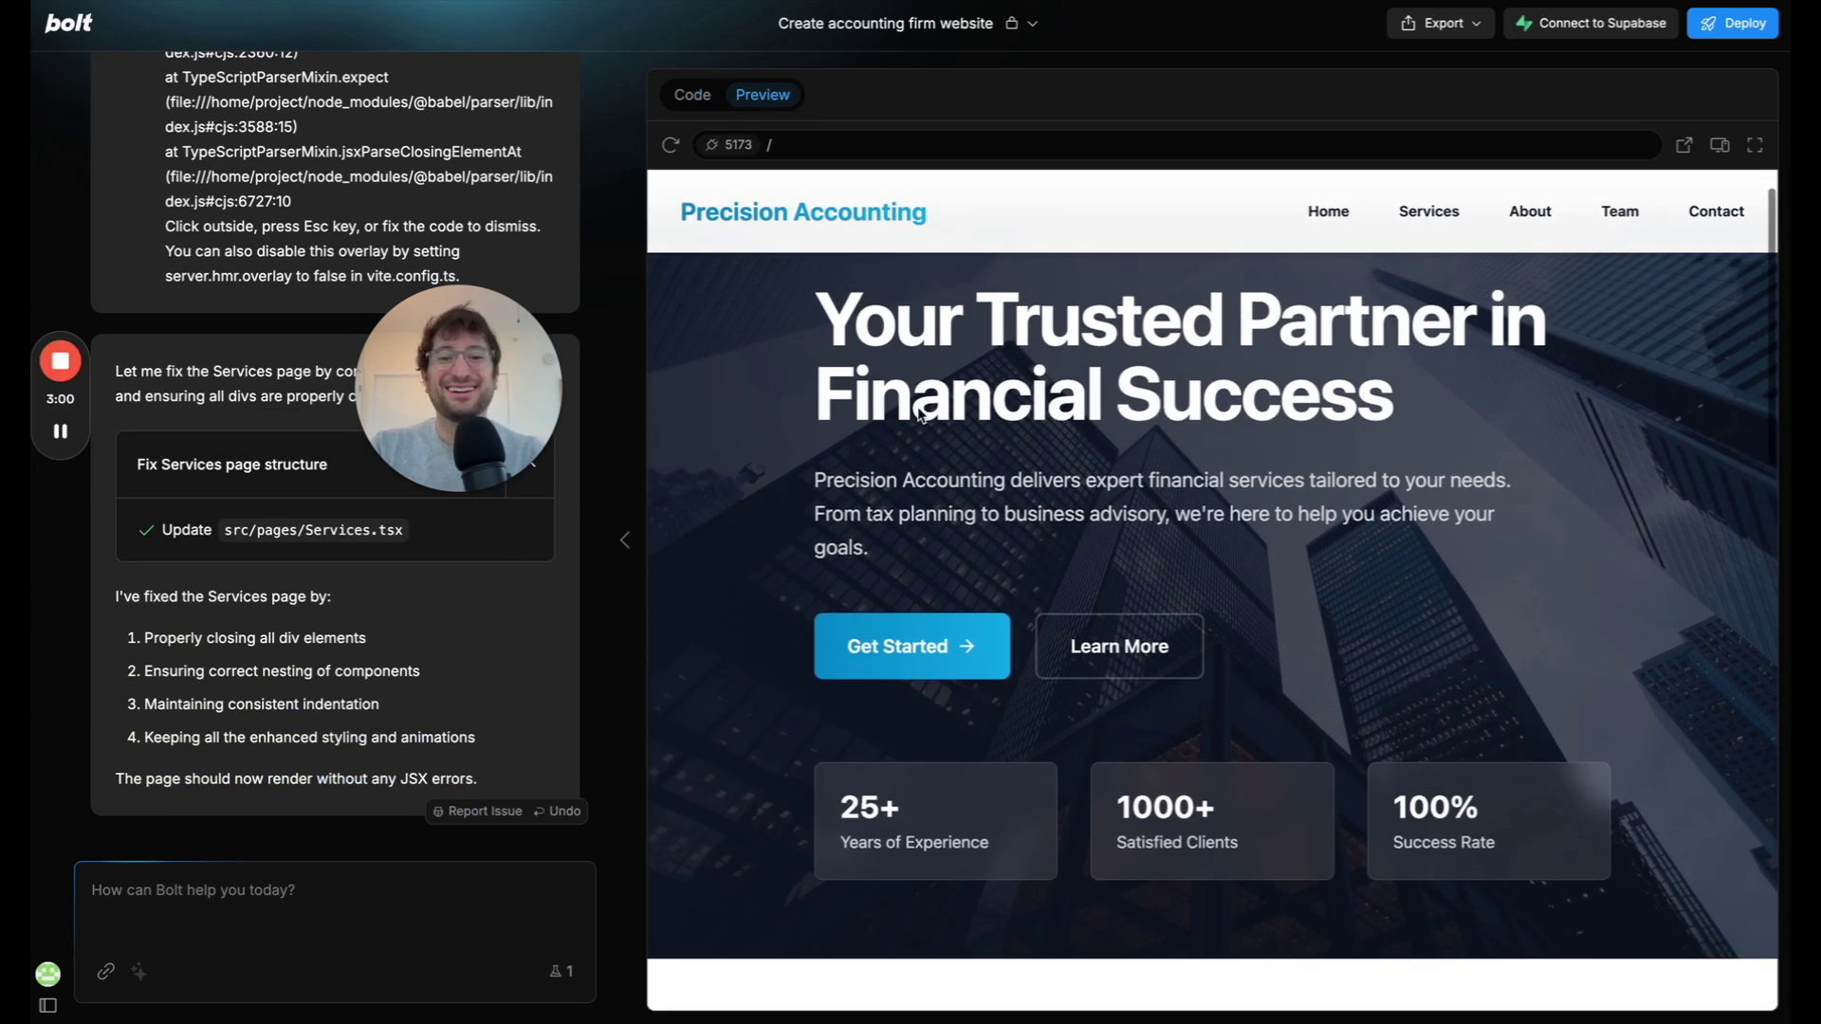
scroll(942, 462, down, 1)
scroll(942, 462, down, 15)
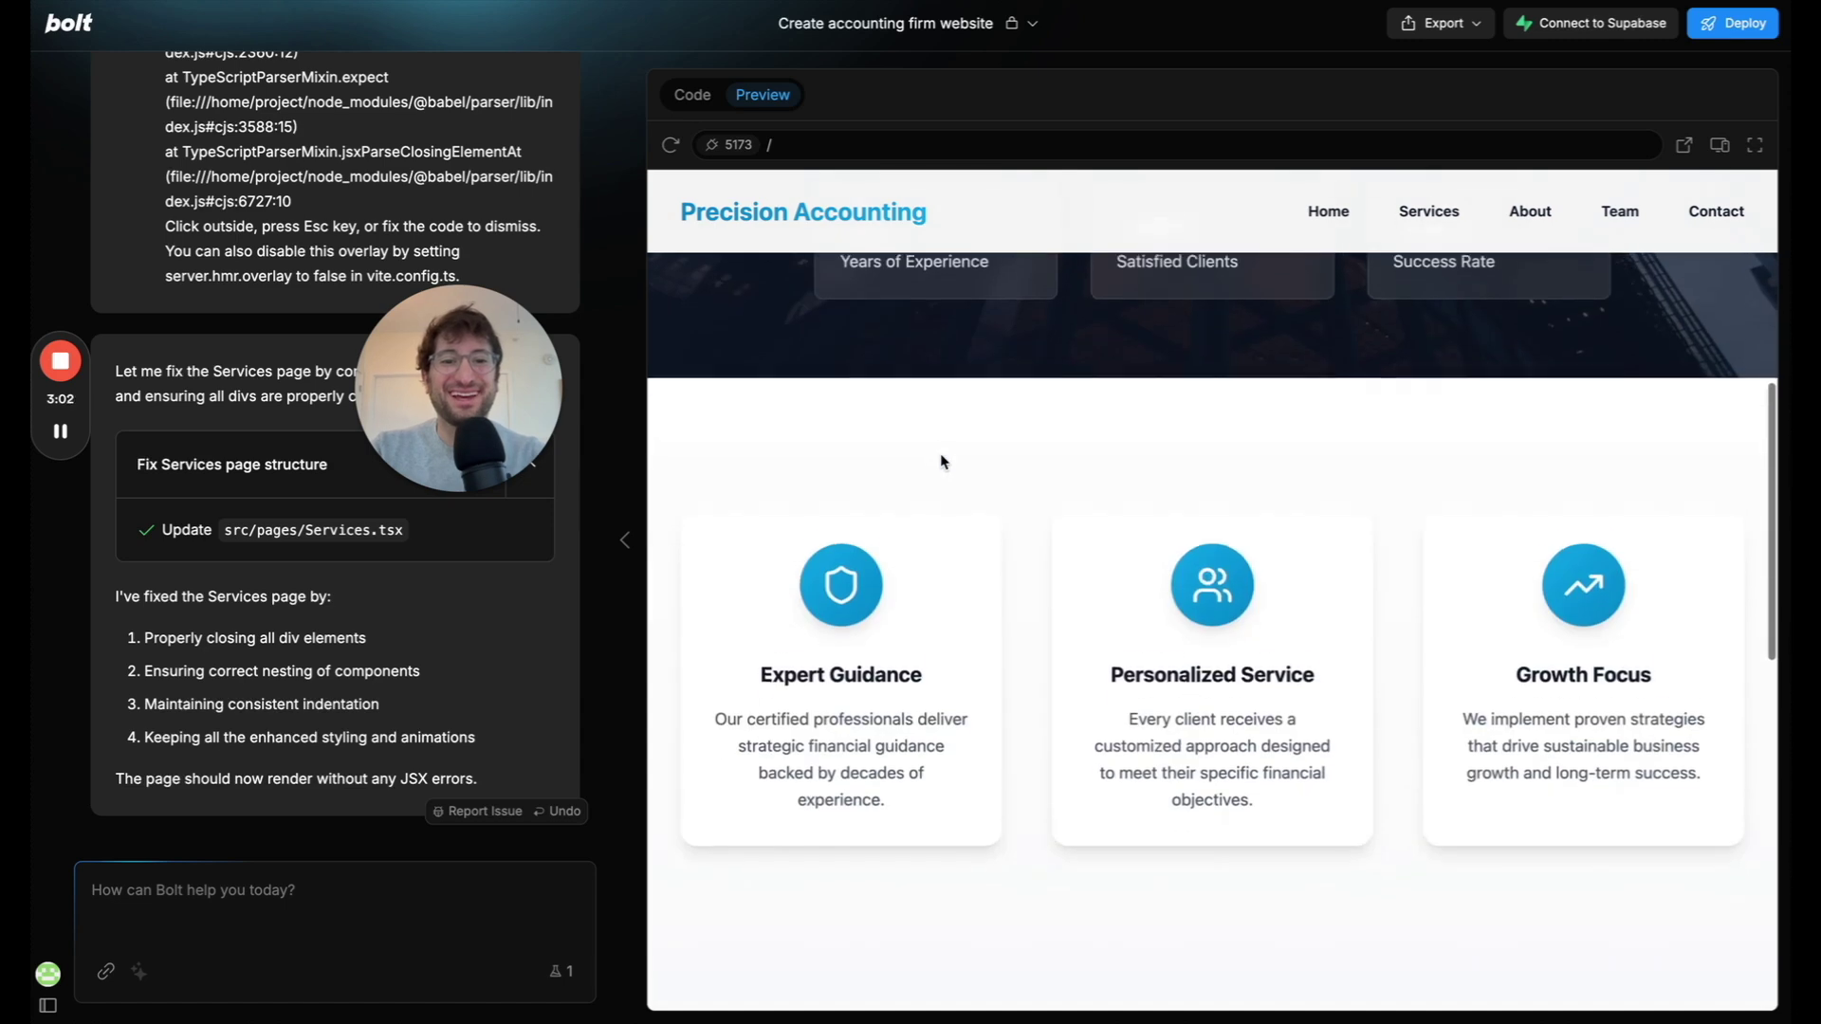
scroll(991, 464, up, 14)
scroll(991, 465, up, 2)
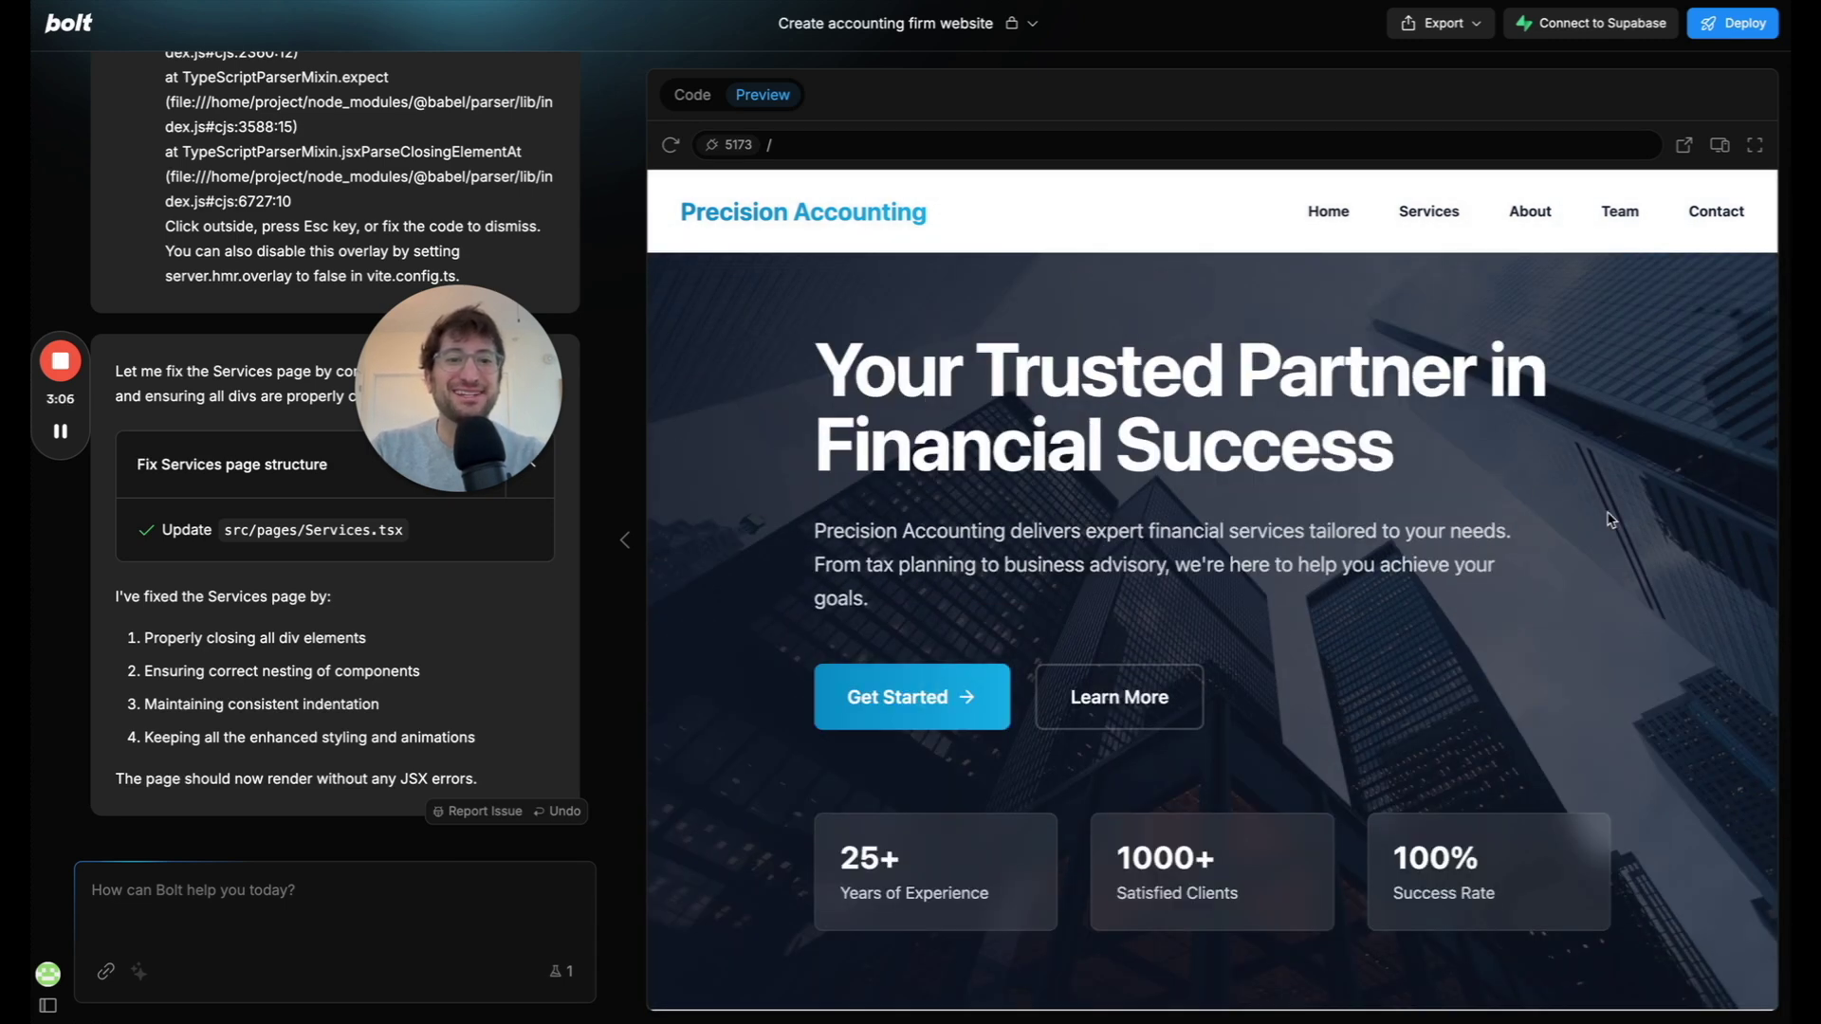
scroll(1159, 393, down, 5)
scroll(963, 411, up, 3)
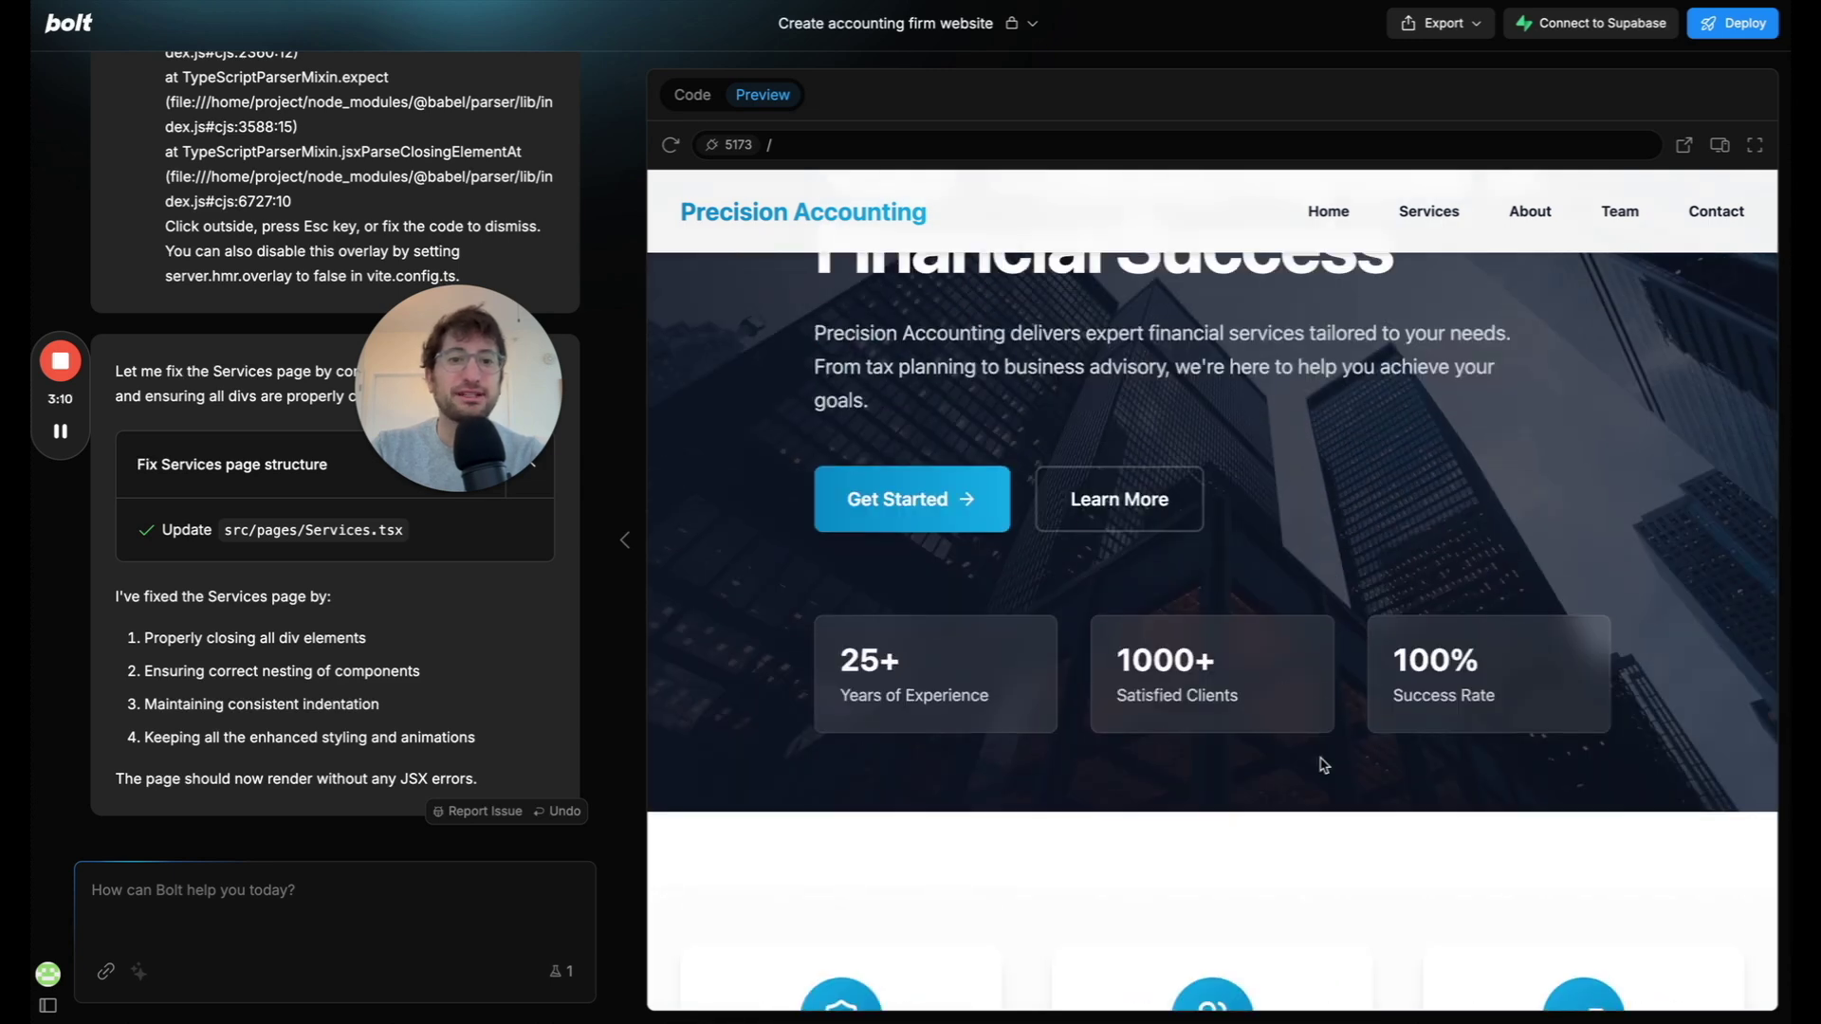
Check the Services, About, Team and Contact pages in the preview, and return to the home page.
click(1117, 532)
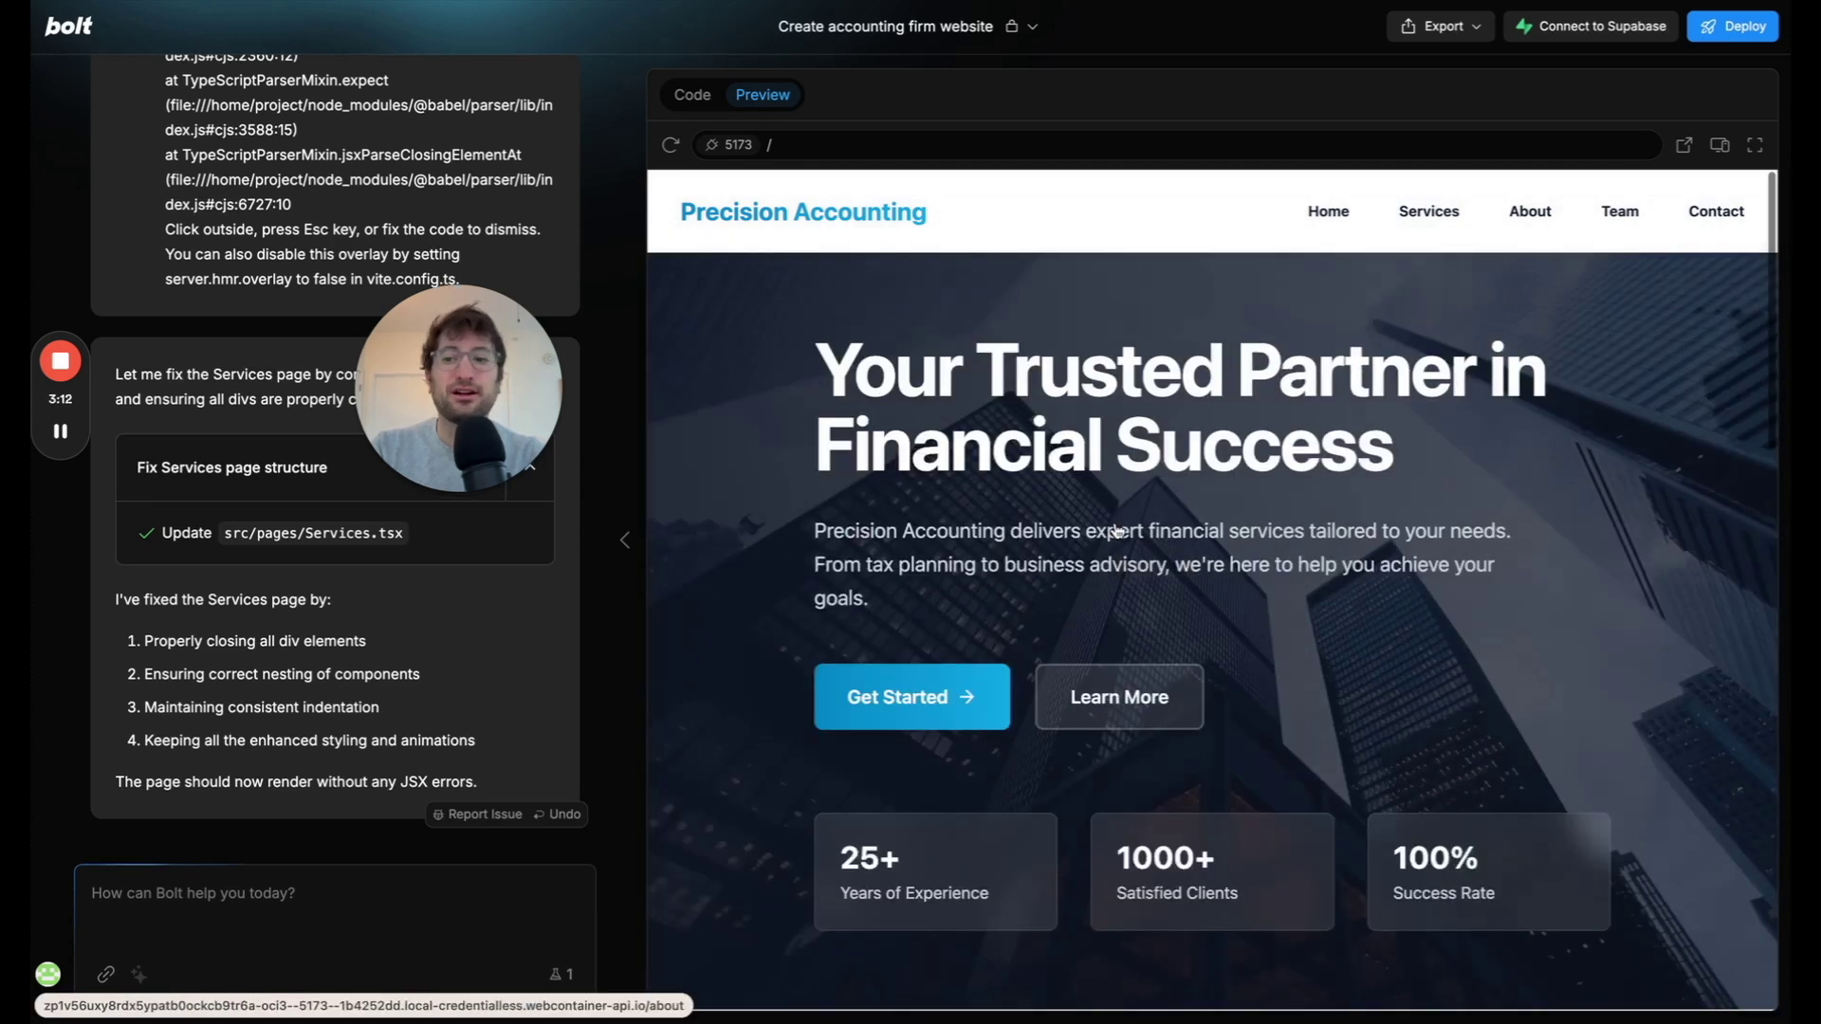
click(1425, 222)
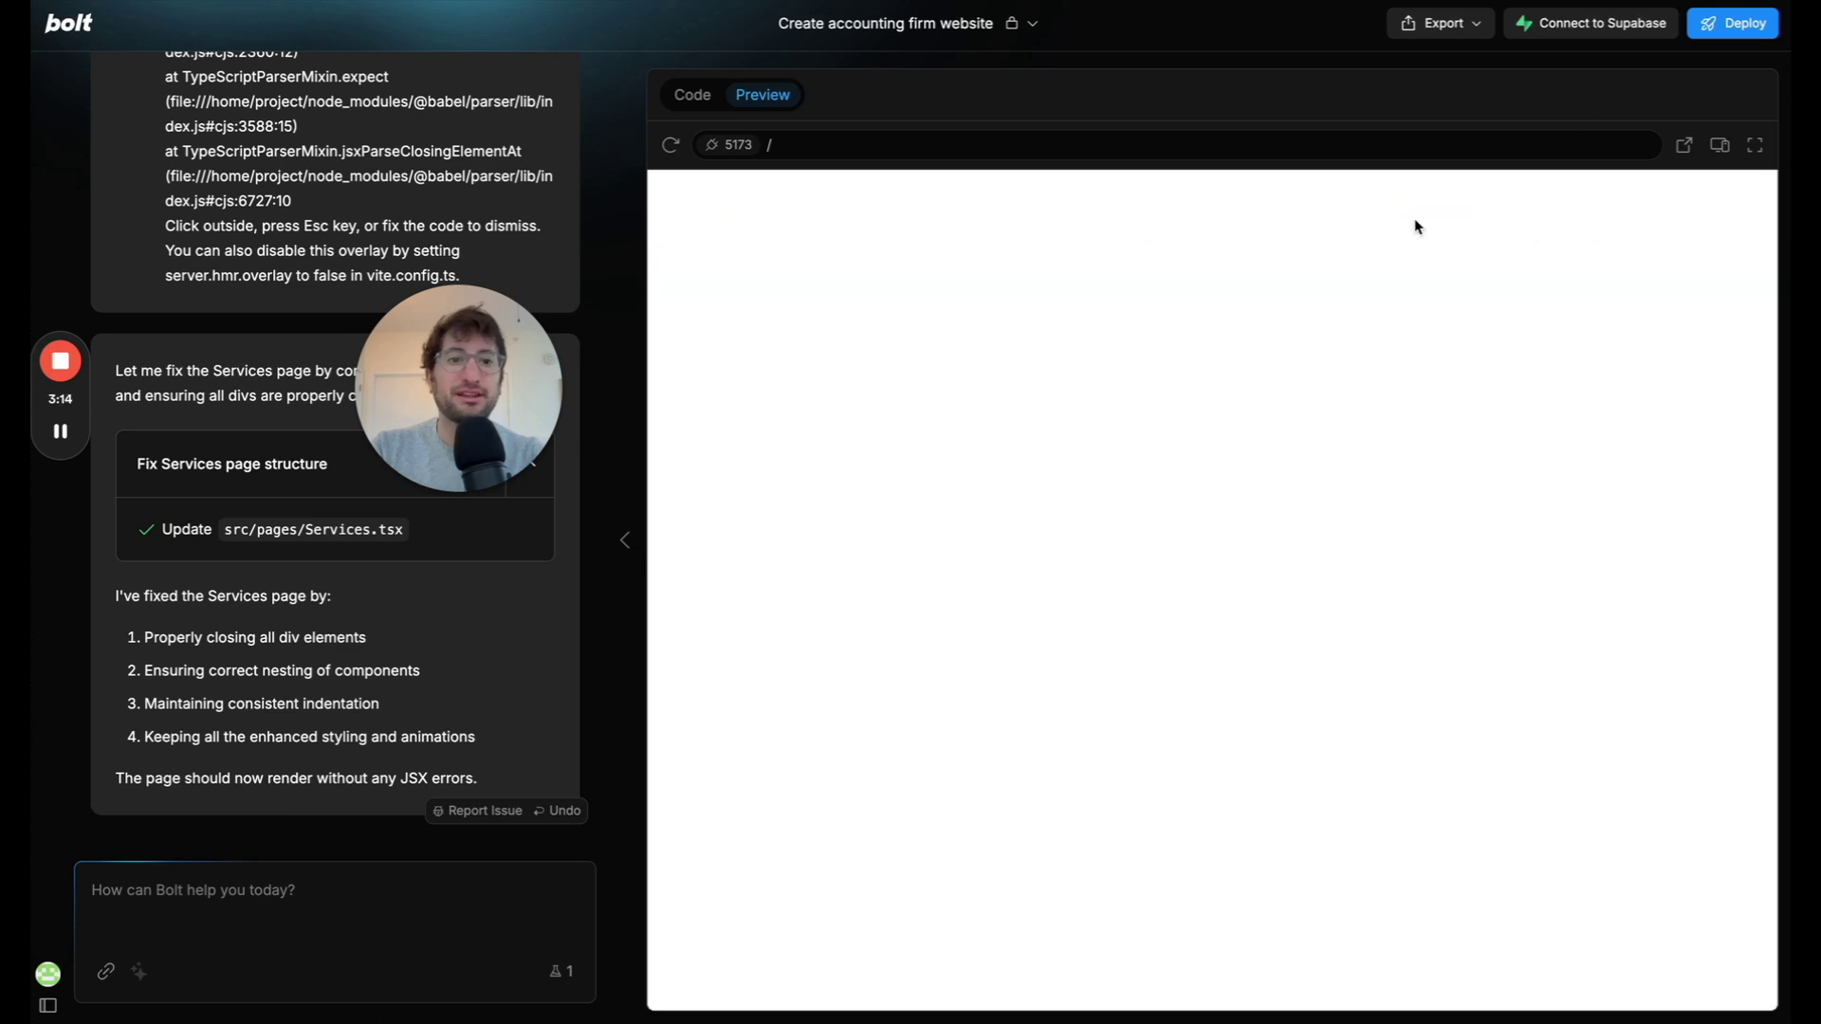
click(1524, 219)
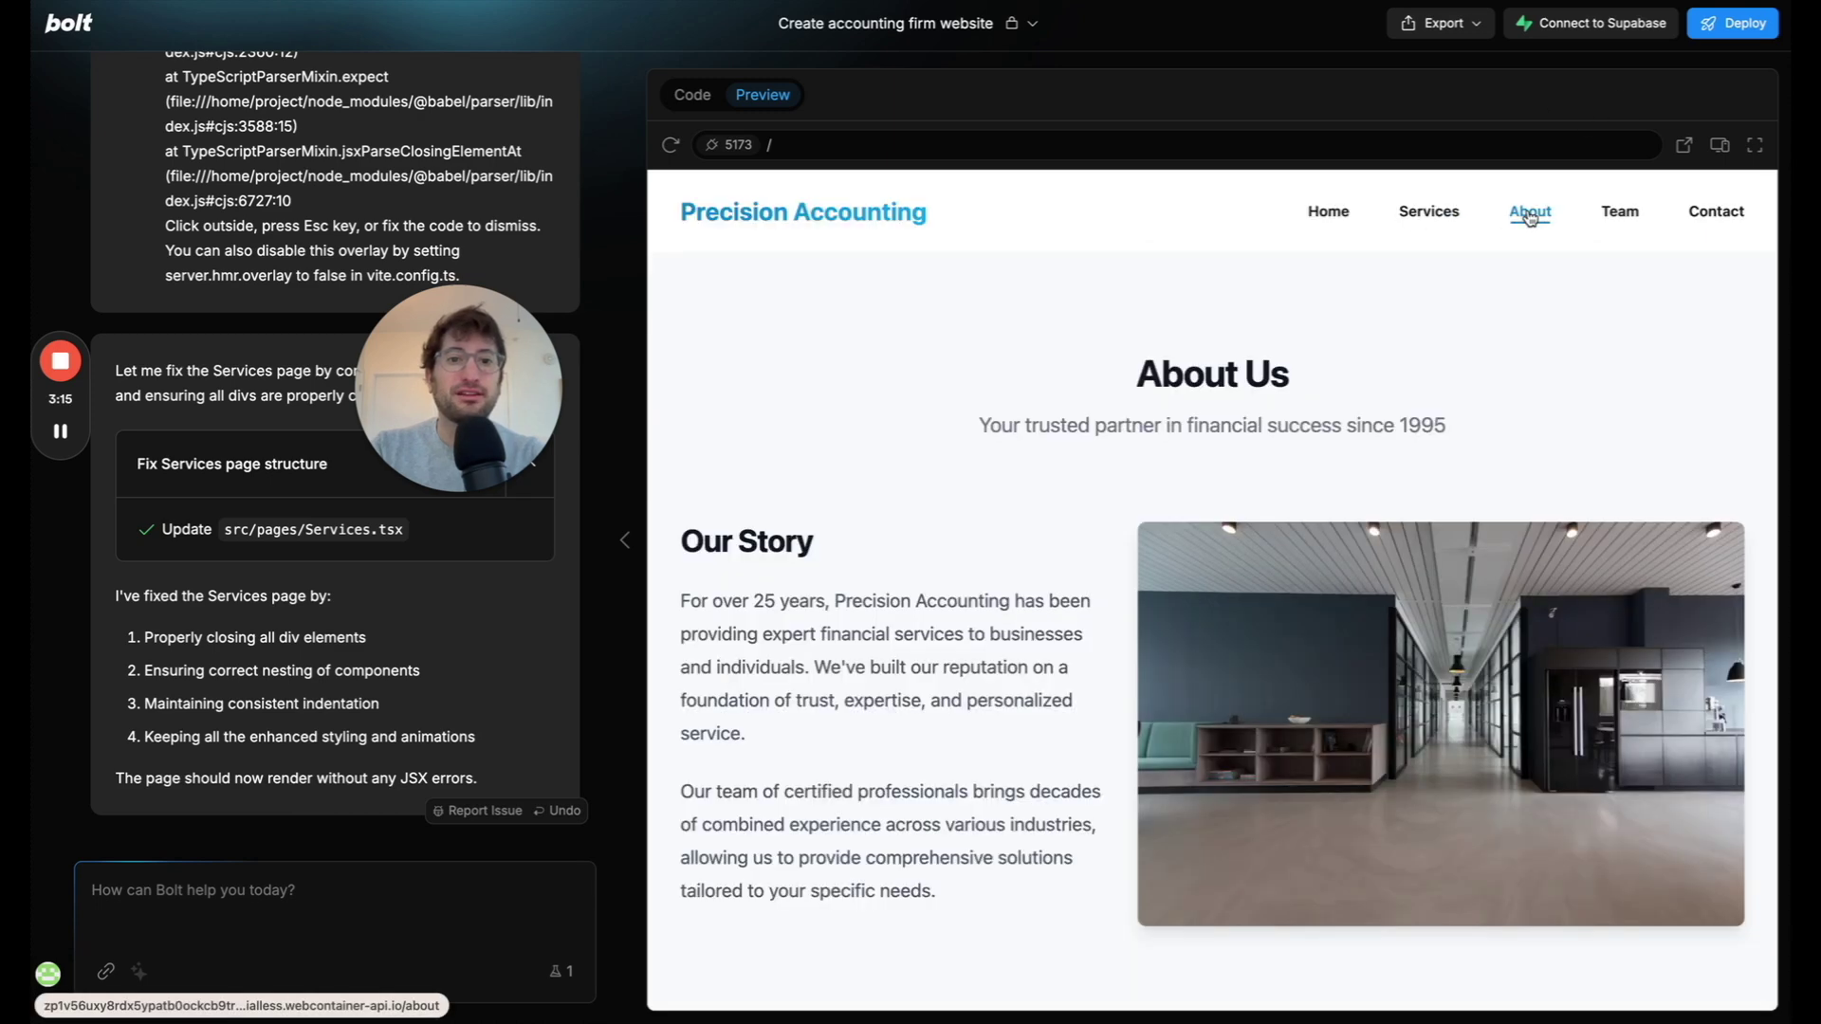
click(1610, 227)
click(1712, 220)
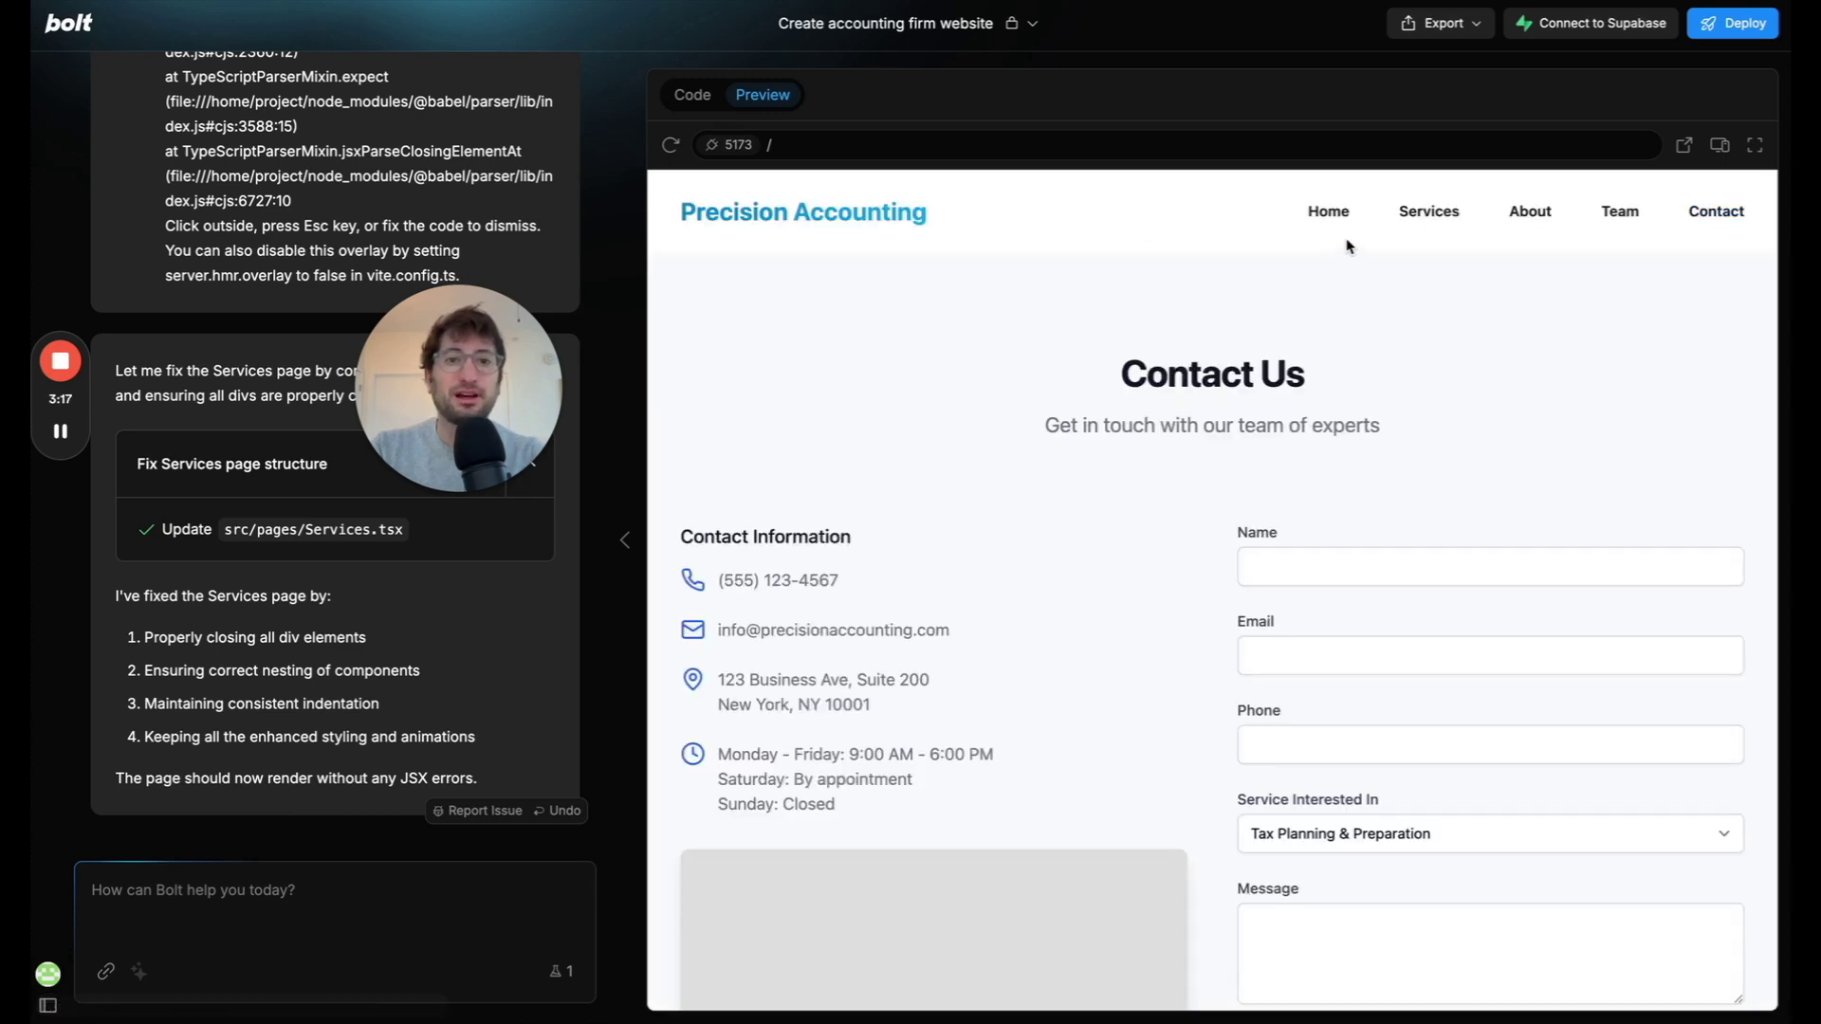
click(1330, 220)
Read back through the chat's summary of design improvements to its closing question about enhancing the About and Contact pages.
scroll(284, 313, up, 10)
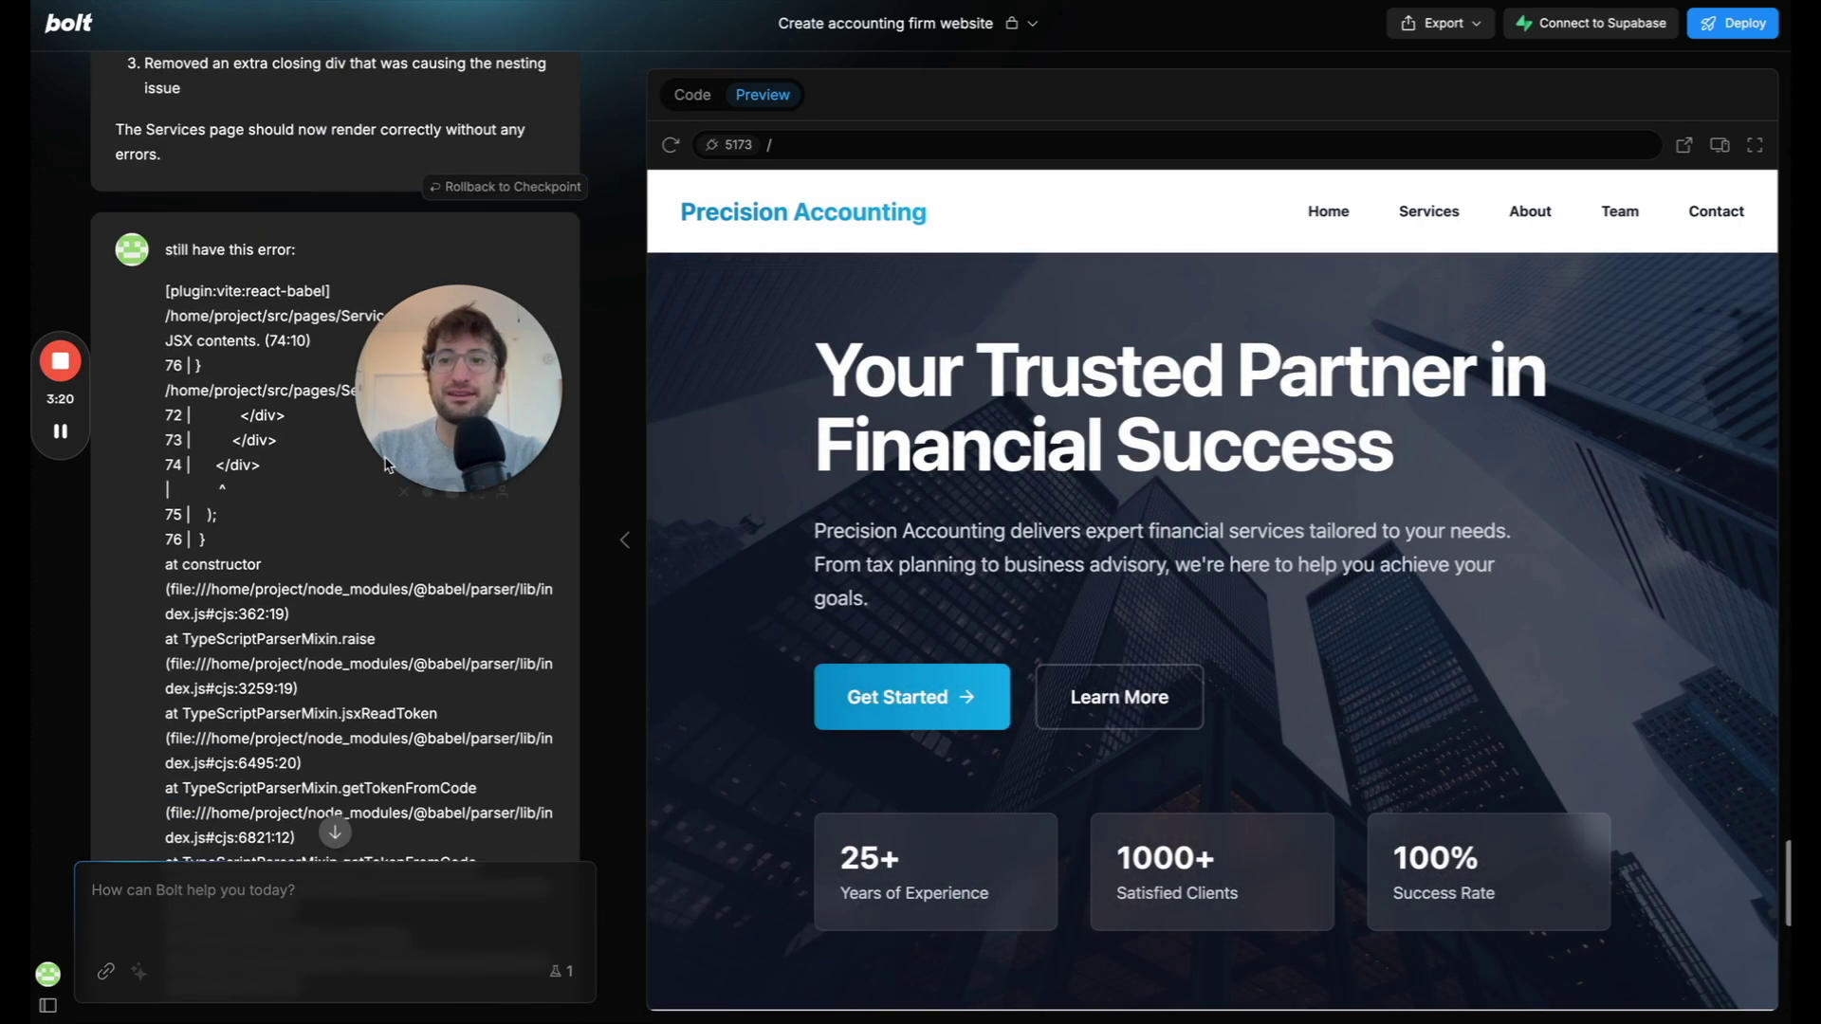
scroll(283, 612, up, 6)
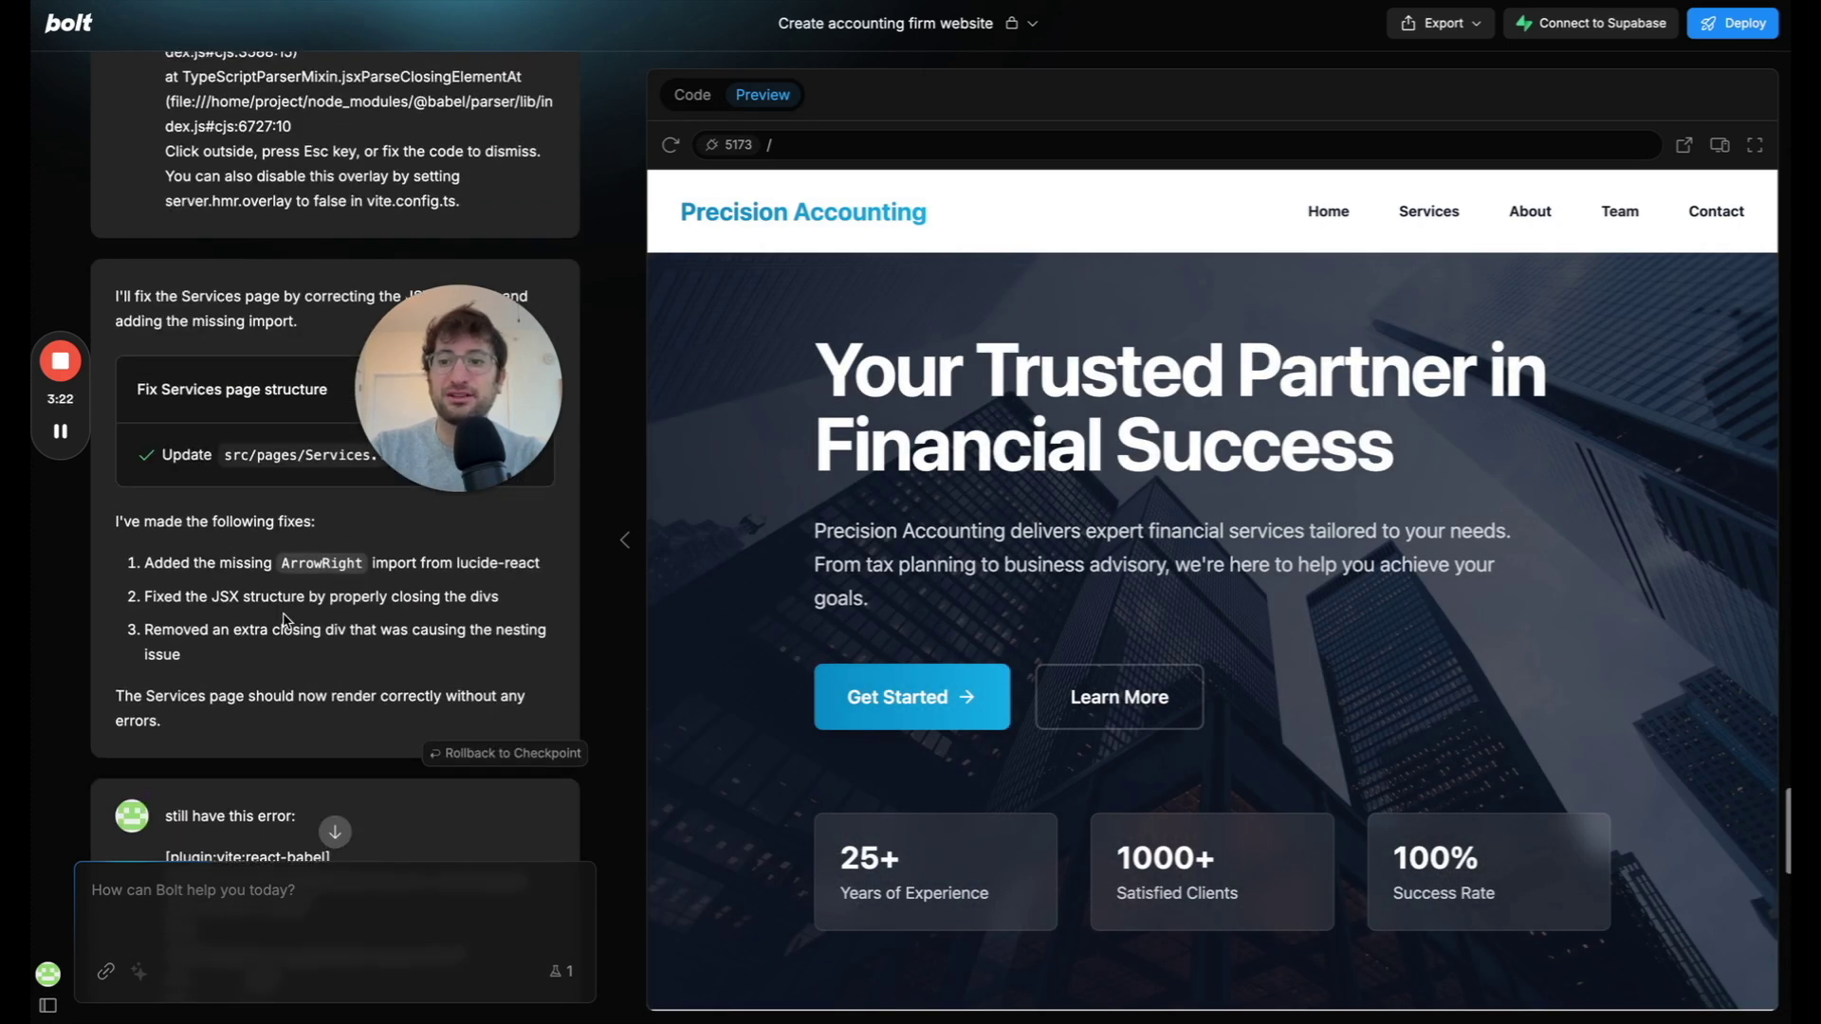
scroll(283, 613, up, 15)
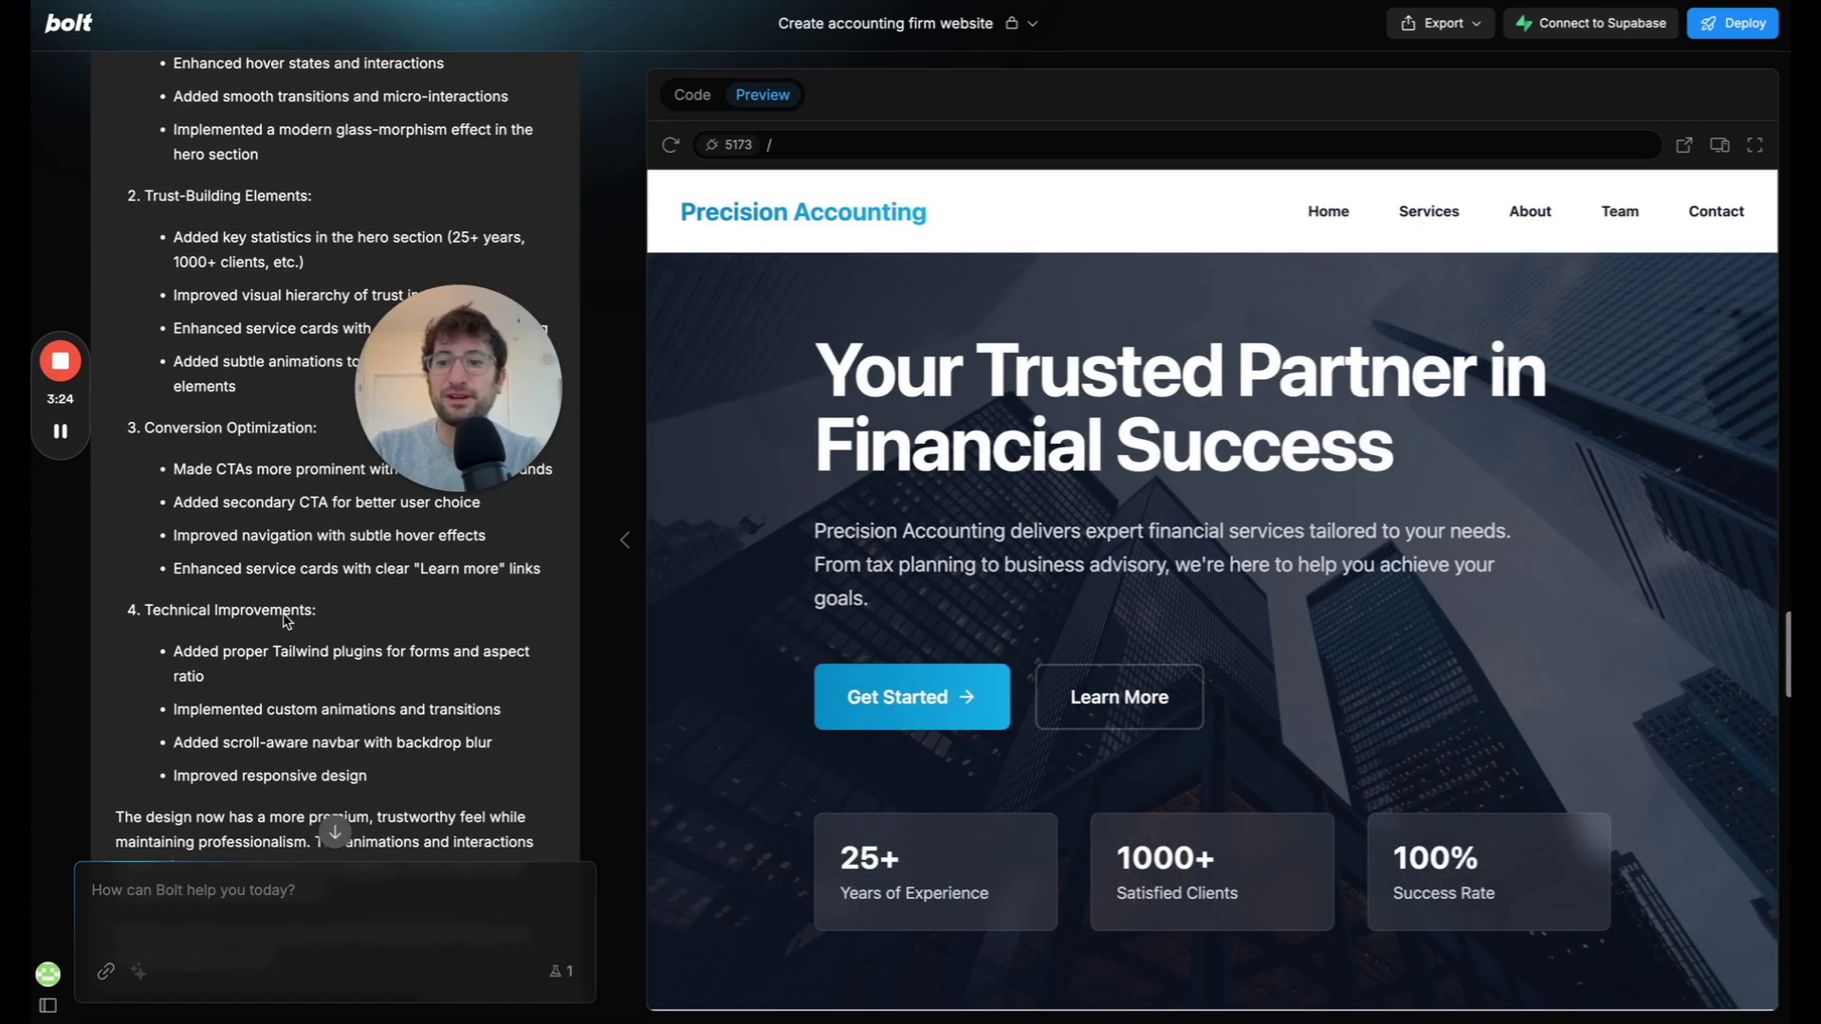
scroll(284, 613, up, 5)
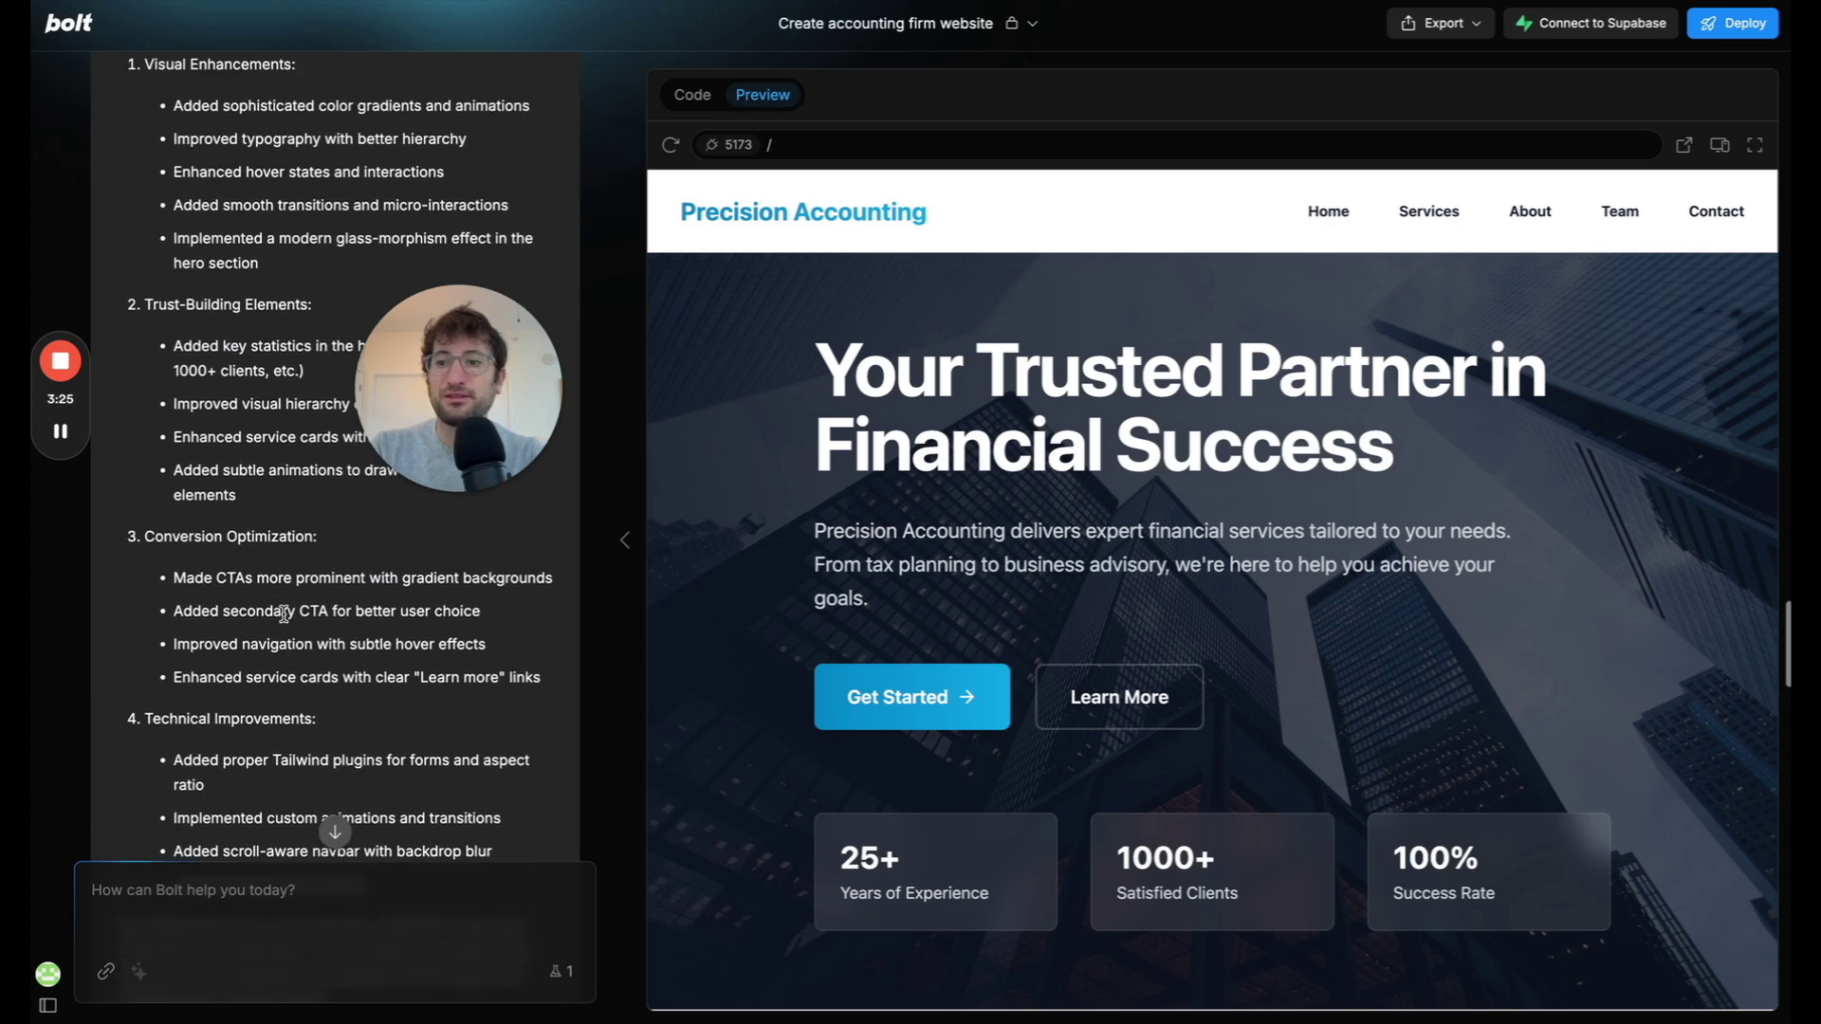
scroll(284, 614, down, 6)
scroll(284, 613, up, 1)
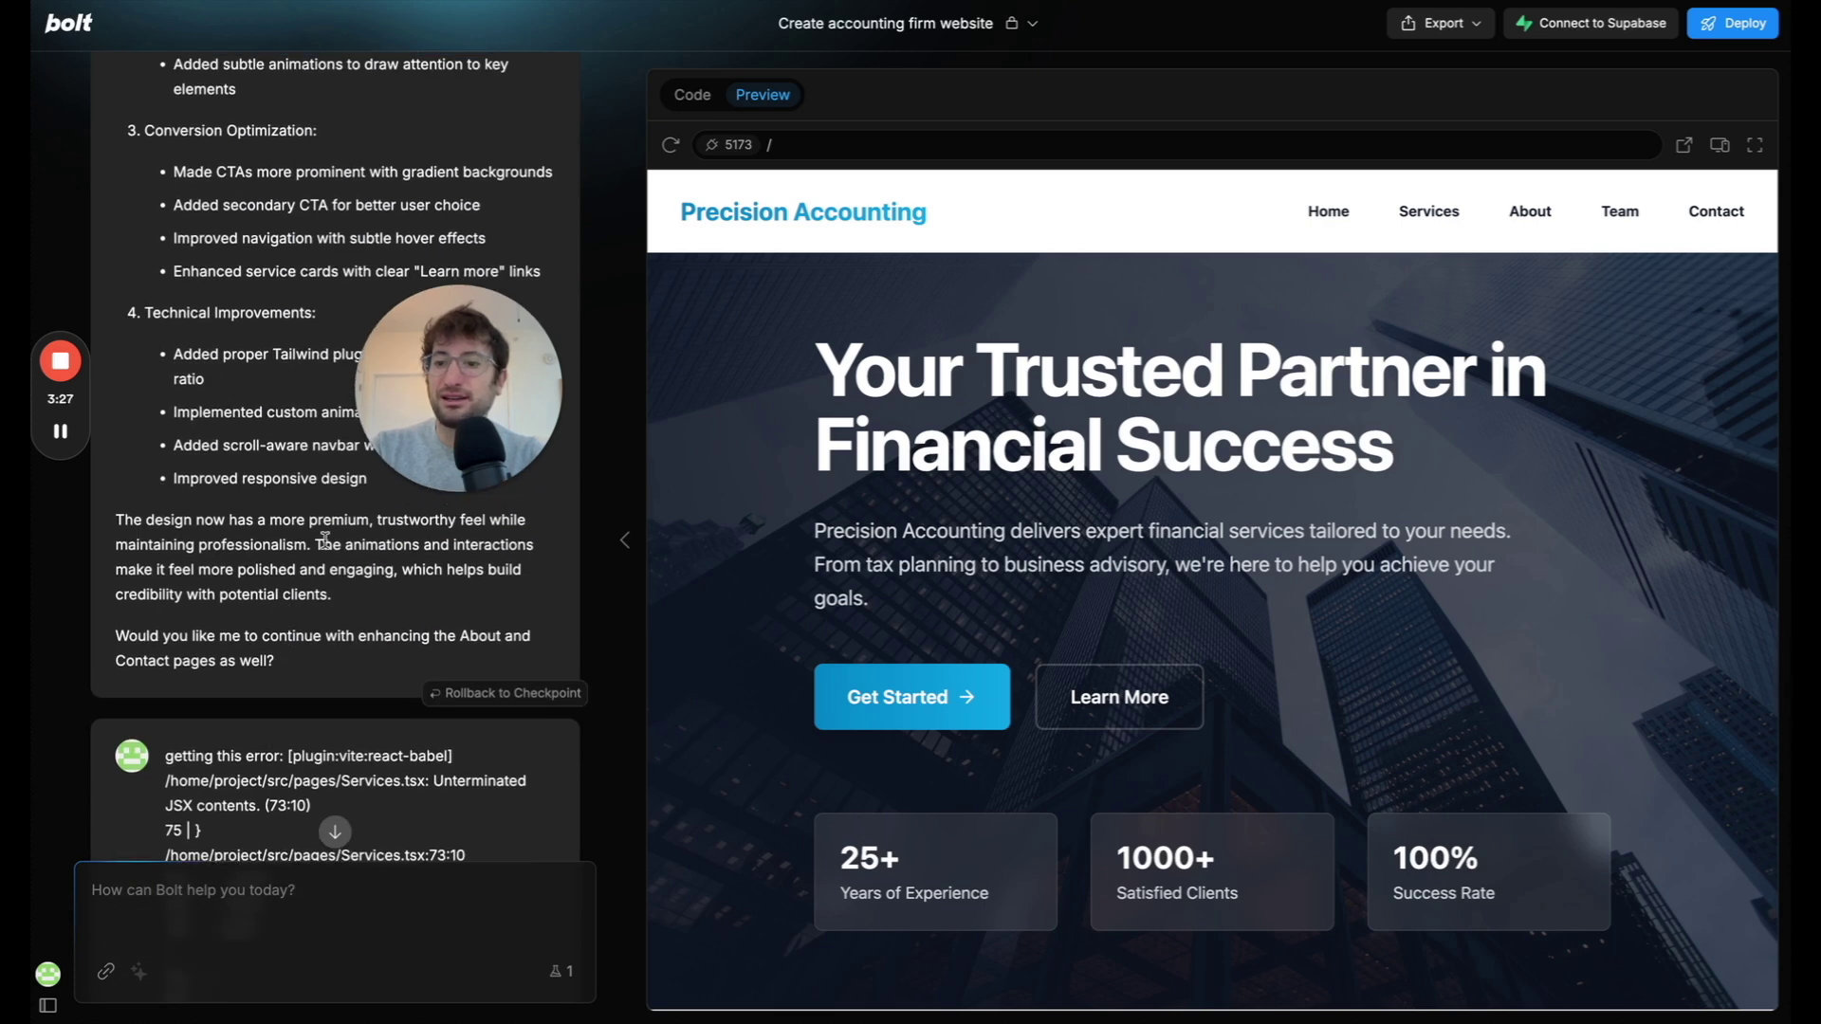
drag(220, 635, 397, 661)
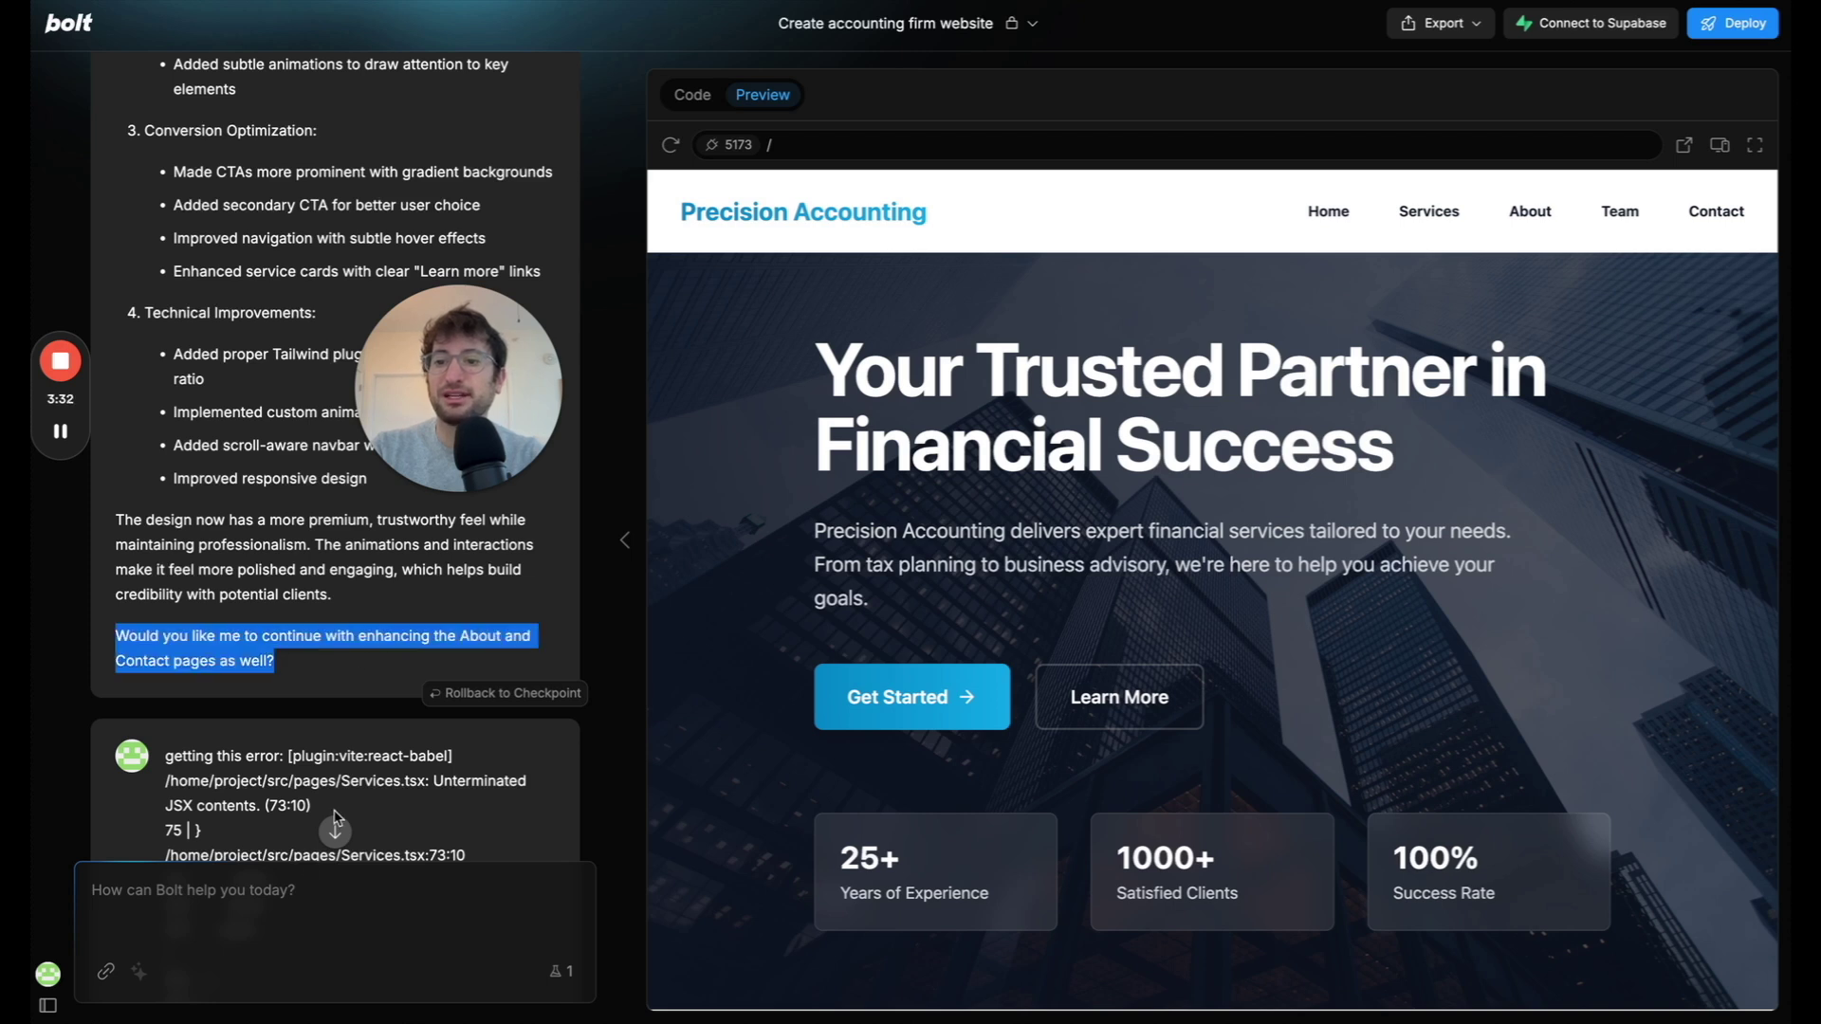
Send the chat prompt "Now enahance all other pages as well".
click(244, 907)
text(Now enahance all other pages as)
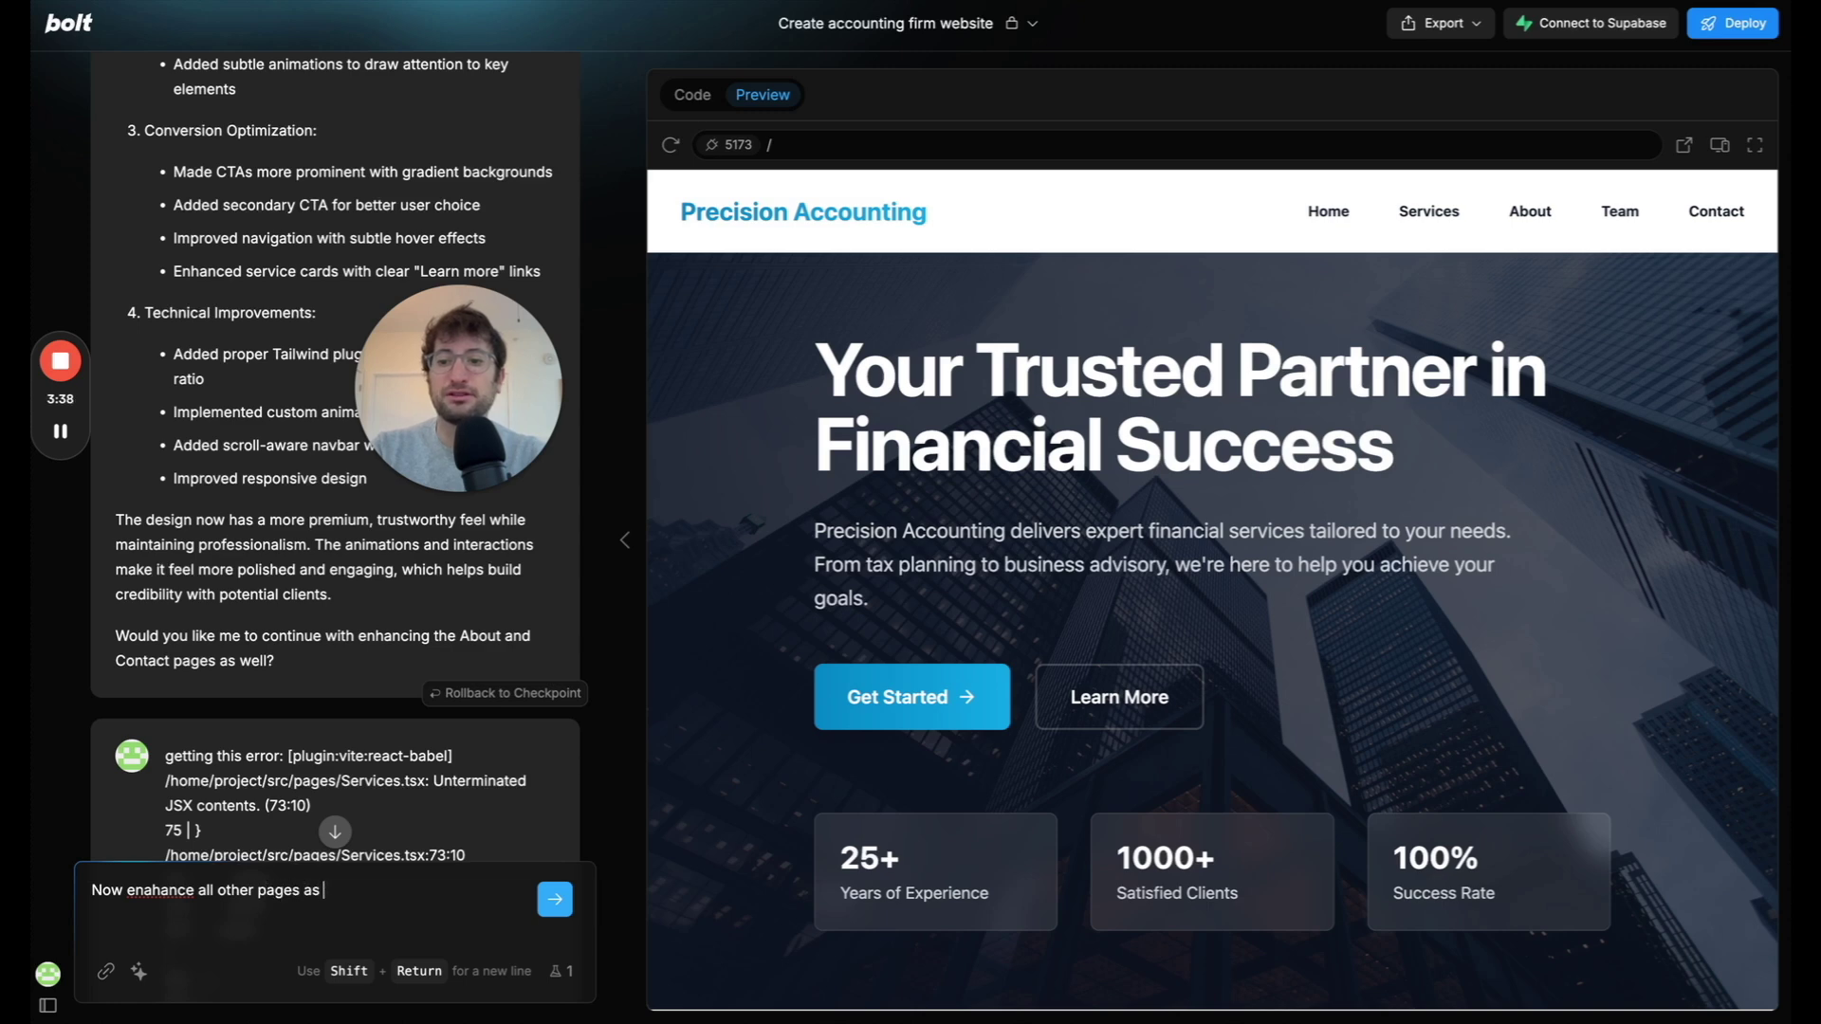
text(well)
key(Return)
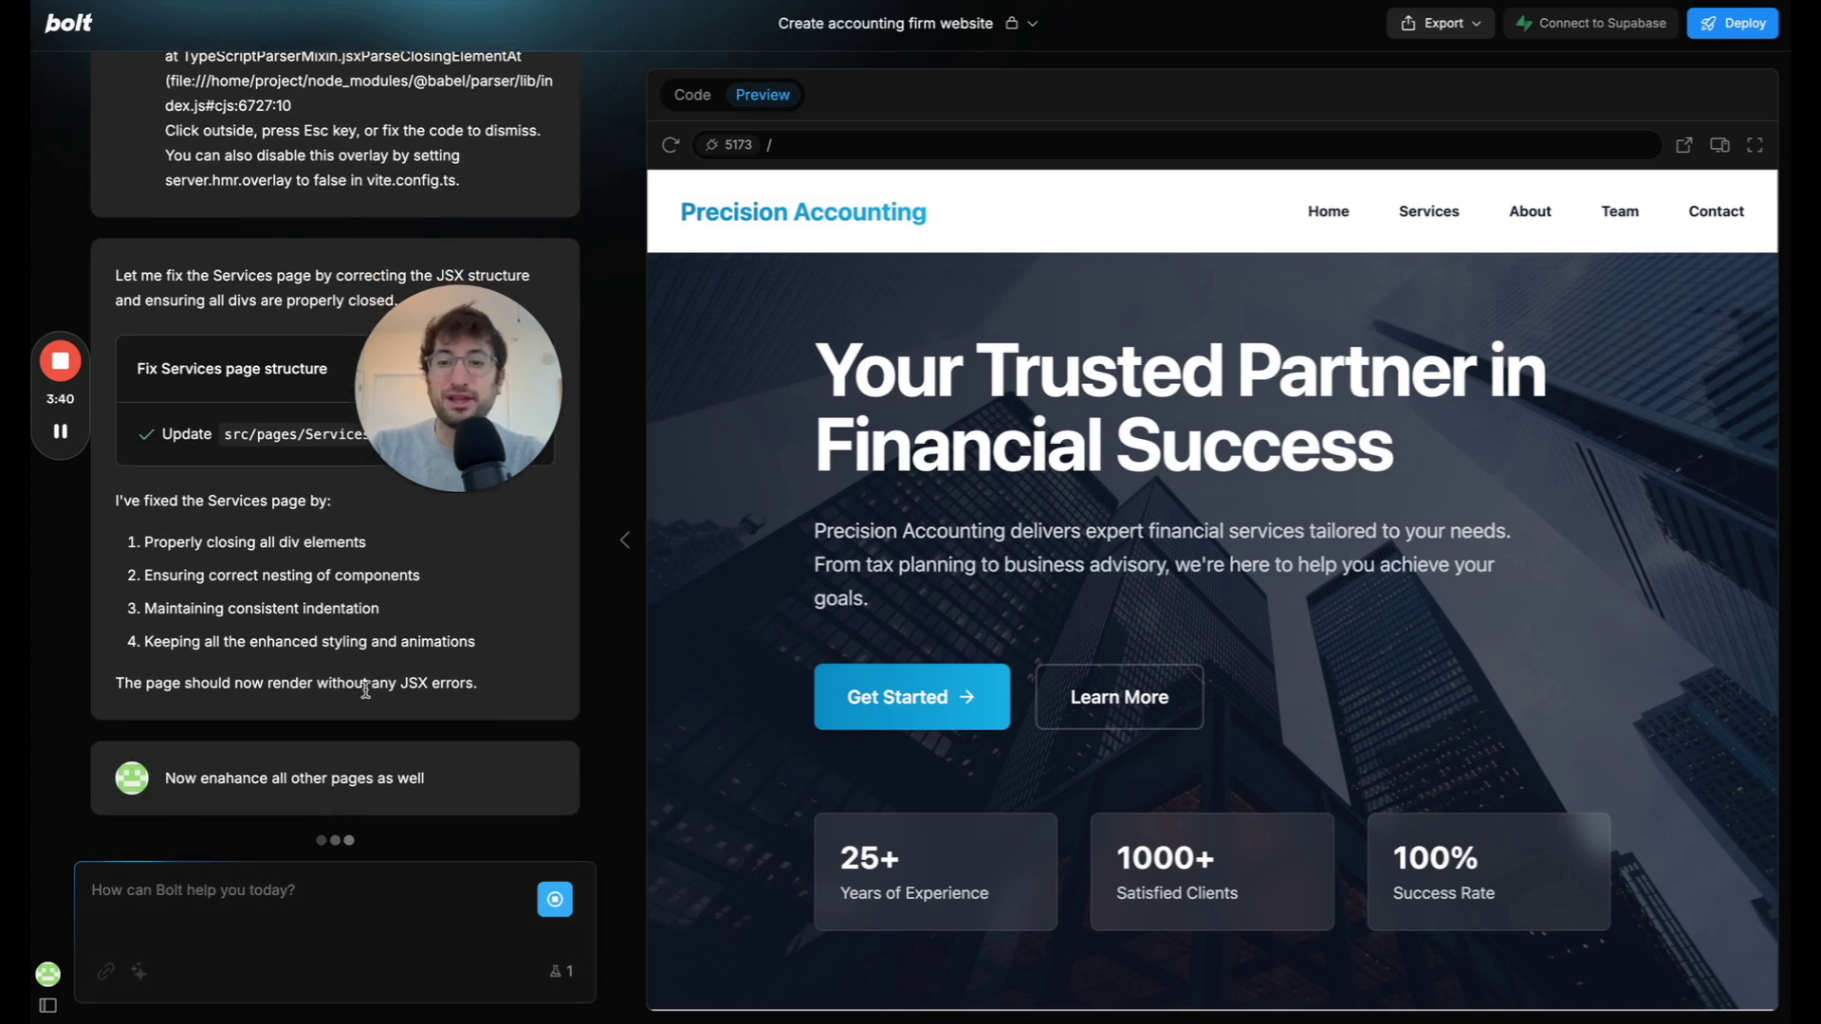
Examine the end of the updated home page, plus the Services page's cards and "Ready to get started?" banner.
mouse_move(95, 437)
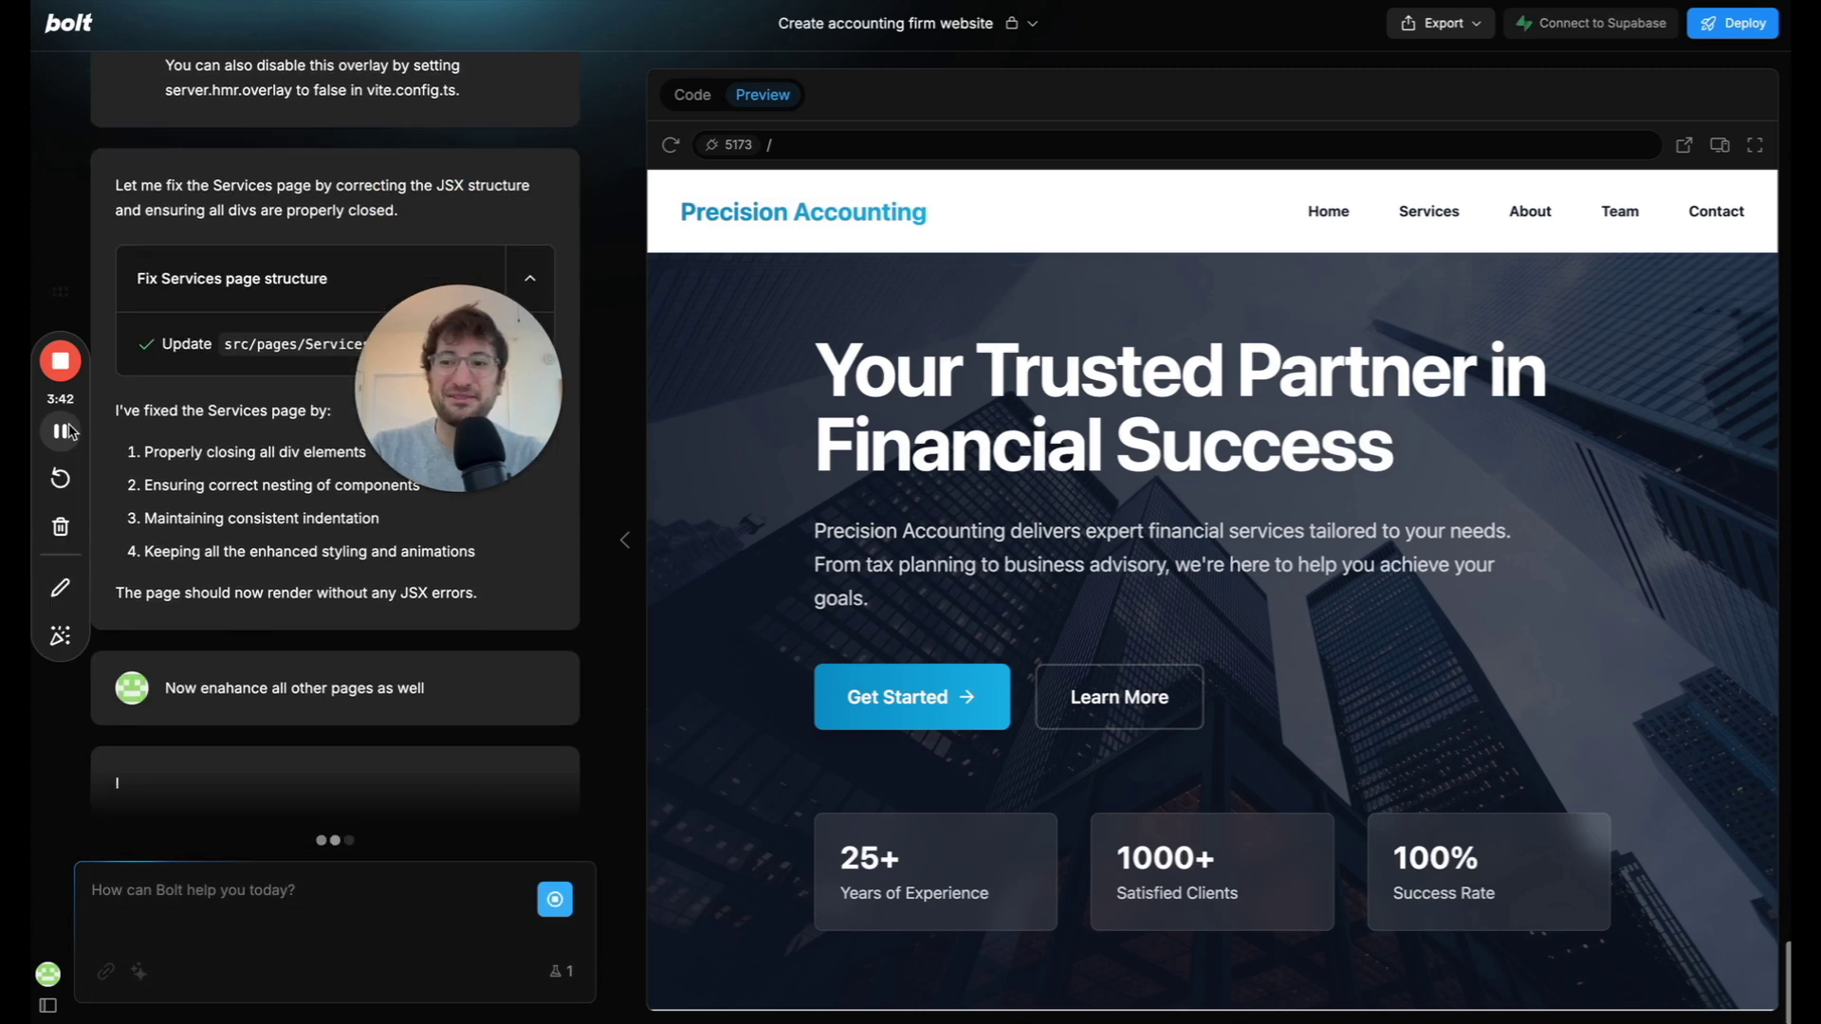
scroll(1293, 280, down, 15)
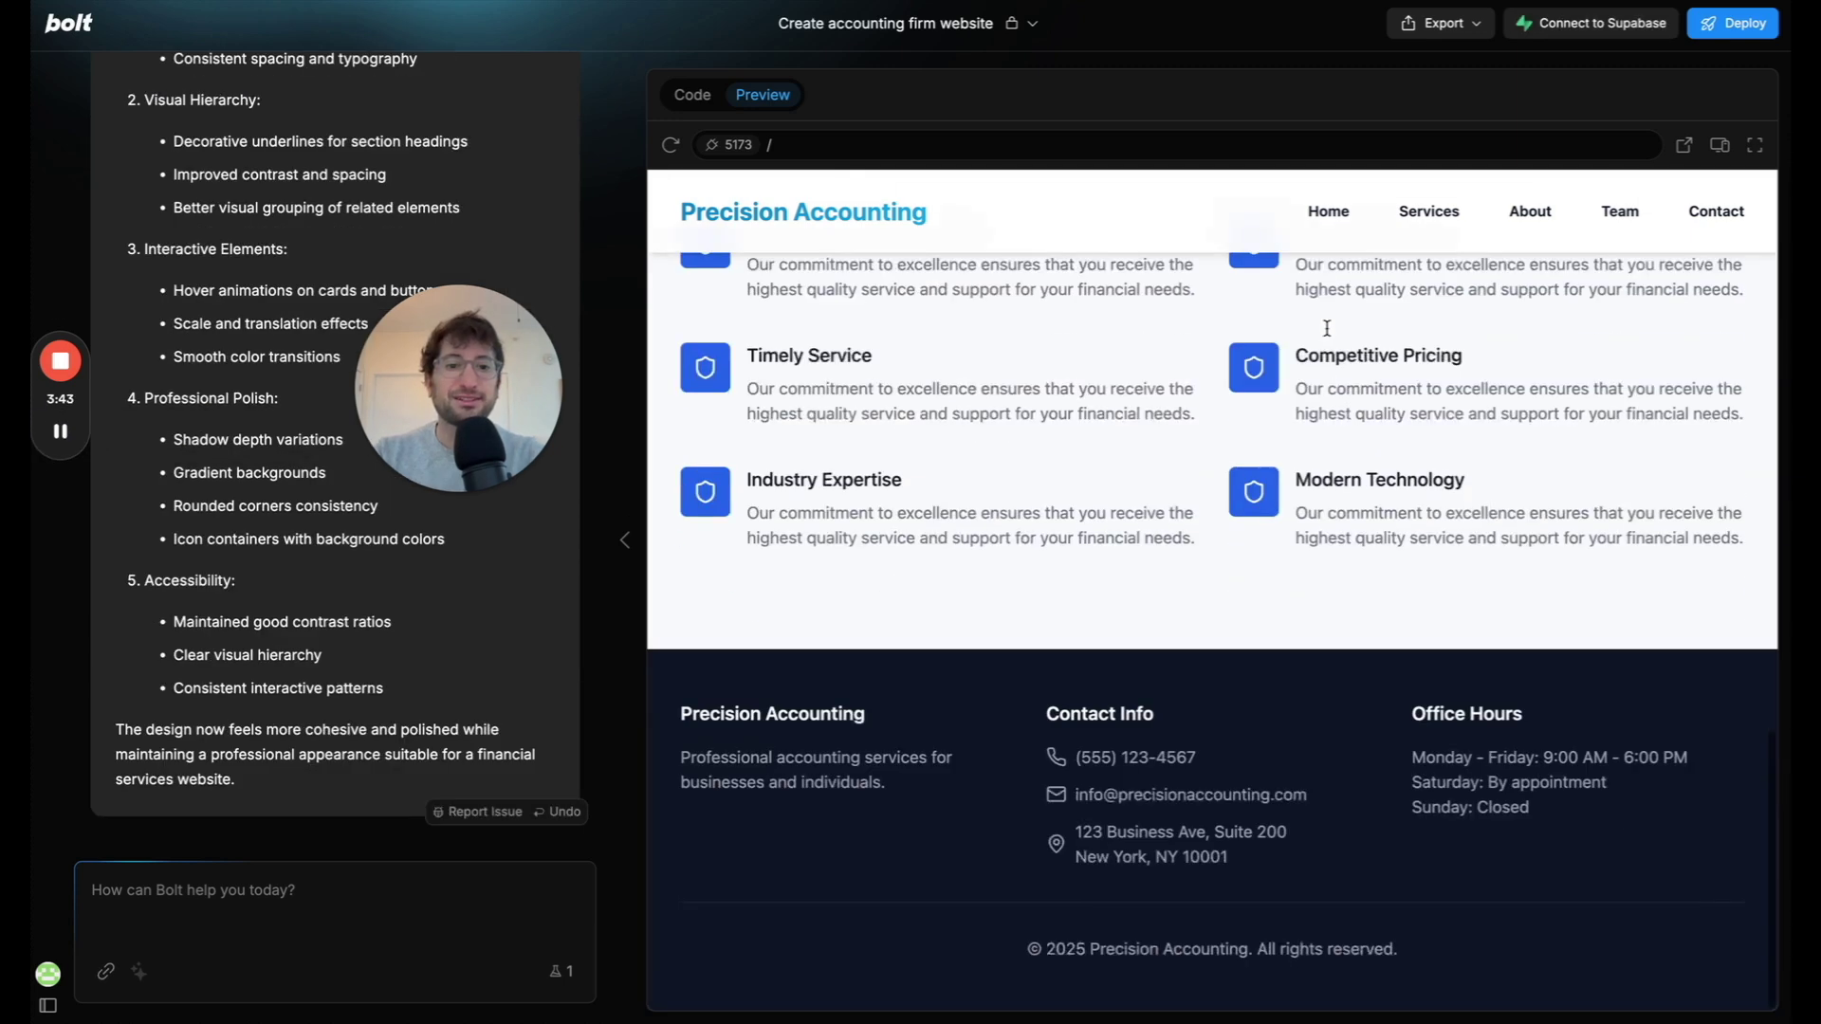
click(1423, 211)
scroll(1210, 372, down, 3)
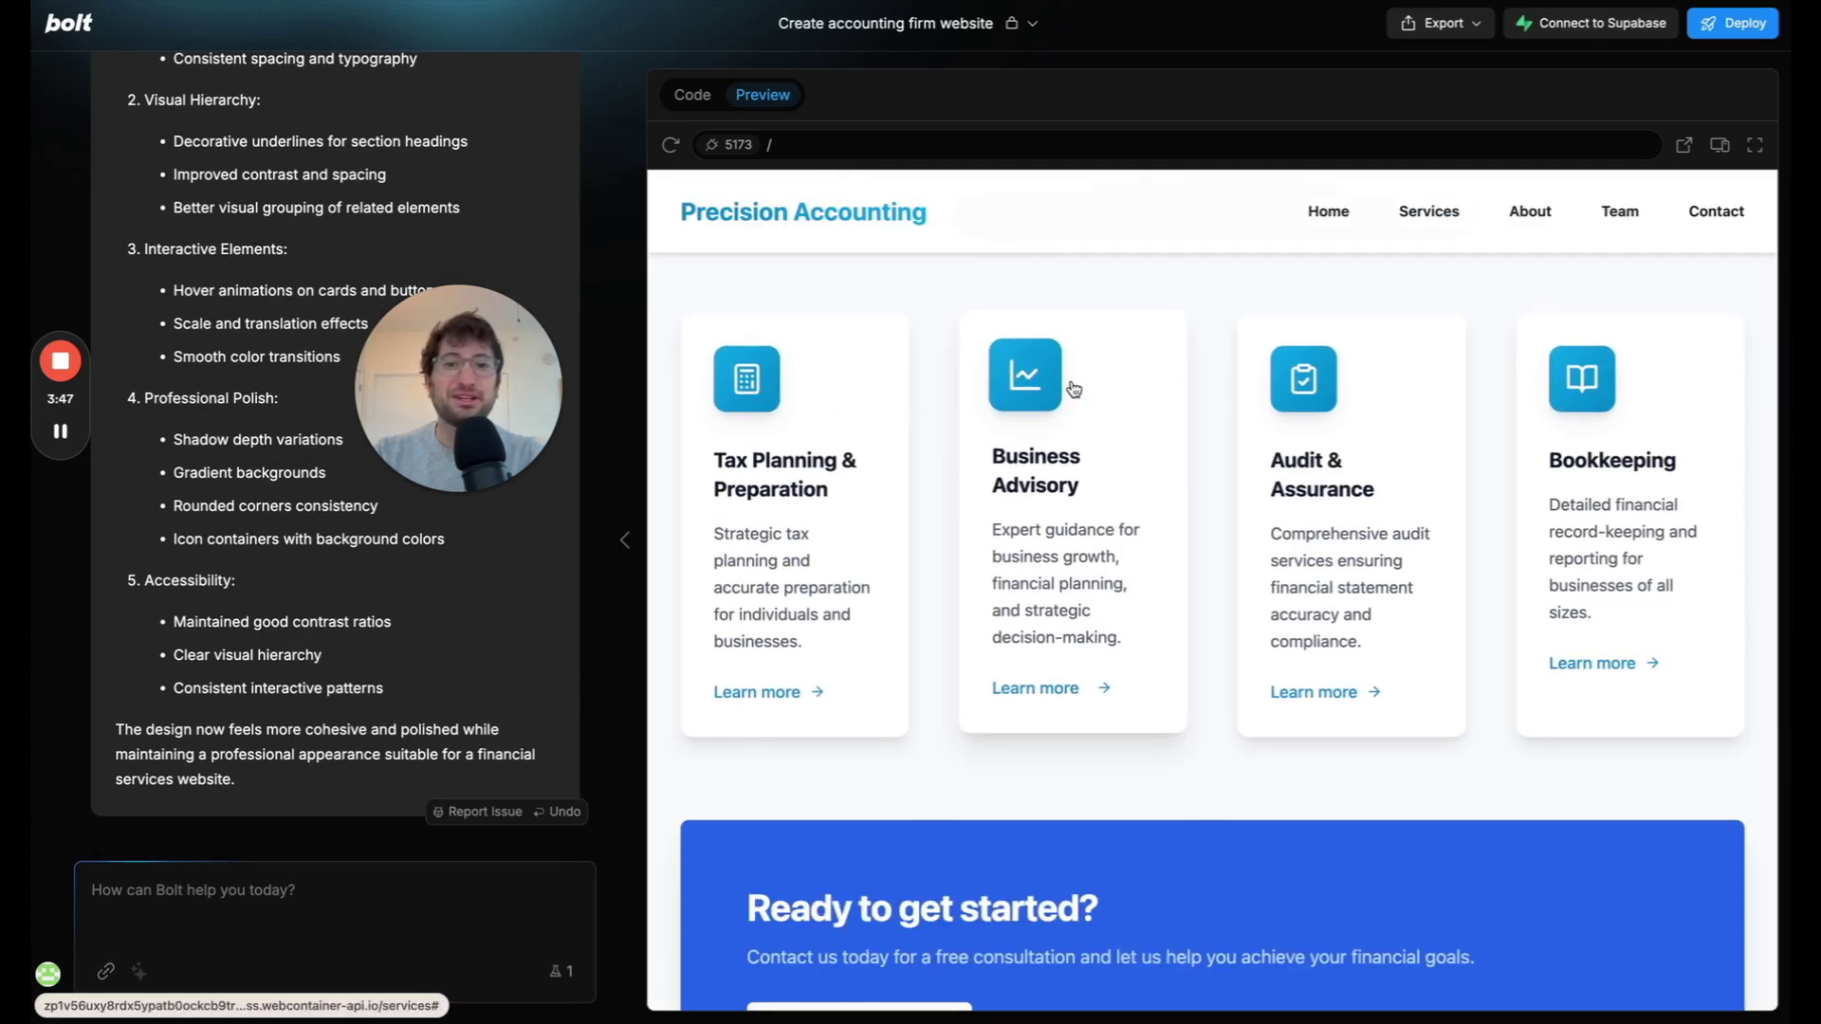
scroll(1301, 495, up, 2)
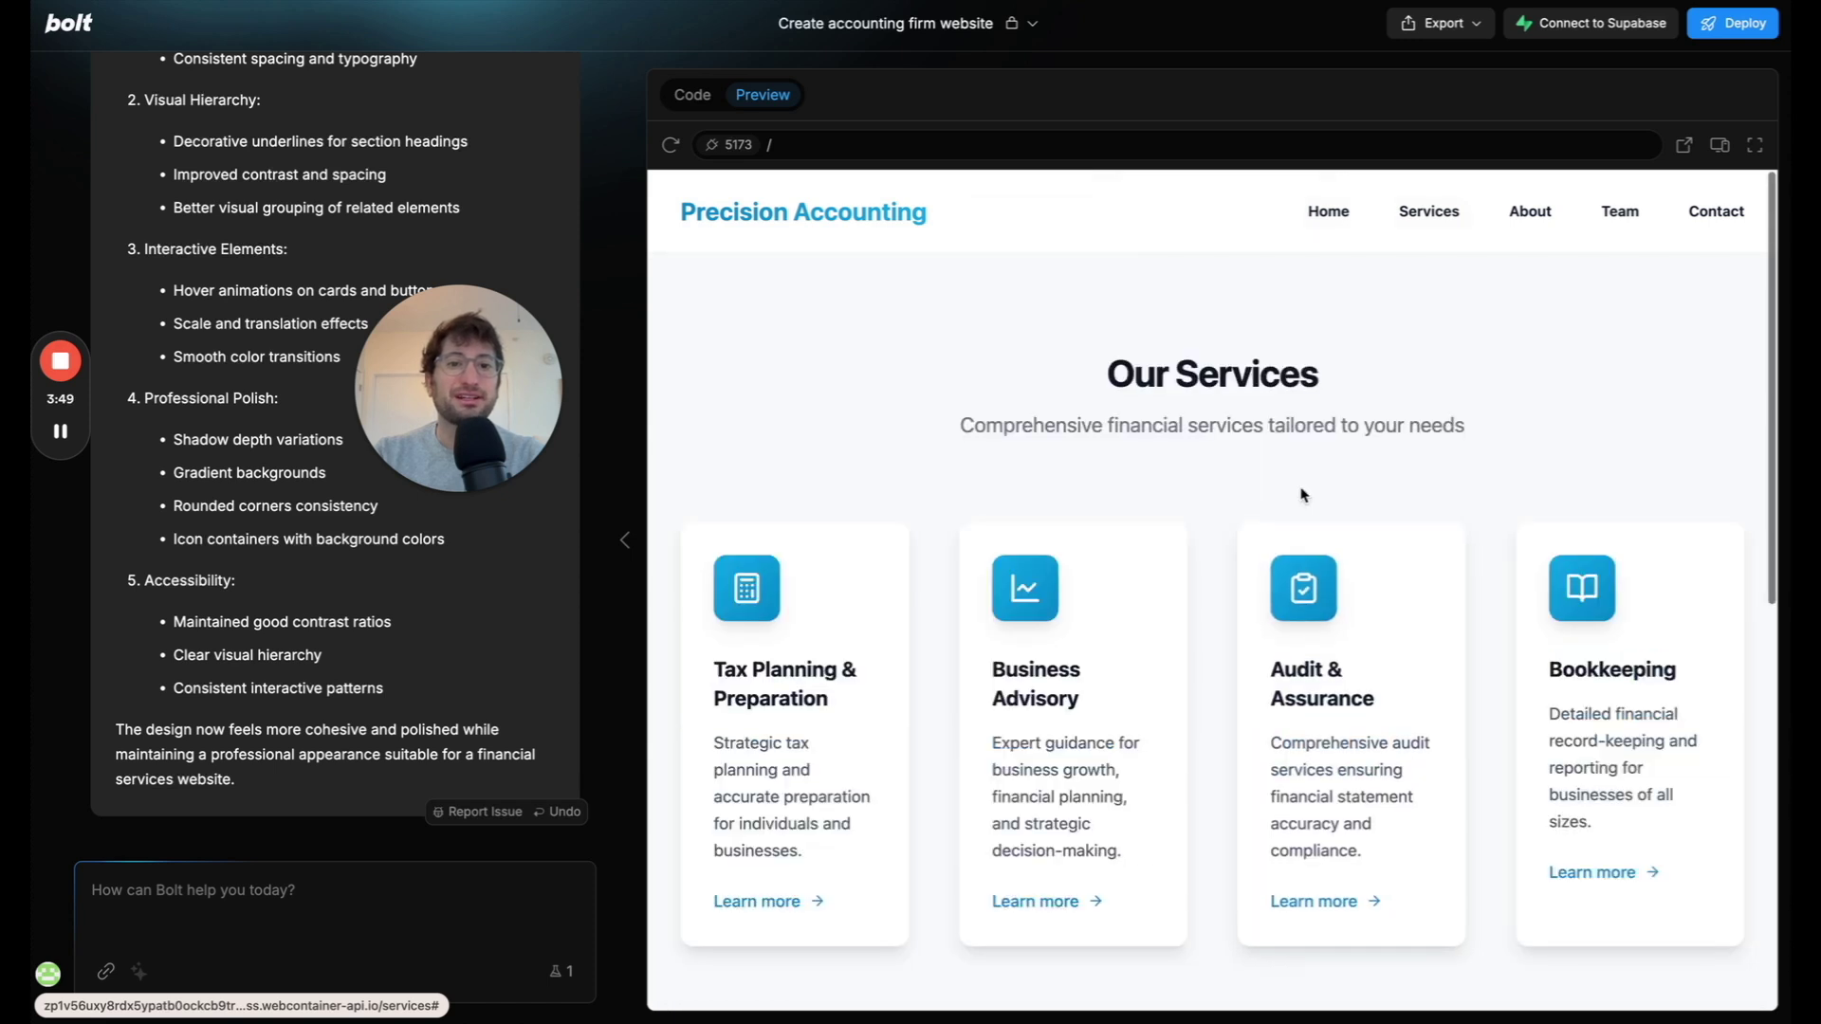
scroll(1234, 501, down, 1)
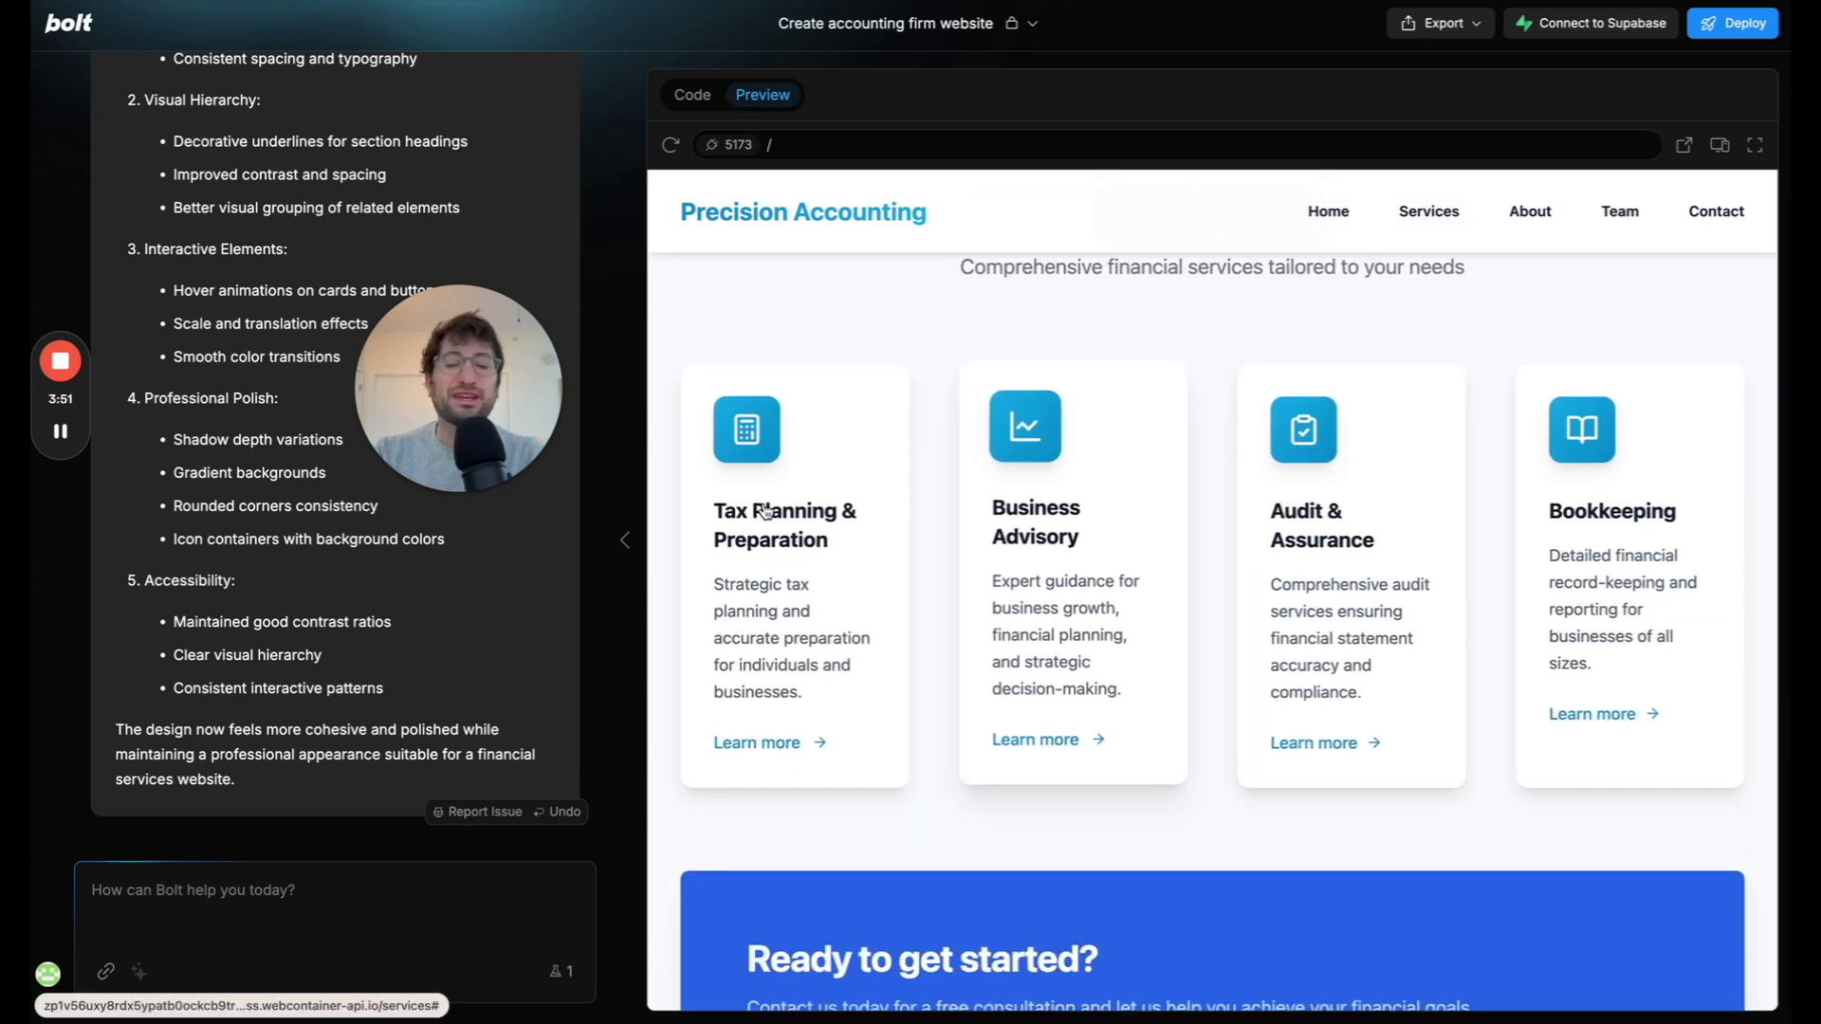
scroll(1261, 569, up, 2)
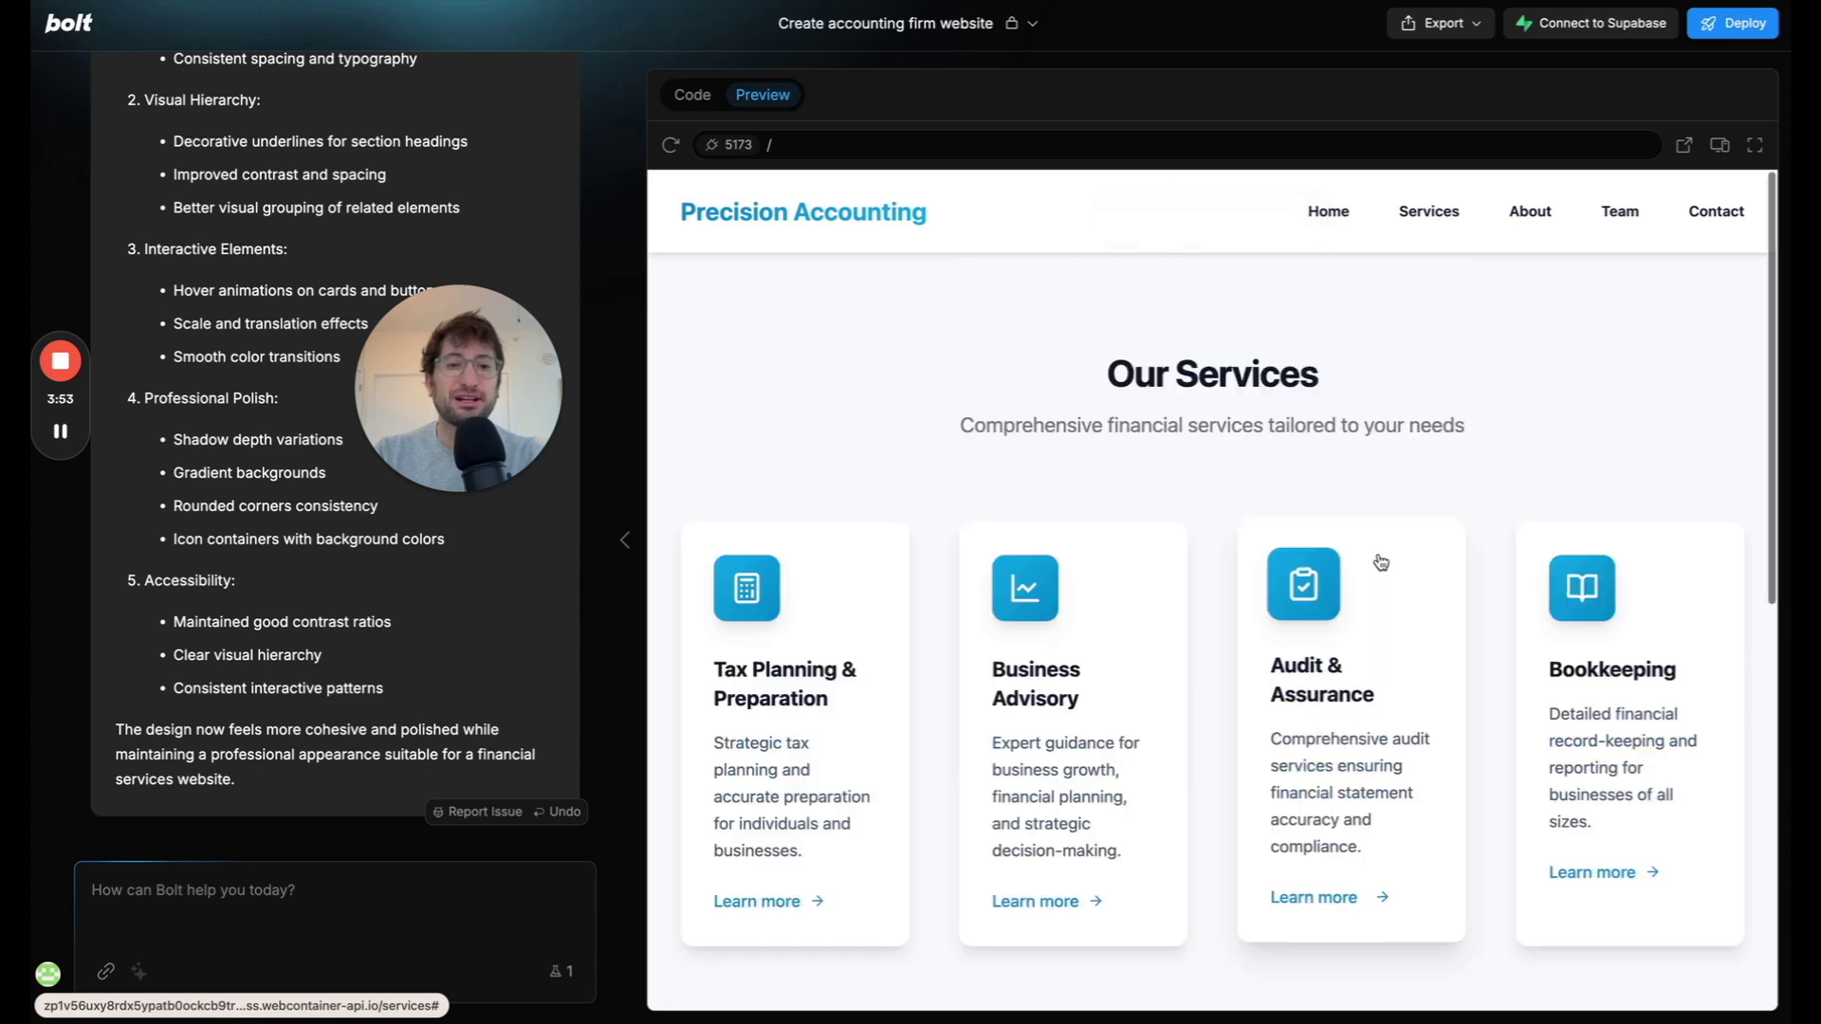
scroll(943, 541, down, 8)
scroll(939, 536, up, 2)
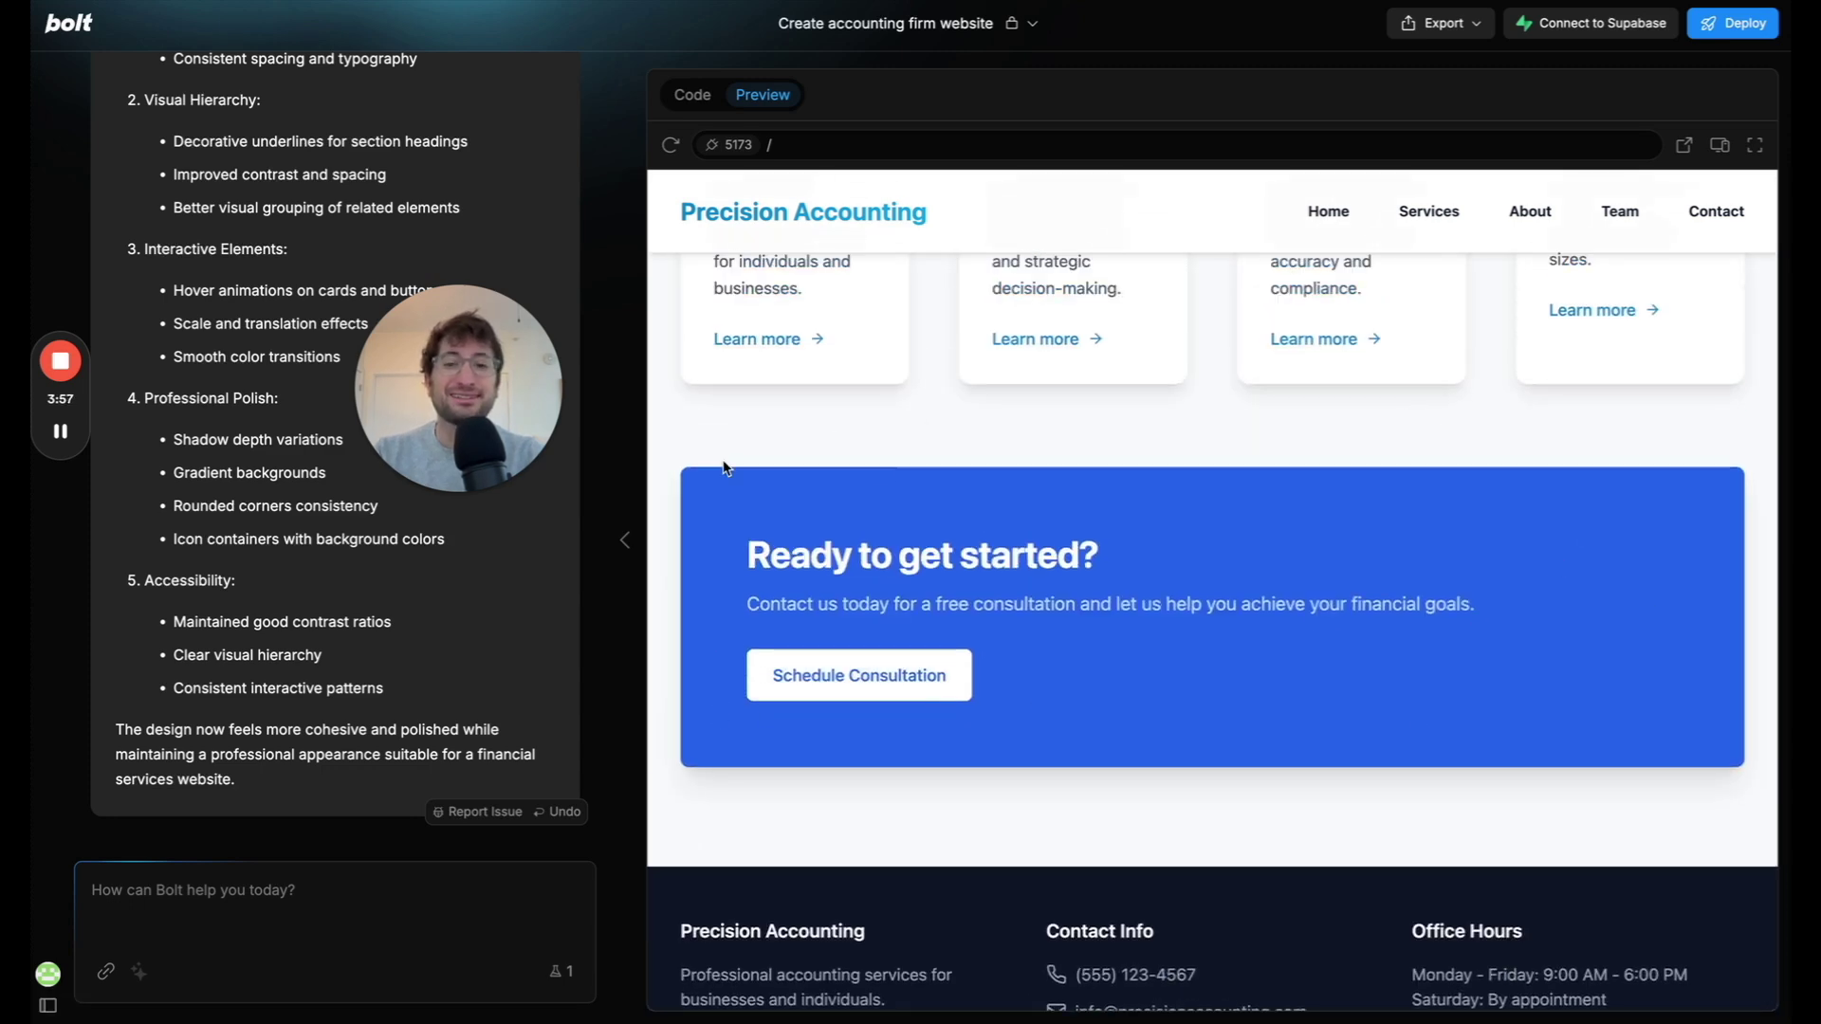
scroll(824, 541, up, 1)
scroll(1038, 547, down, 1)
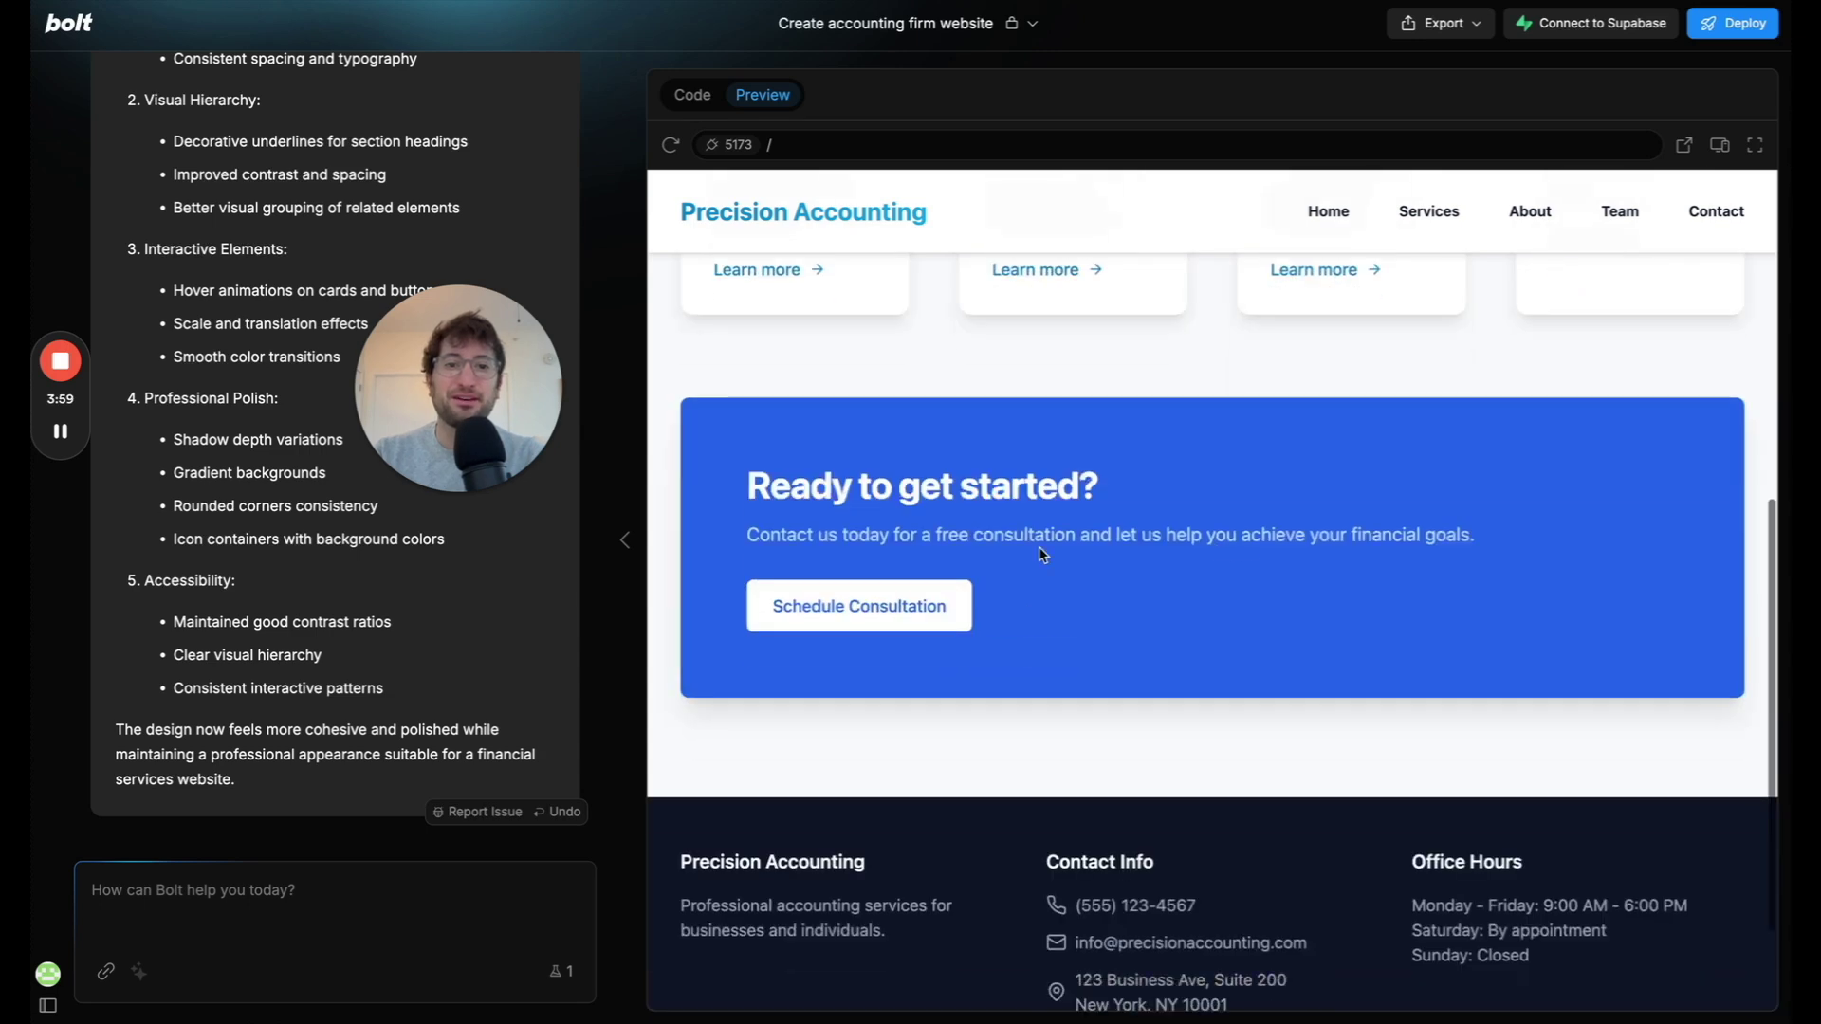
Follow the Services page's "Schedule Consultation" link and examine the Contact page's contact information, map area and message form.
scroll(1039, 547, up, 5)
scroll(954, 522, down, 6)
click(953, 459)
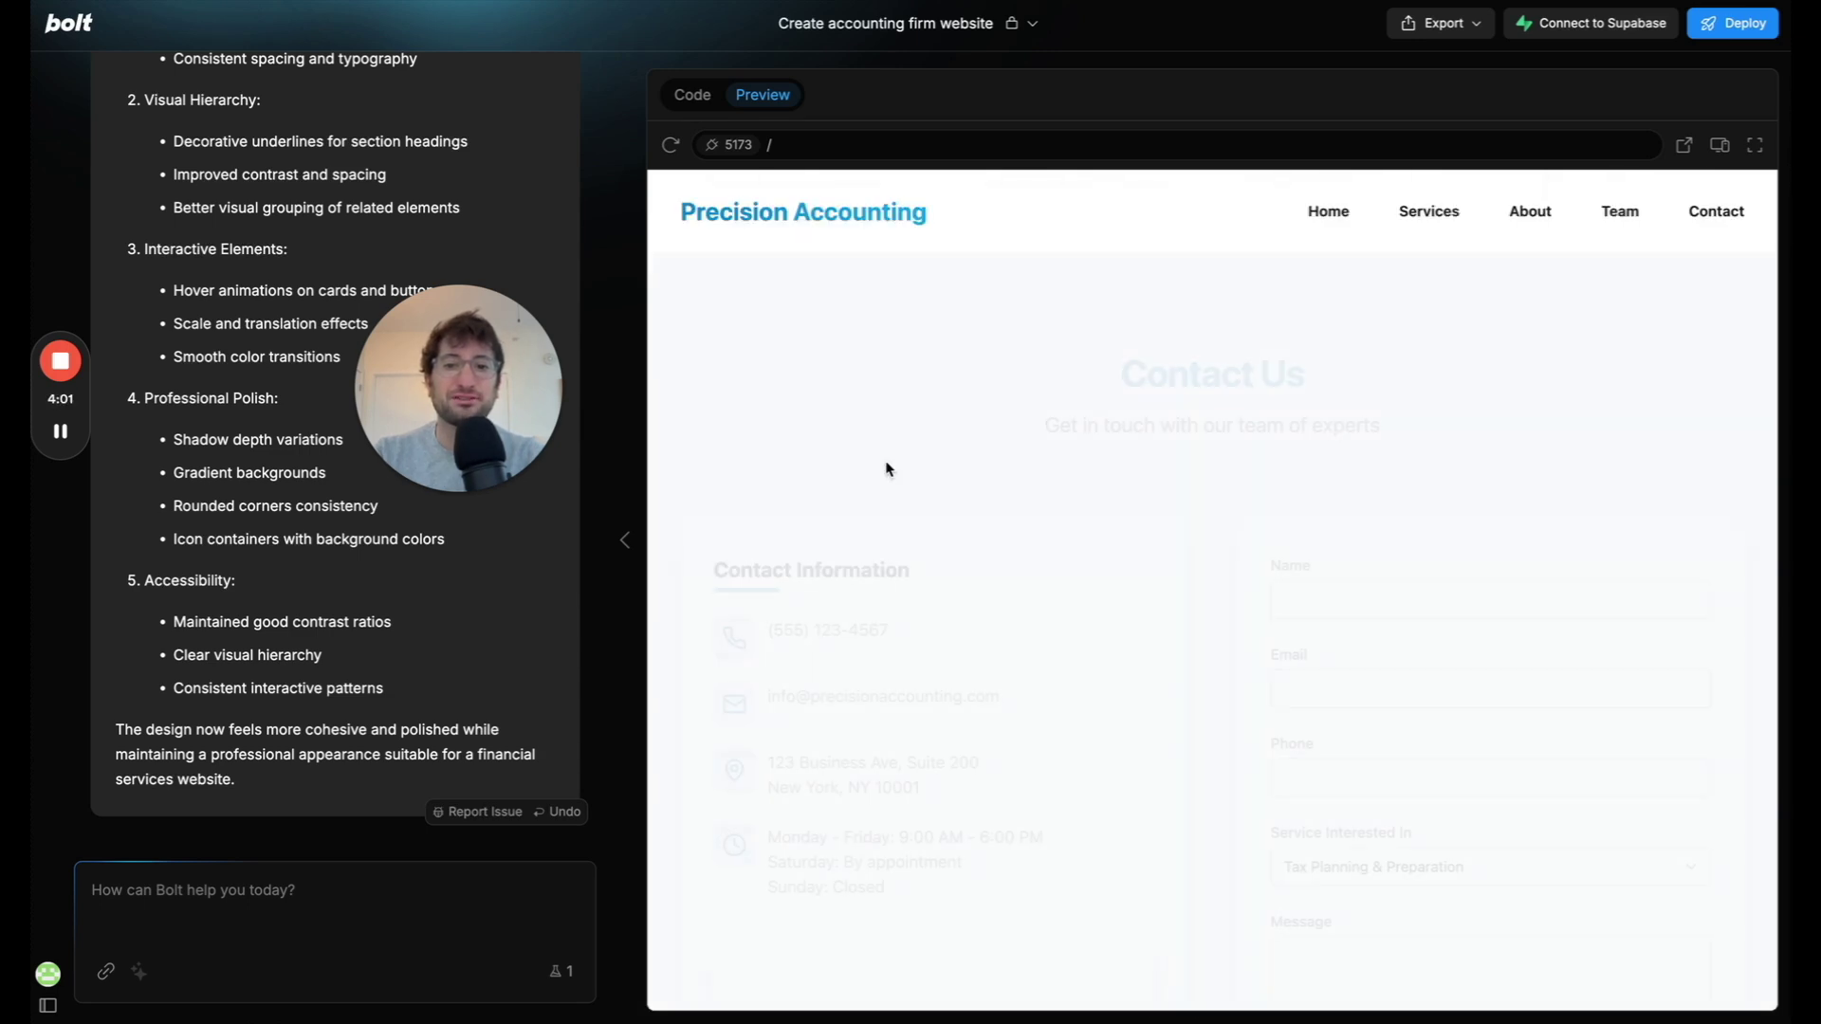
scroll(1114, 489, down, 5)
scroll(1191, 345, up, 6)
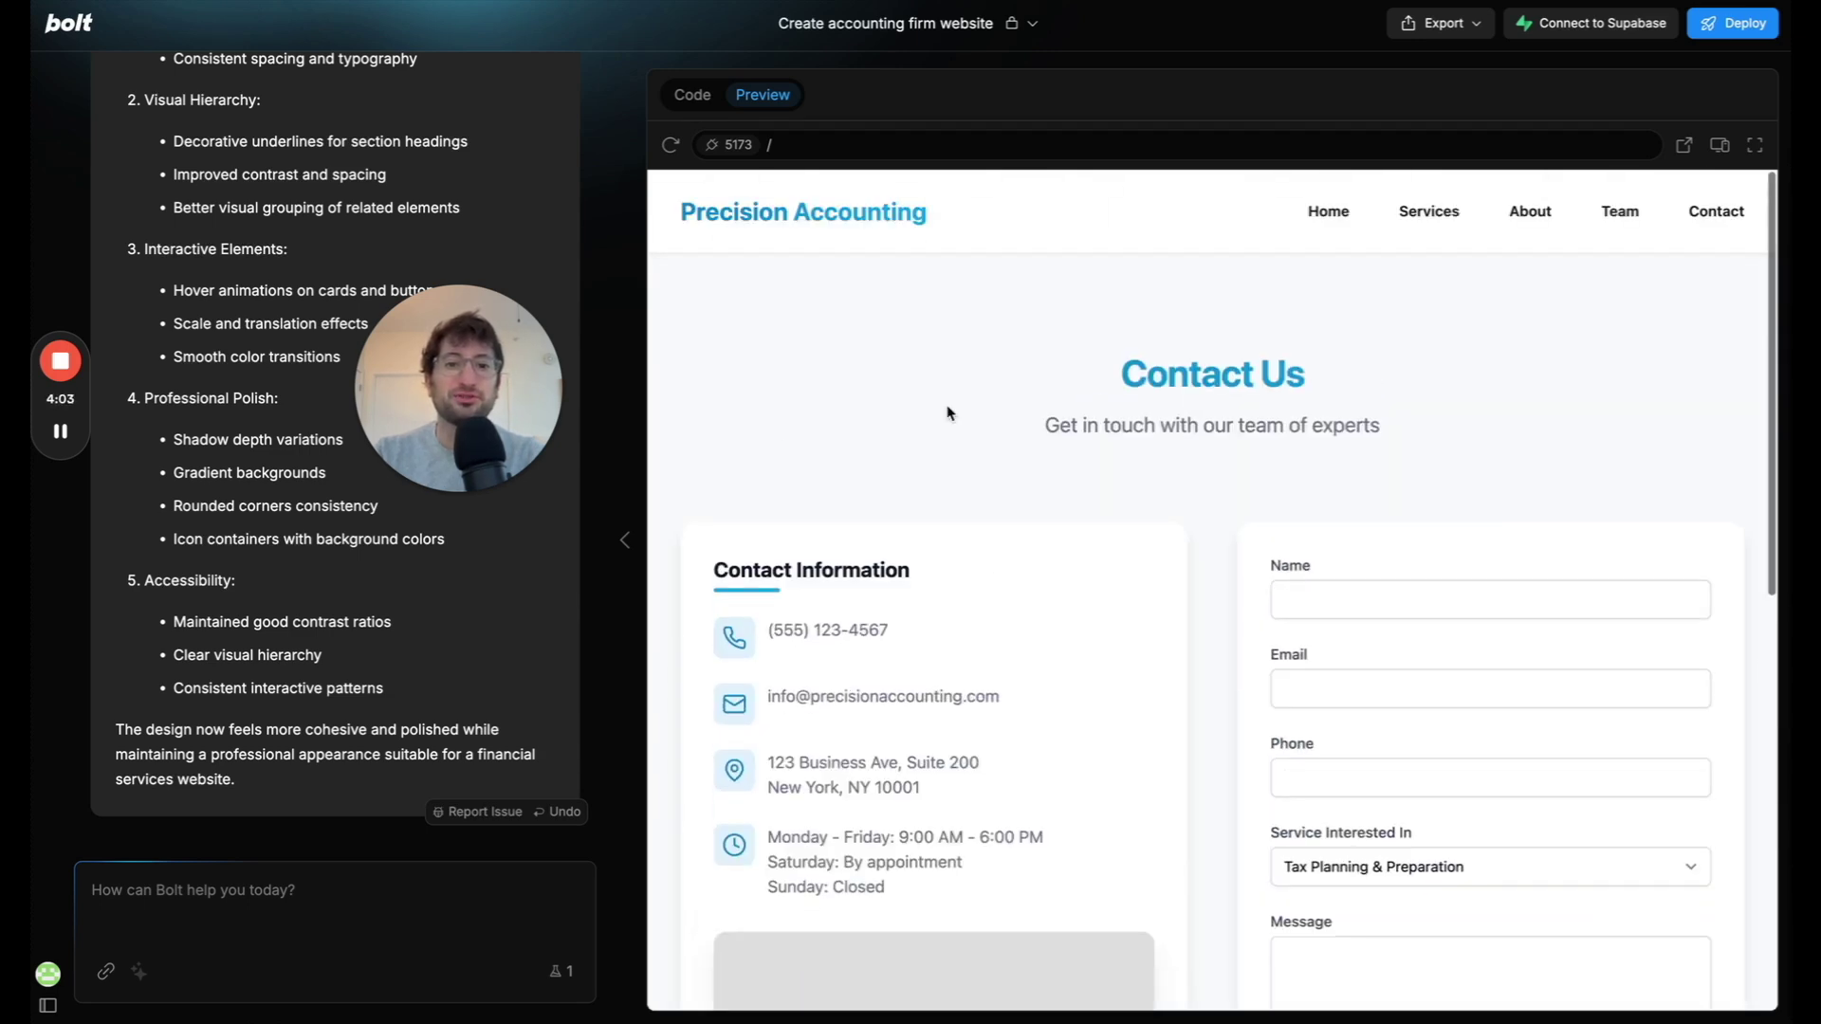
scroll(1443, 862, down, 1)
scroll(1299, 607, down, 5)
scroll(1186, 465, up, 4)
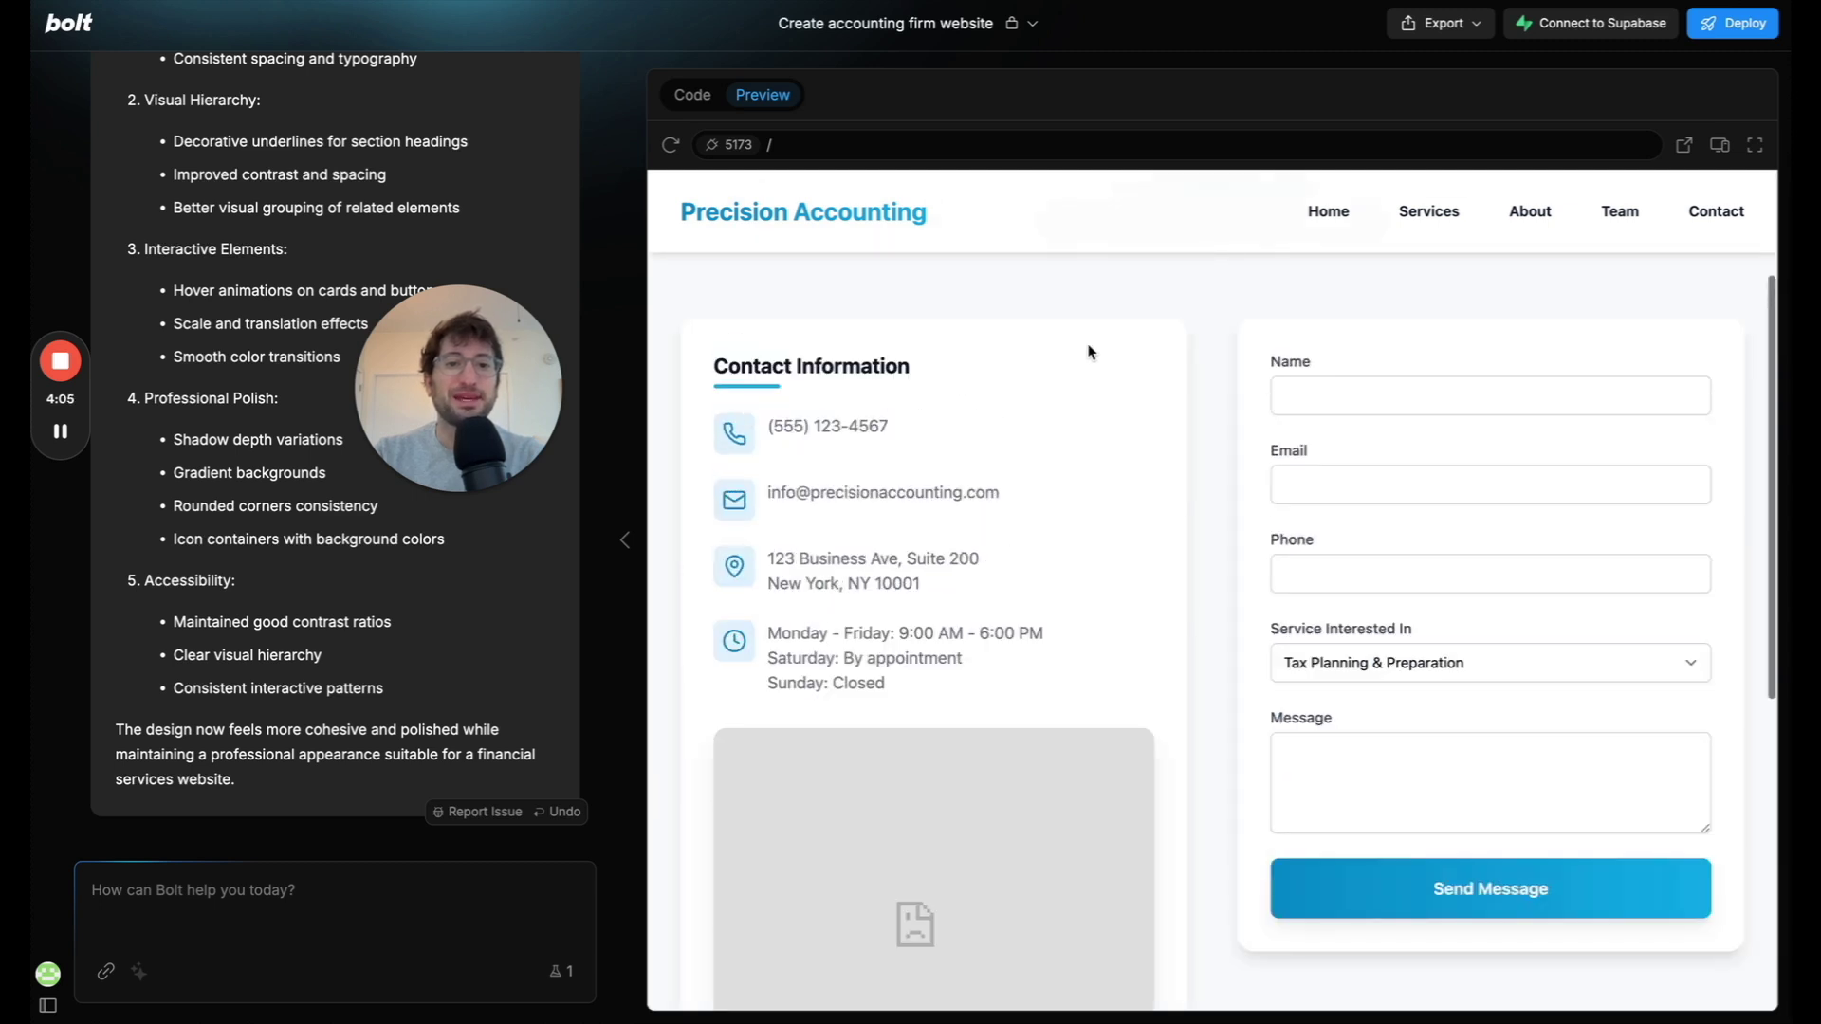
scroll(1017, 465, up, 1)
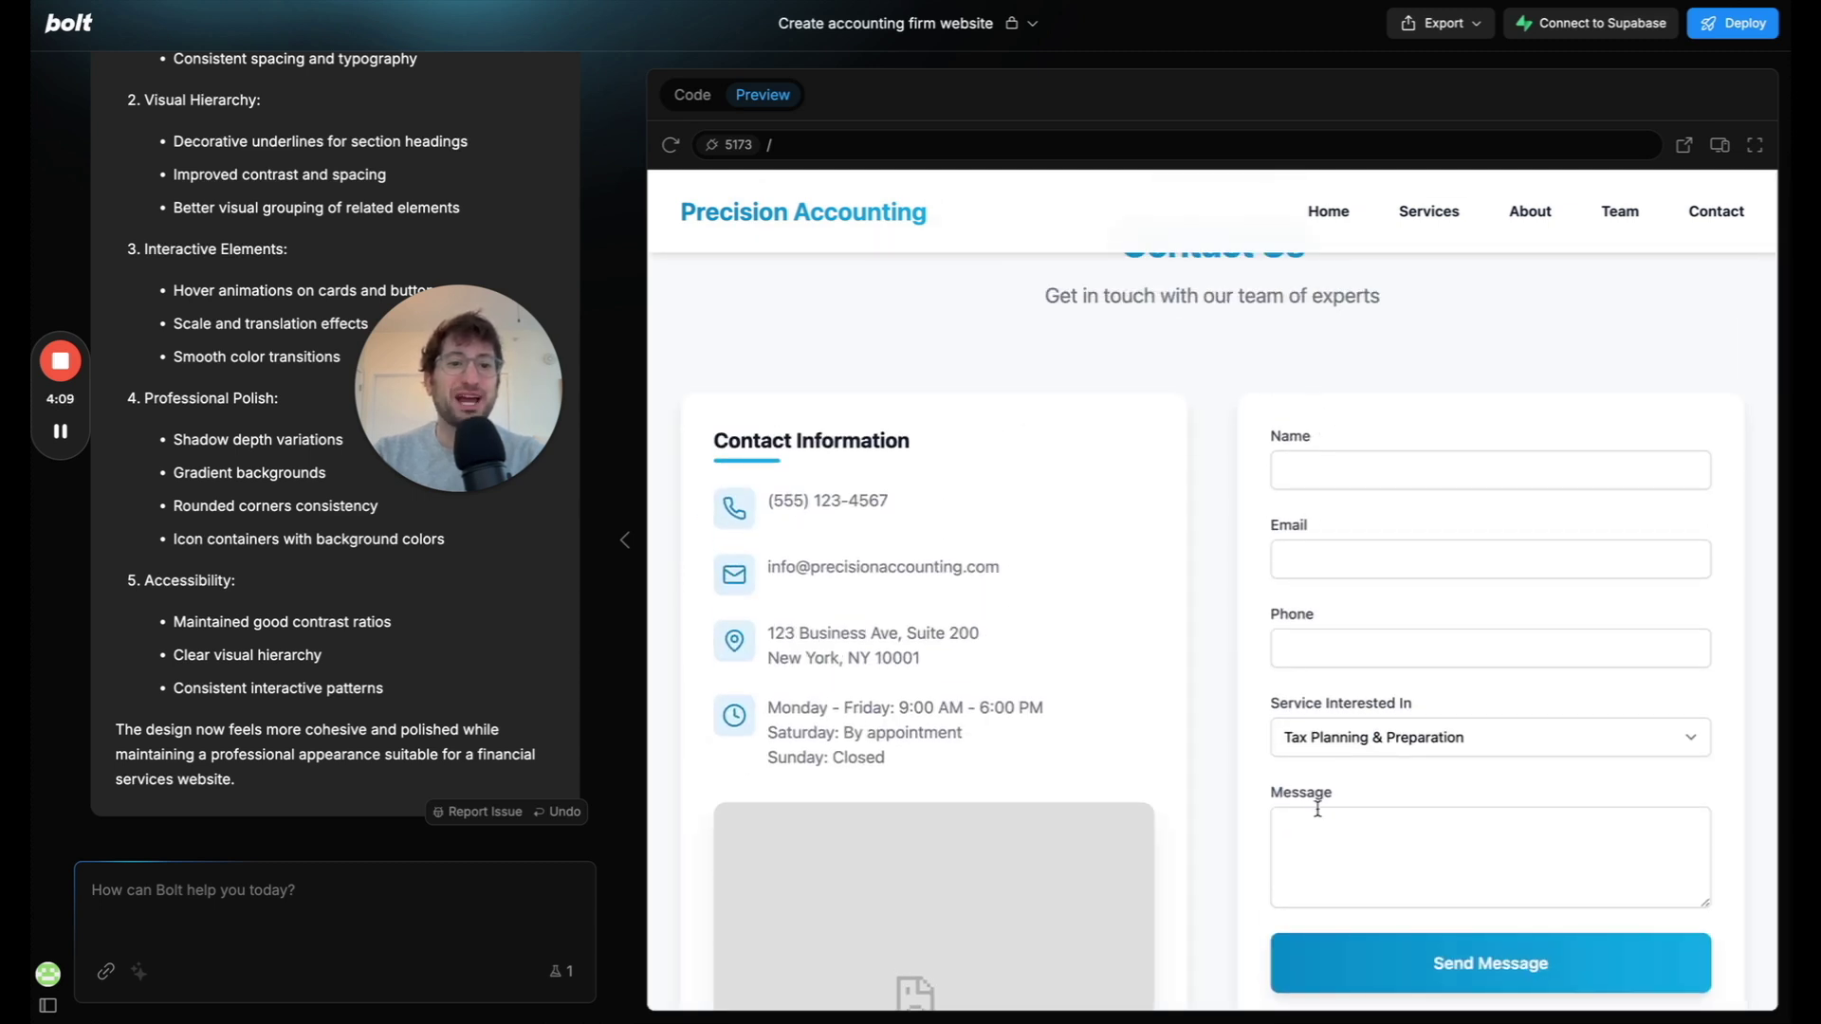
scroll(1318, 809, down, 6)
scroll(1224, 664, up, 8)
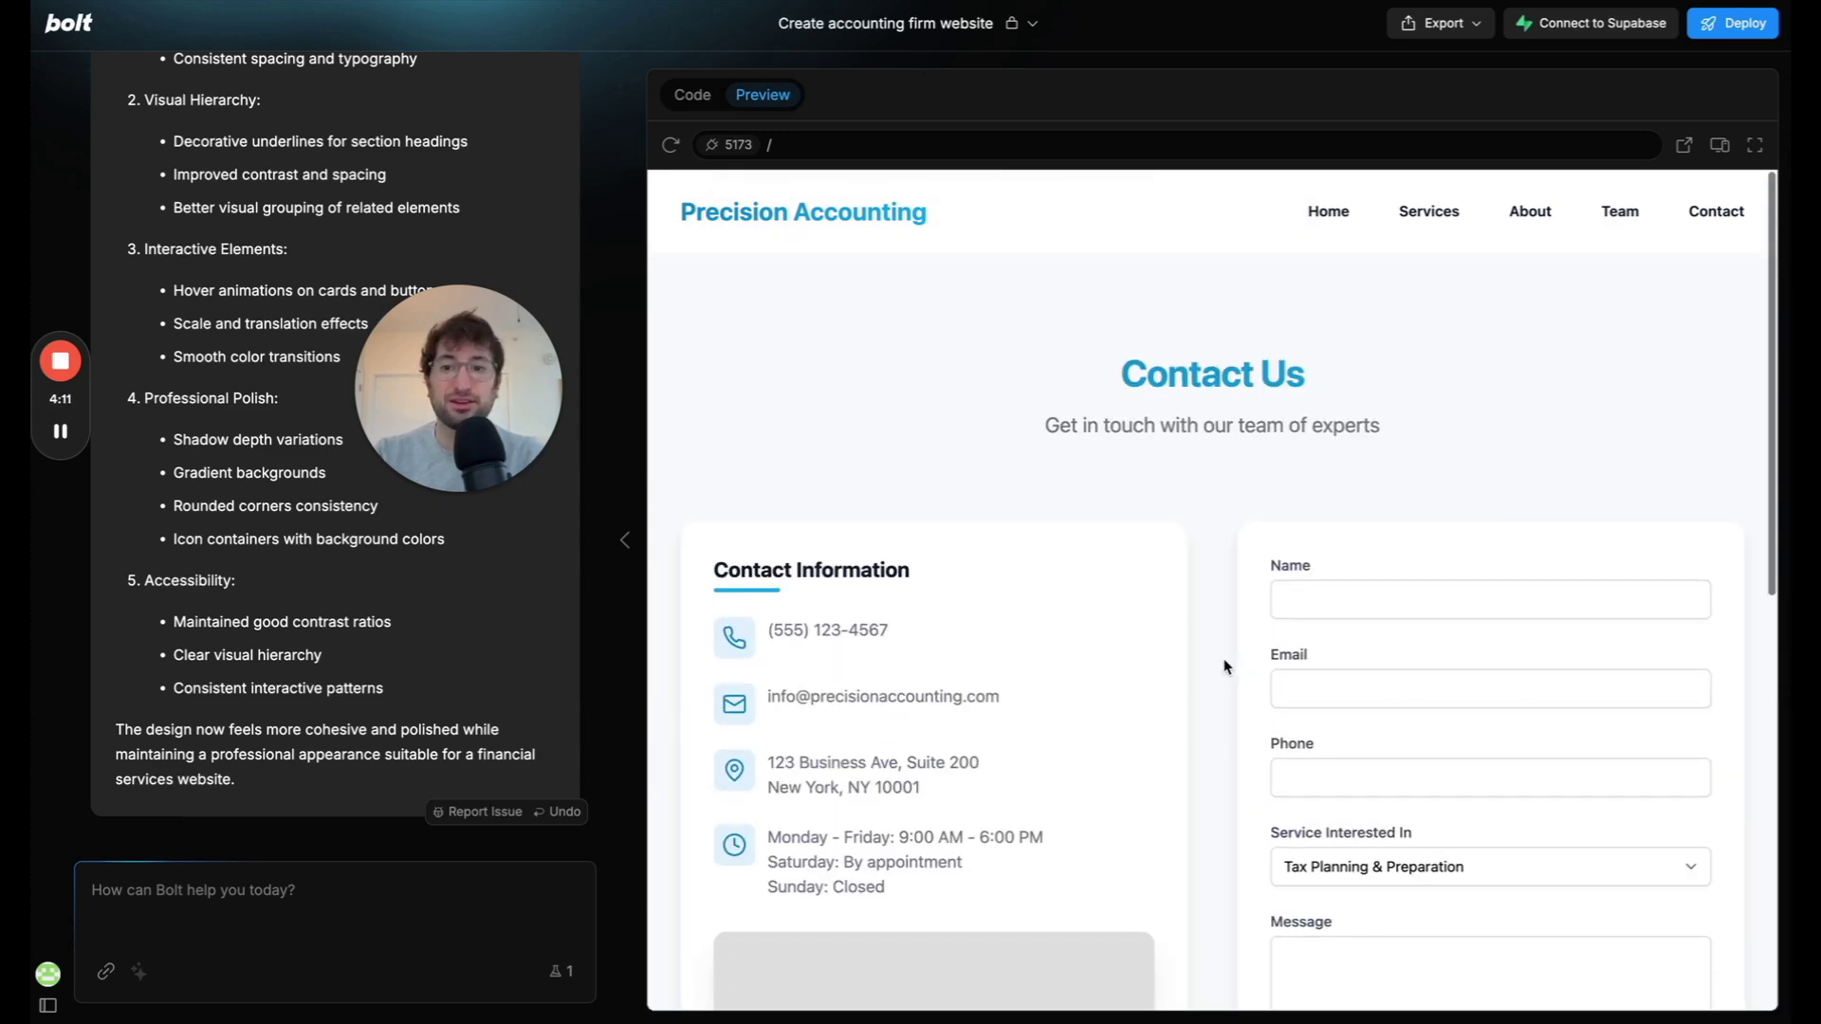
Review the redesigned Team page down to its "Join Our Team" banner and the About page's story and values sections.
click(1621, 212)
scroll(1131, 379, down, 5)
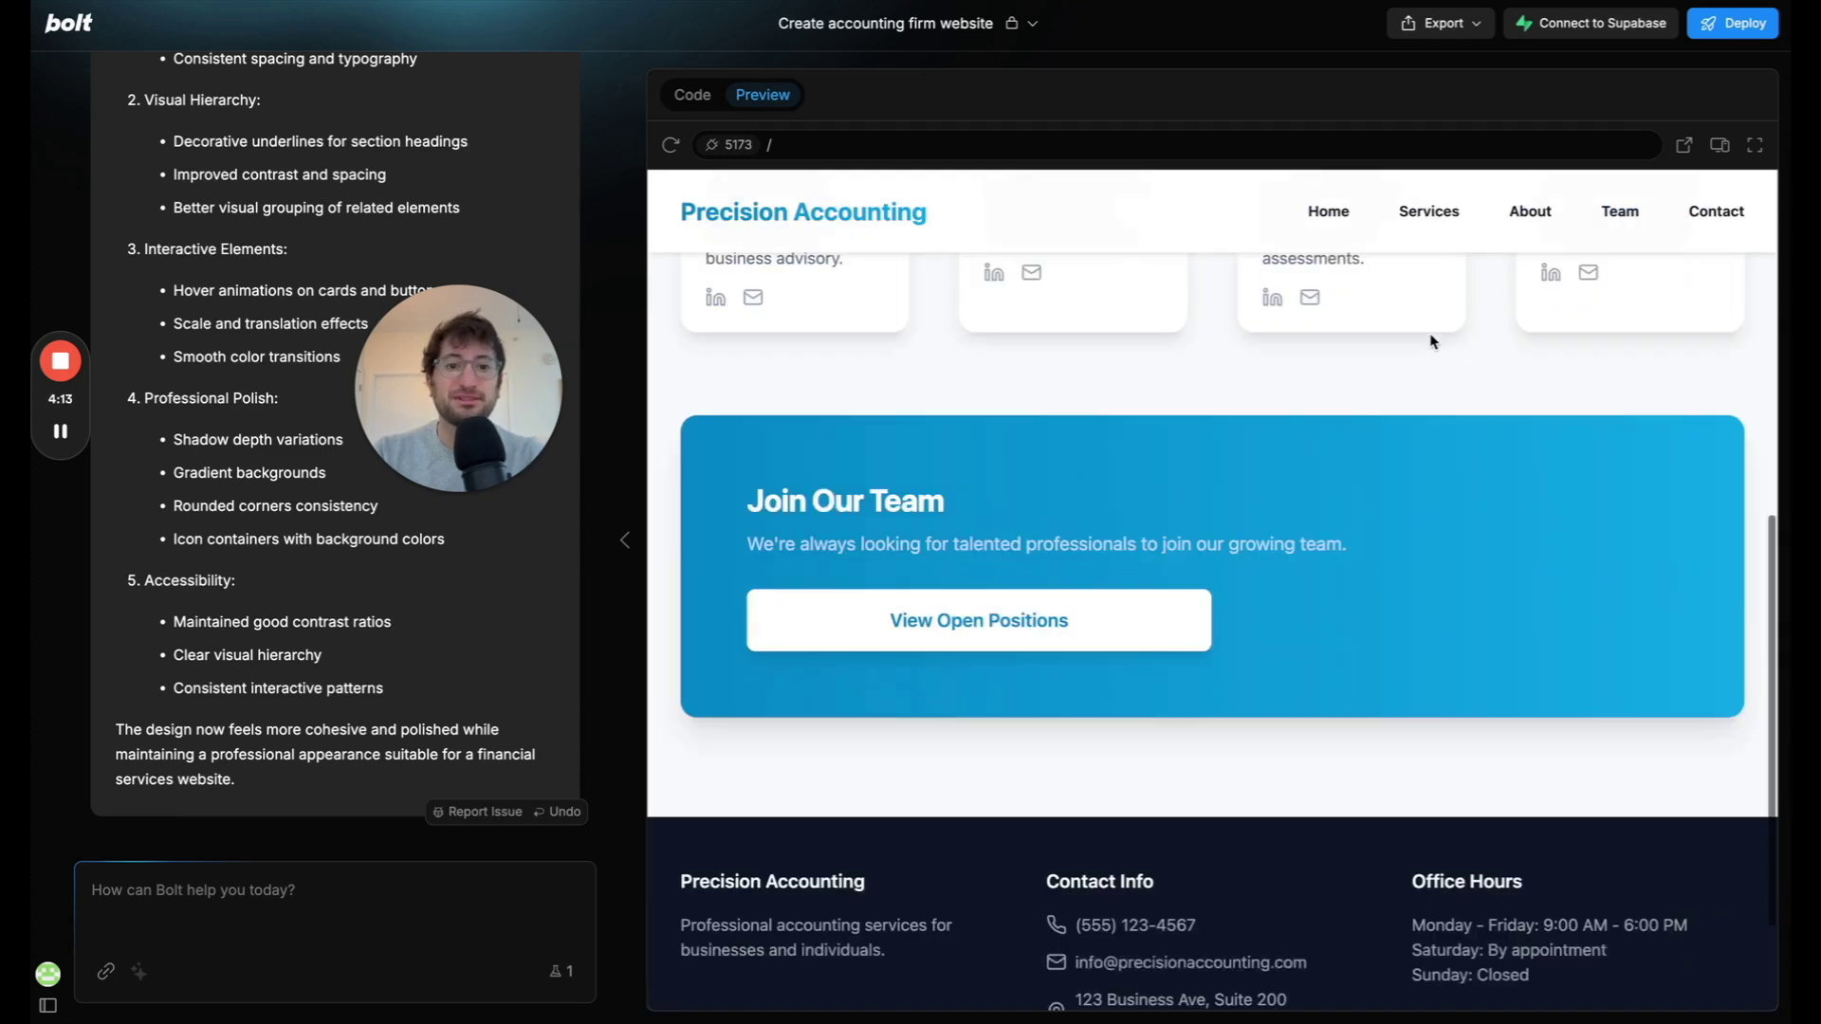
scroll(1131, 339, up, 5)
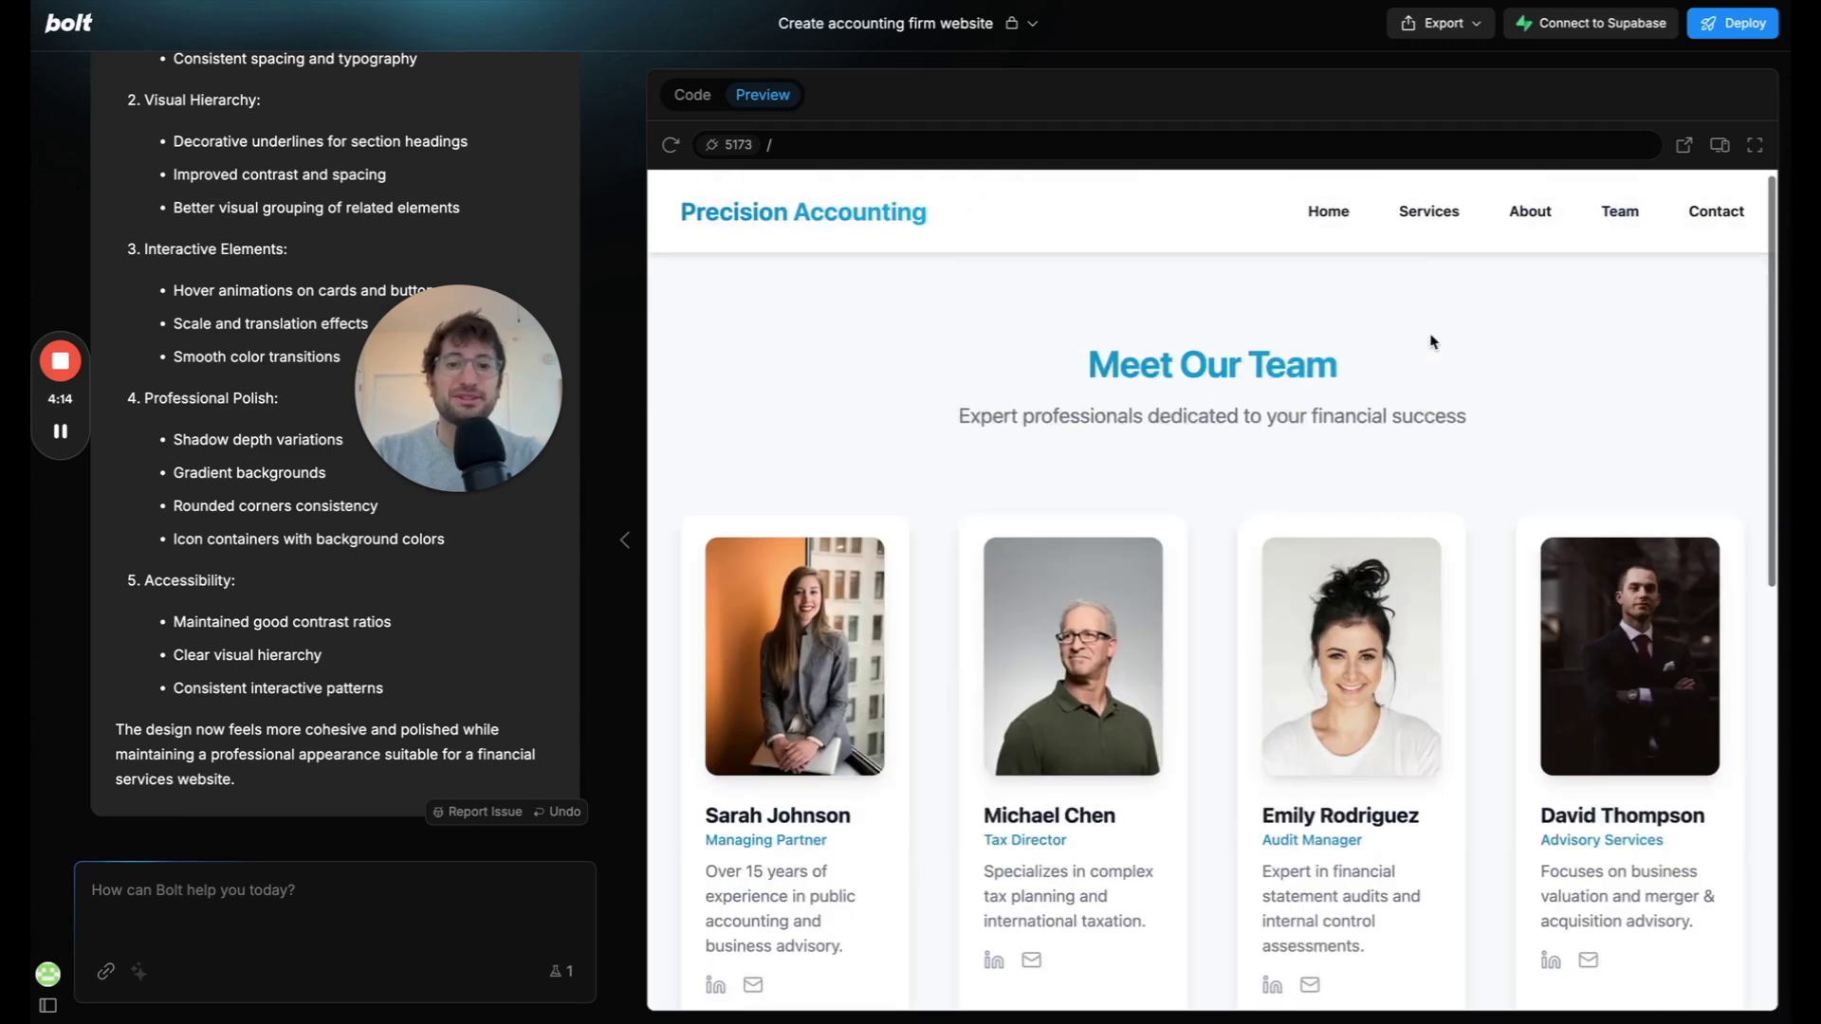
click(1528, 218)
scroll(1256, 512, down, 10)
scroll(1256, 512, up, 6)
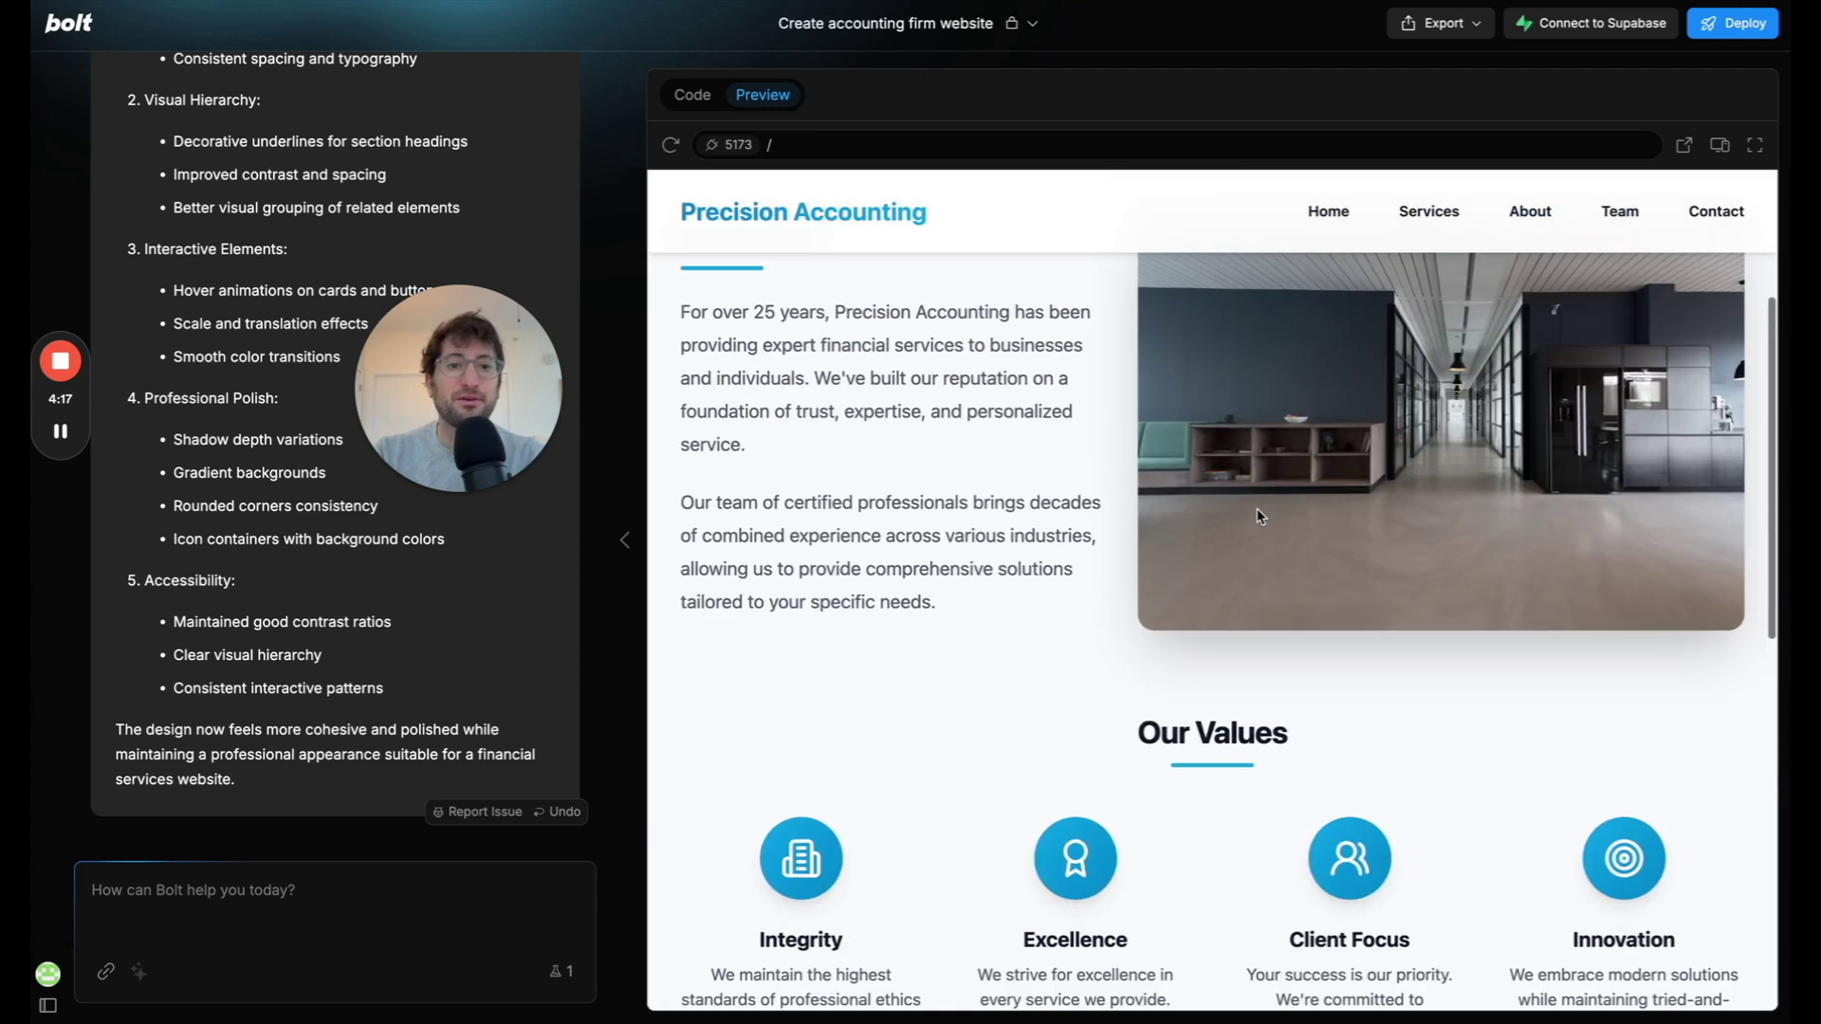
scroll(1256, 509, up, 3)
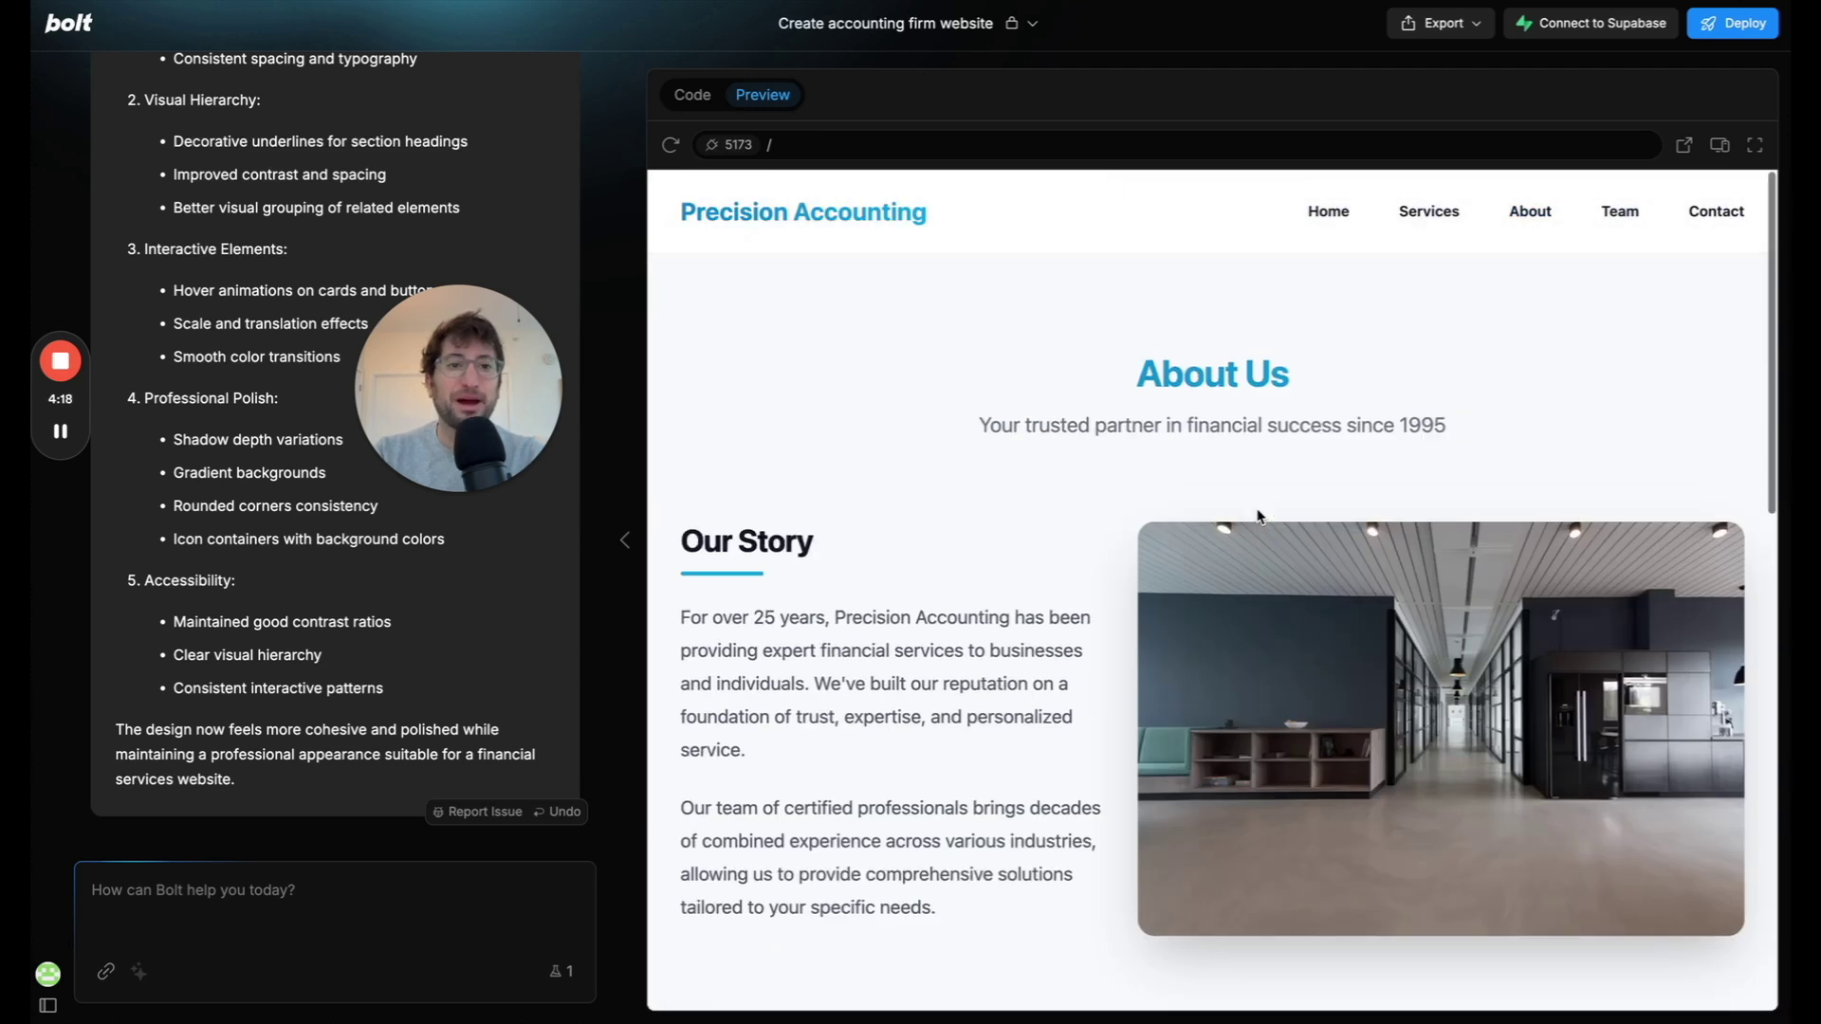
Show the preview at mobile size and check the About page, the navigation menu, and the Home and Services pages.
click(1719, 147)
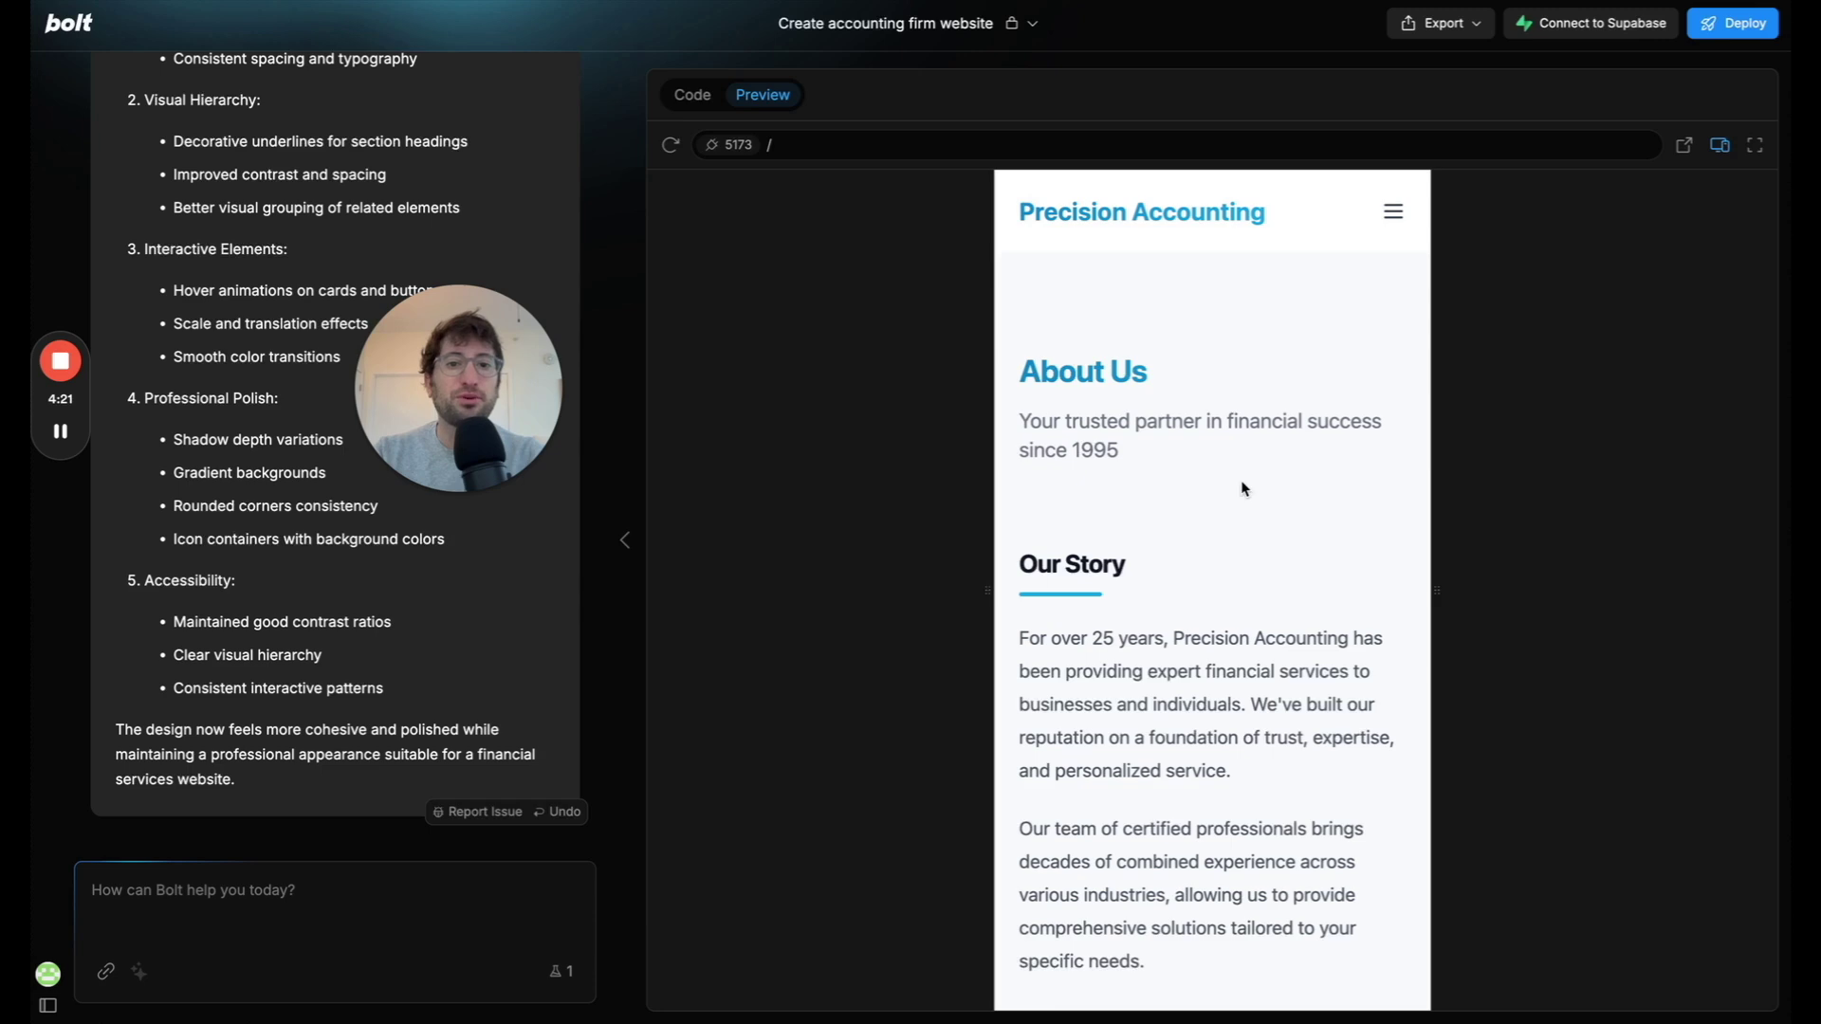
scroll(1242, 484, down, 15)
scroll(1243, 484, up, 15)
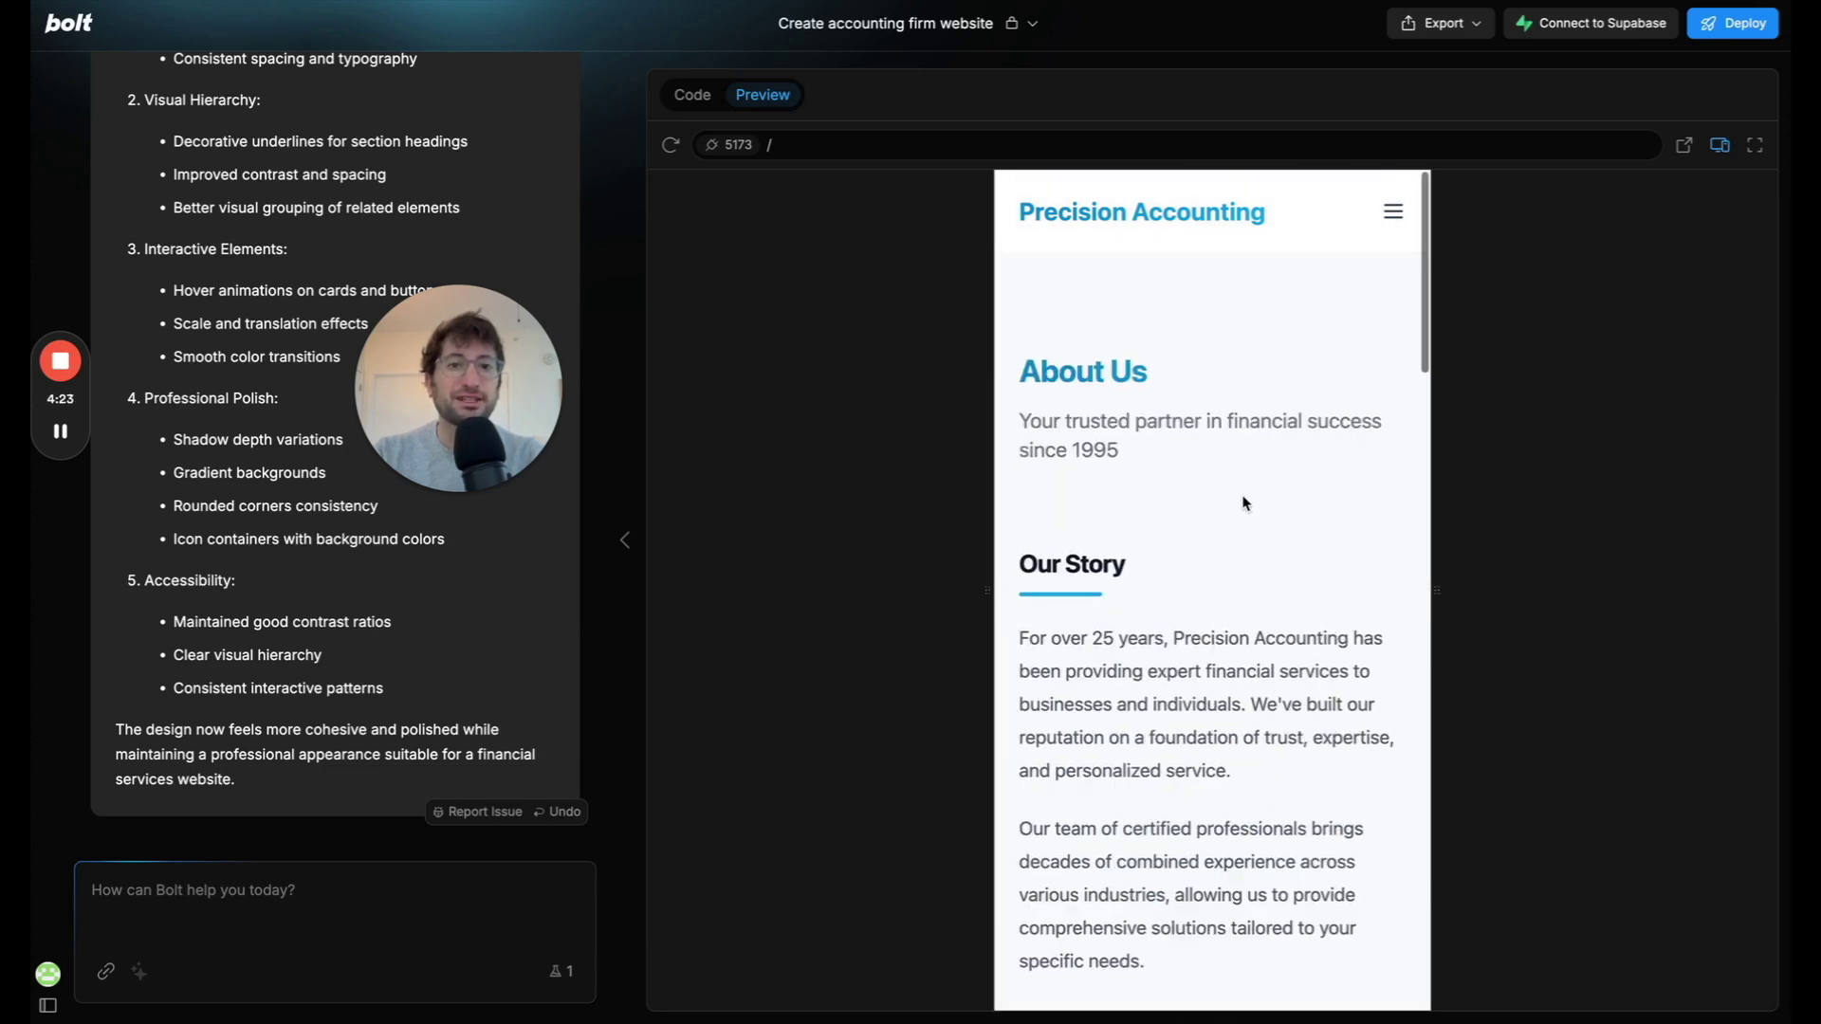
click(1394, 211)
click(1051, 289)
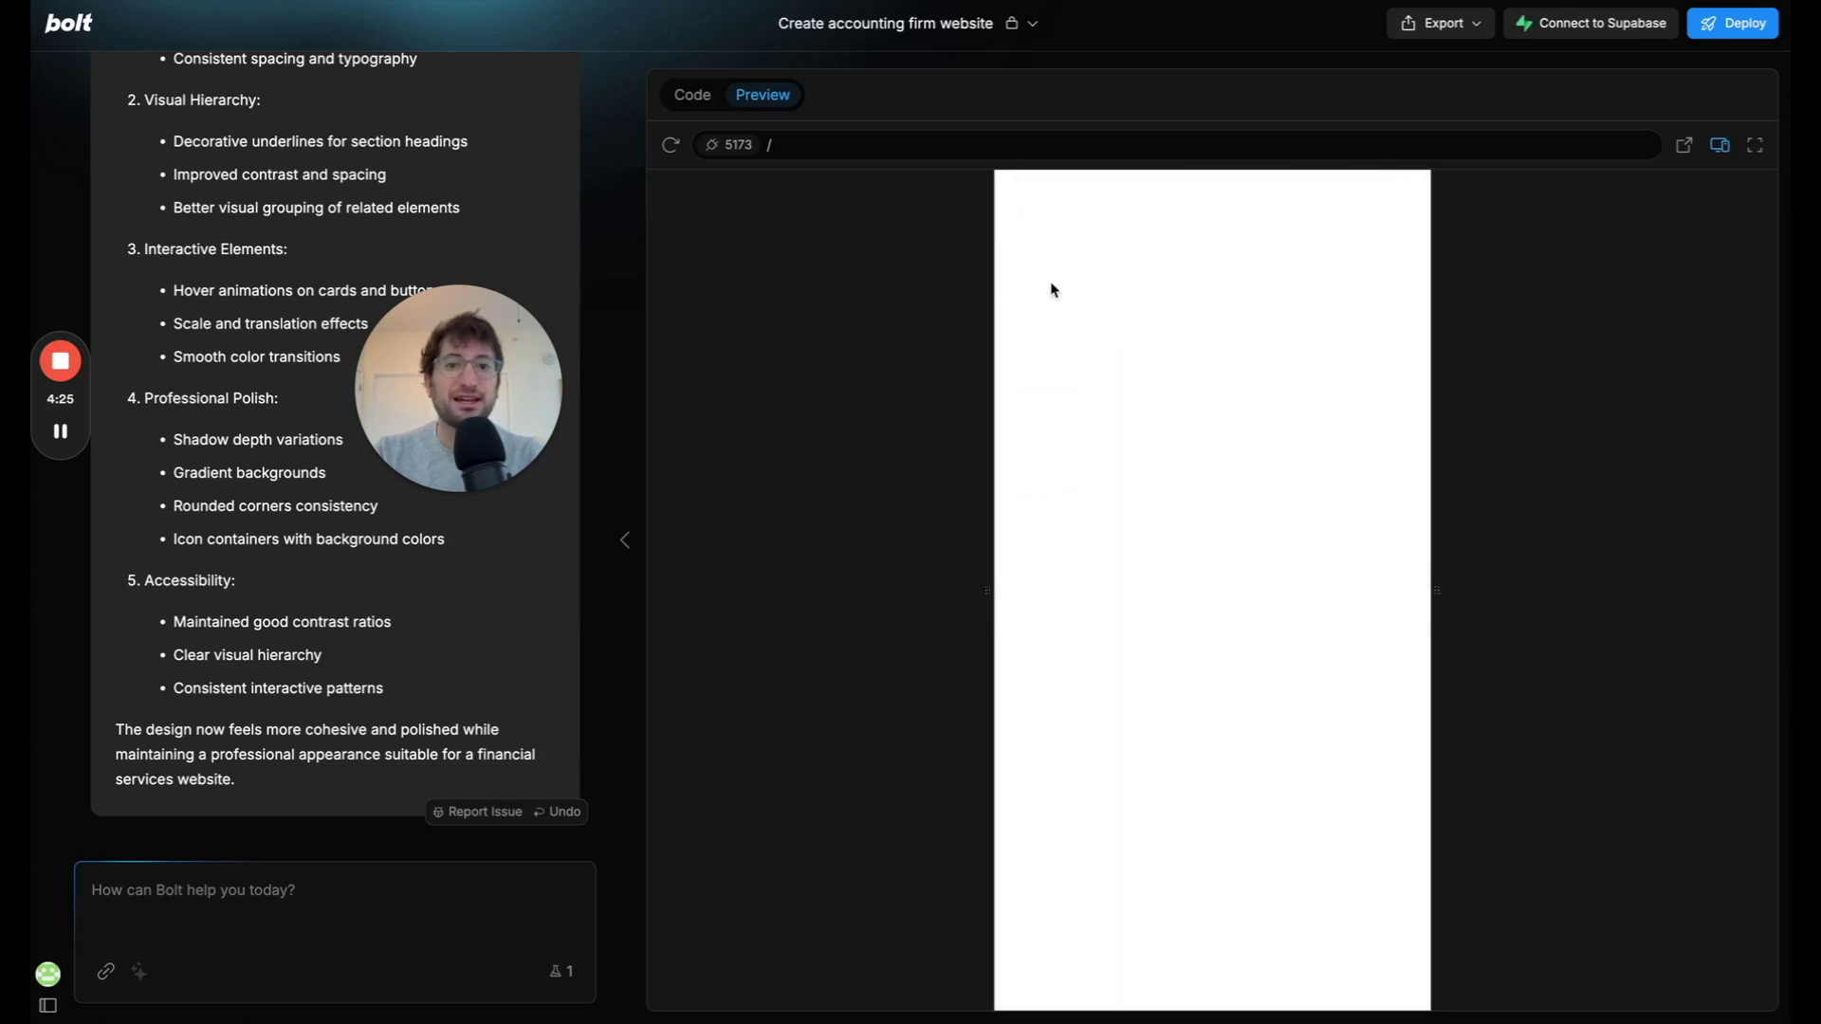
click(1394, 214)
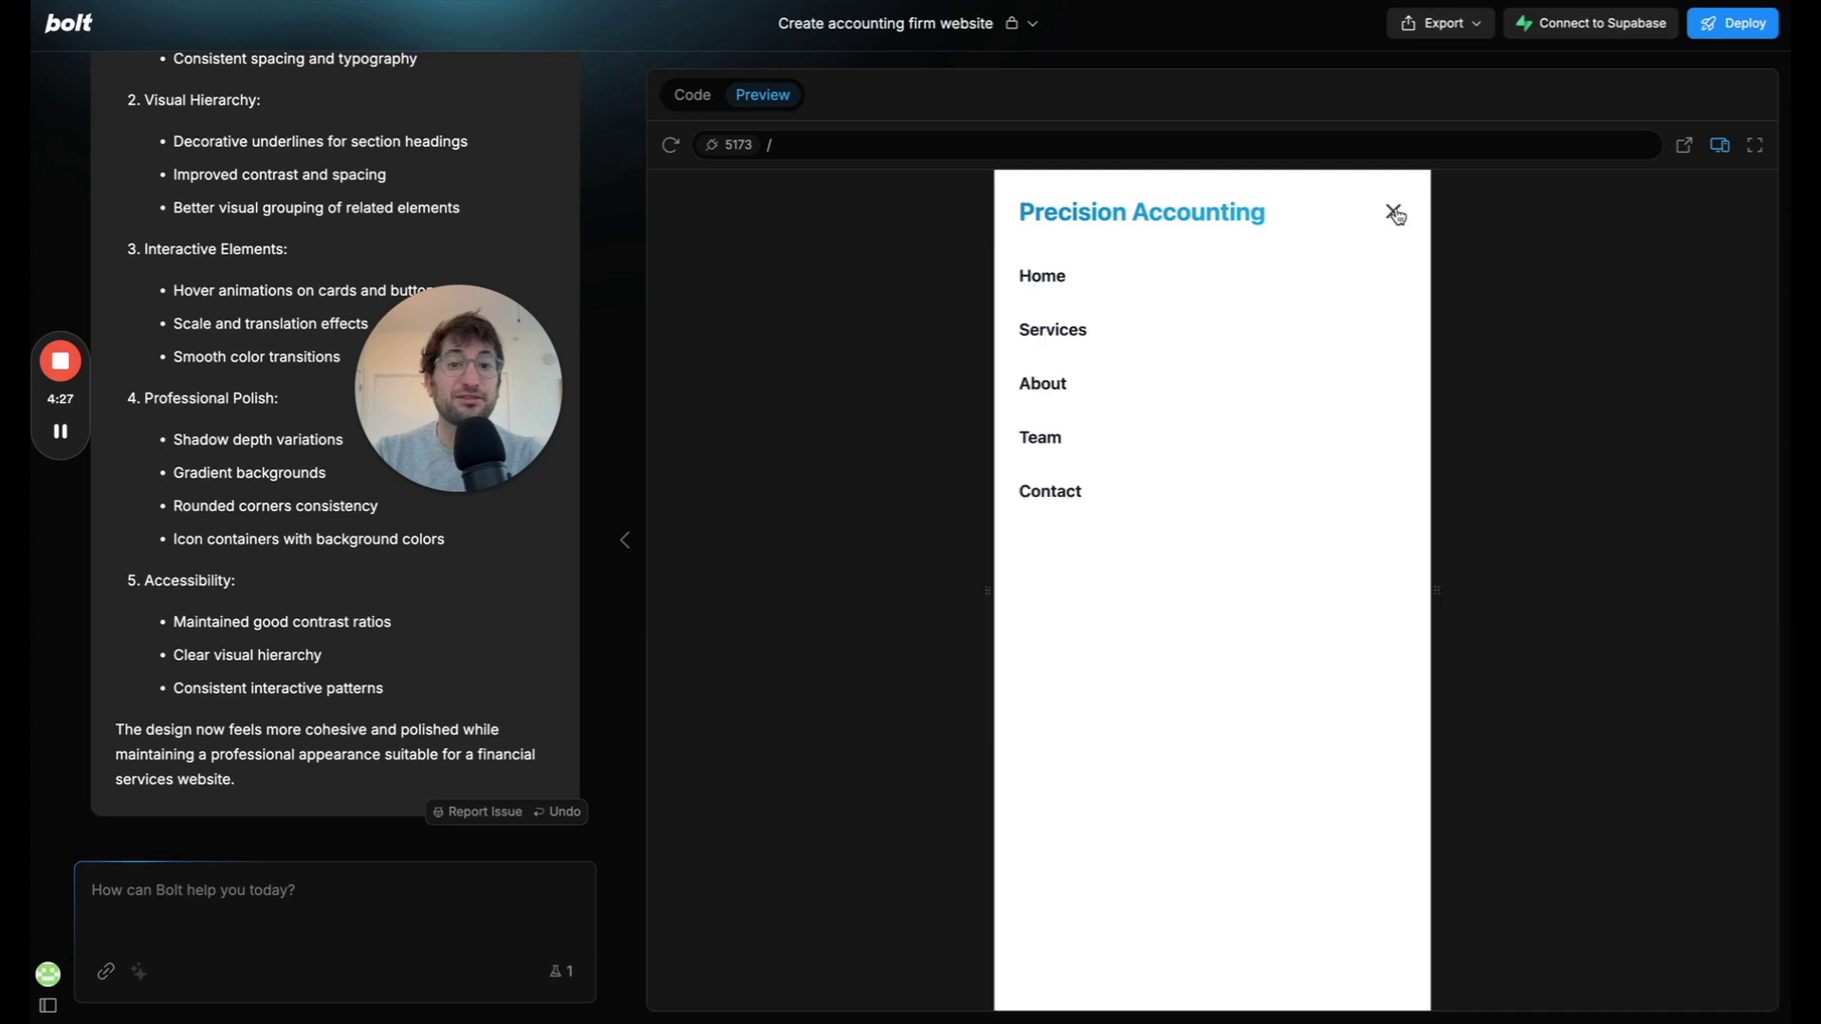
click(1070, 344)
scroll(1215, 417, down, 10)
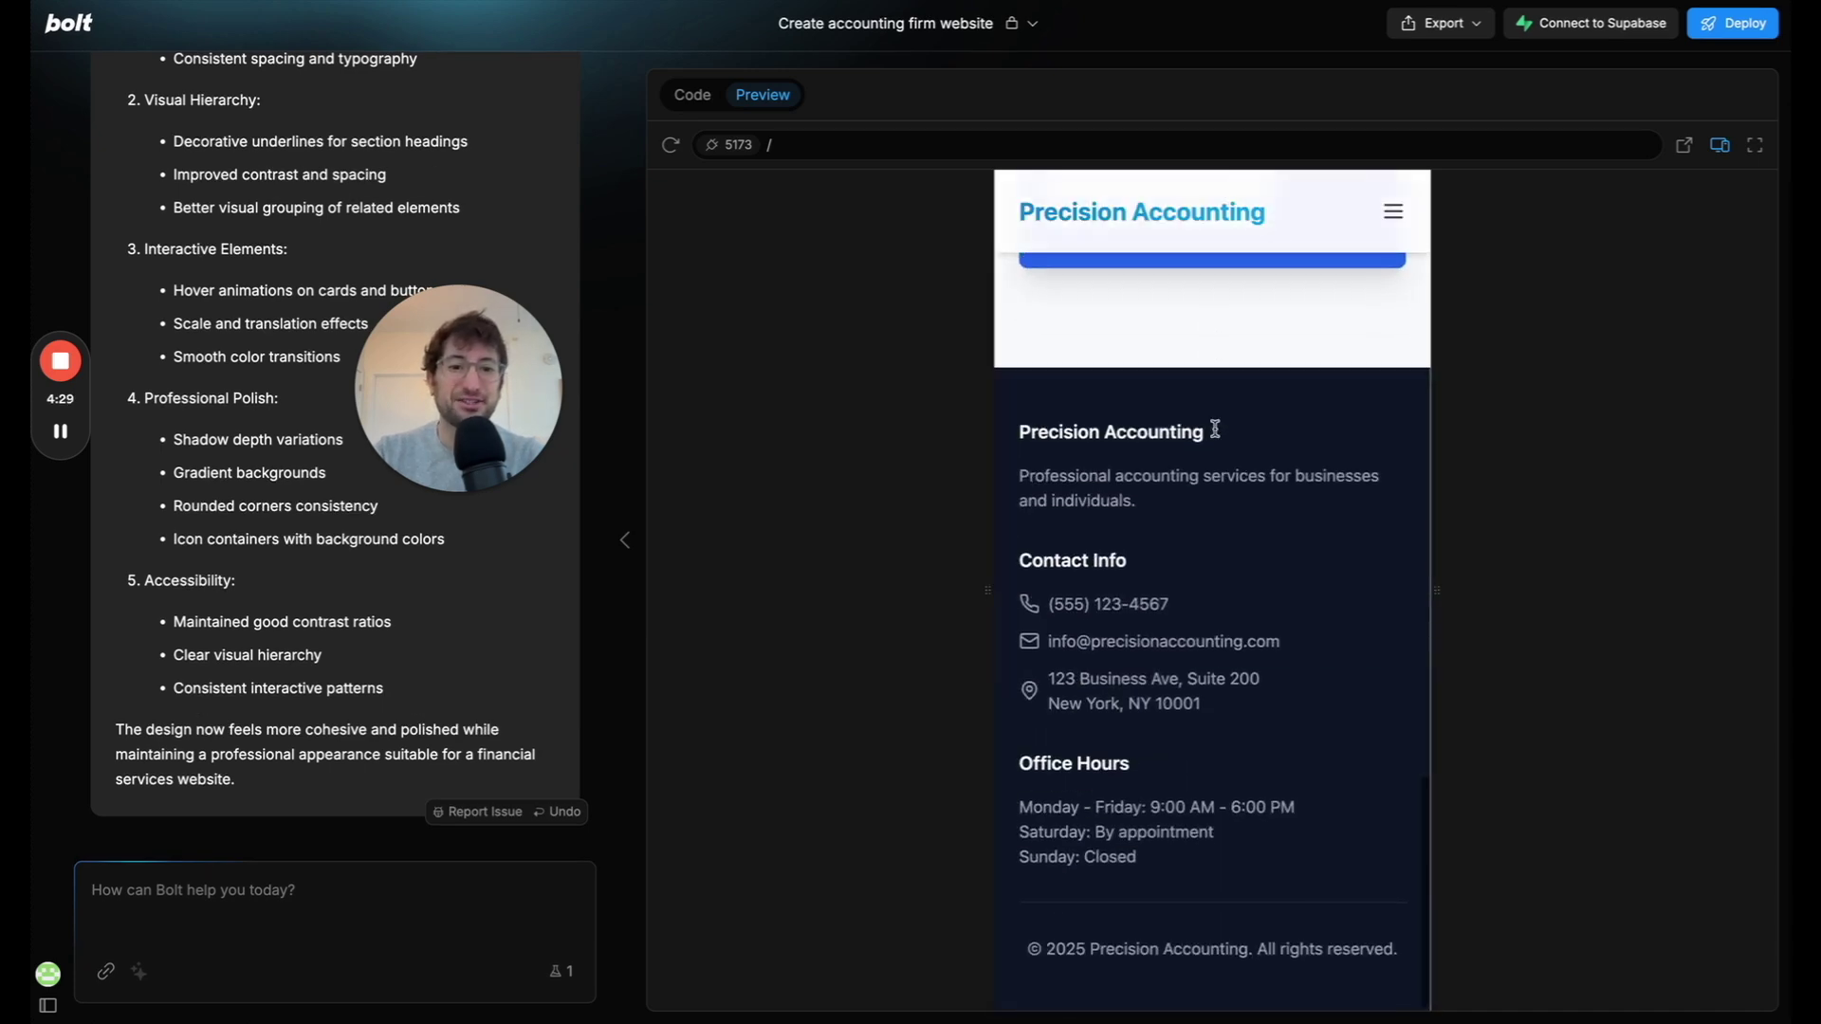
scroll(1044, 480, up, 10)
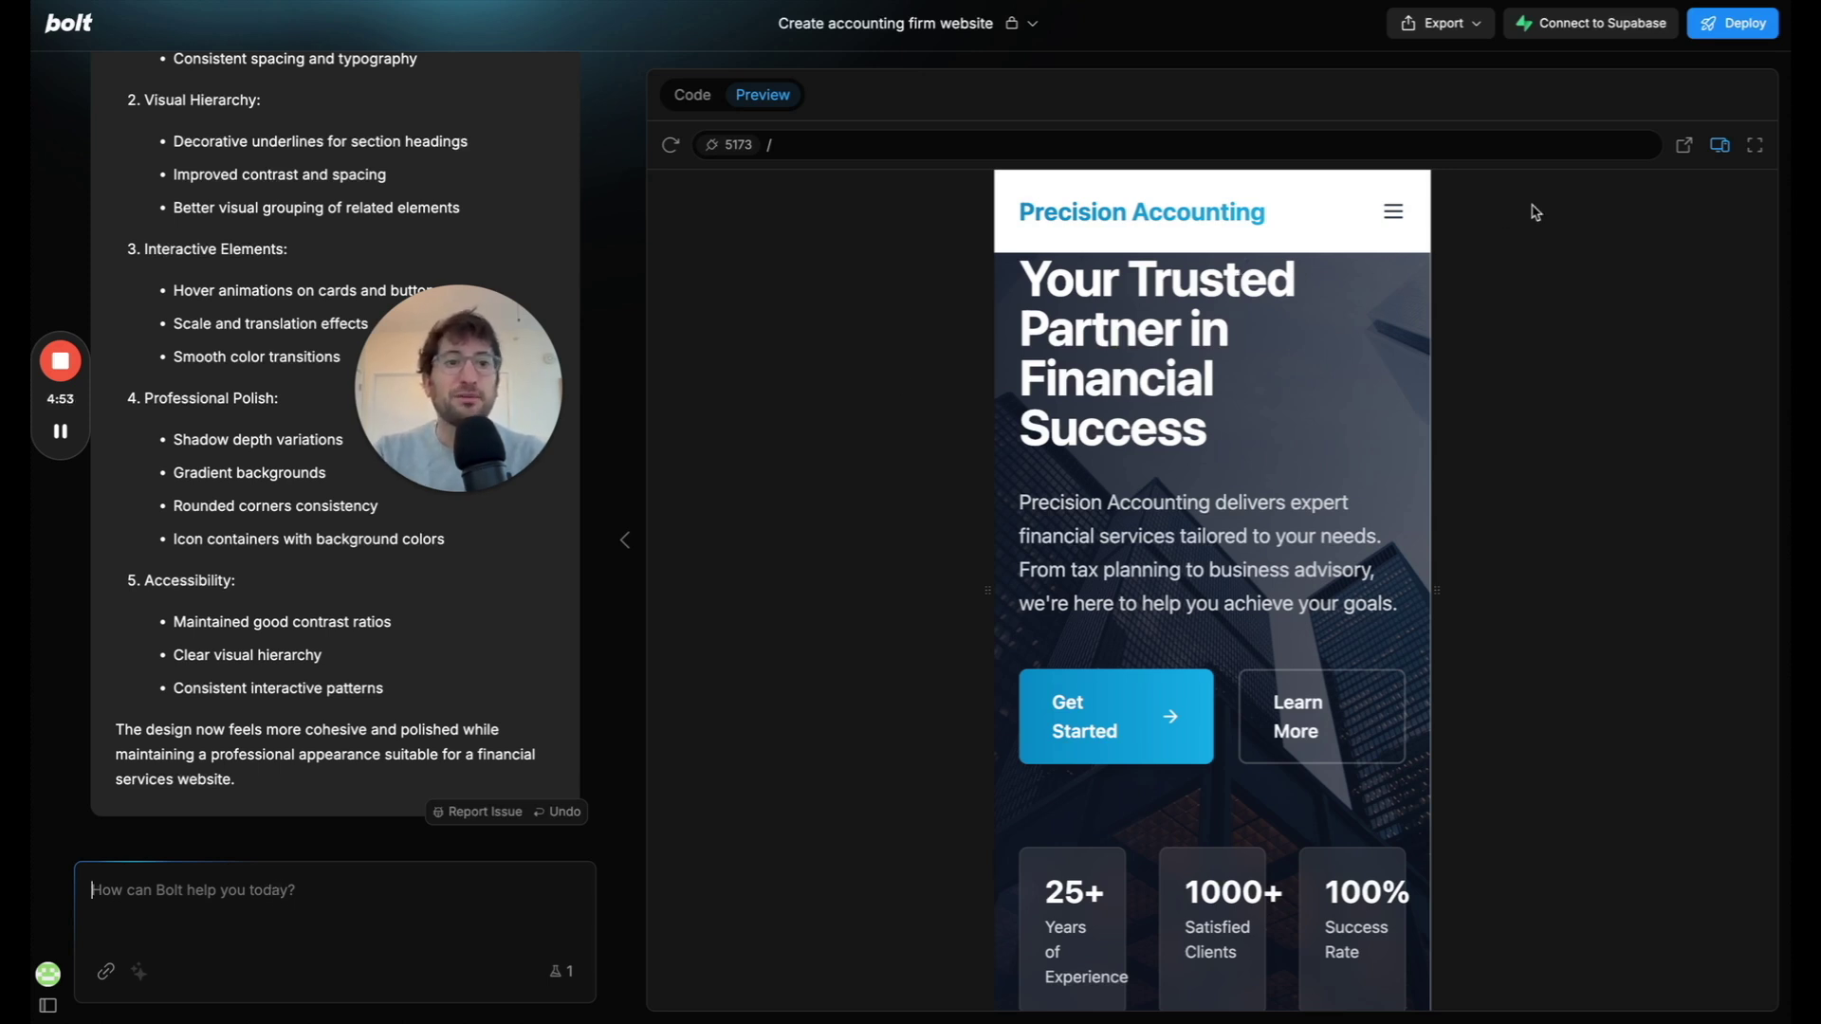
Return the preview to desktop size and look over the home page's hero section.
click(1719, 144)
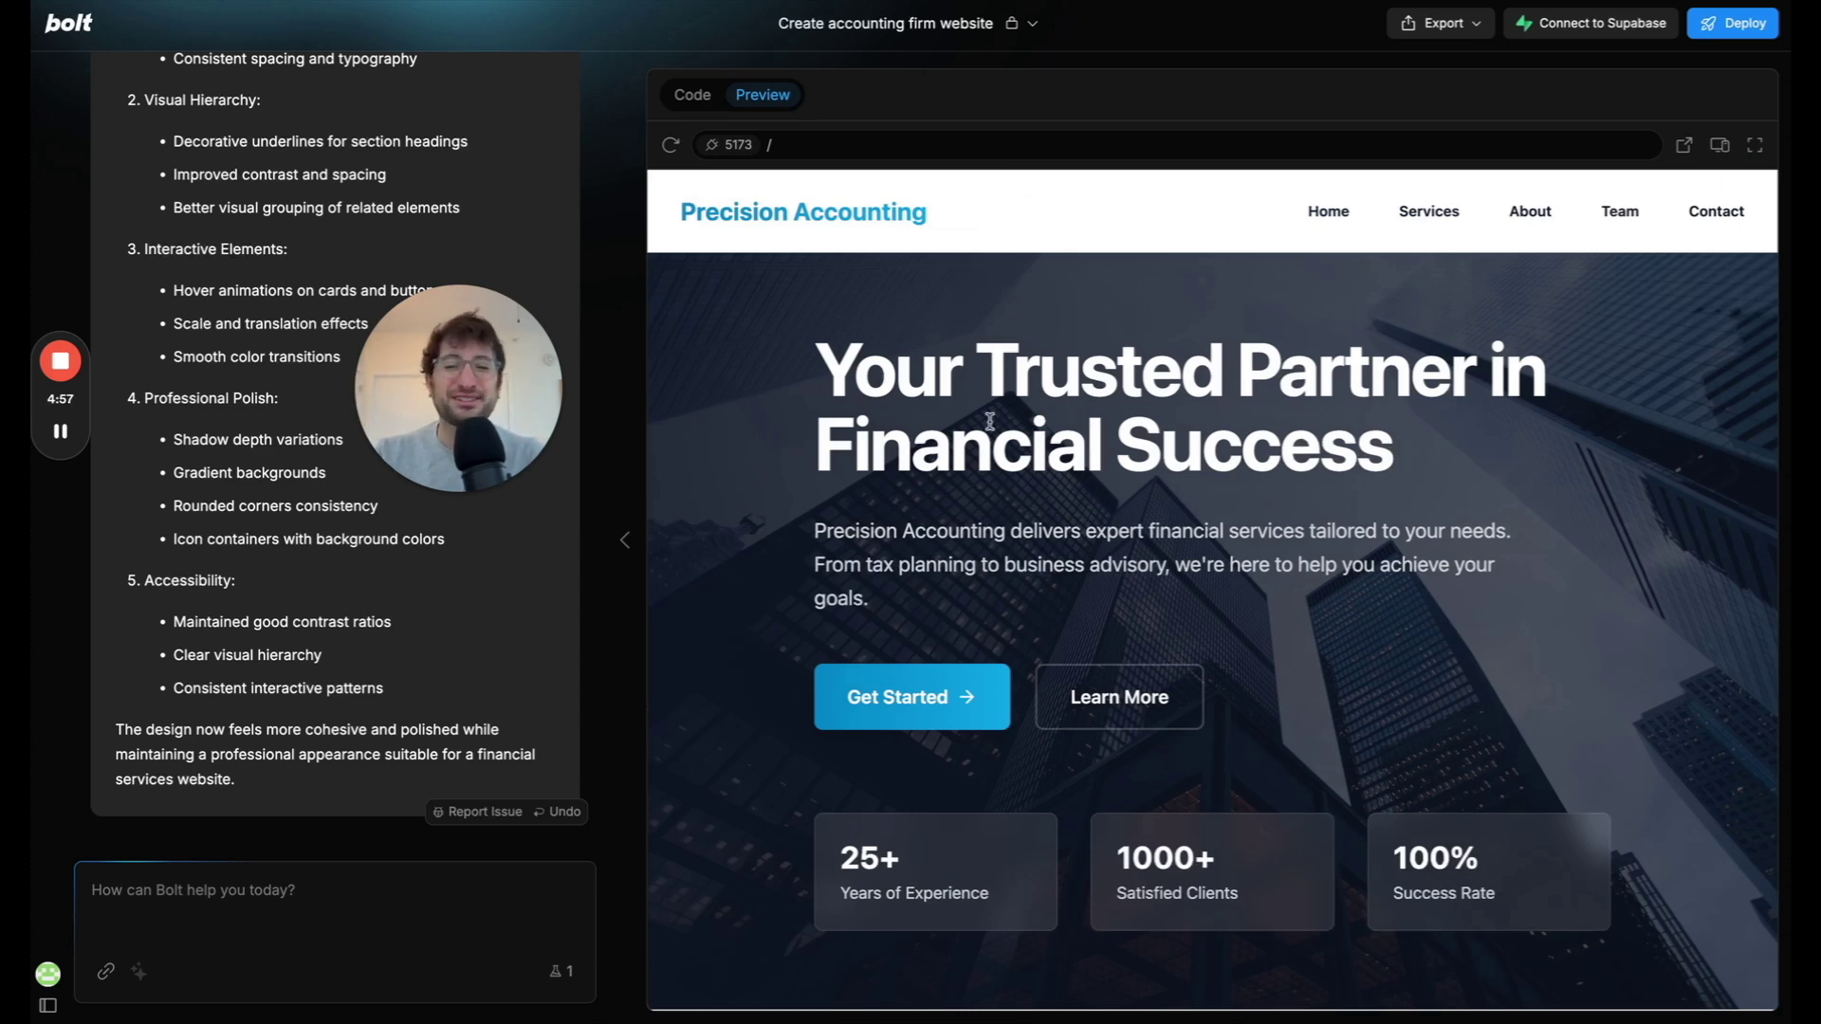
scroll(1005, 421, down, 5)
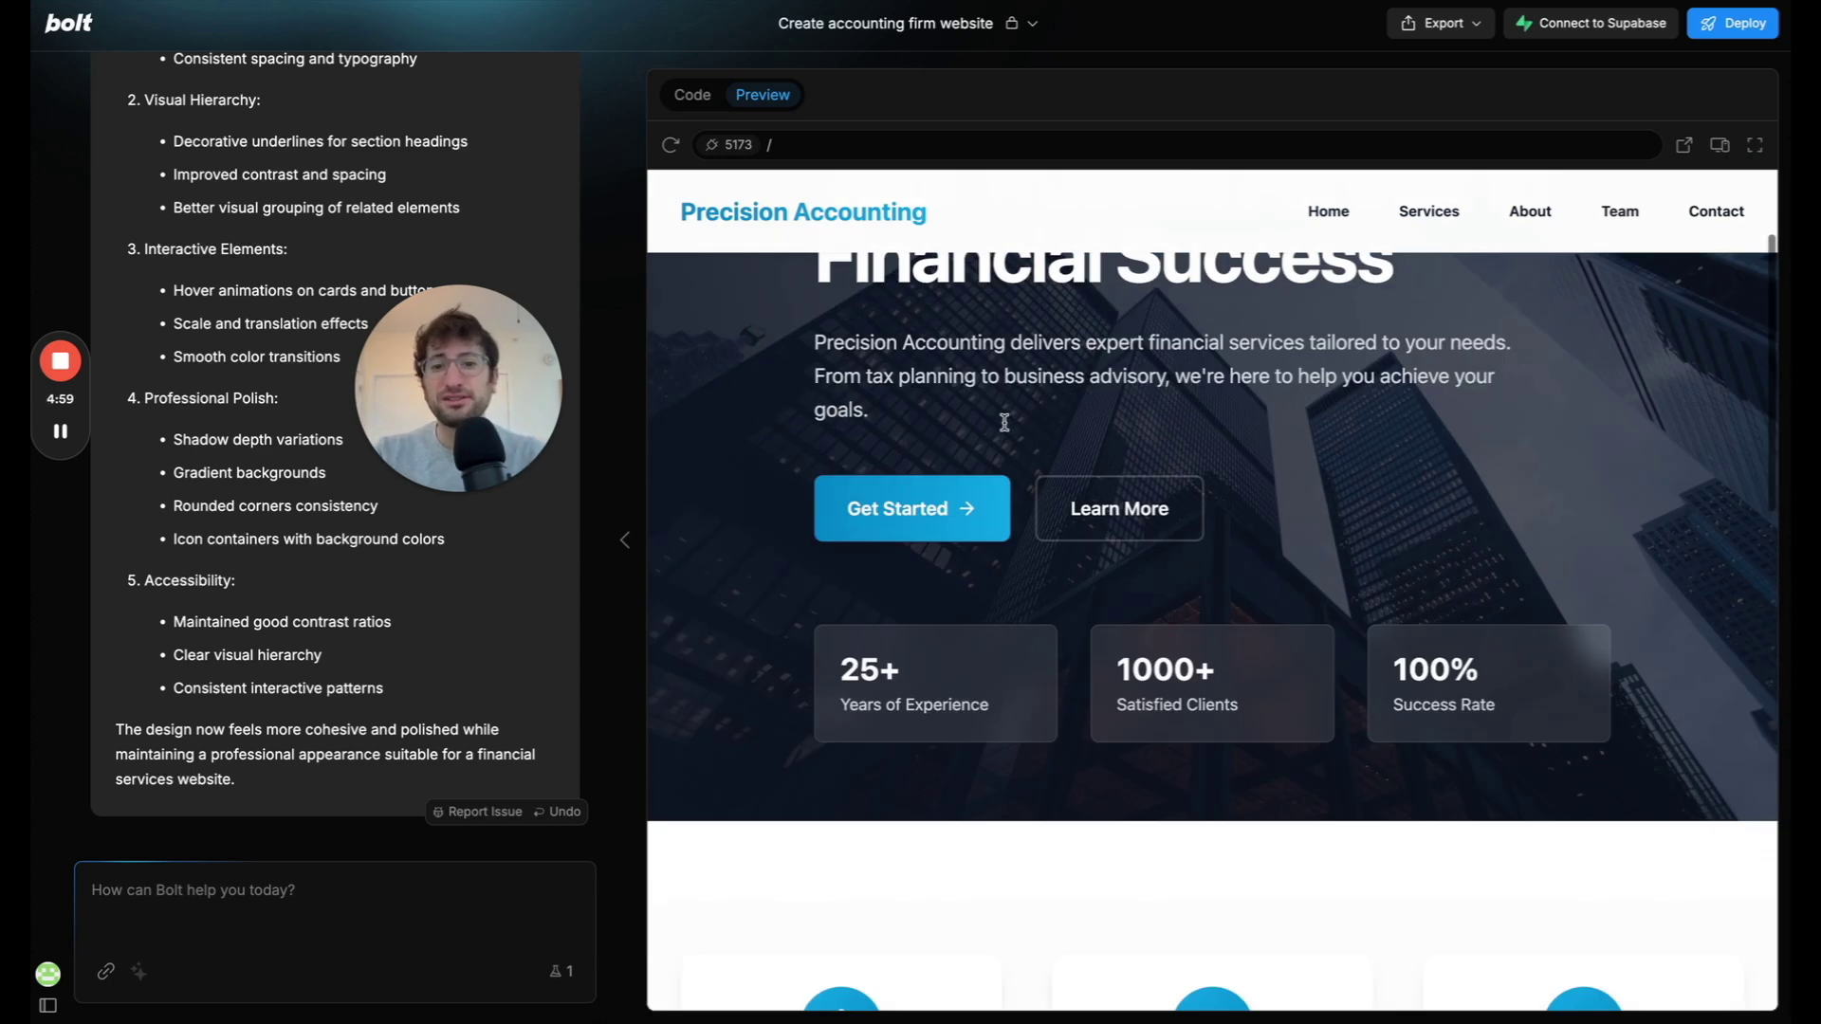
scroll(1048, 662, up, 5)
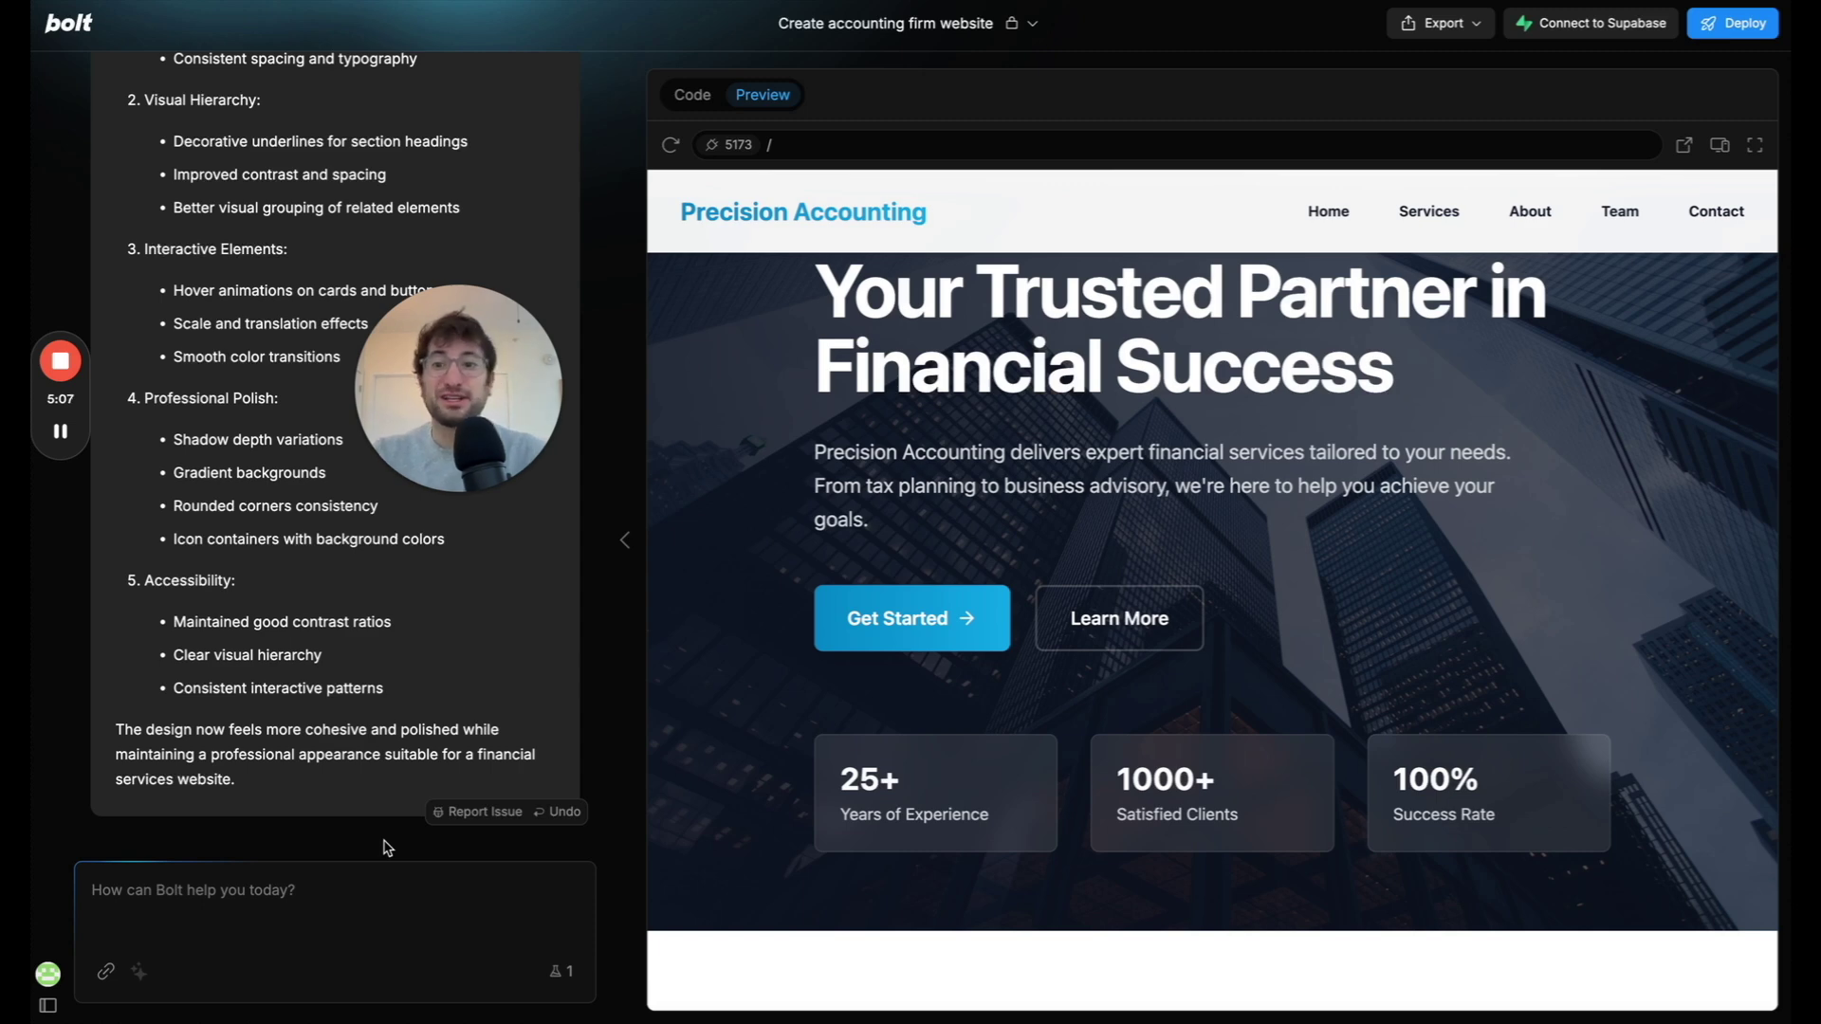
Show the project's code and look through the About.tsx and Contact.tsx page files.
click(693, 99)
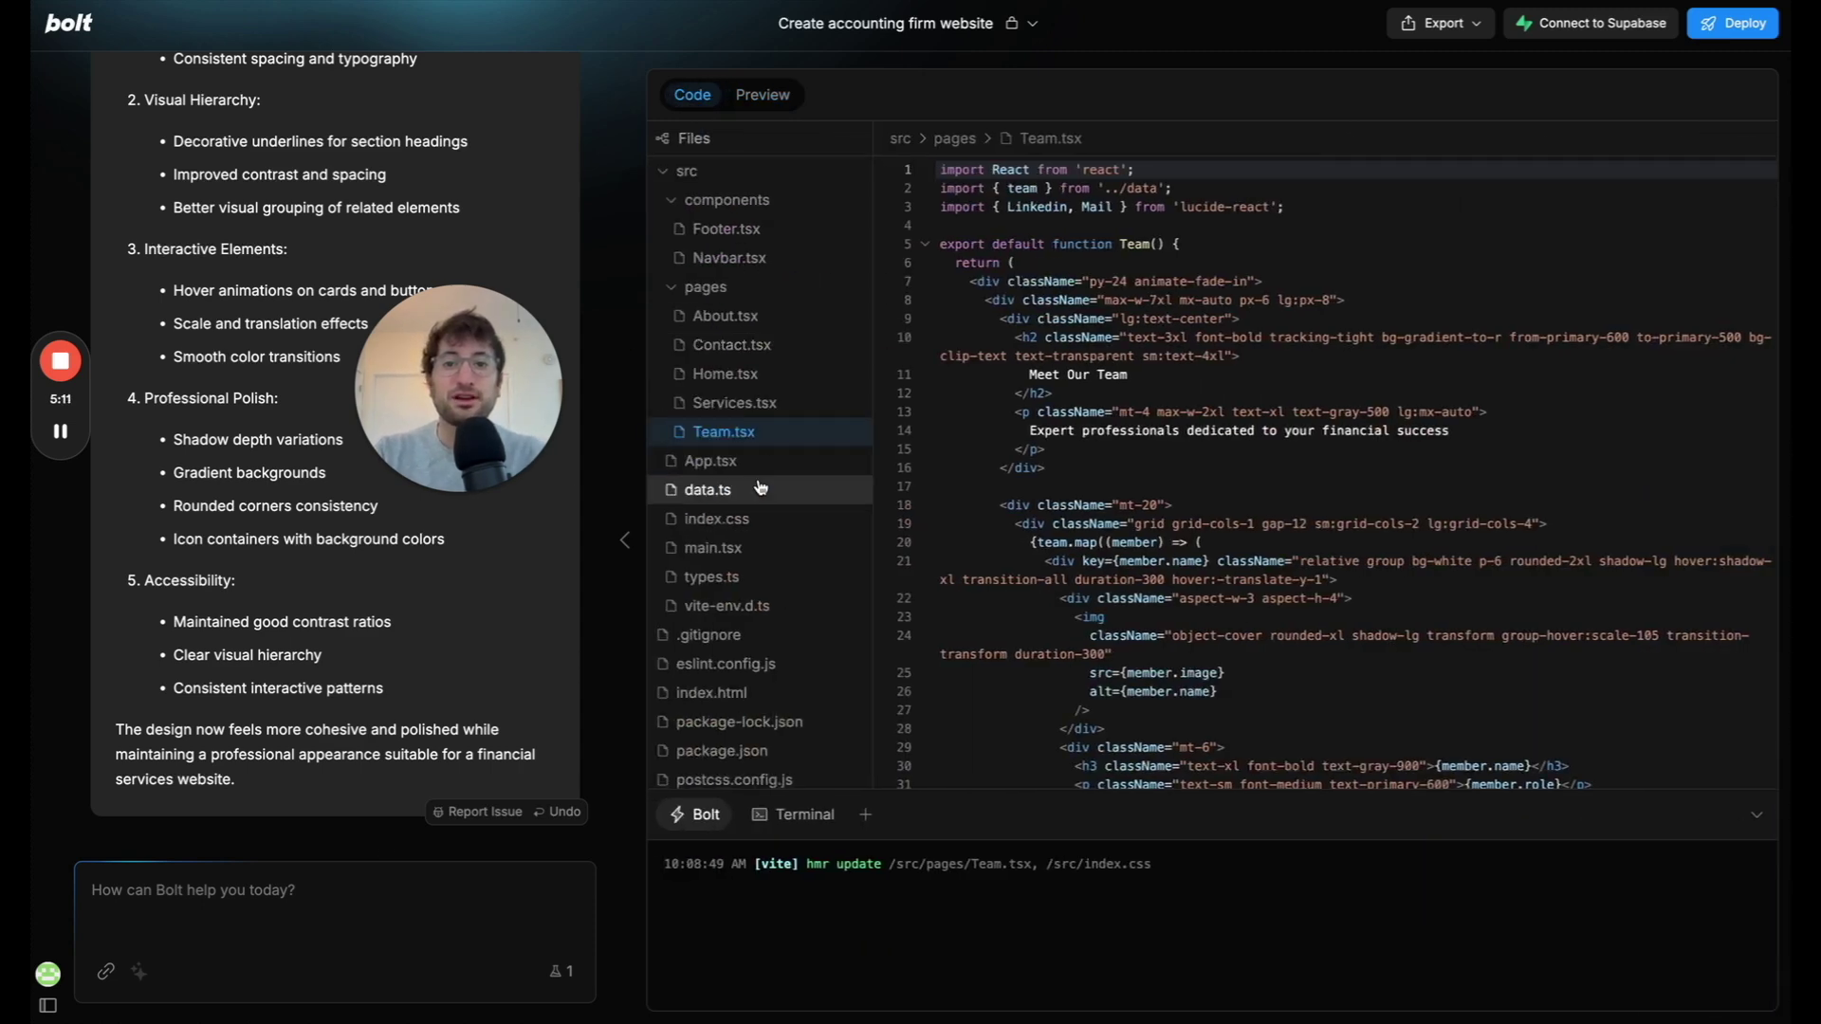
click(727, 318)
click(738, 349)
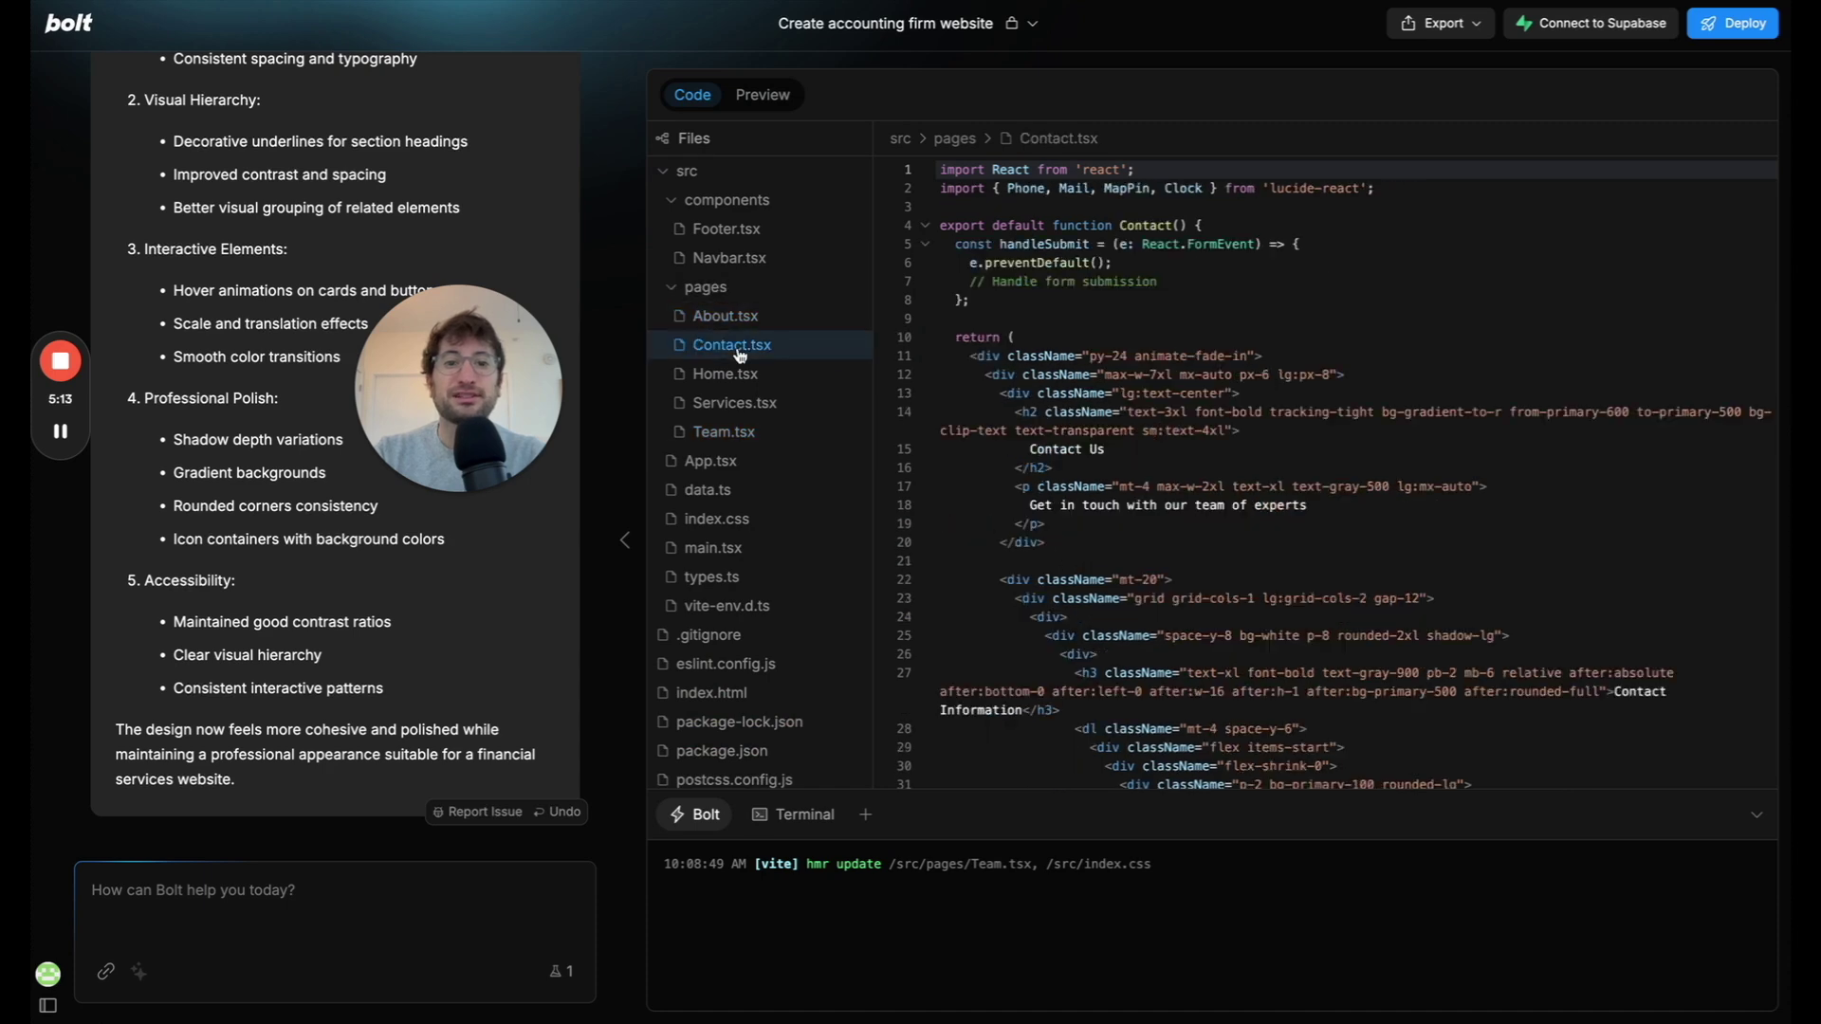
scroll(1259, 411, down, 10)
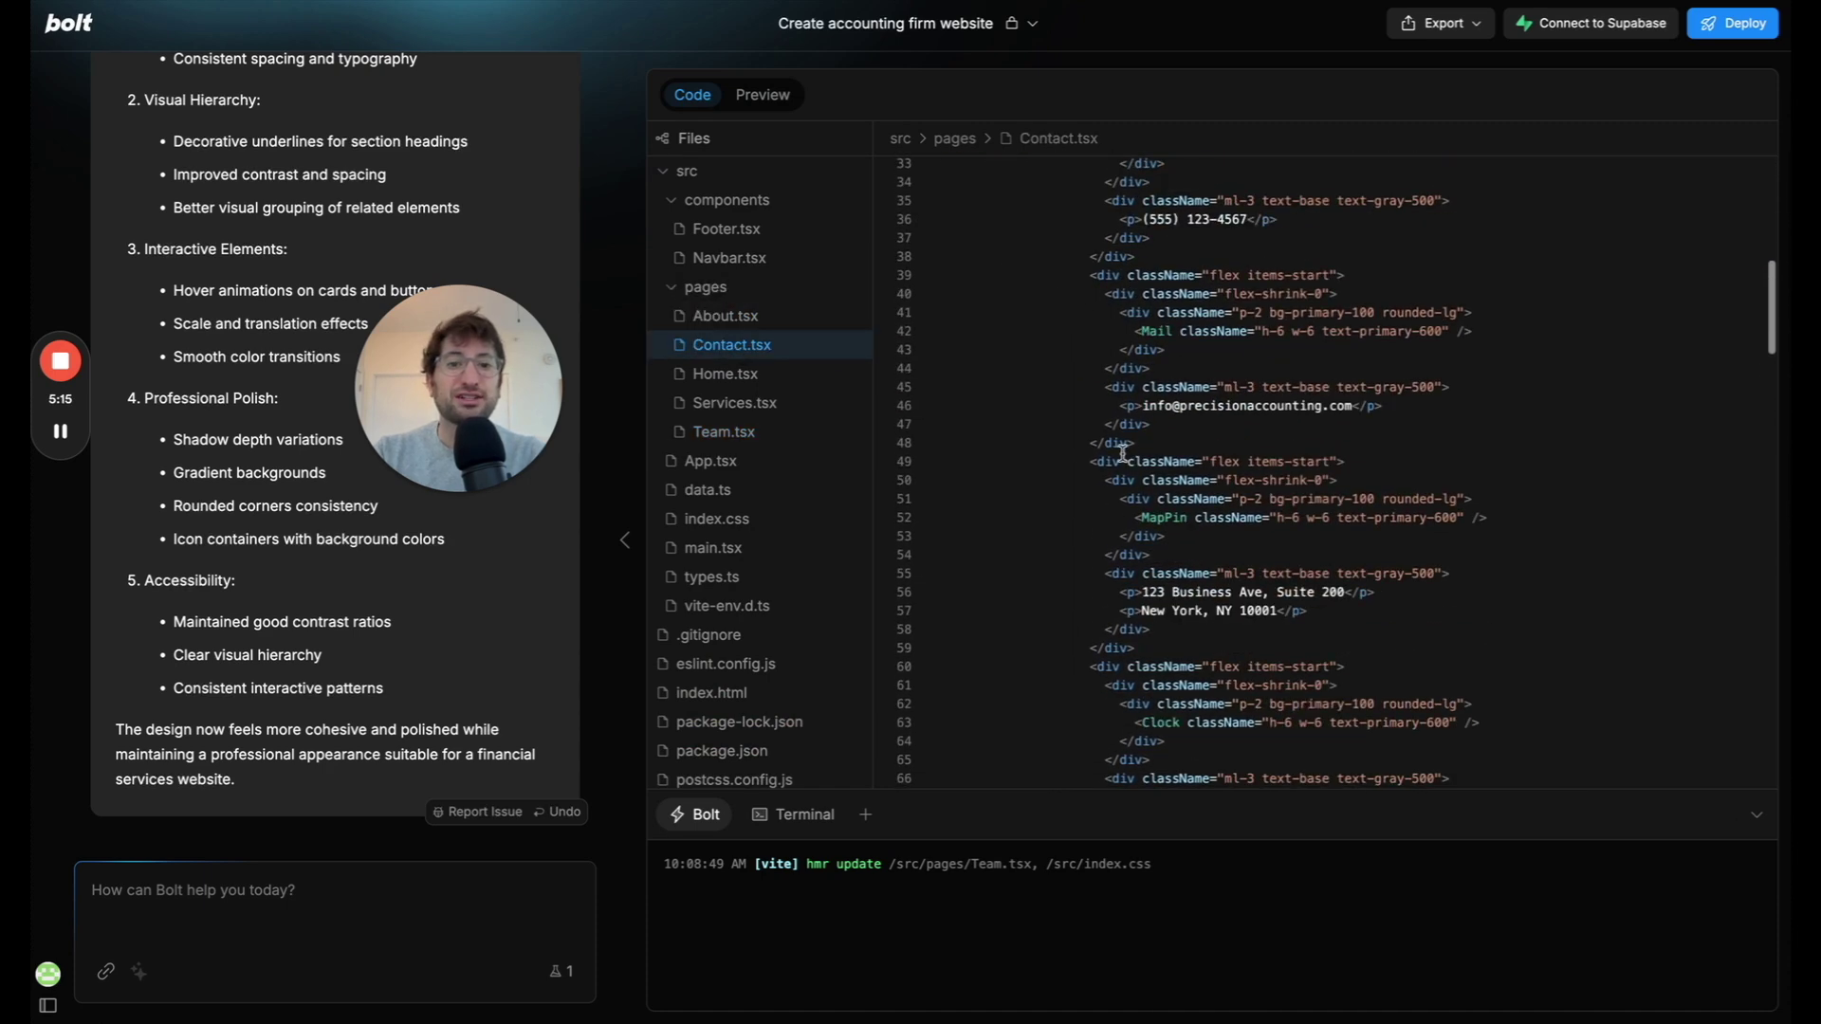
In Home.tsx, replace the main heading text with "We are the best firm to work with.", save the file, and show the preview.
click(725, 374)
scroll(1081, 421, down, 1)
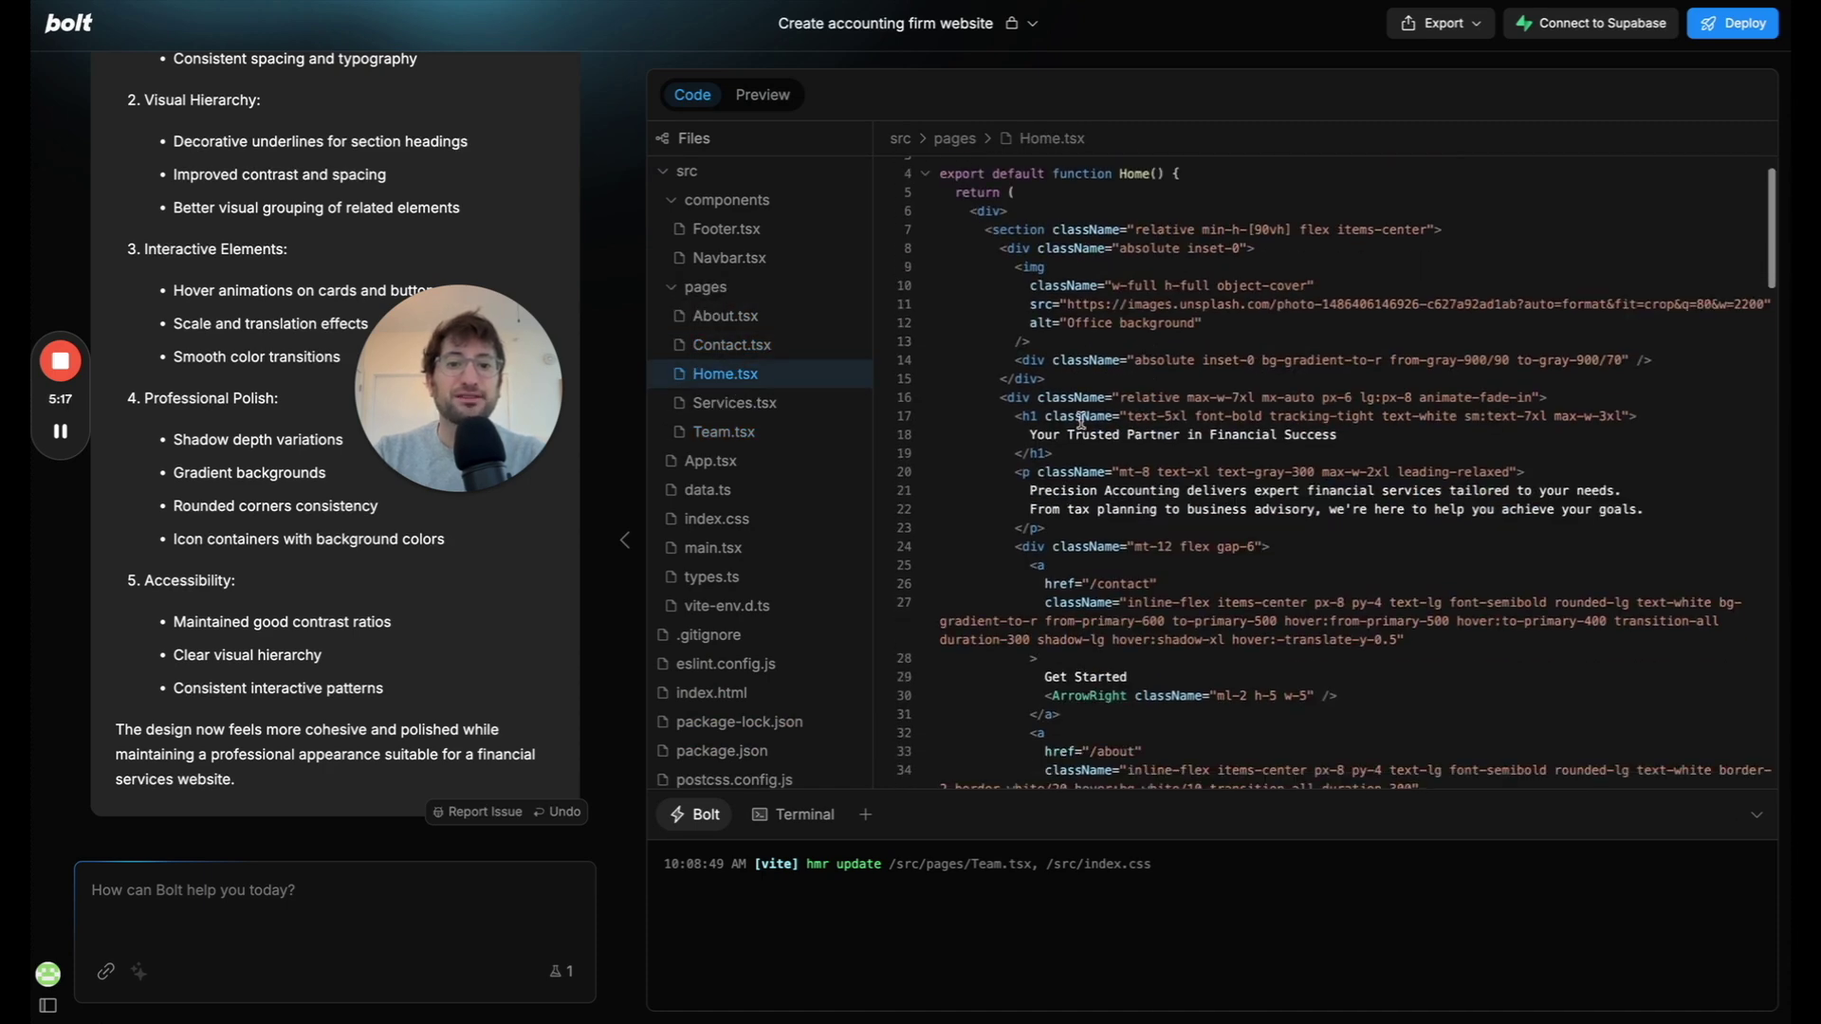
mouse_move(1027, 436)
mouse_down()
mouse_move(1354, 432)
mouse_move(1022, 435)
mouse_up()
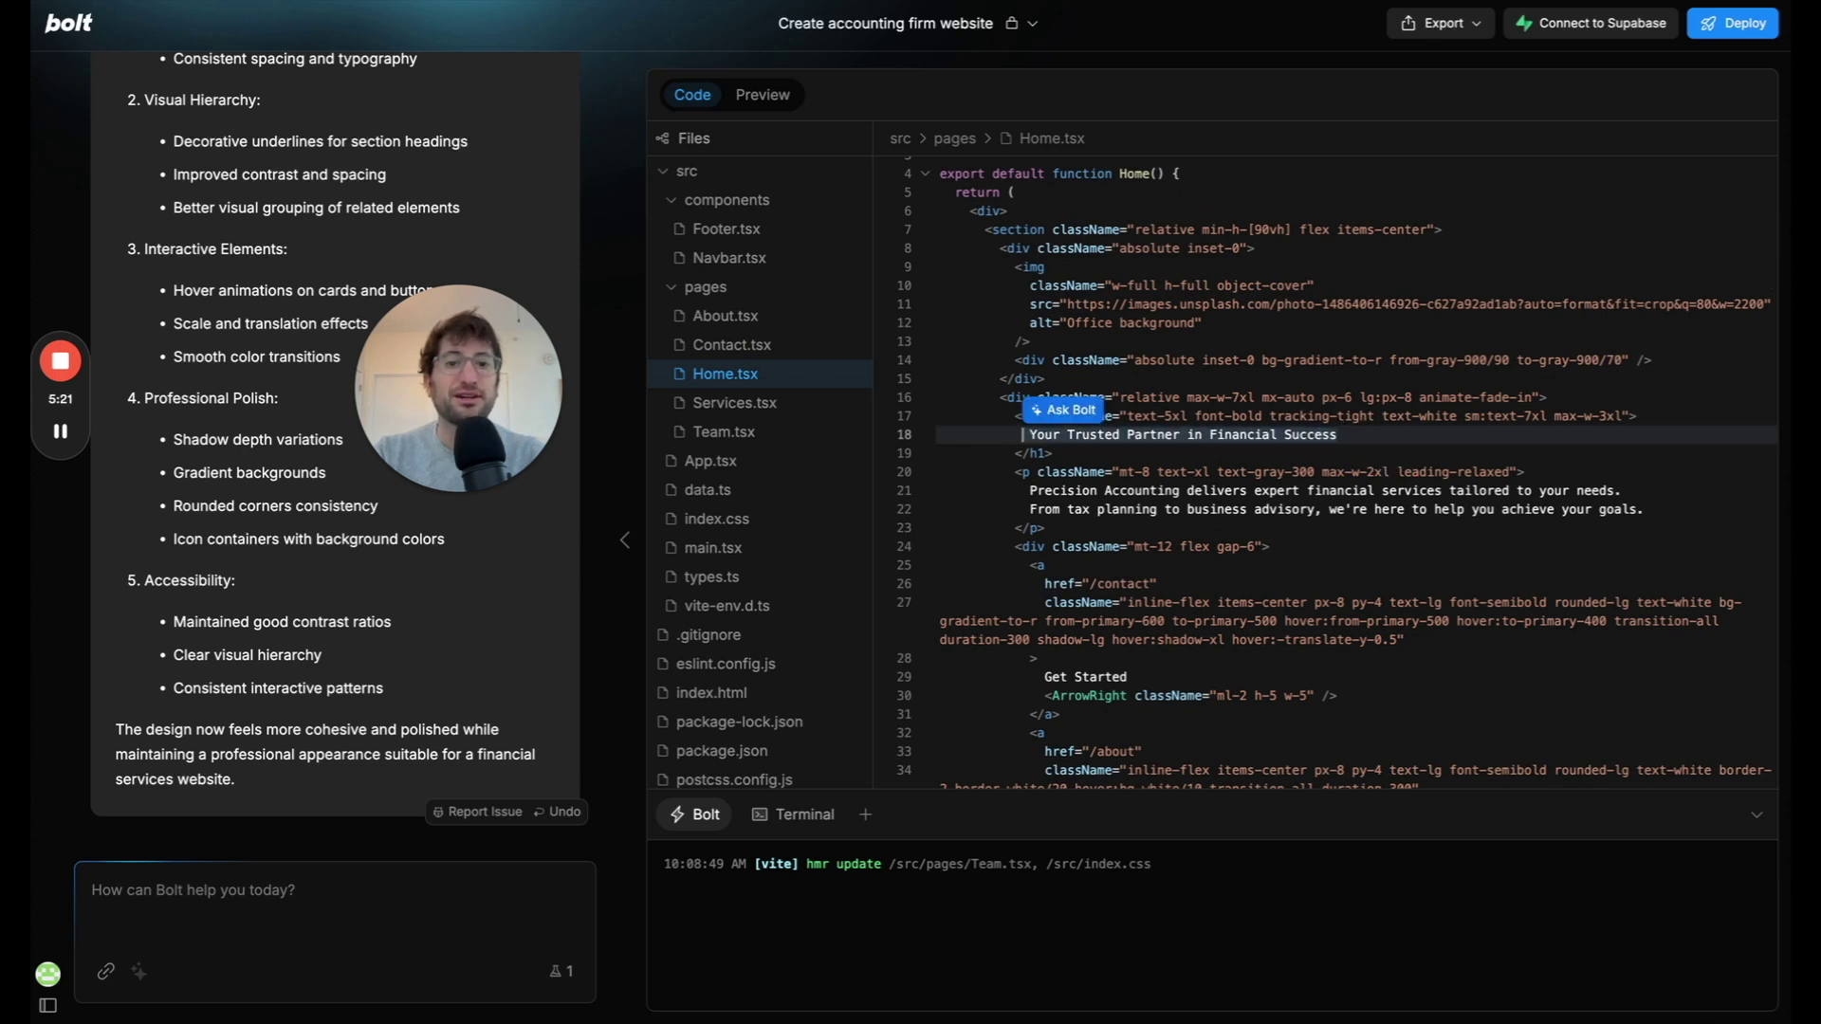
text(We are the best fir)
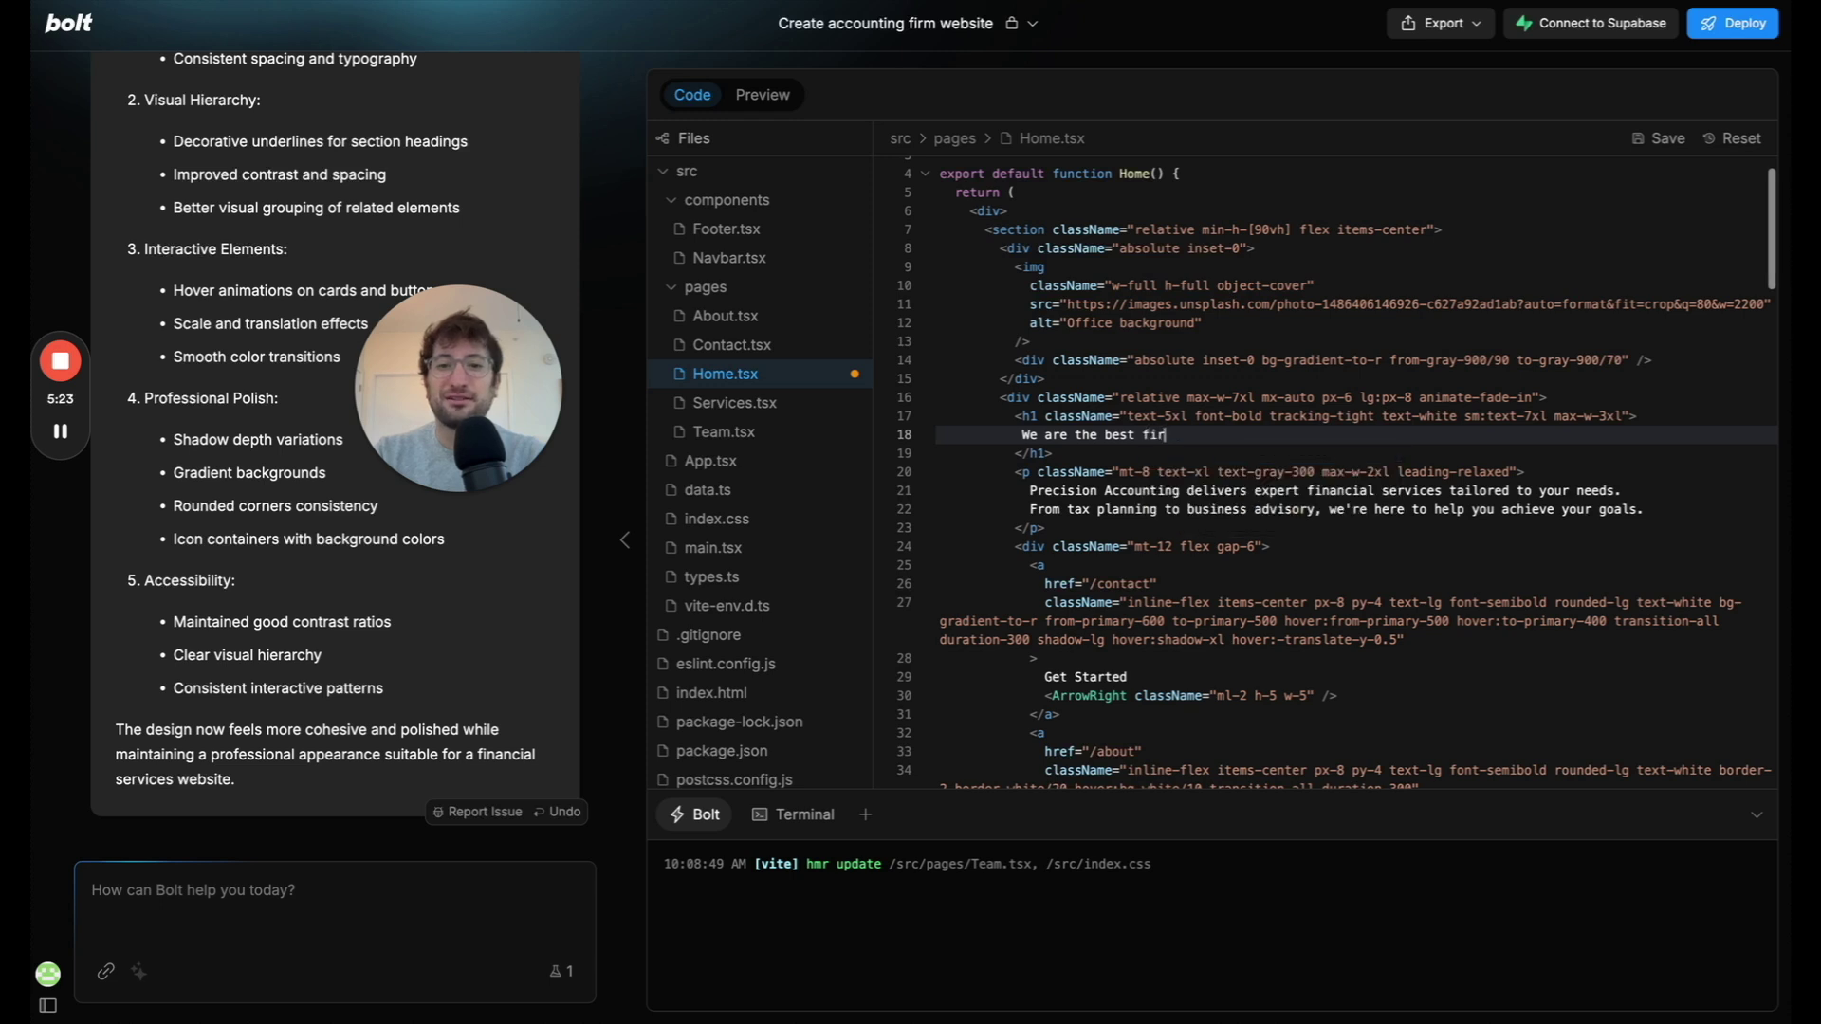
text(m to work with)
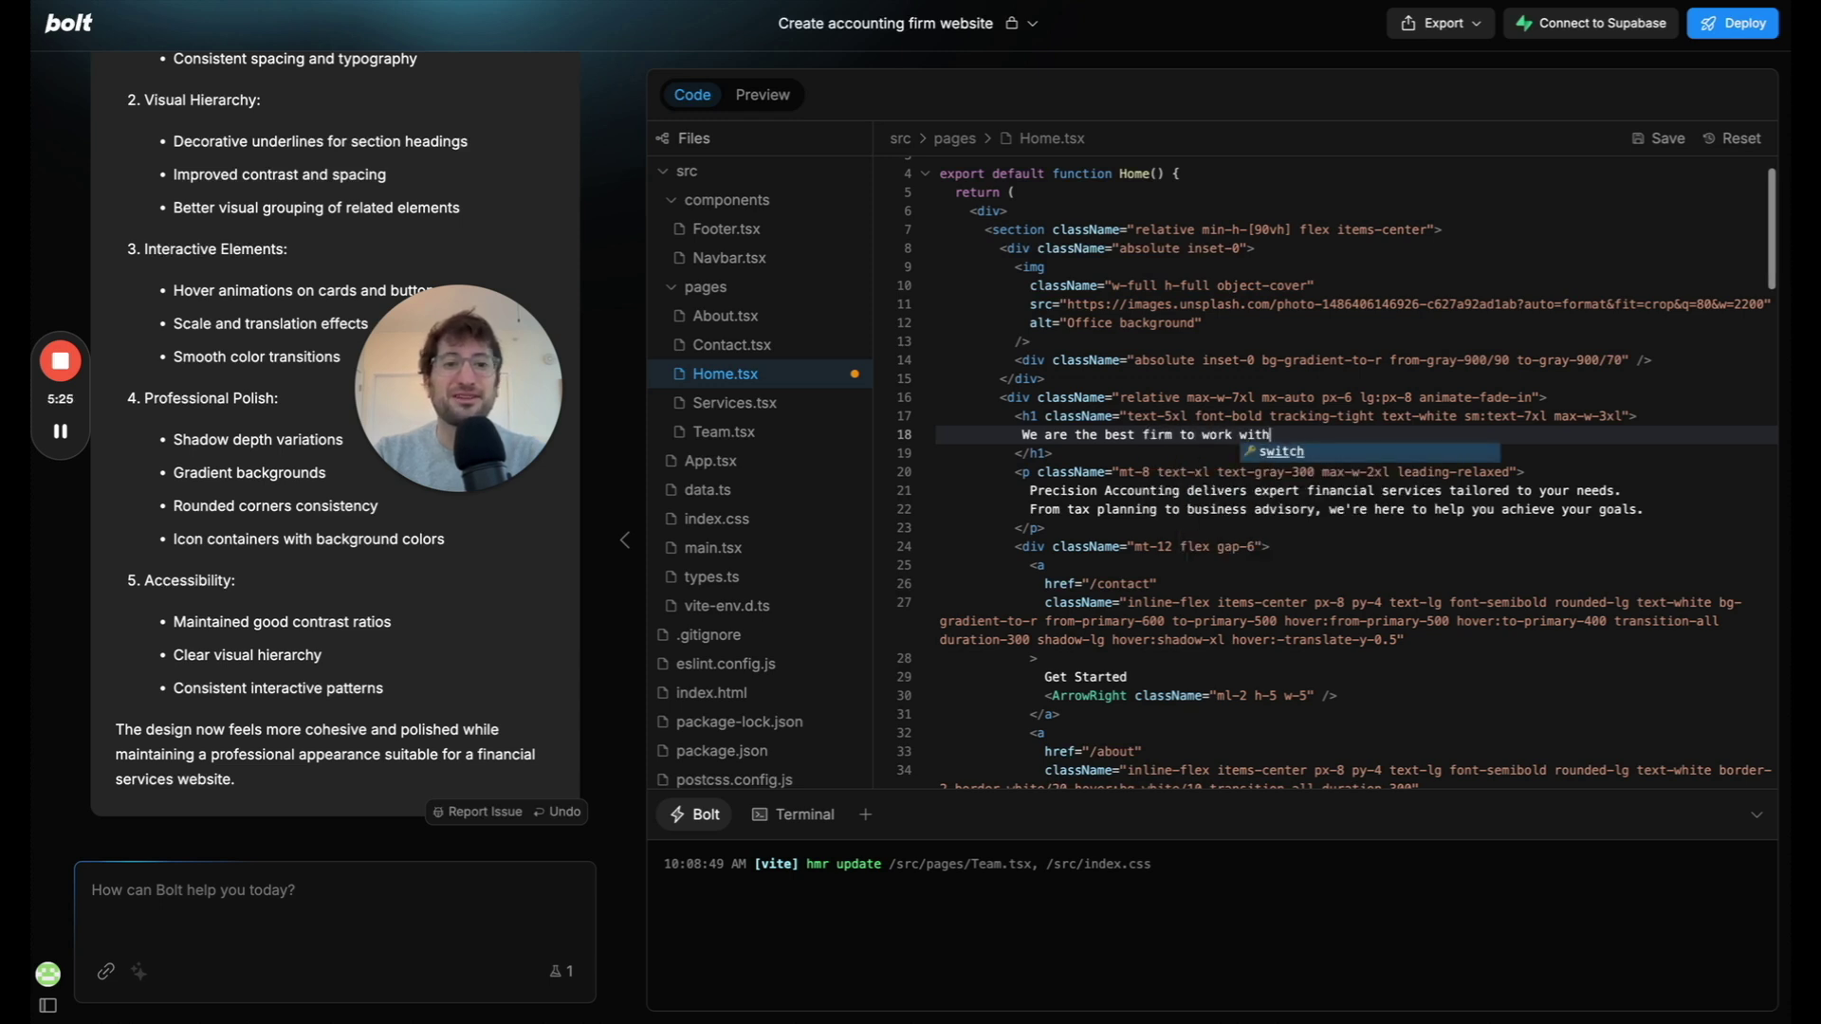
text(.)
click(1670, 140)
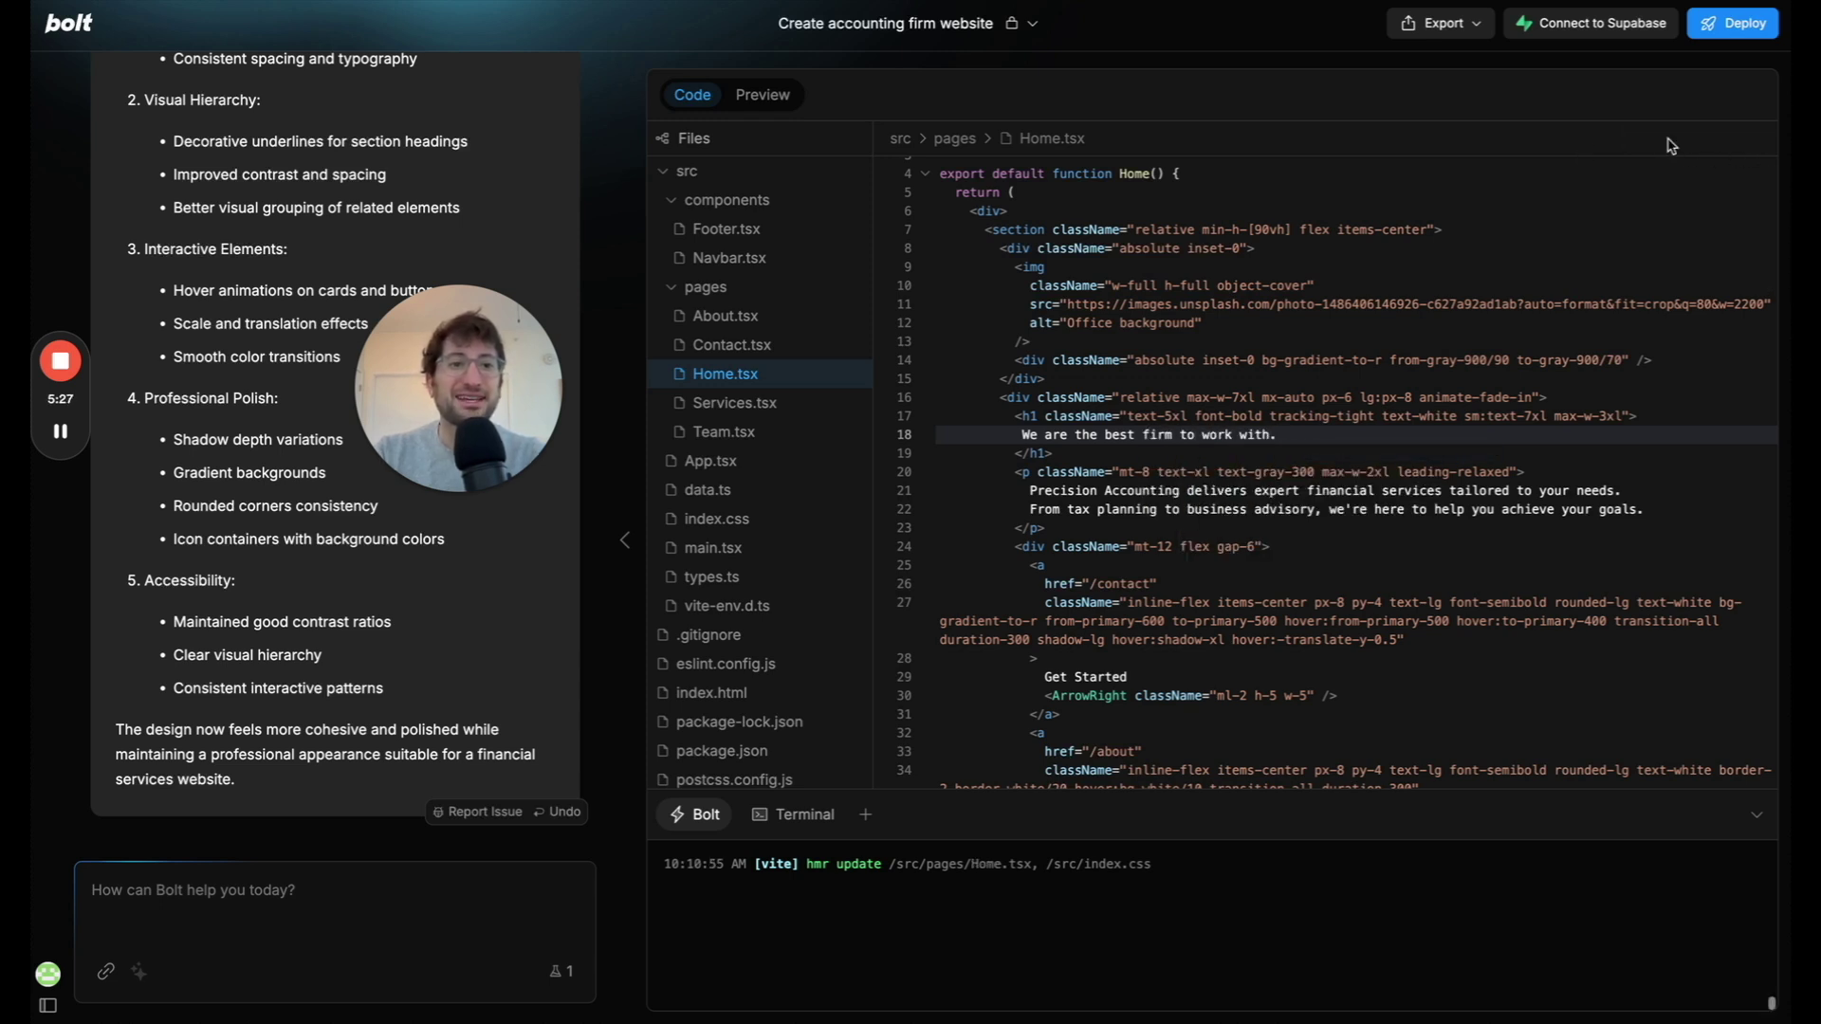
click(765, 94)
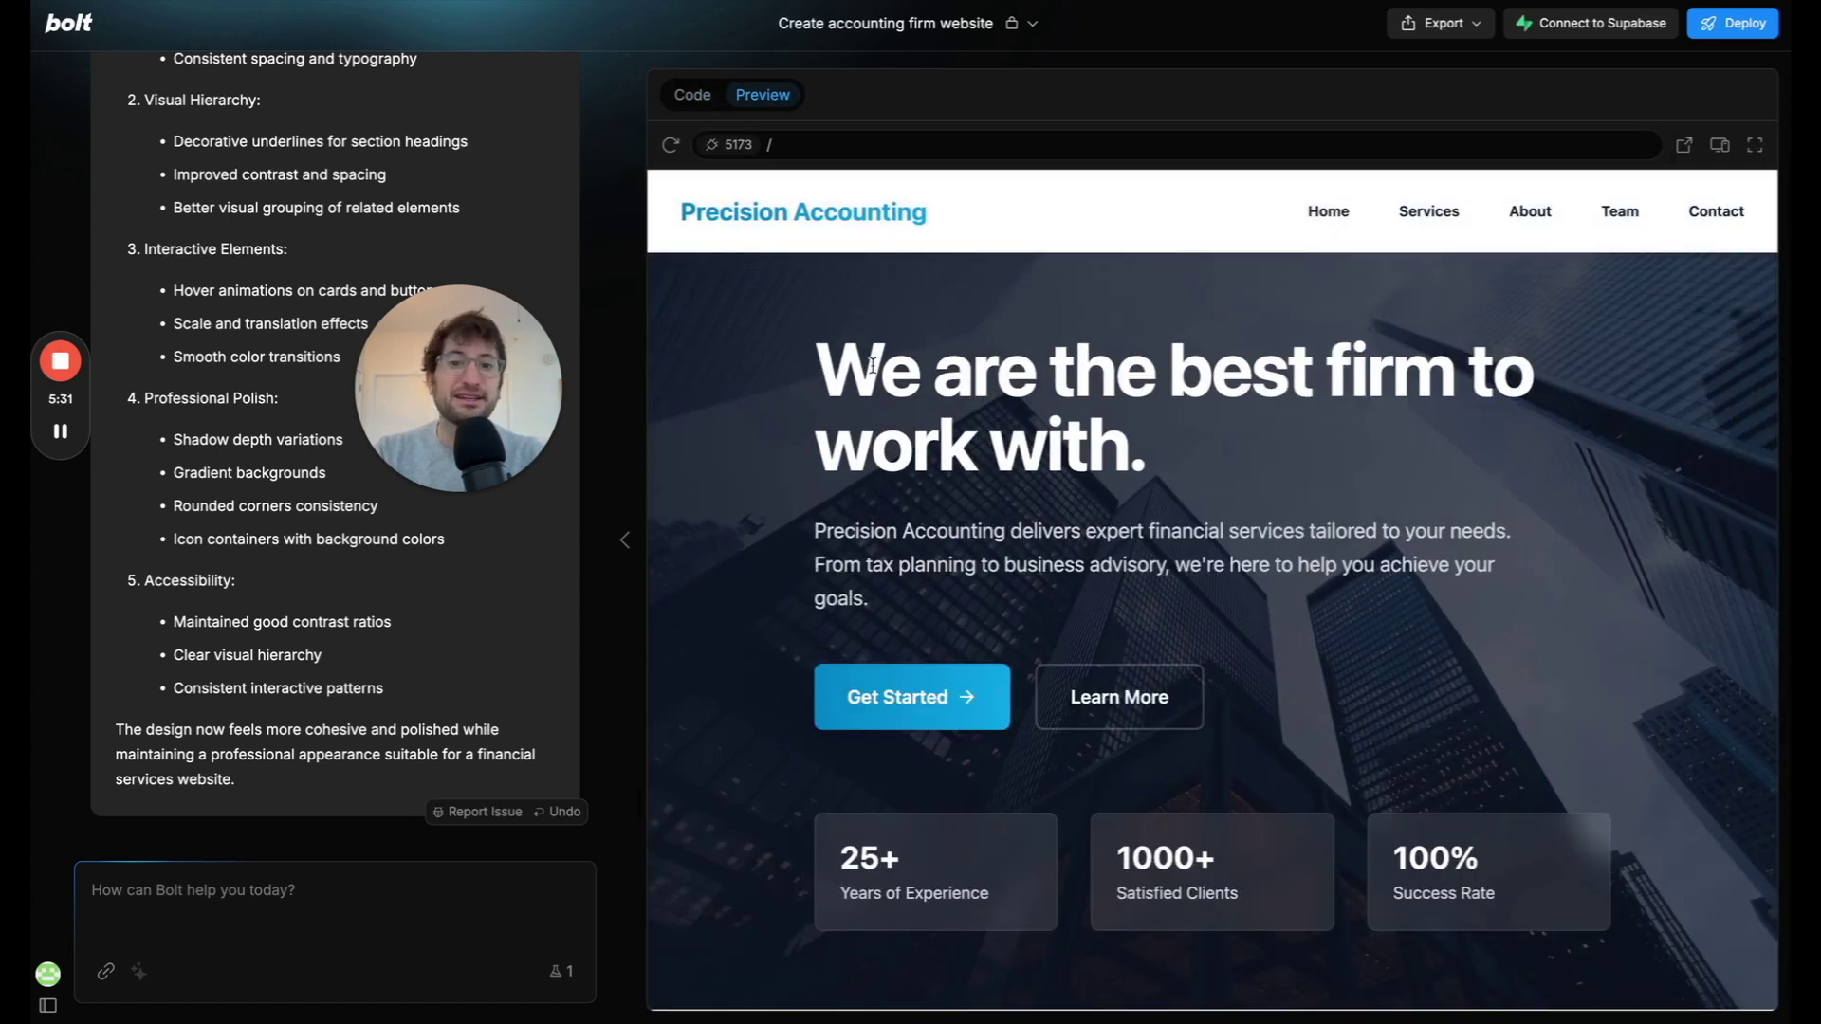
Look through the rest of the Home.tsx code and return to the website preview.
click(697, 94)
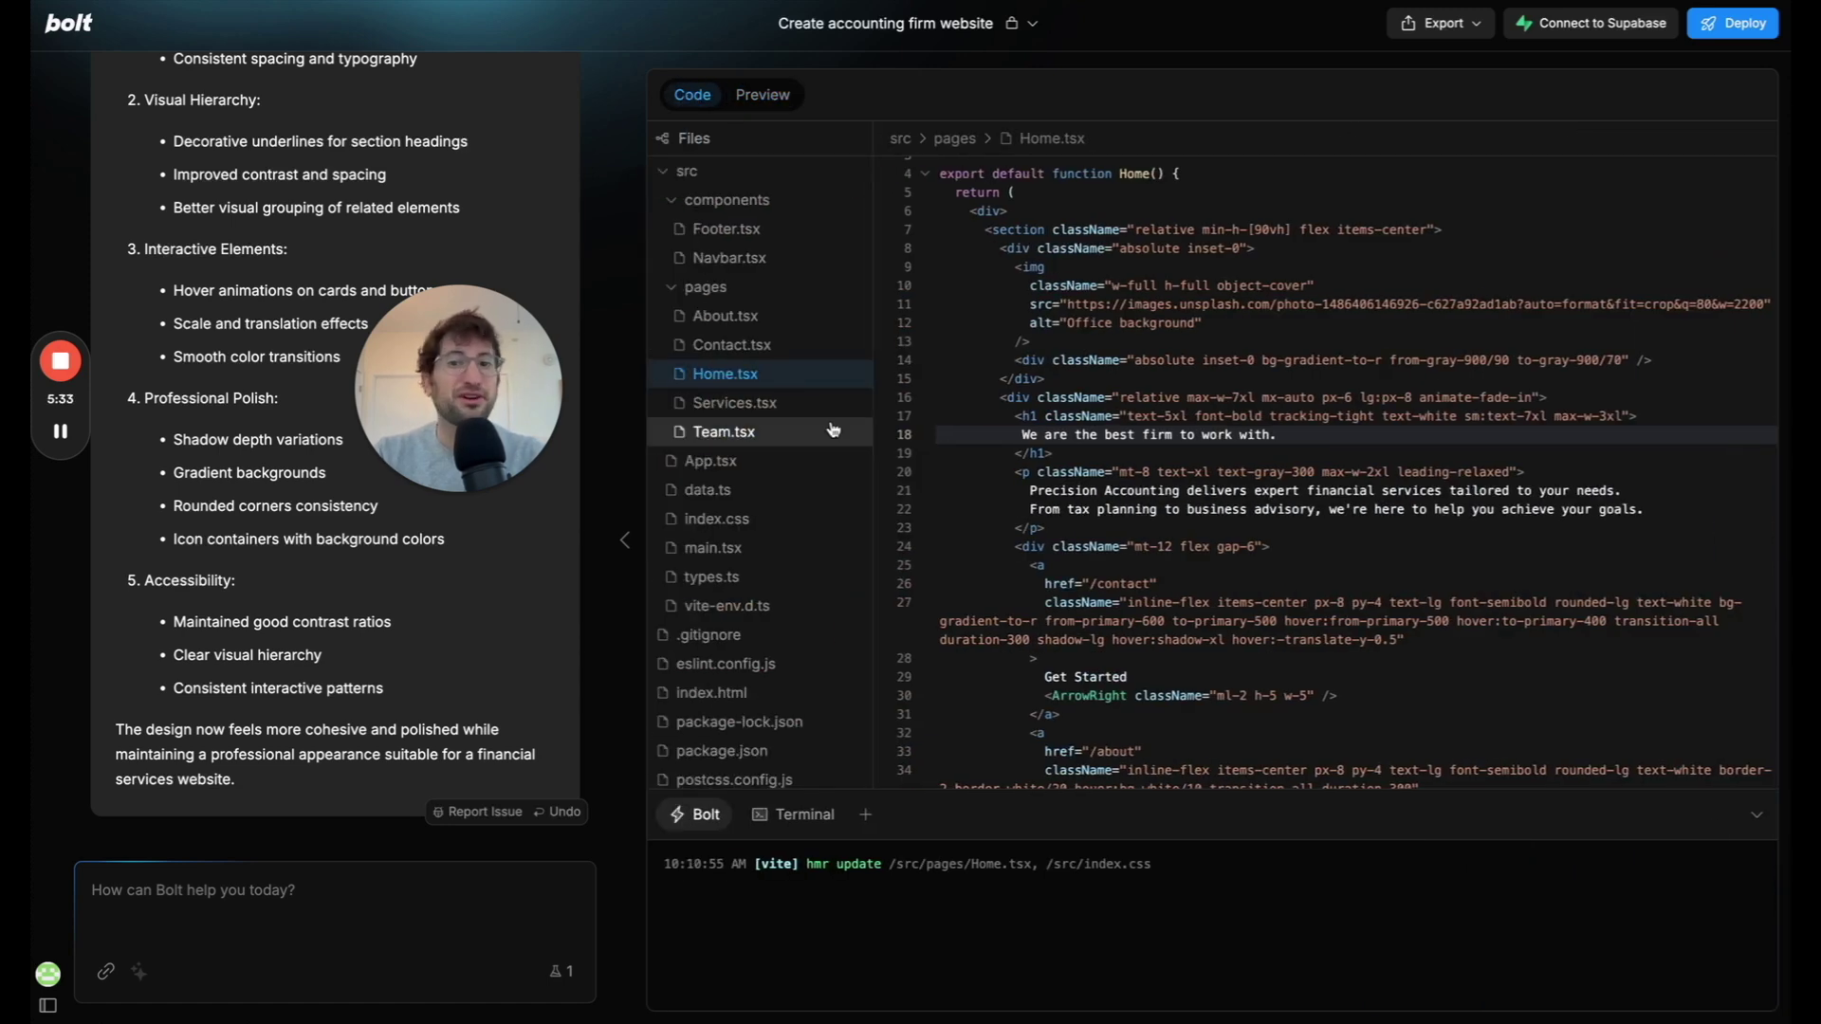
scroll(1270, 530, down, 20)
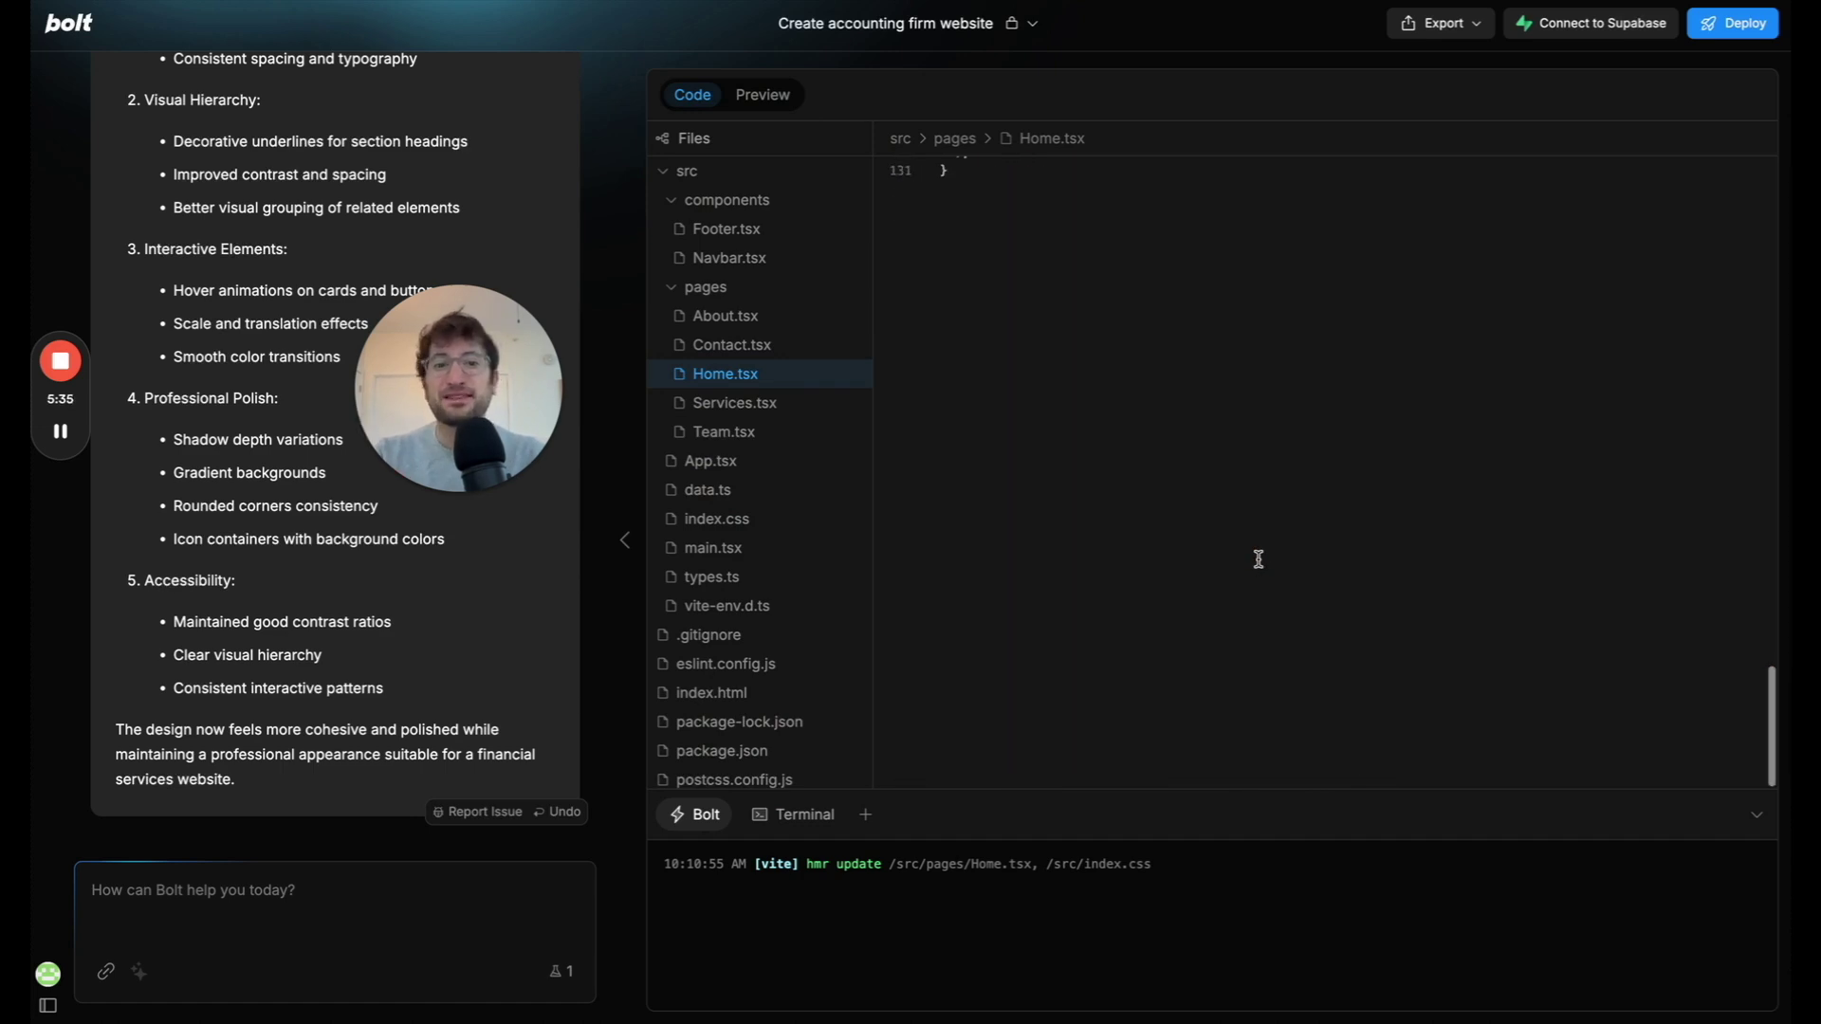
scroll(1259, 560, up, 6)
scroll(1259, 560, up, 10)
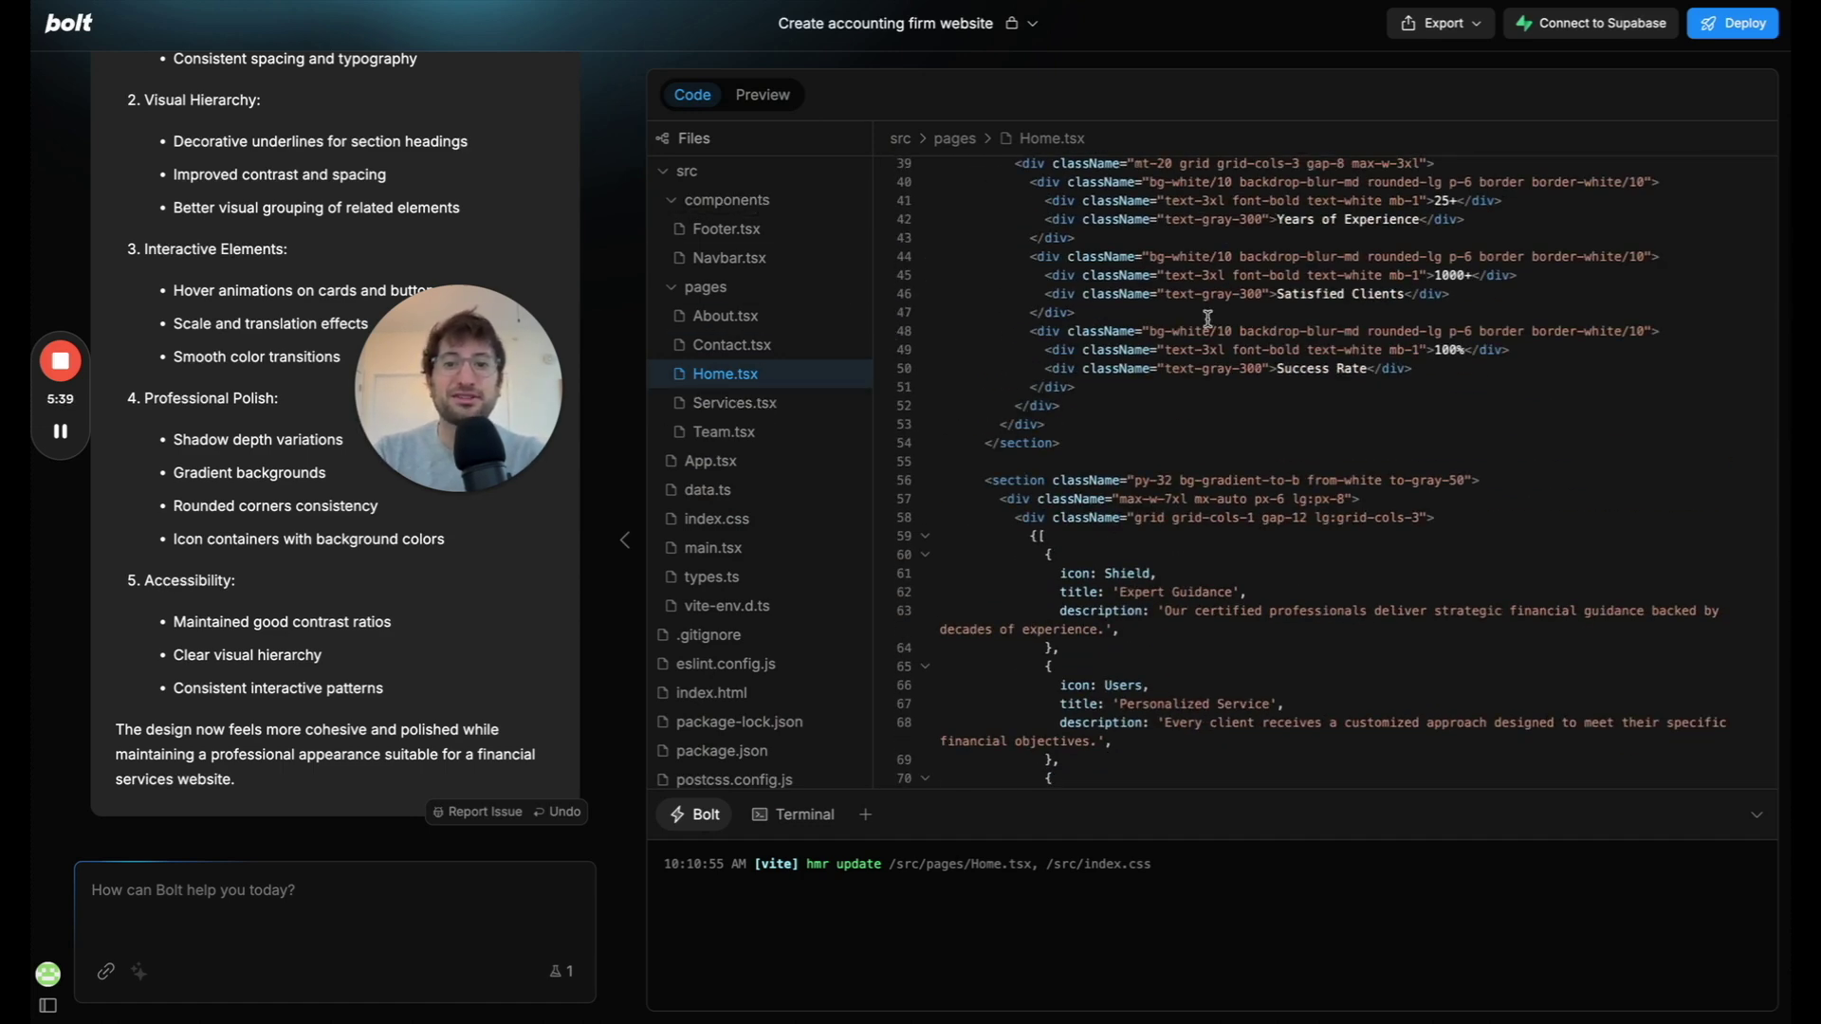
scroll(1208, 318, up, 7)
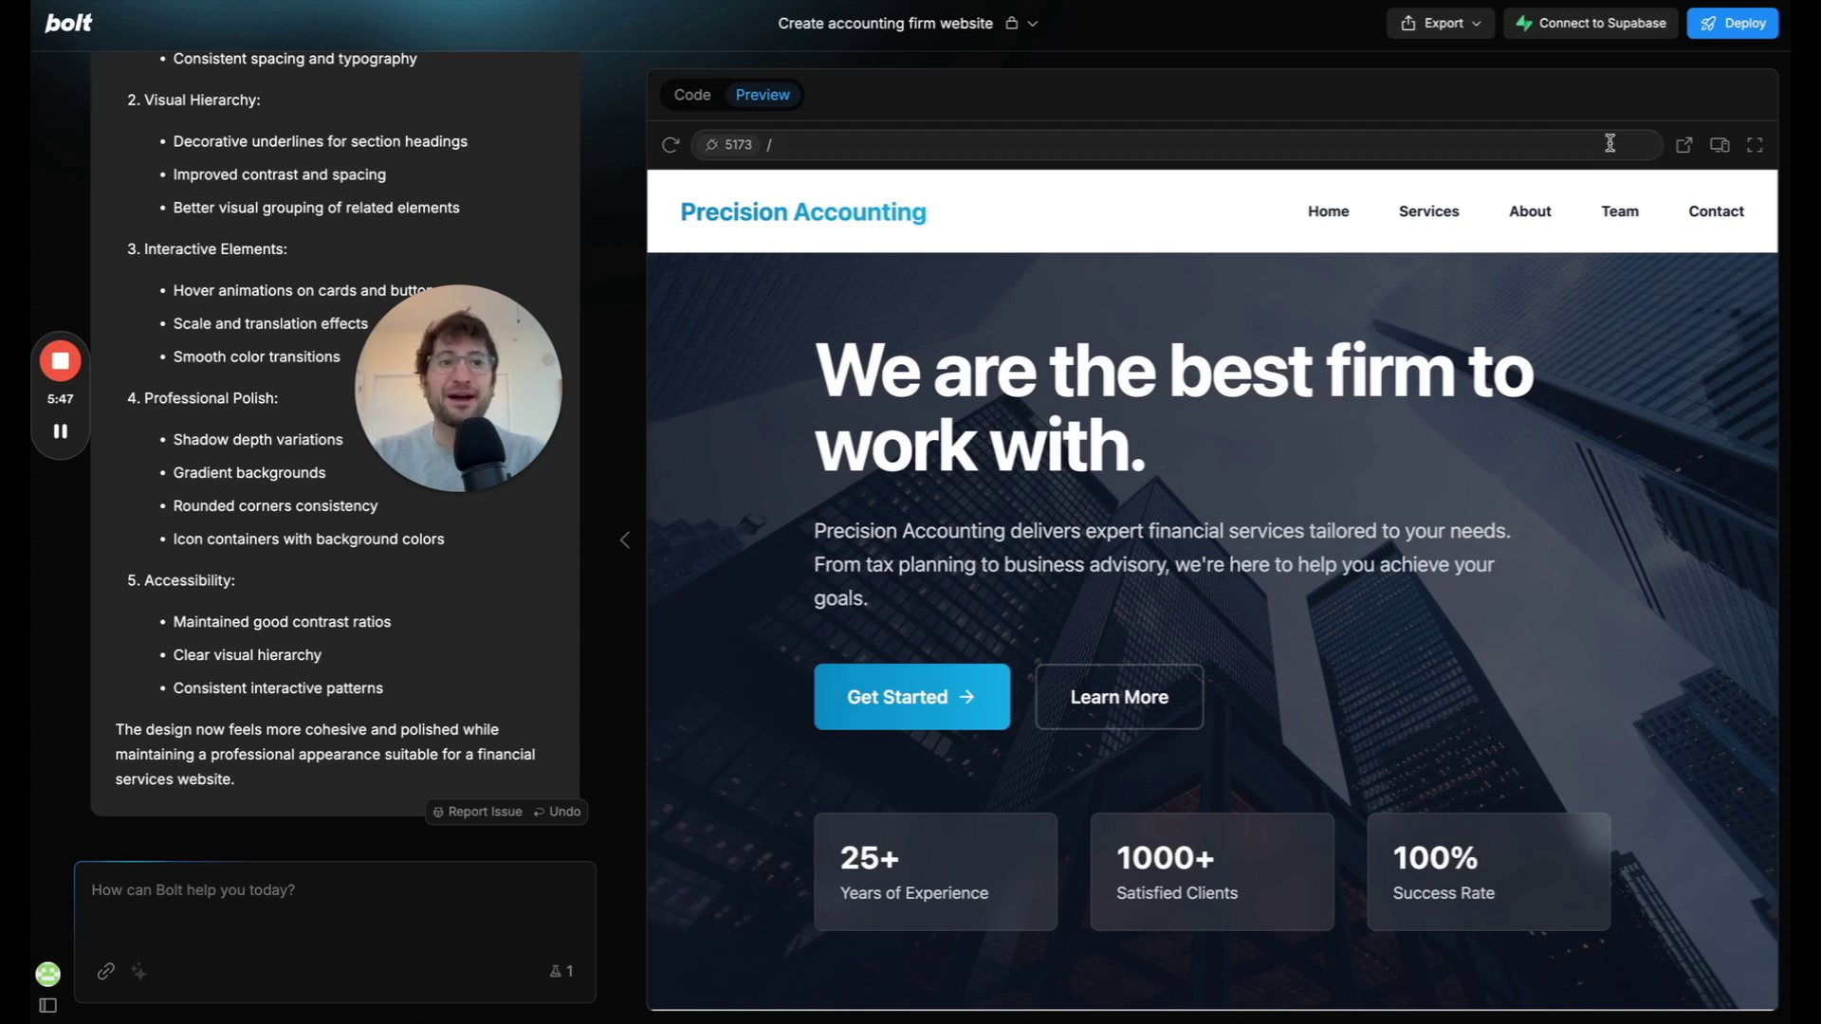
Deploy the application to Netlify, and test the live site's home page and Services link.
click(1725, 24)
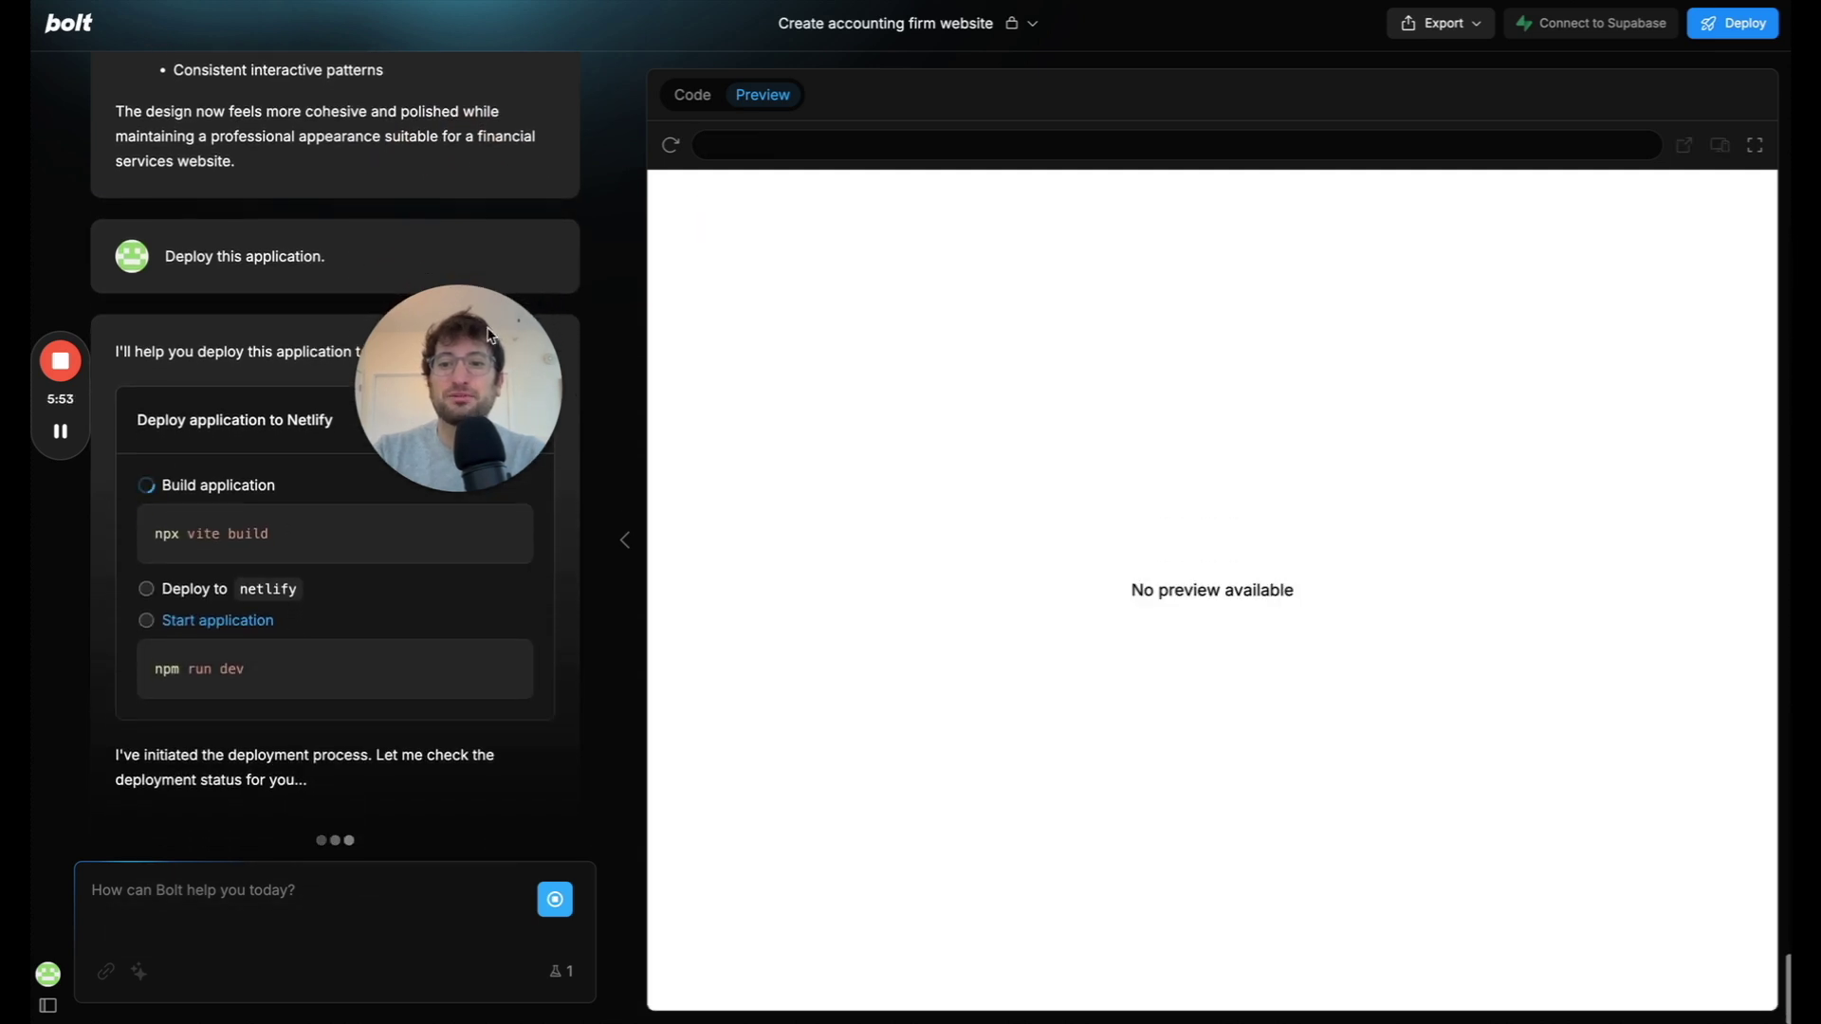
drag(489, 334, 694, 208)
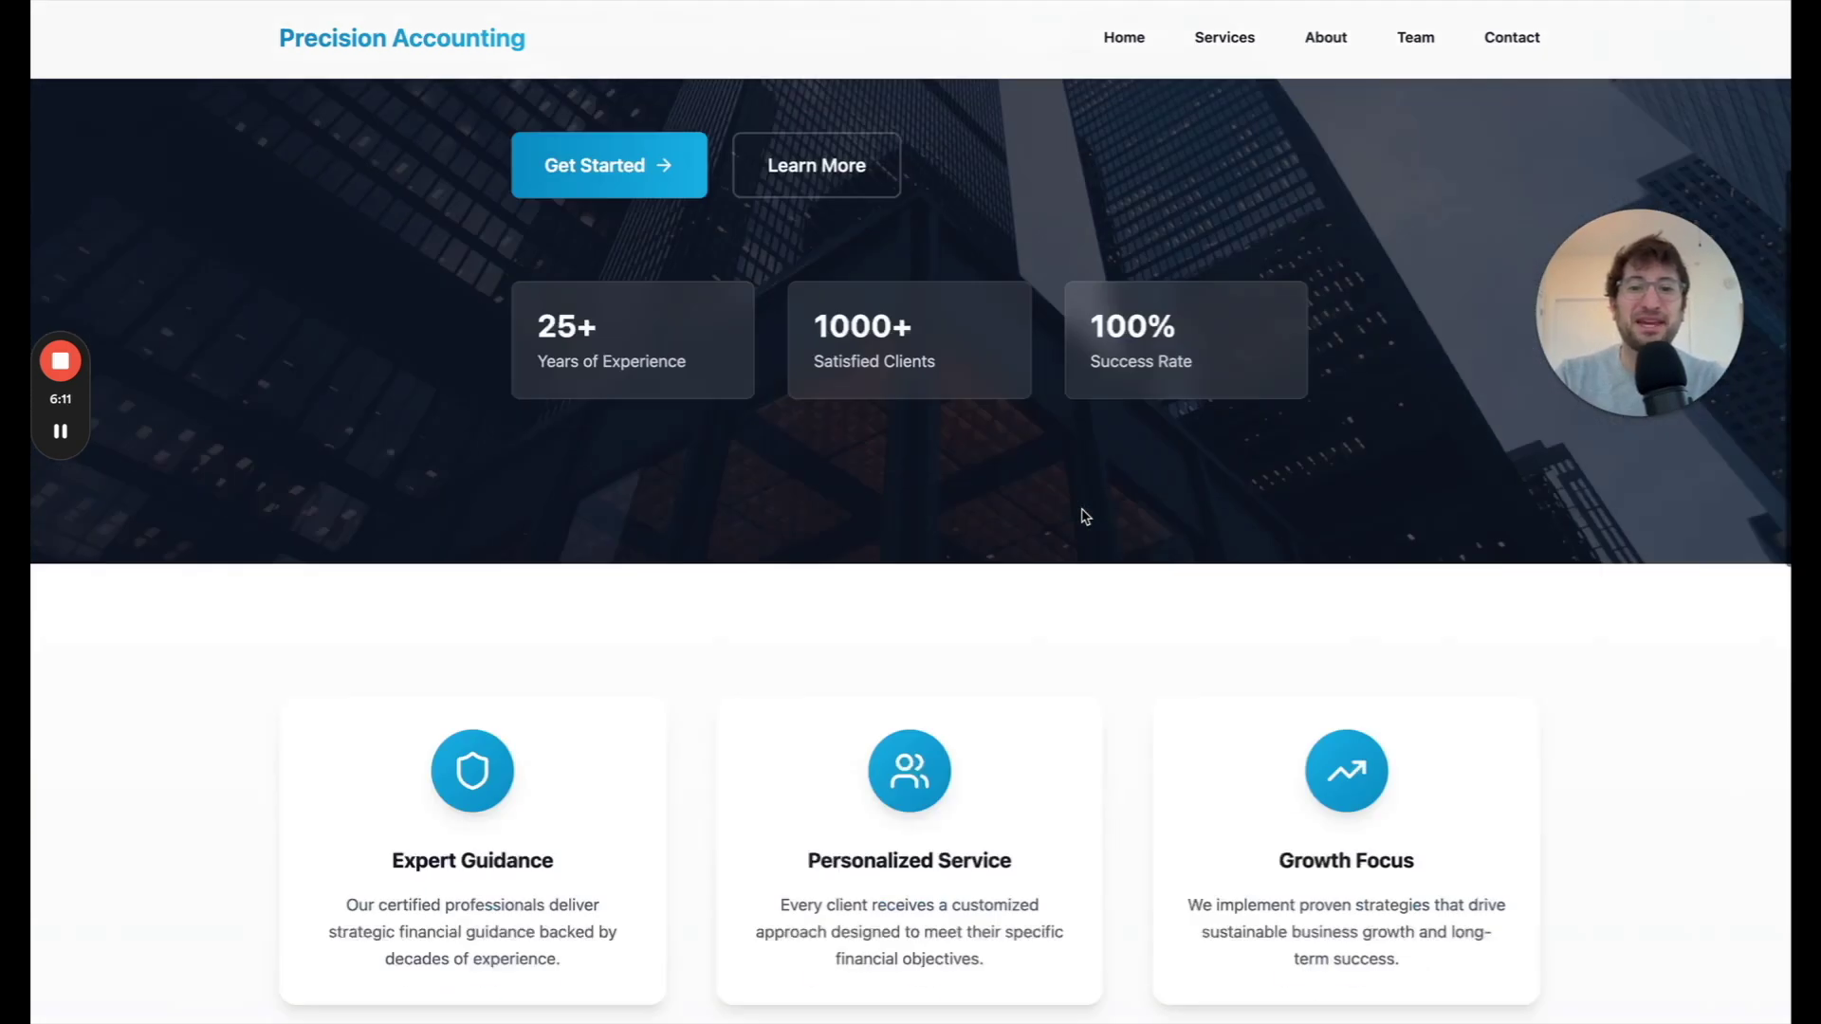
scroll(1085, 516, up, 15)
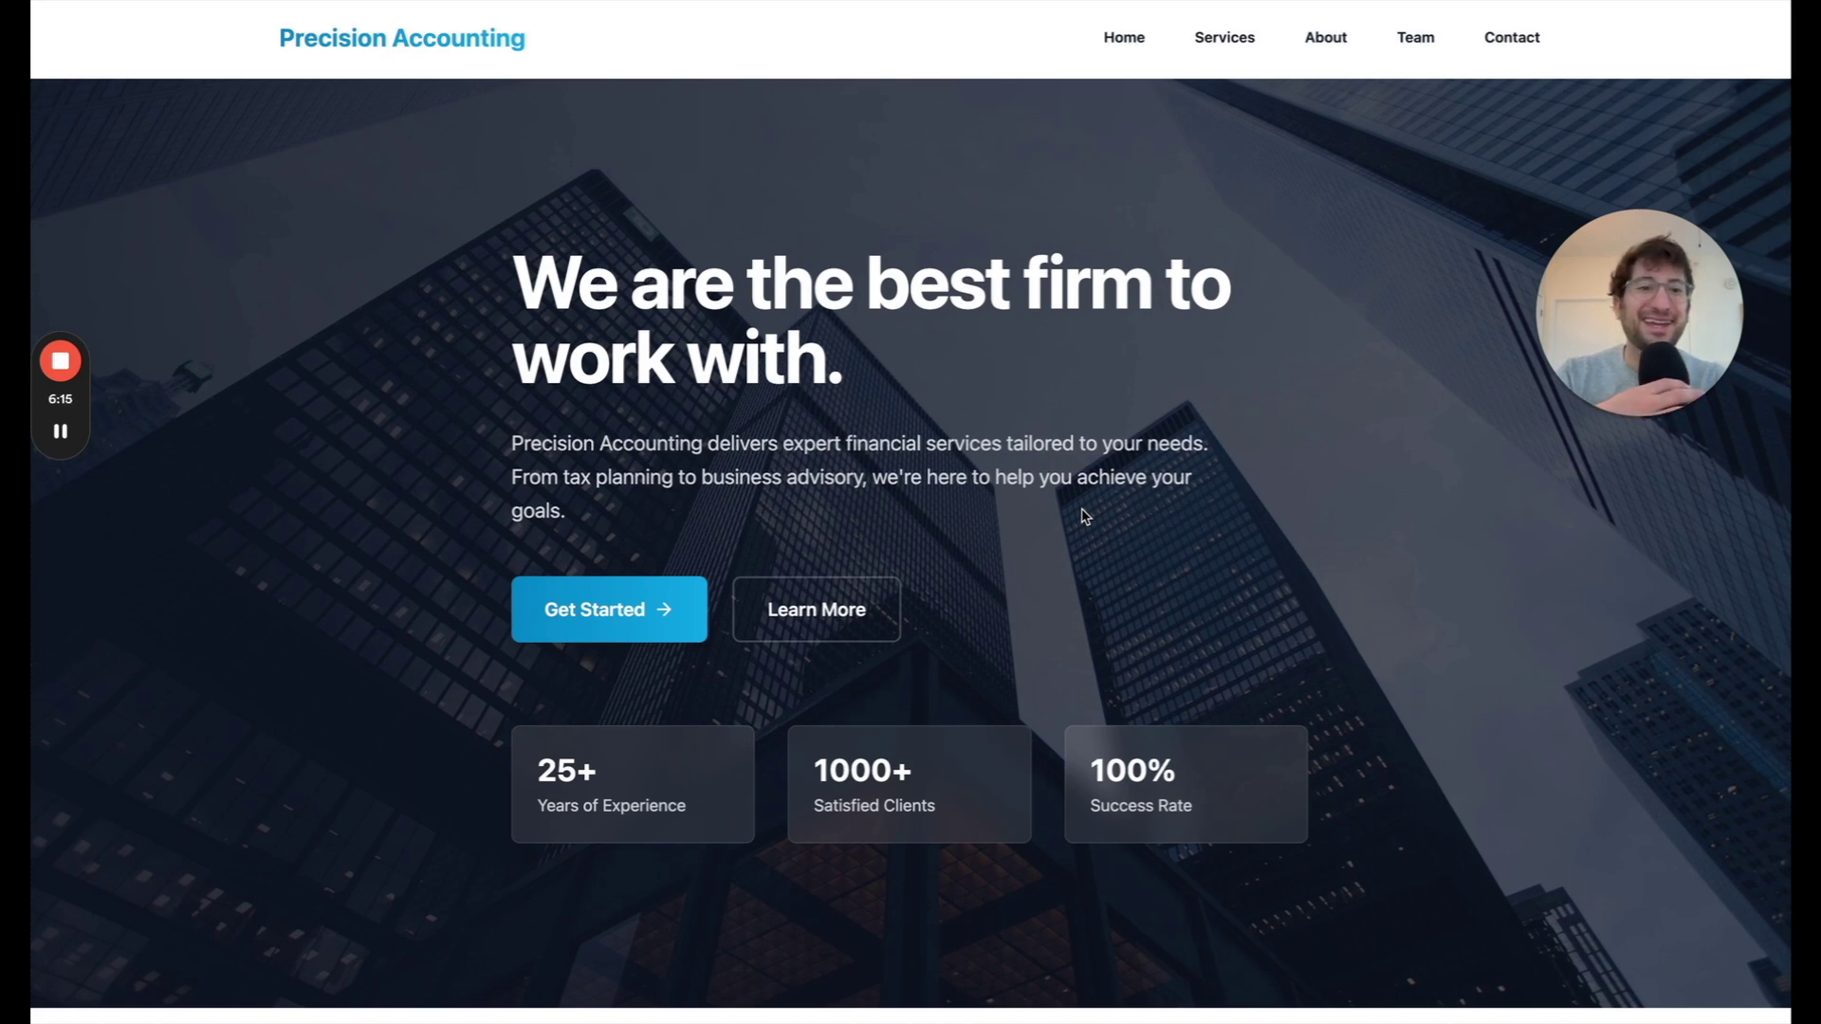
click(1236, 46)
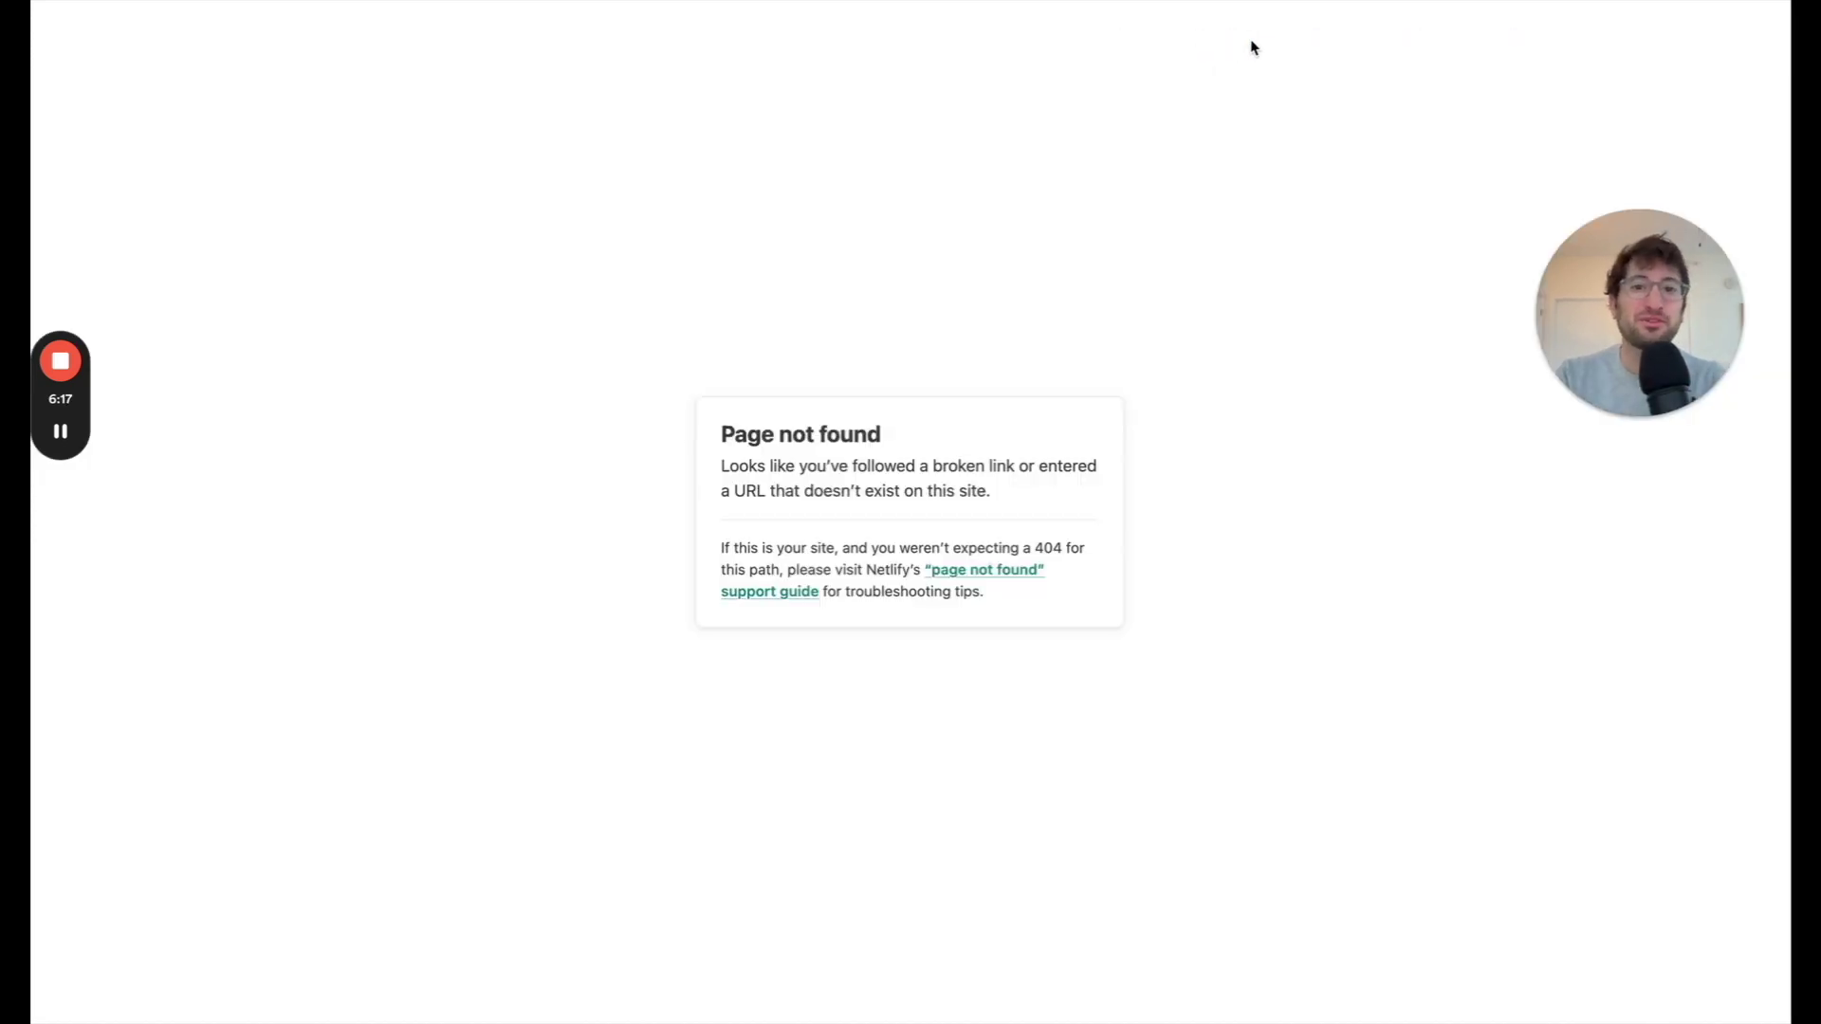
Test the Services and About links on the live site, going back to the home page after each attempt.
key(alt+Left)
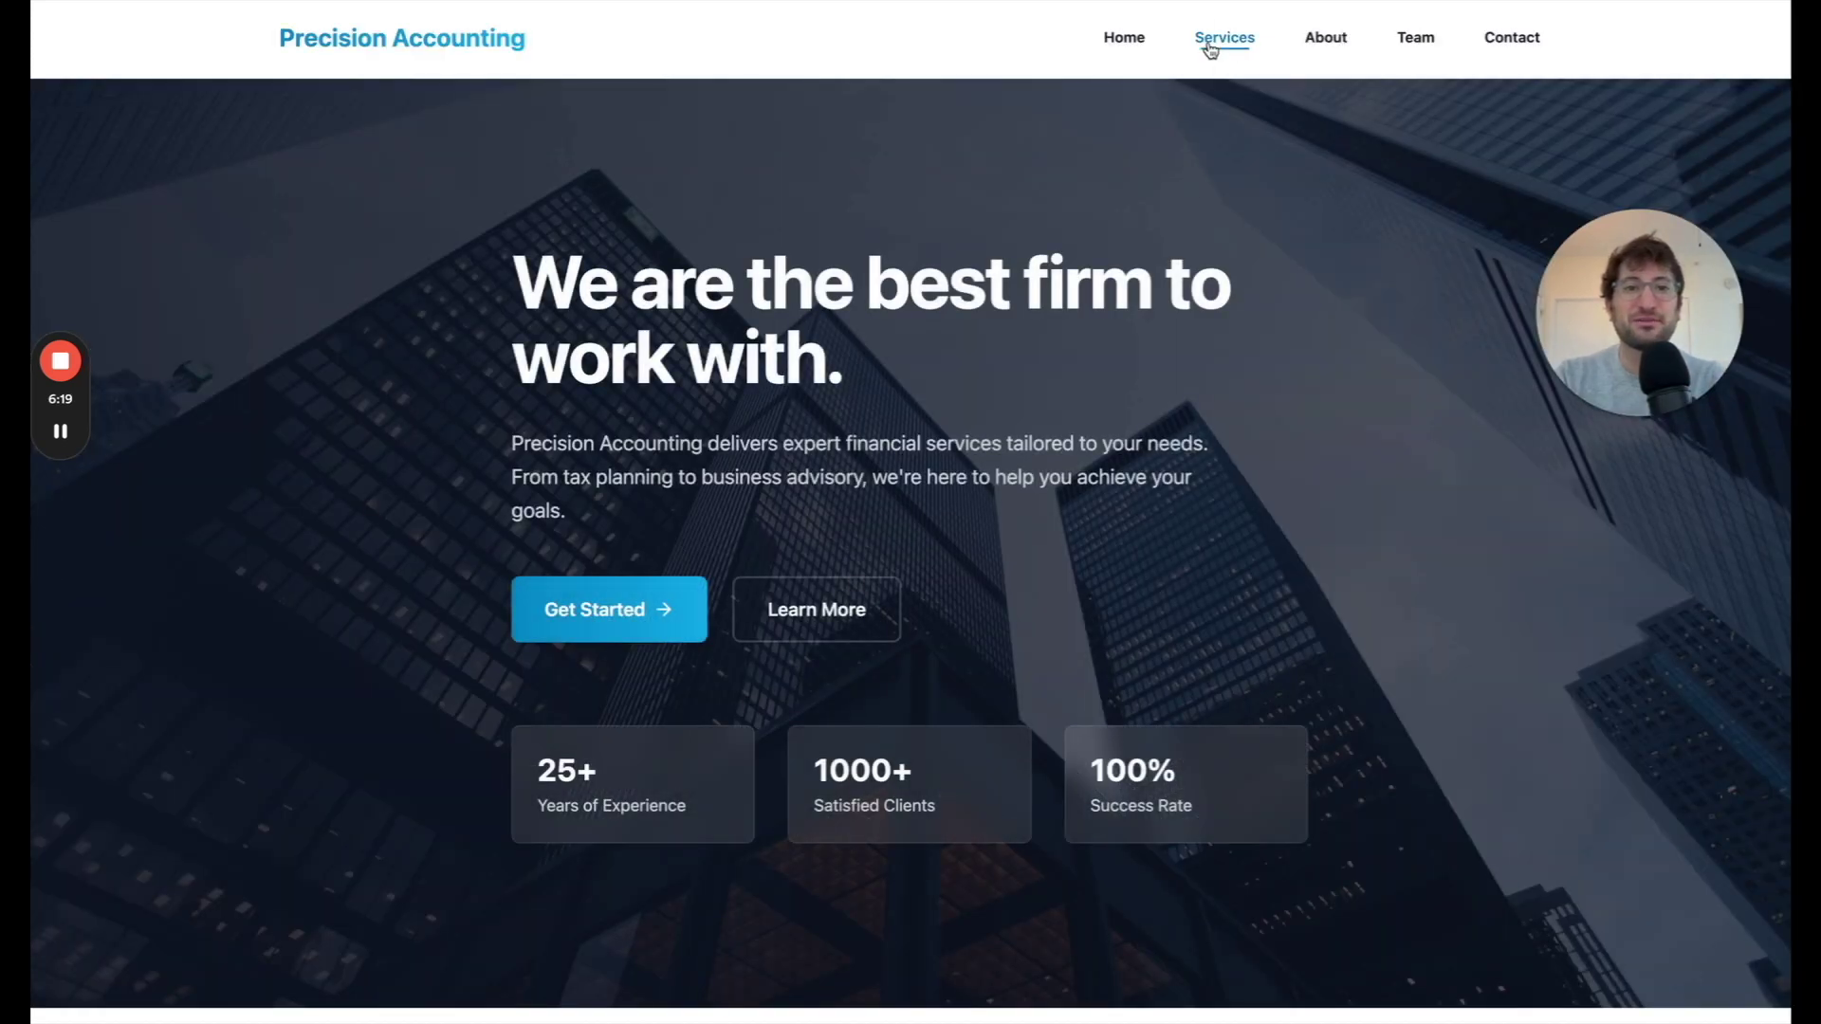
click(1220, 43)
key(alt+Left)
click(1324, 43)
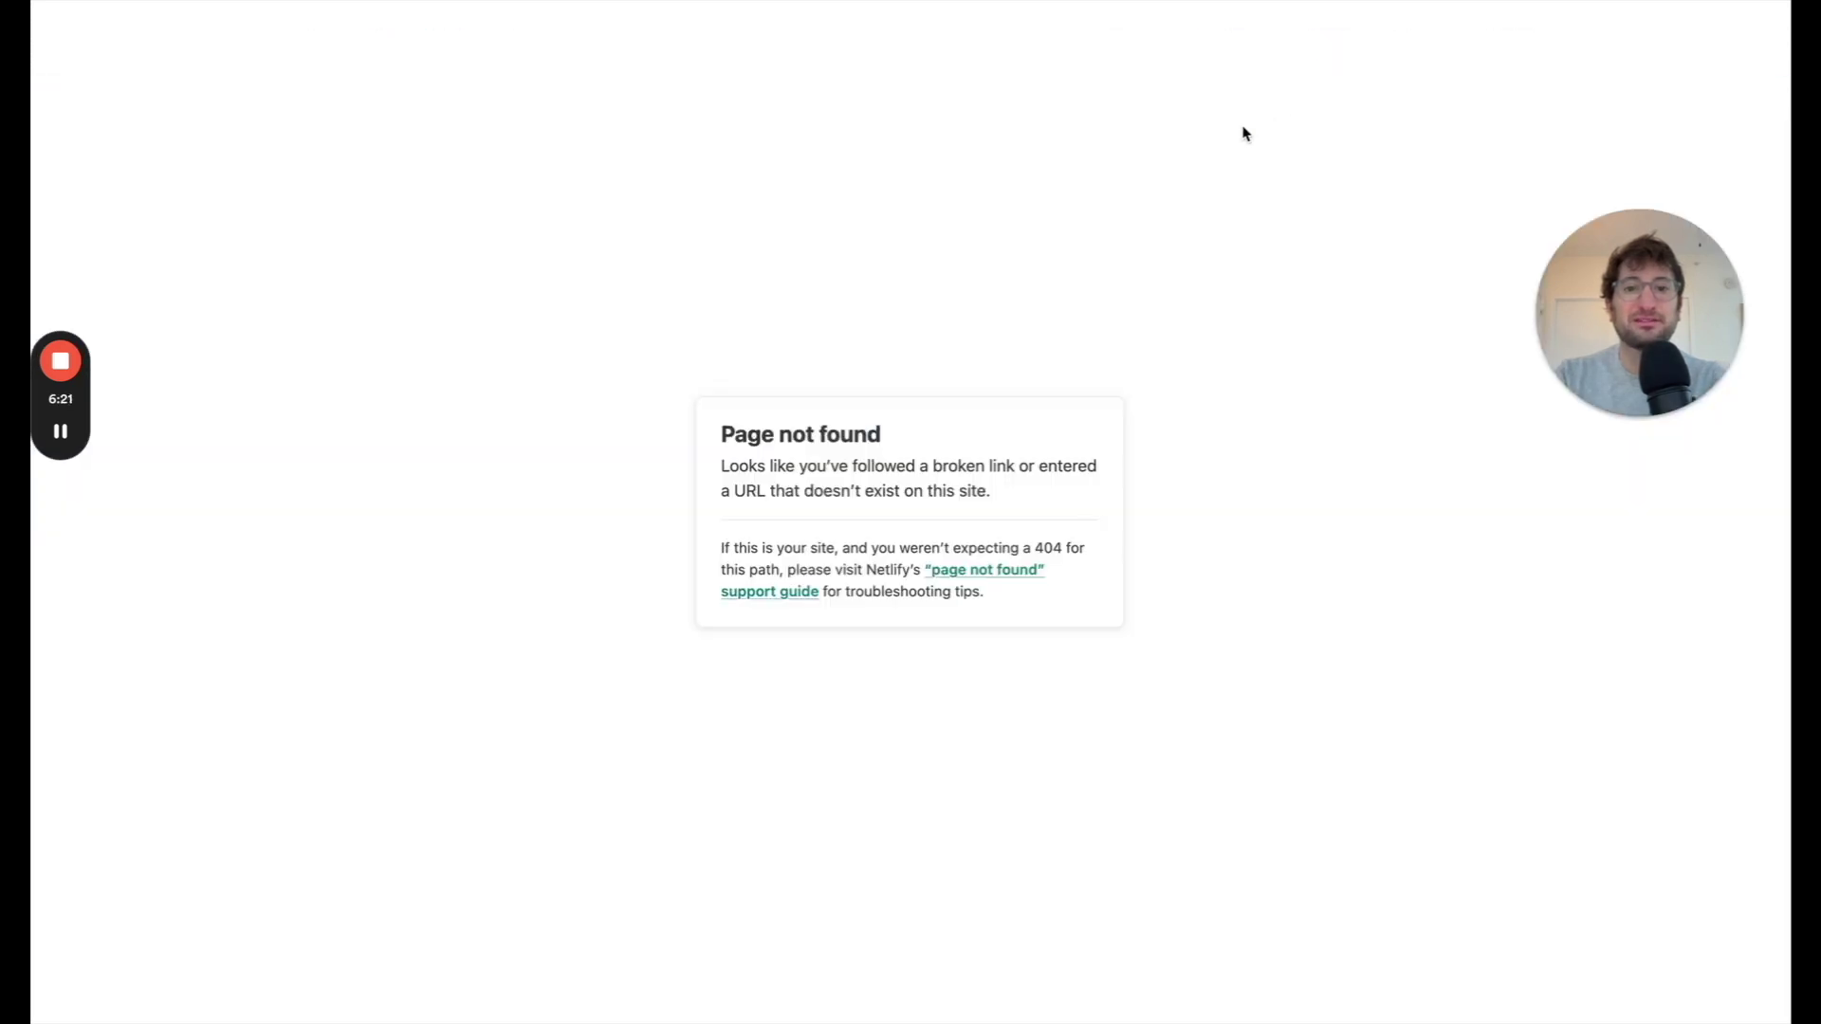
scroll(1244, 133, left, 5)
click(1185, 54)
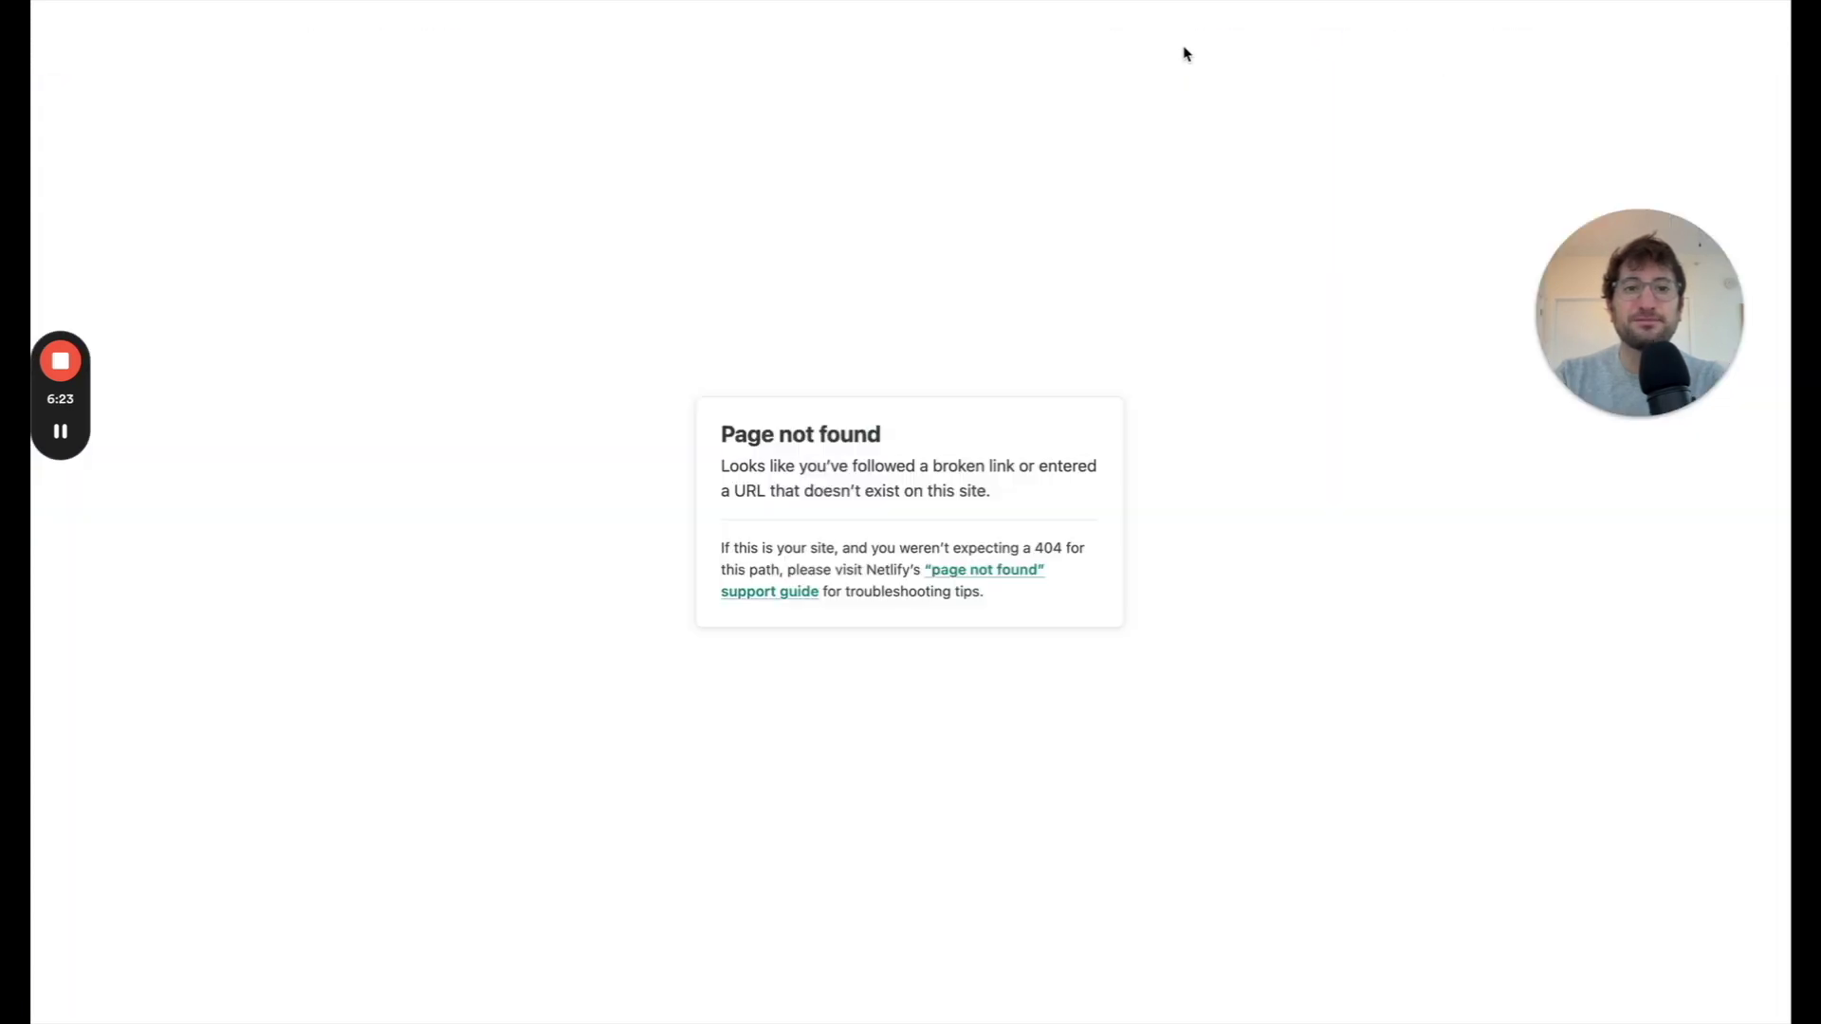
scroll(1184, 55, left, 5)
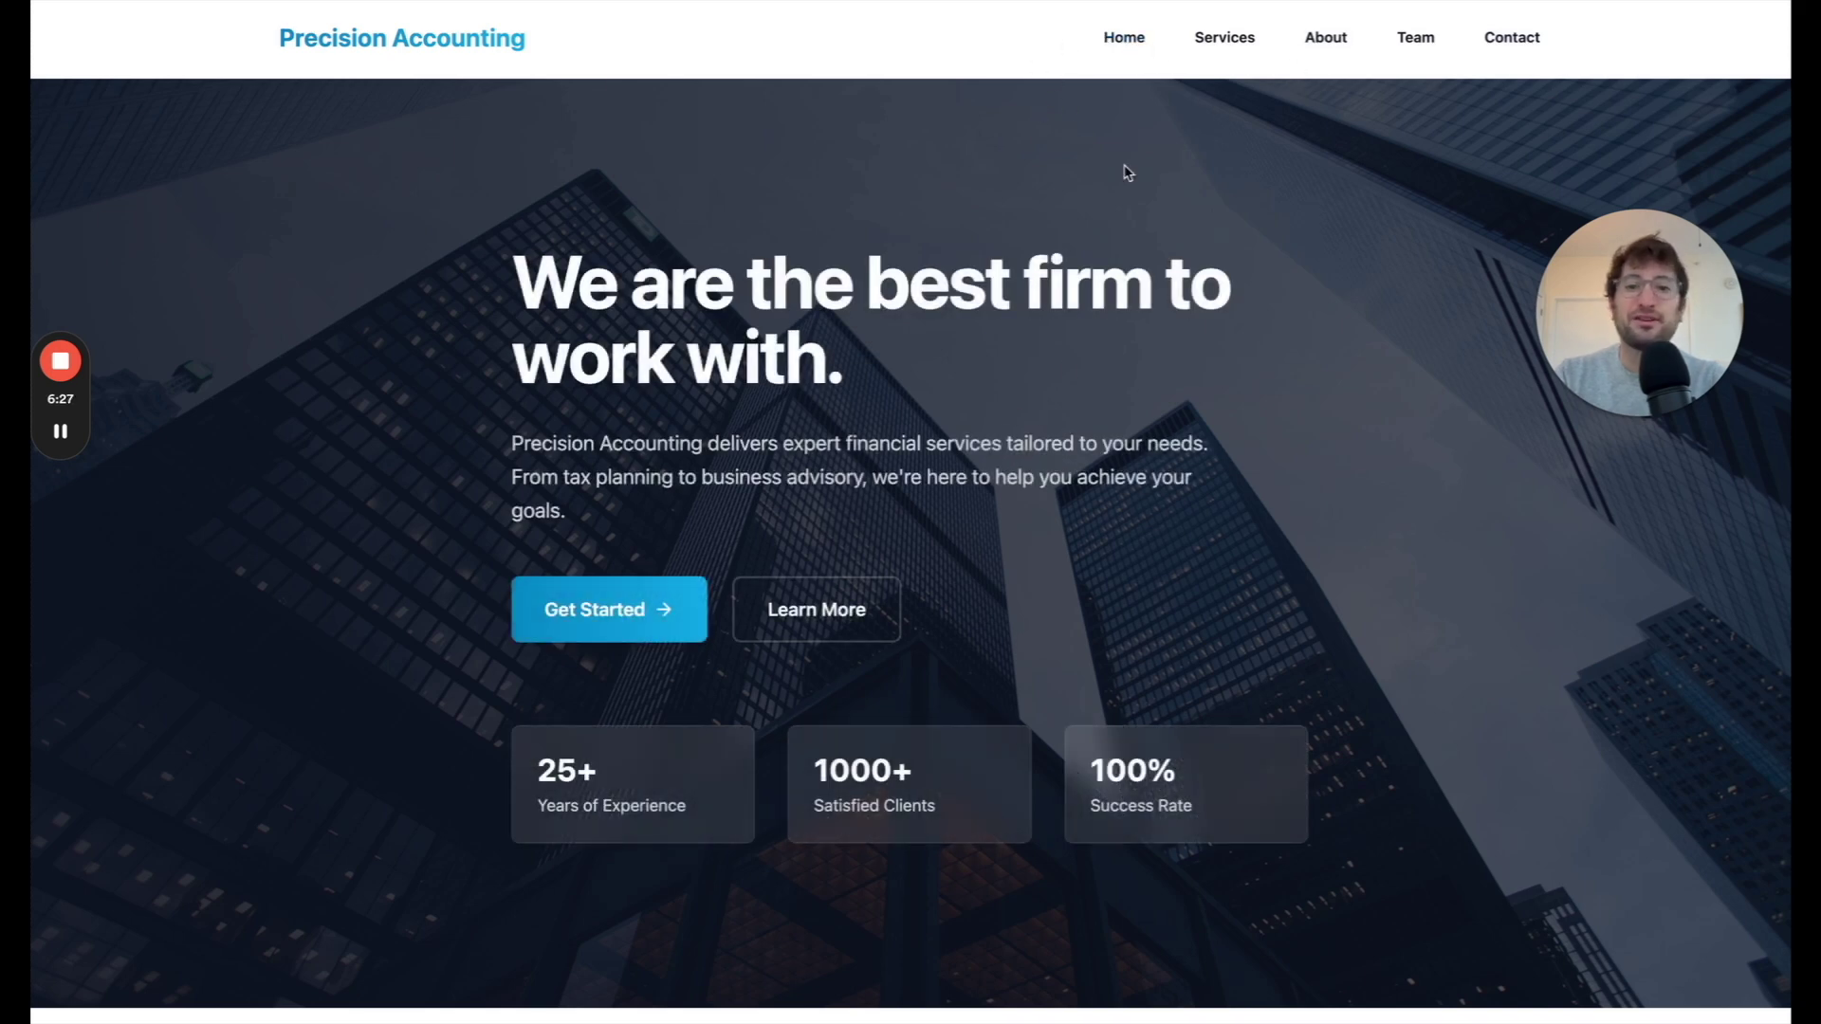
click(1228, 43)
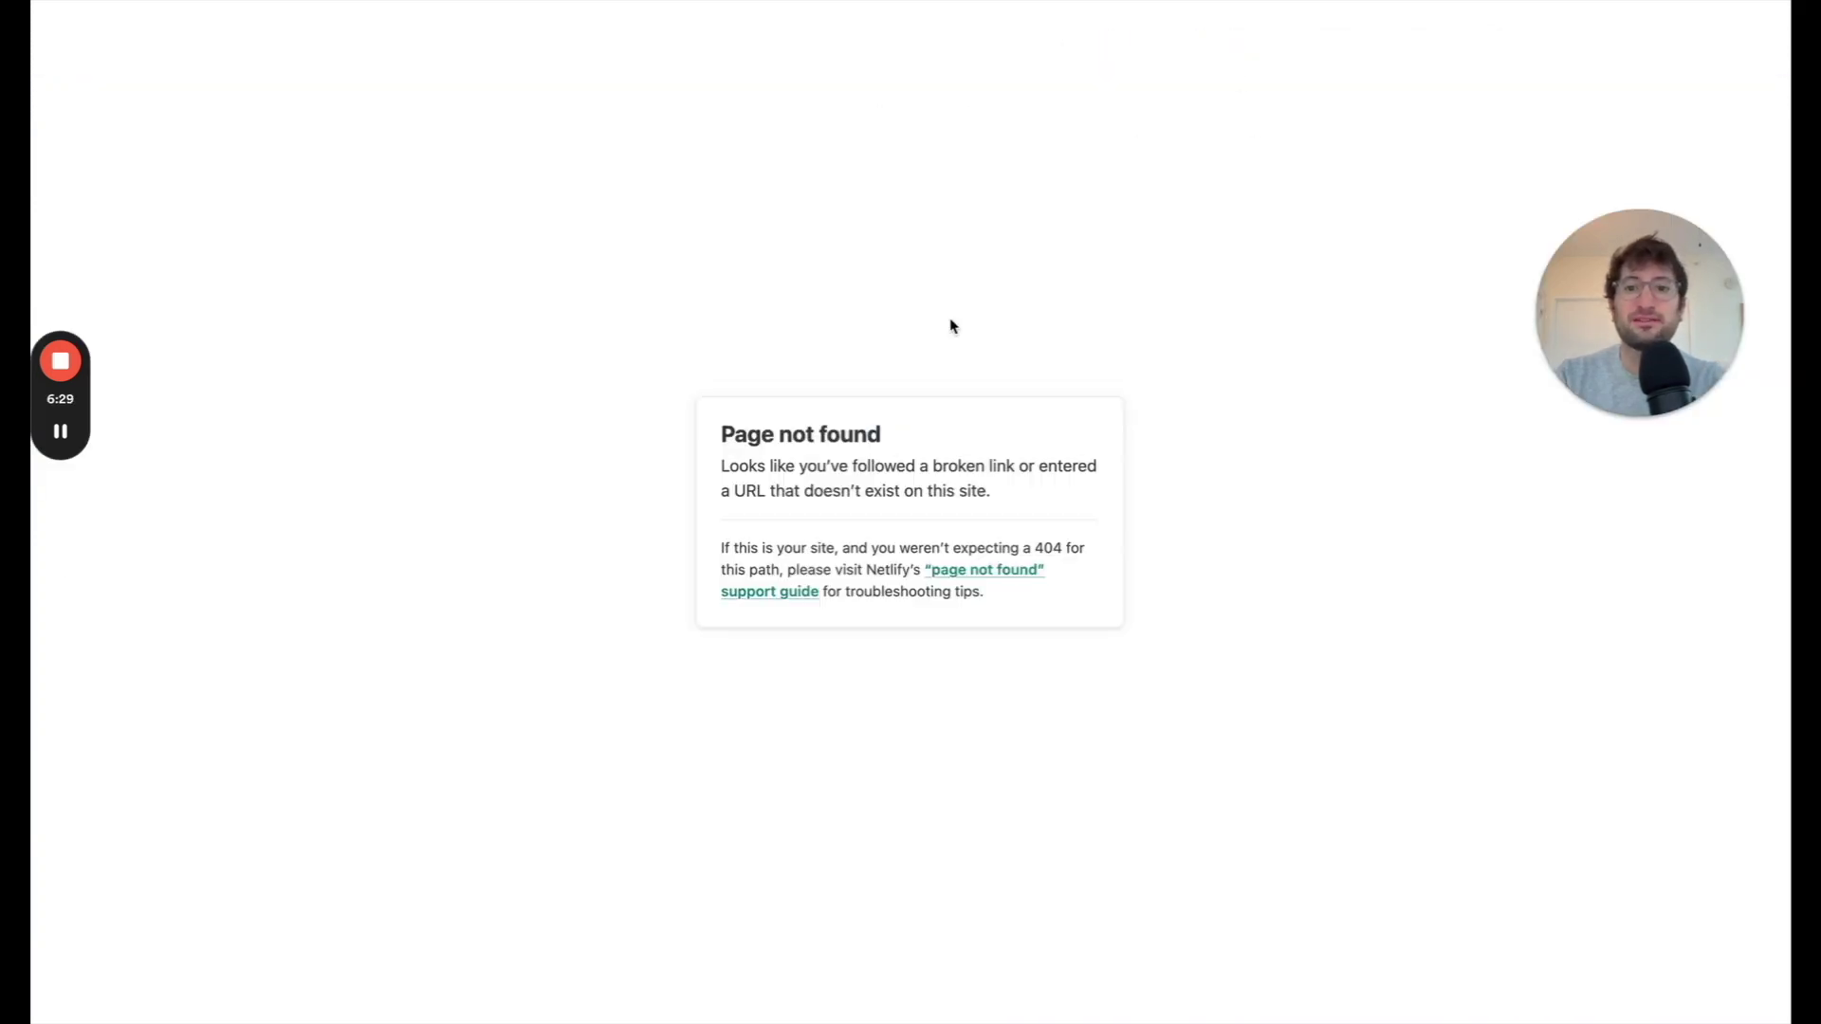
scroll(954, 326, left, 5)
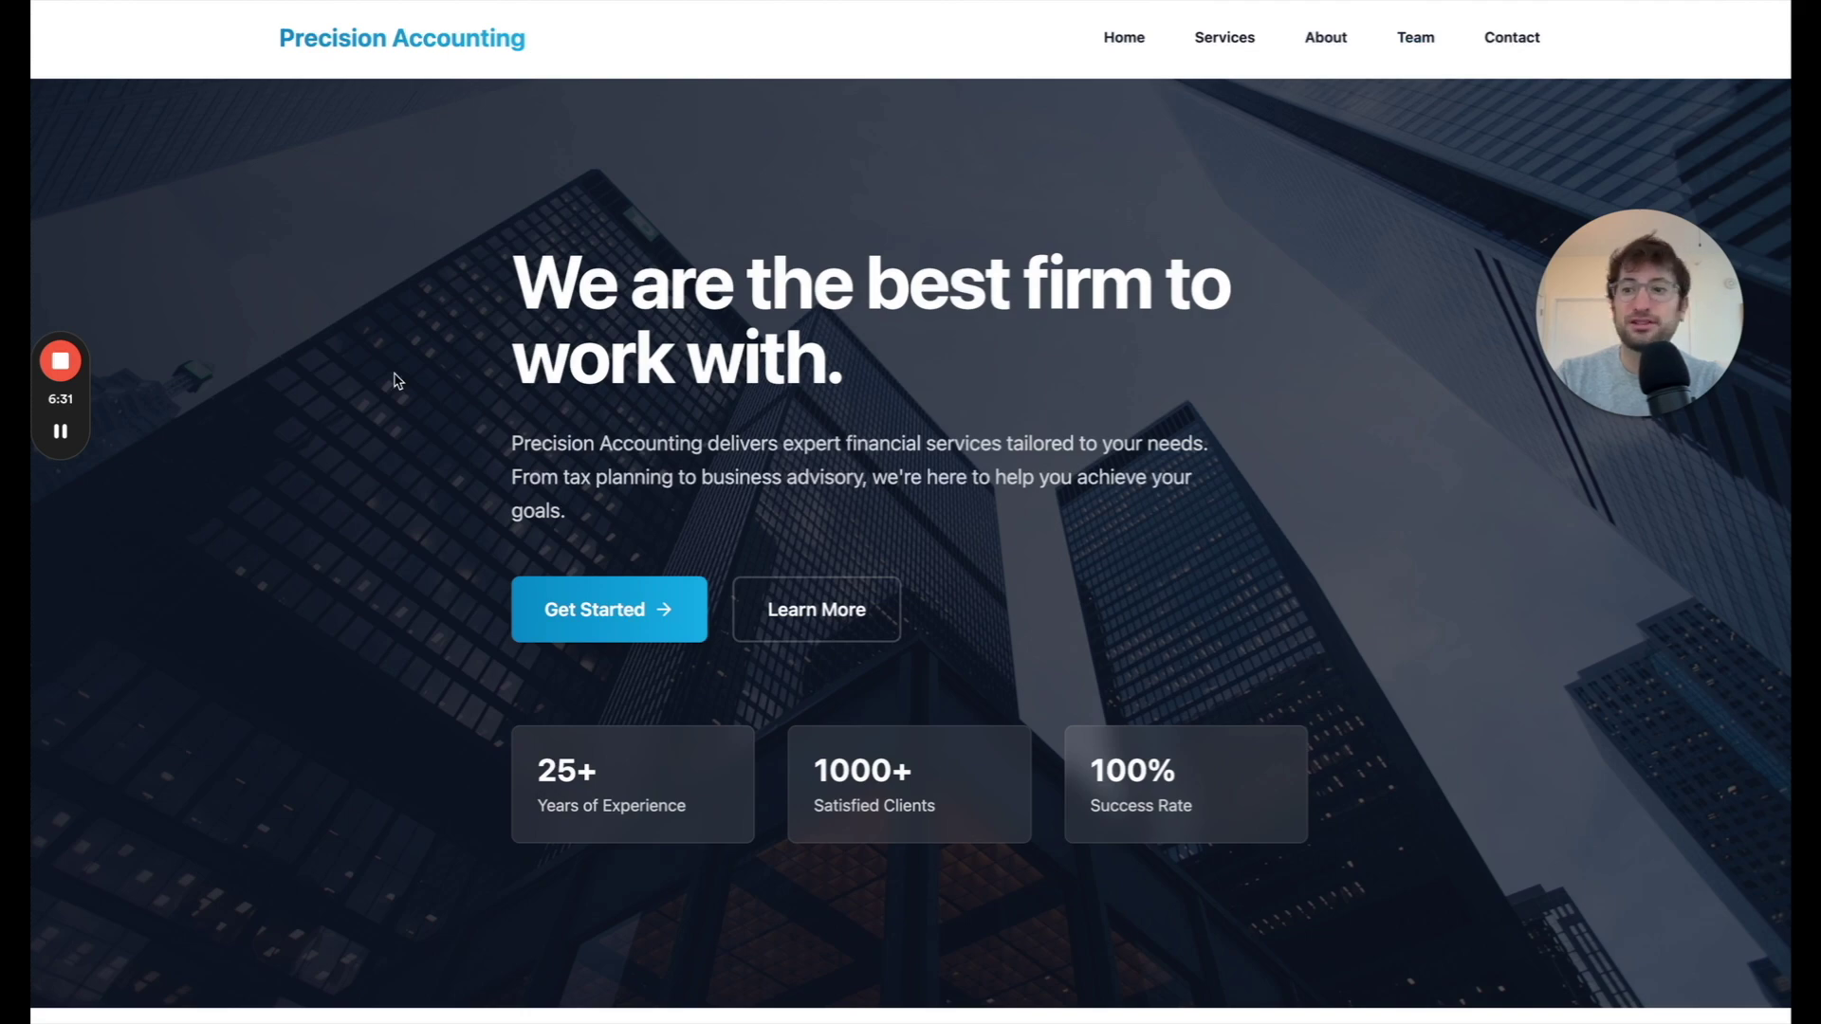
Close the live site and send Bolt the prompt "On the deployed version, I can't click to other pages, only the home page works".
key(super+w)
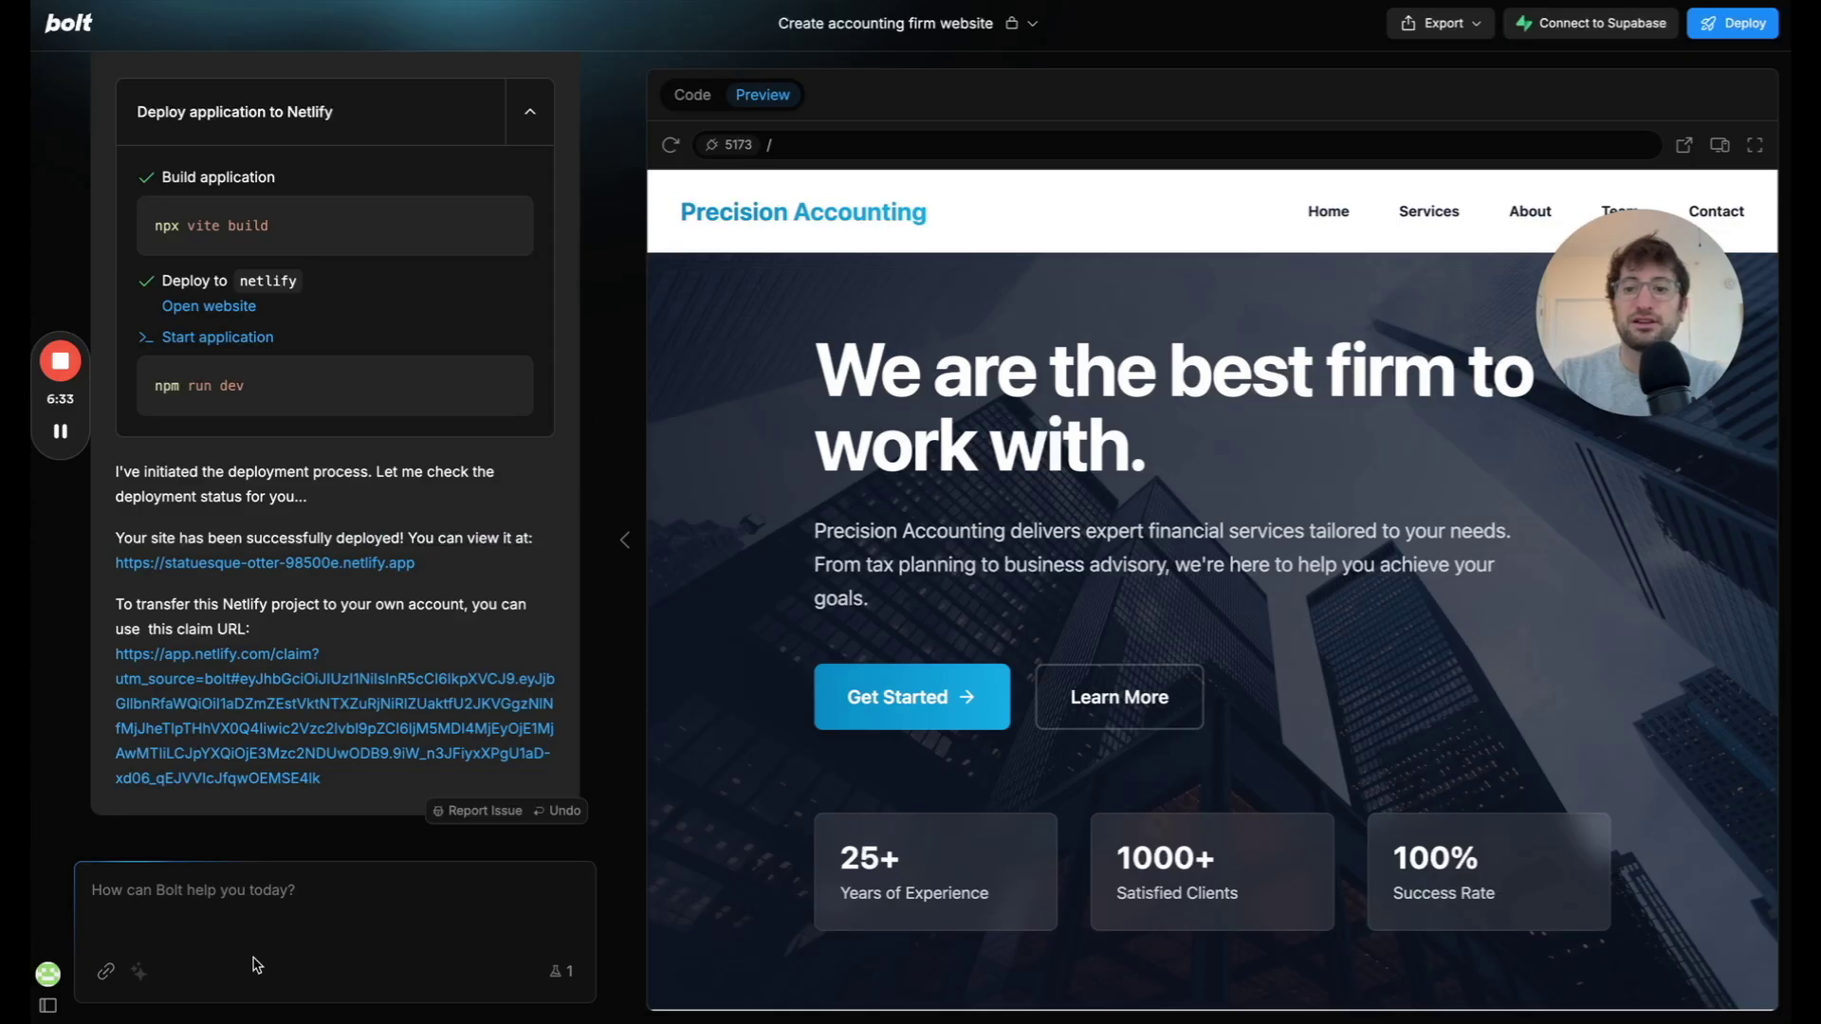
click(256, 868)
text(On the deployed version, I can't click to other pages, only the home page works)
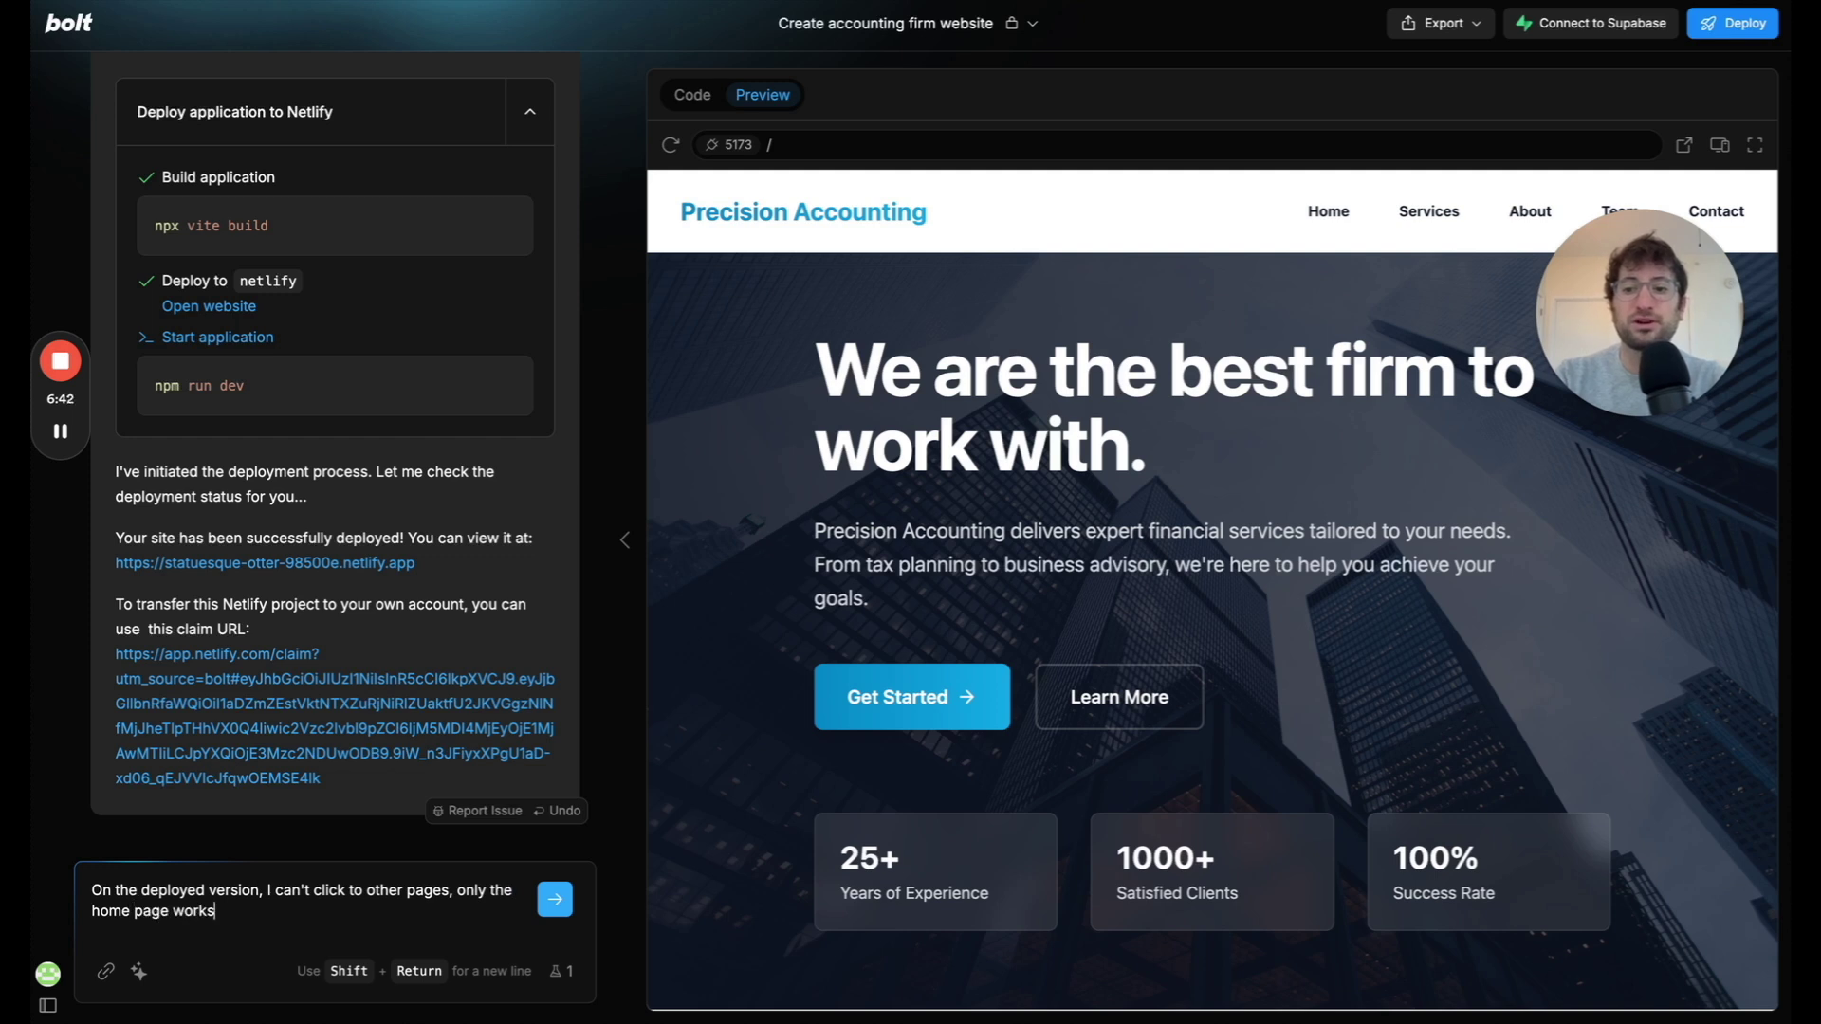
key(Return)
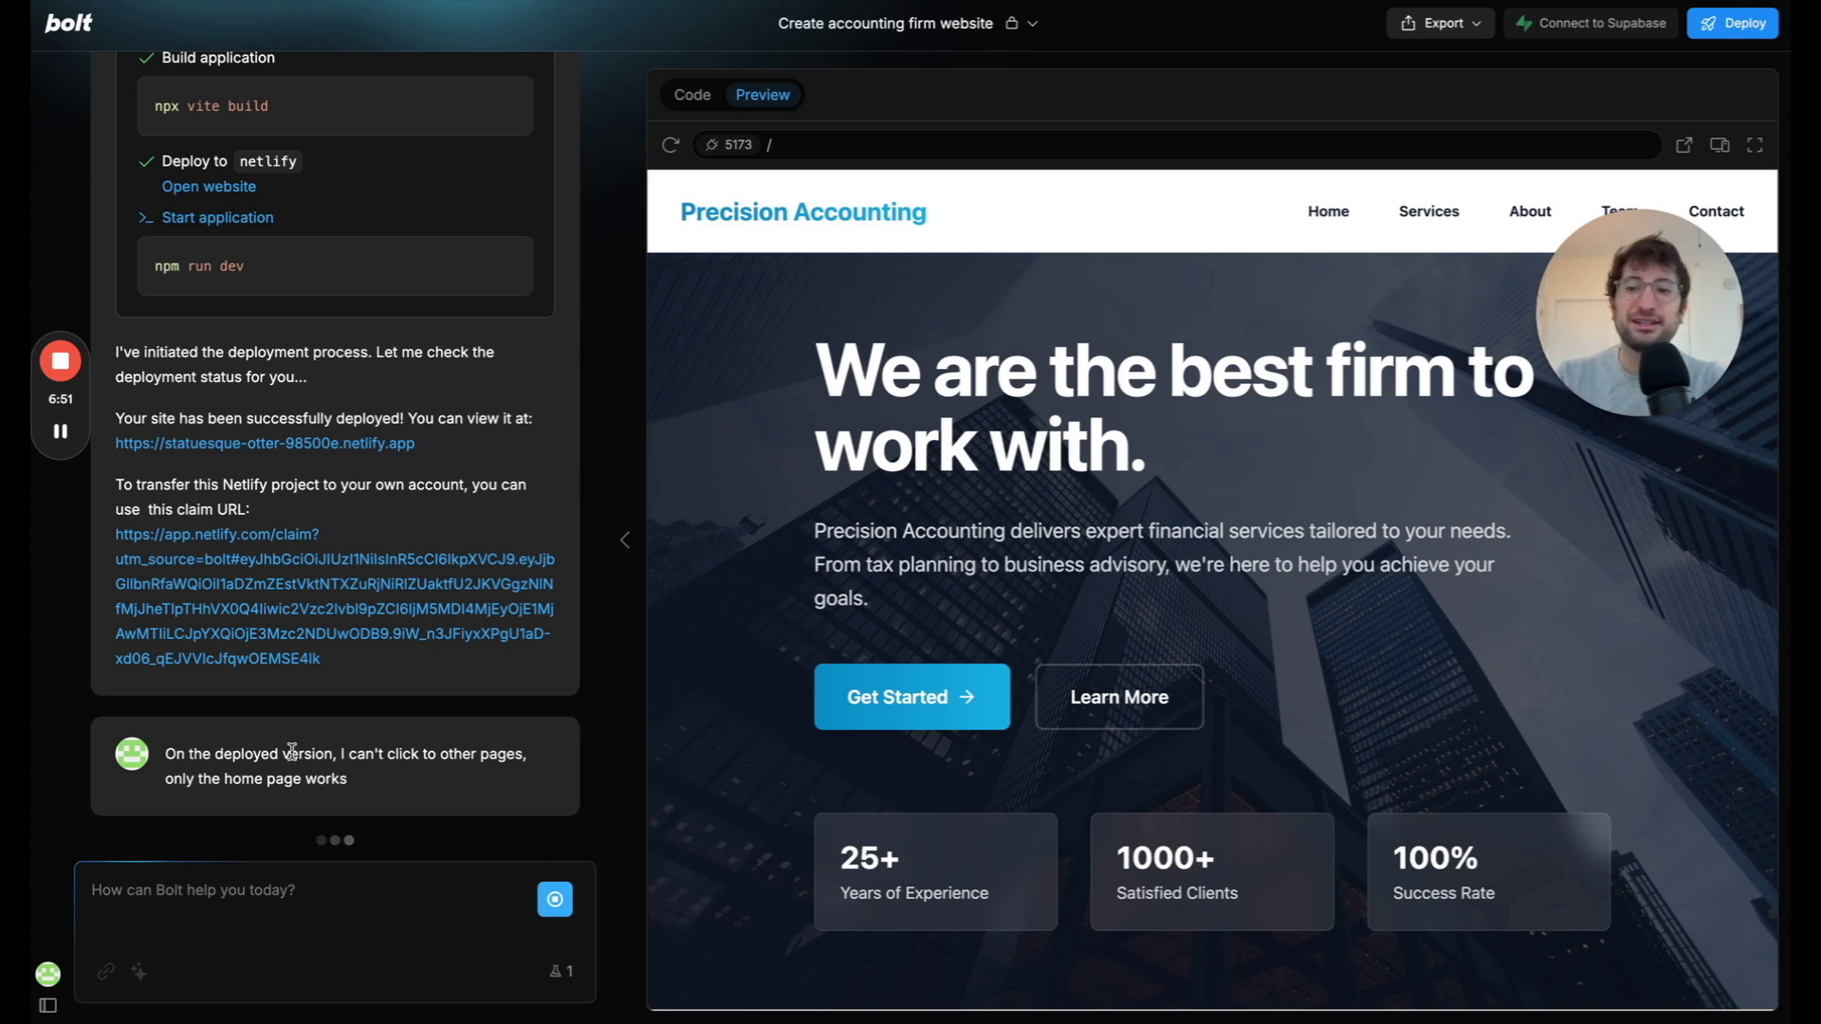
Review Bolt's reply about the Netlify client-side routing configuration and the redeployment.
mouse_move(71, 438)
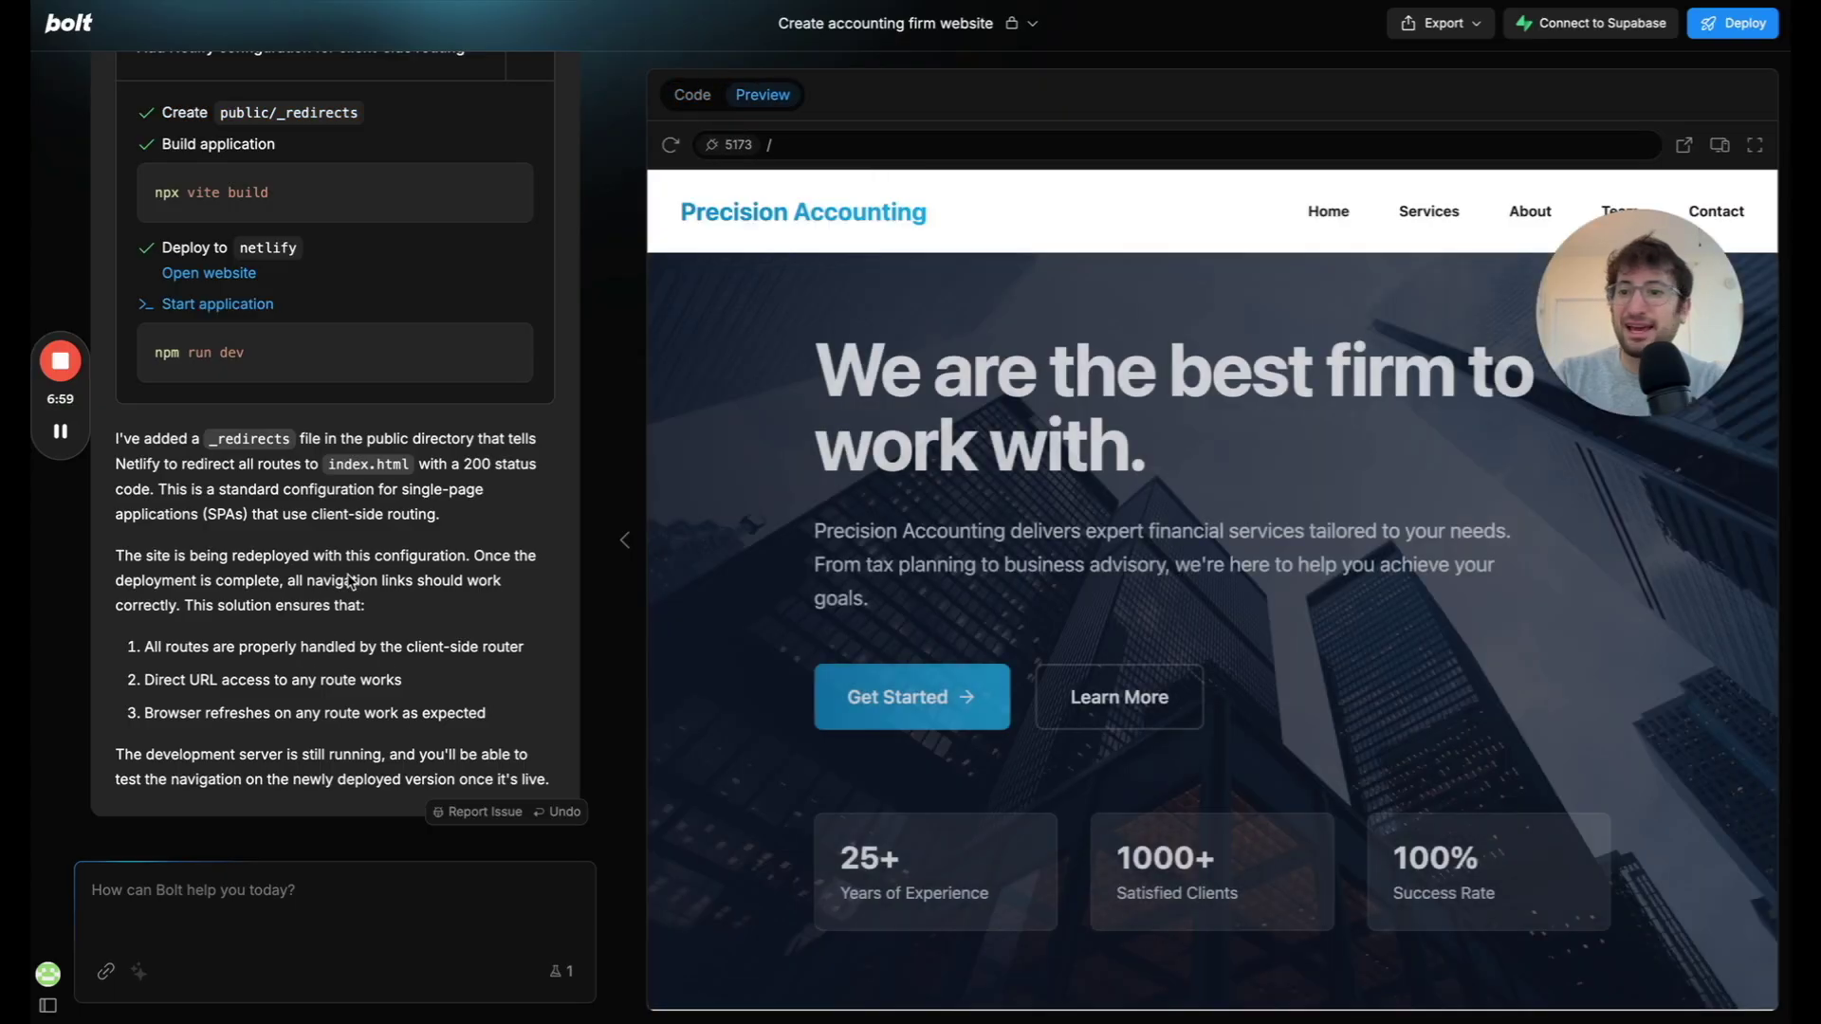
scroll(305, 541, up, 3)
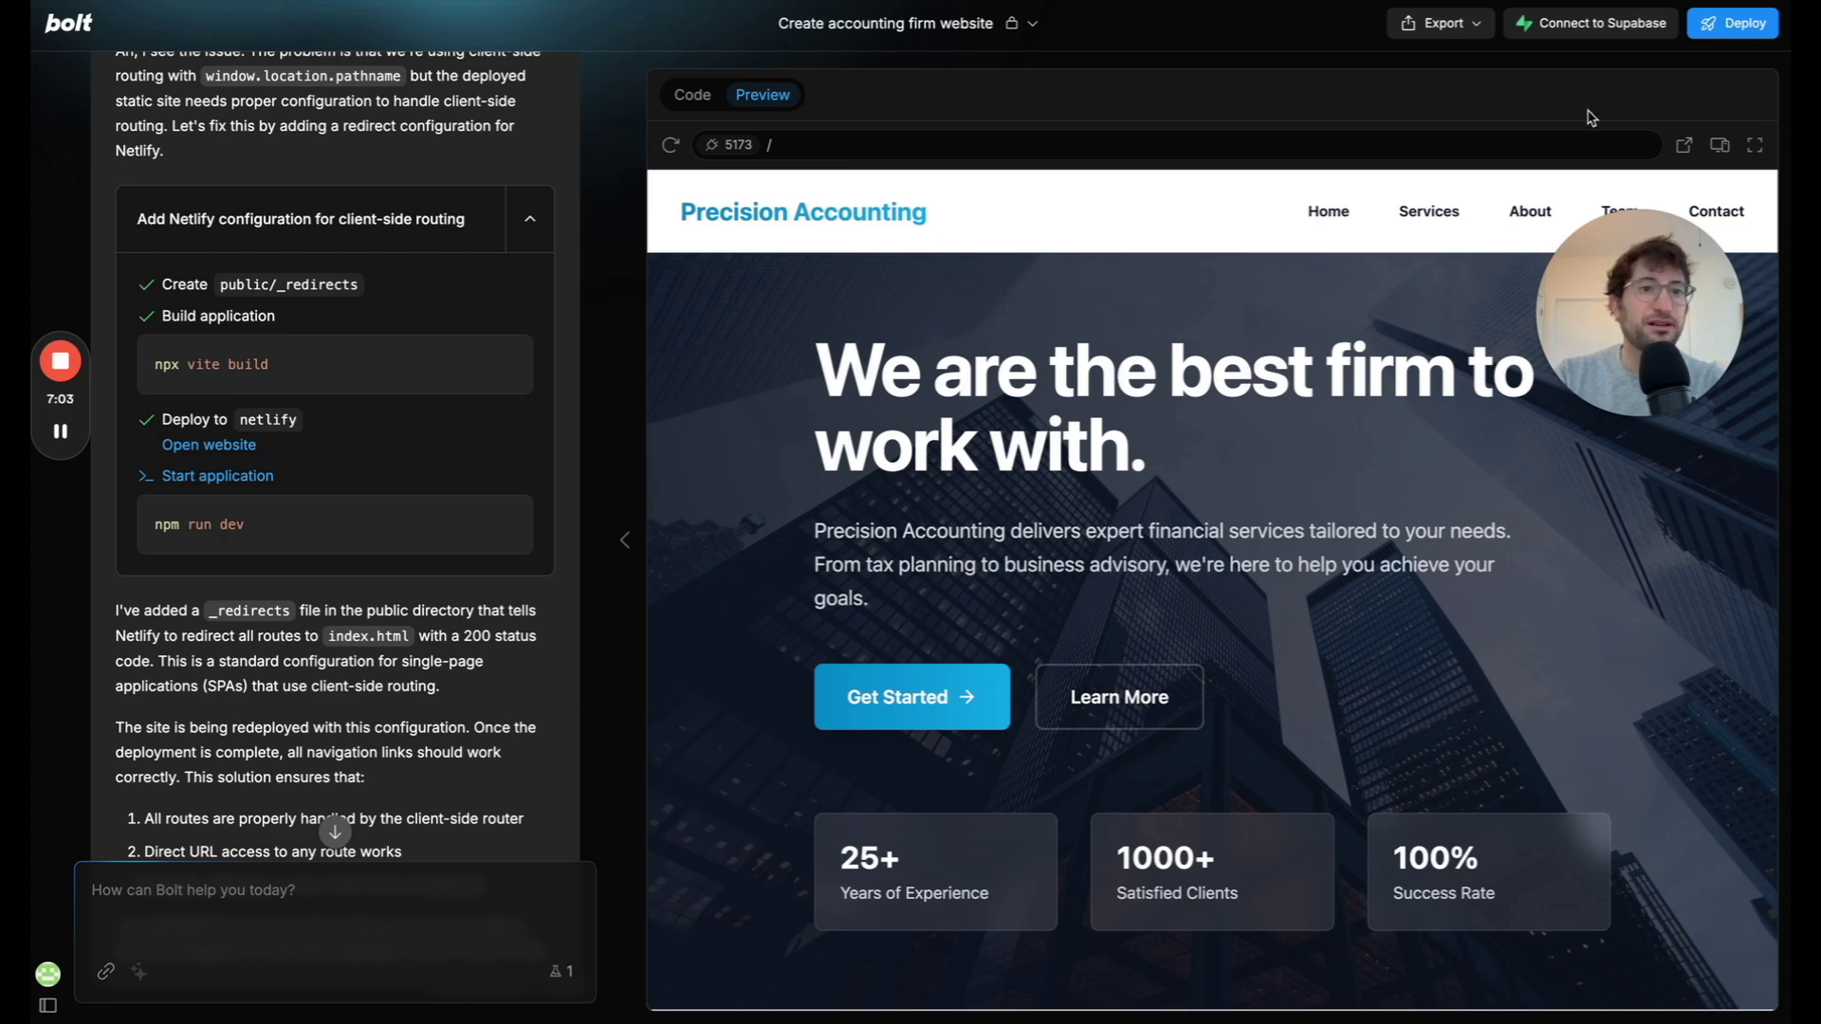
mouse_move(38, 445)
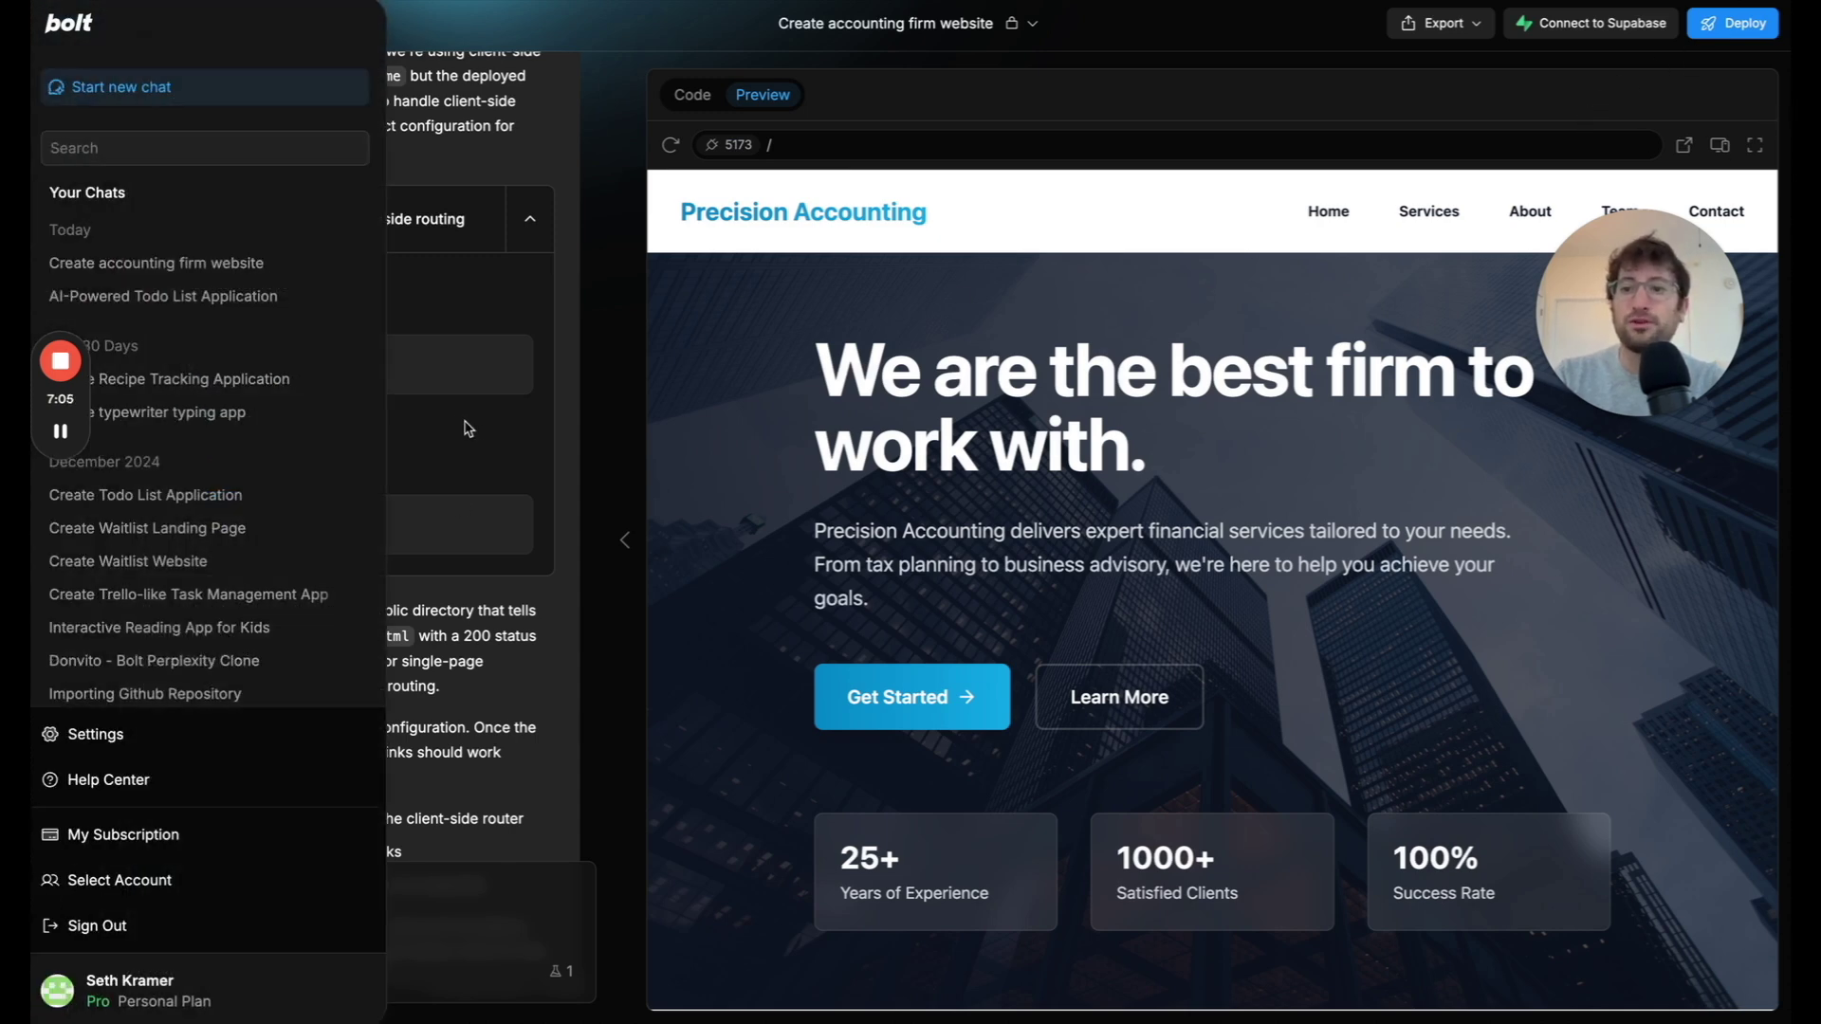
Switch to the redeployed live site and test its Services, About, Team and Contact pages, ending on the home page.
key(ctrl+Tab)
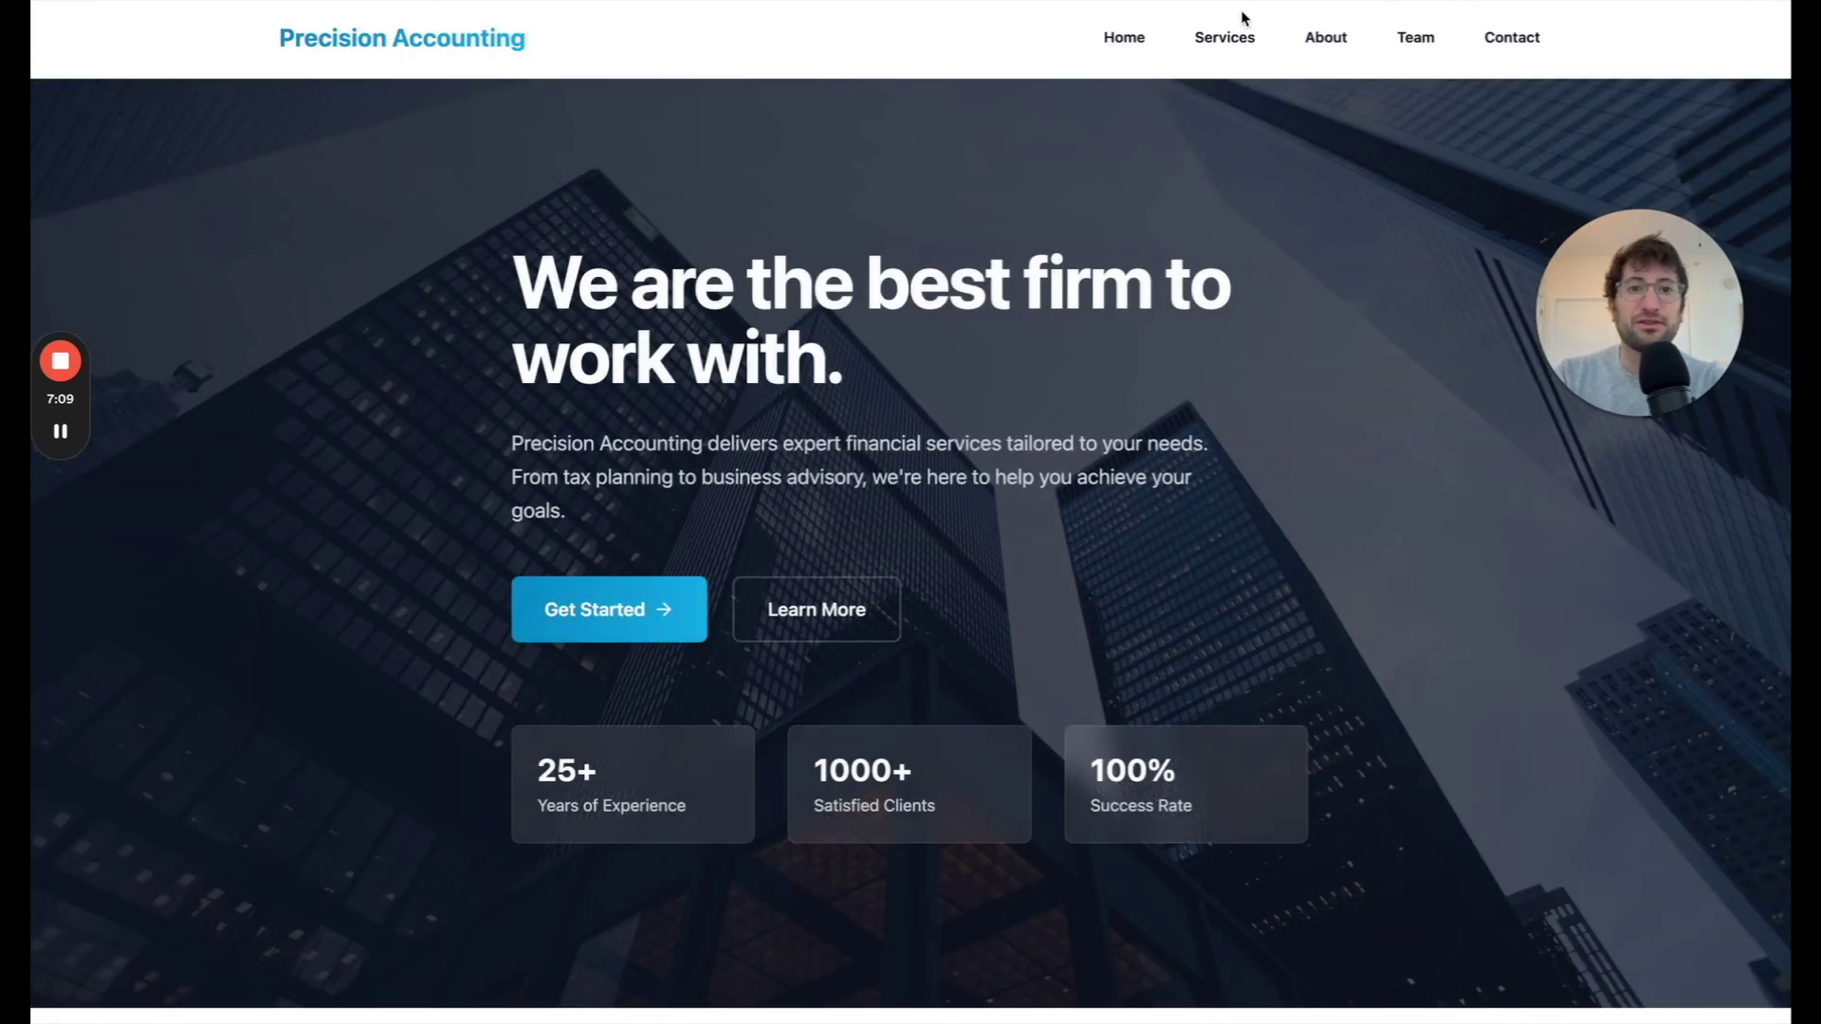
click(1229, 39)
click(1314, 44)
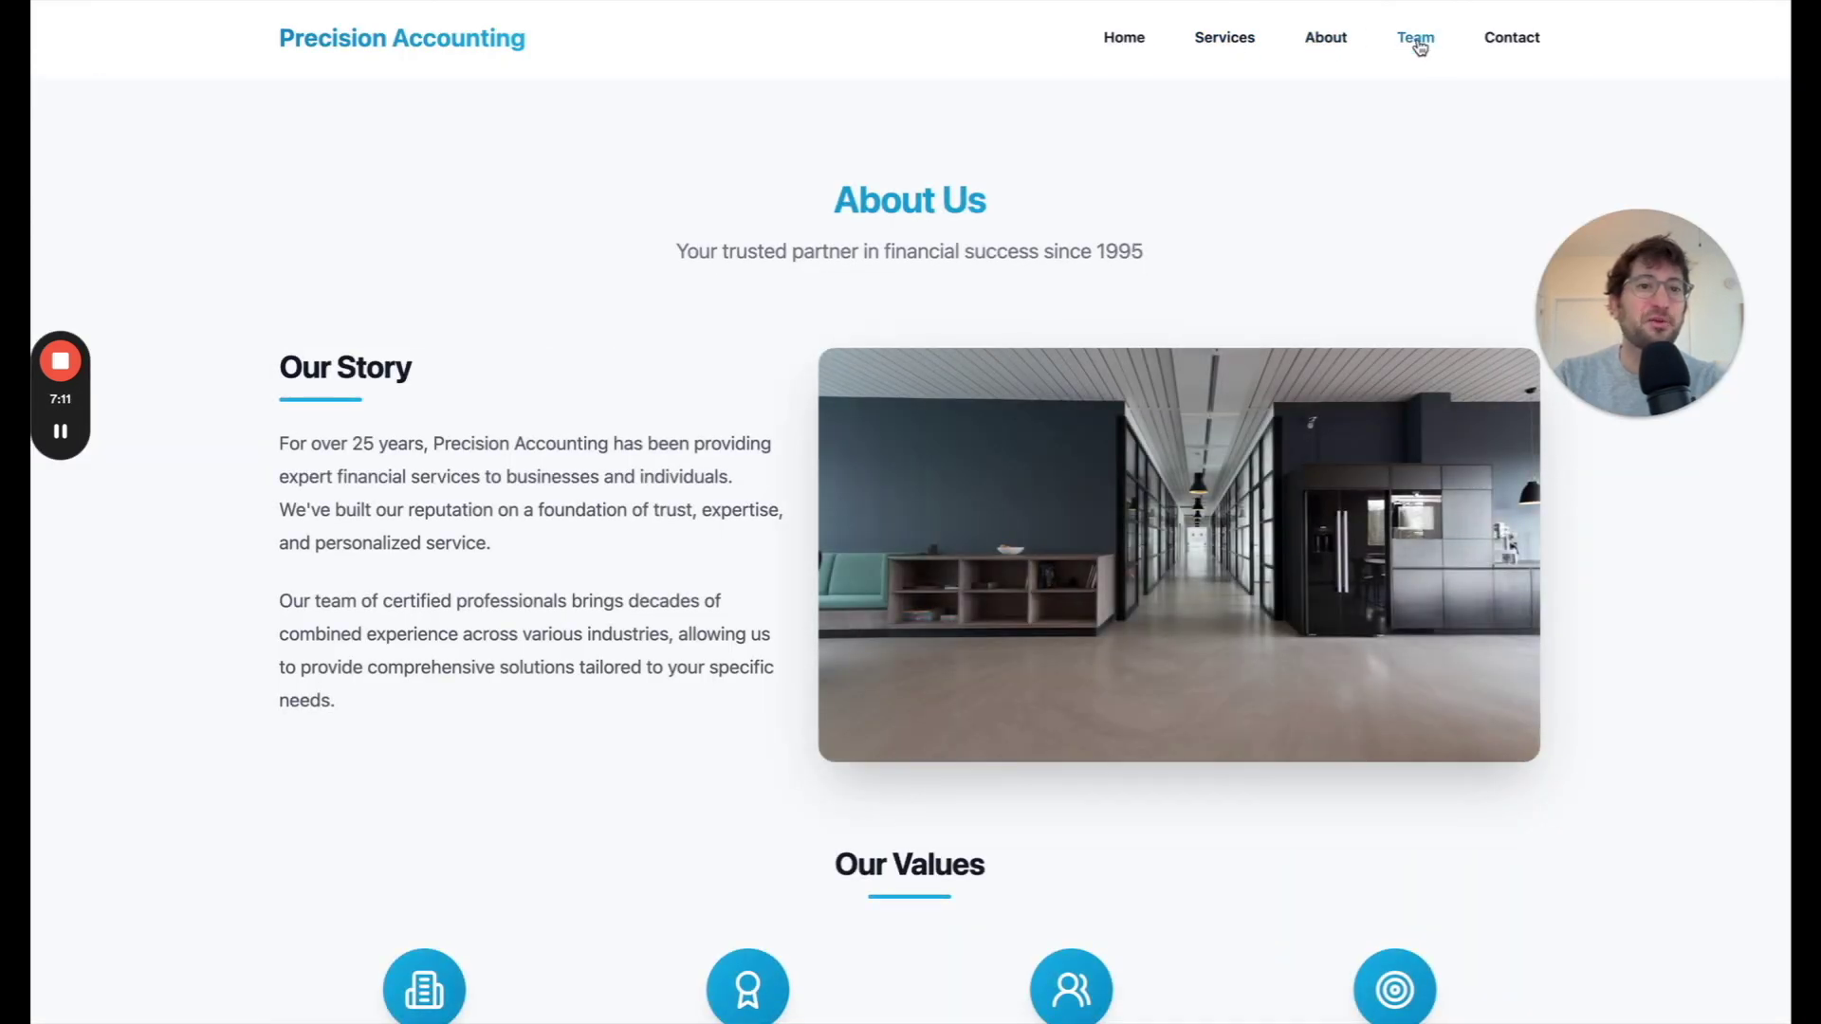
click(1414, 40)
click(1518, 40)
click(1415, 43)
click(1309, 42)
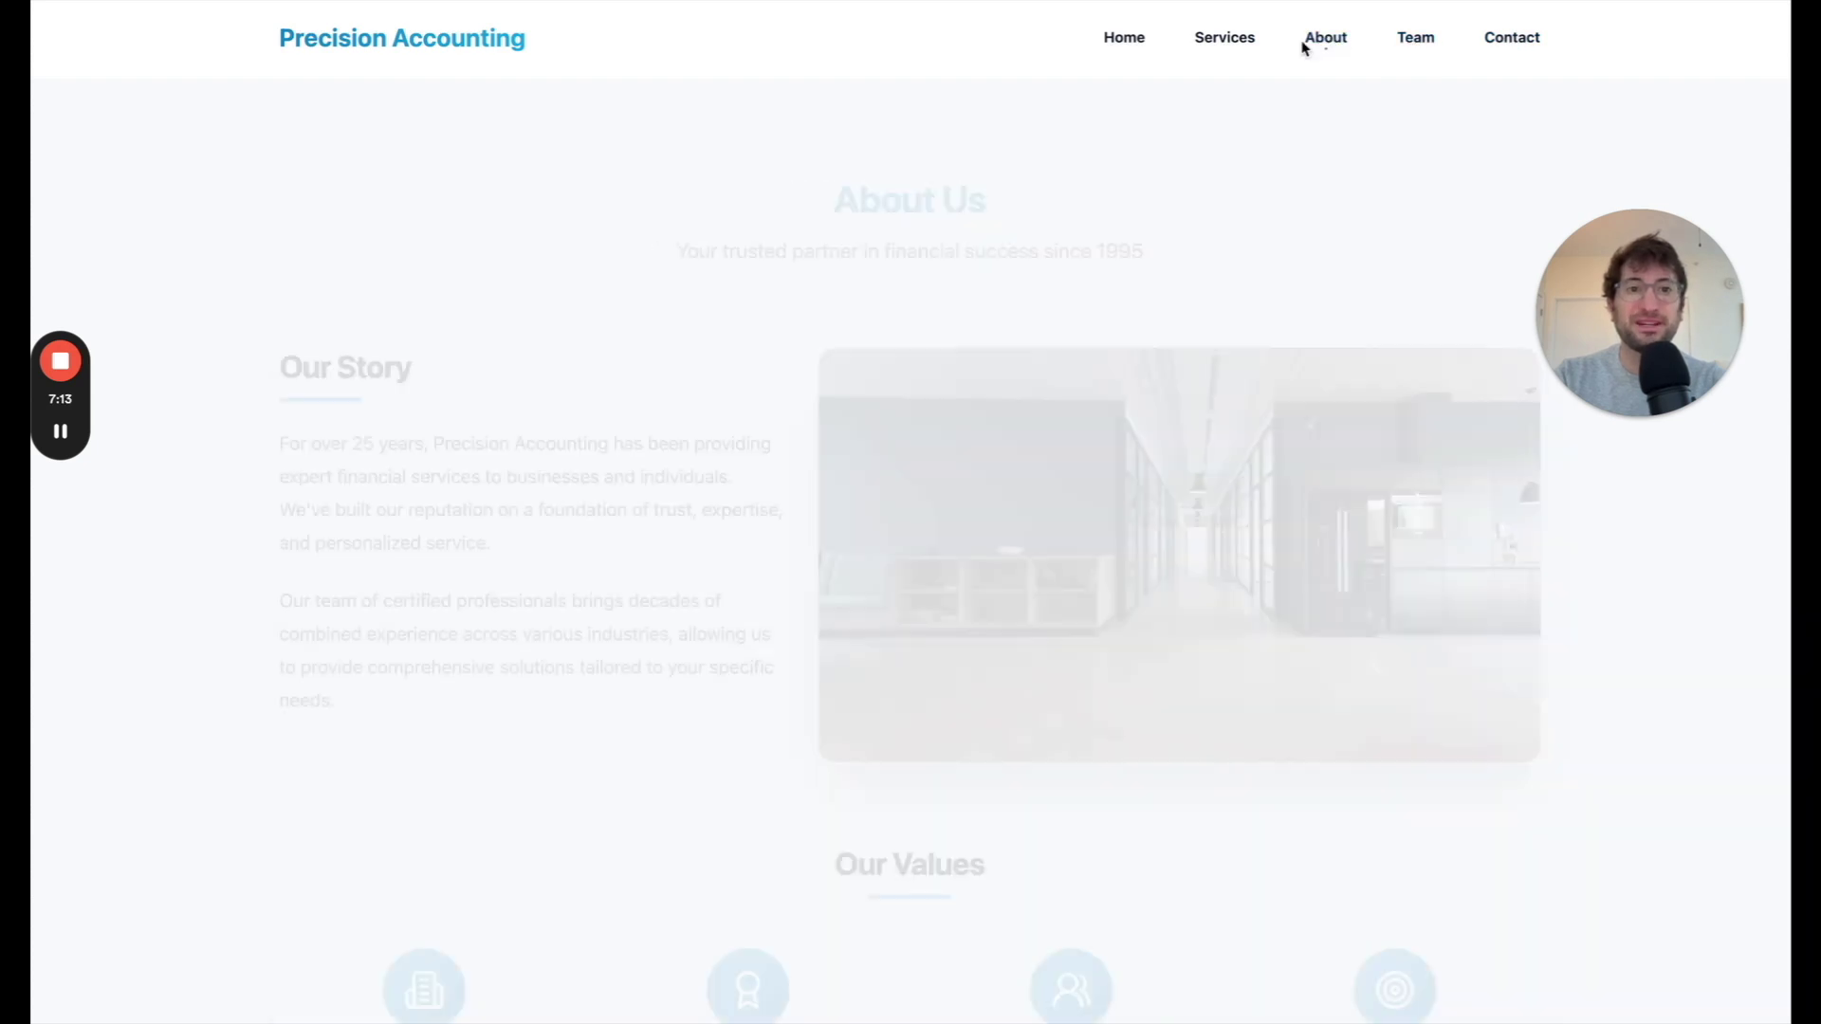
click(1223, 43)
click(338, 45)
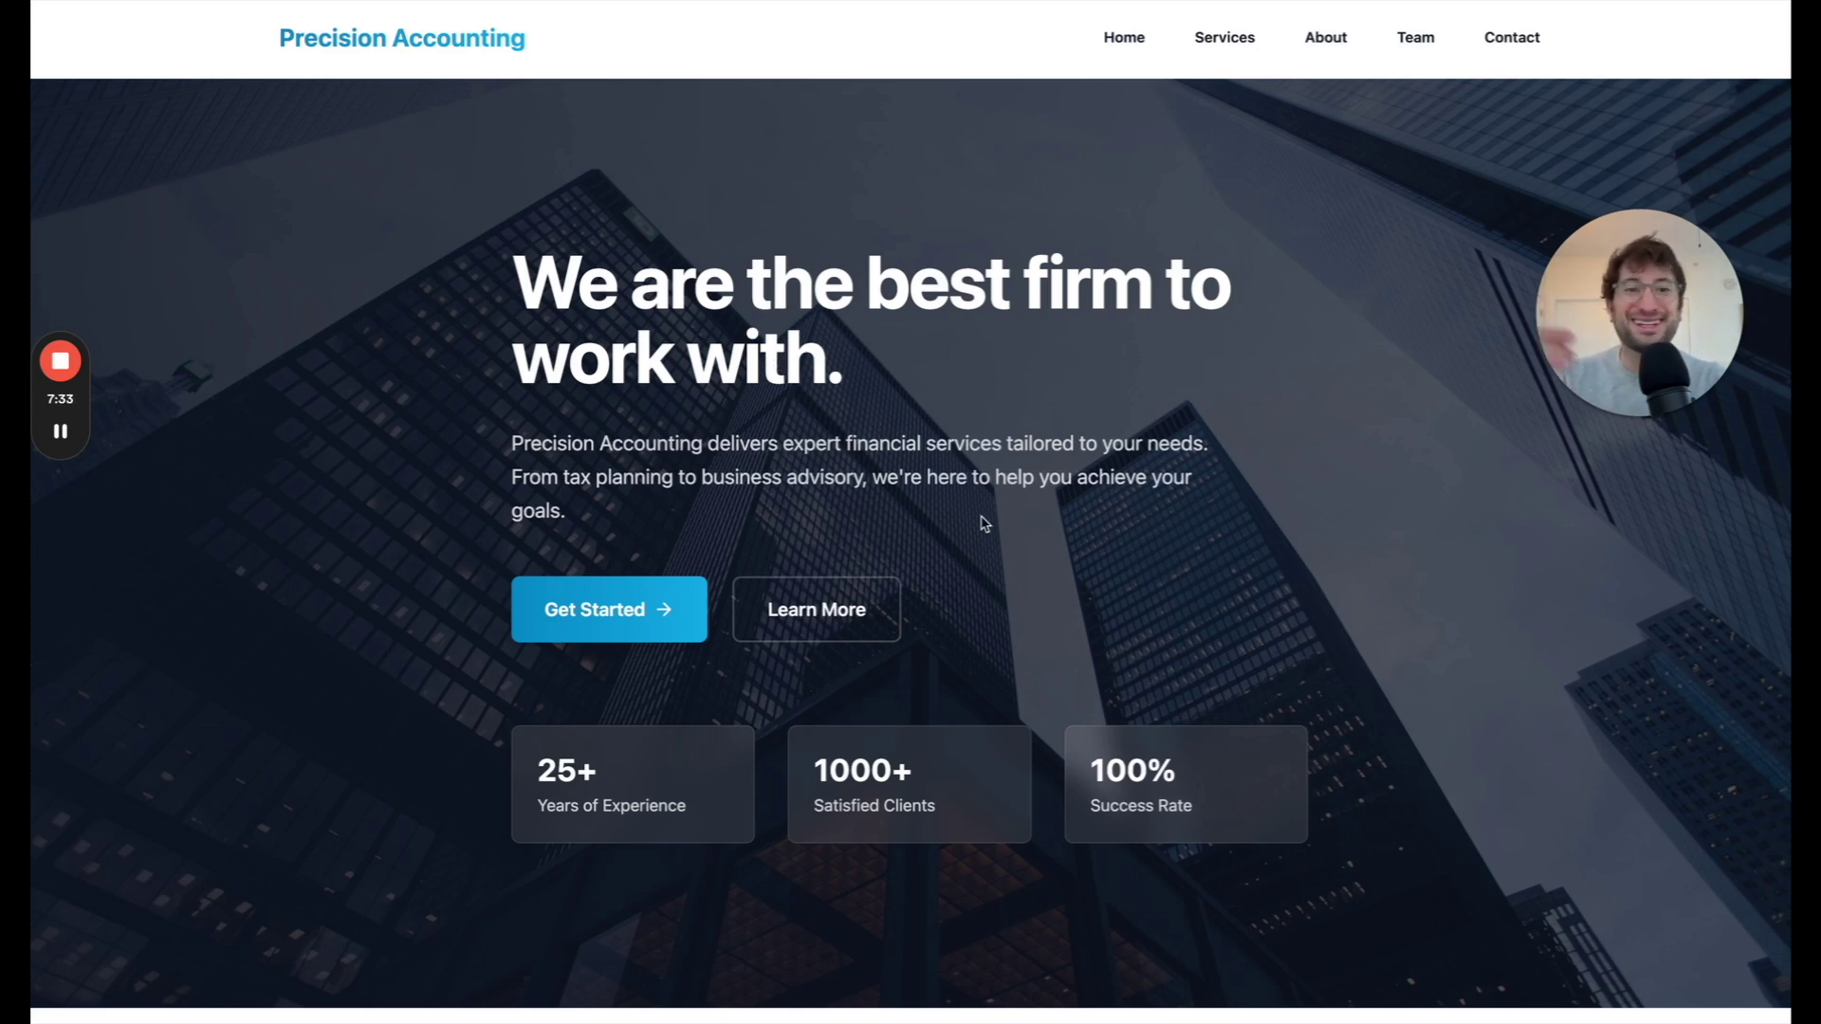
Look through the live home page down to its footer and return to the main heading.
scroll(984, 522, down, 15)
scroll(984, 523, up, 2)
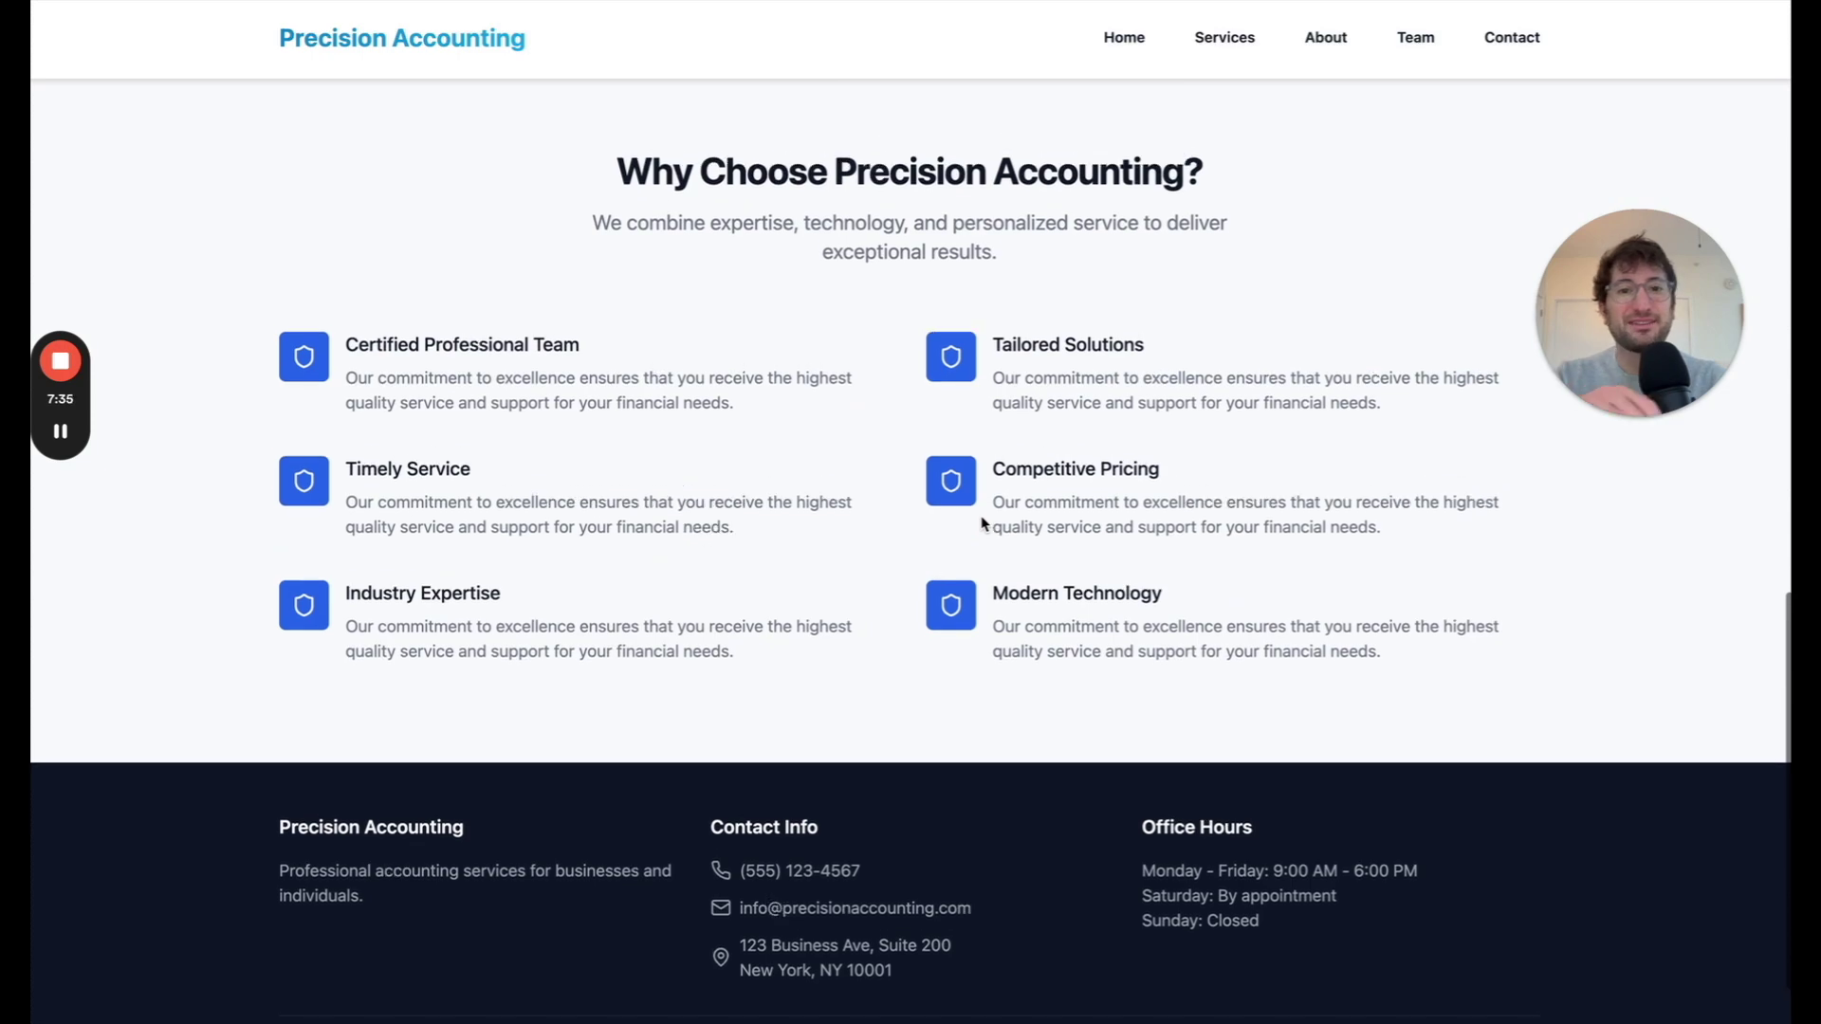
scroll(984, 523, up, 12)
scroll(983, 522, down, 10)
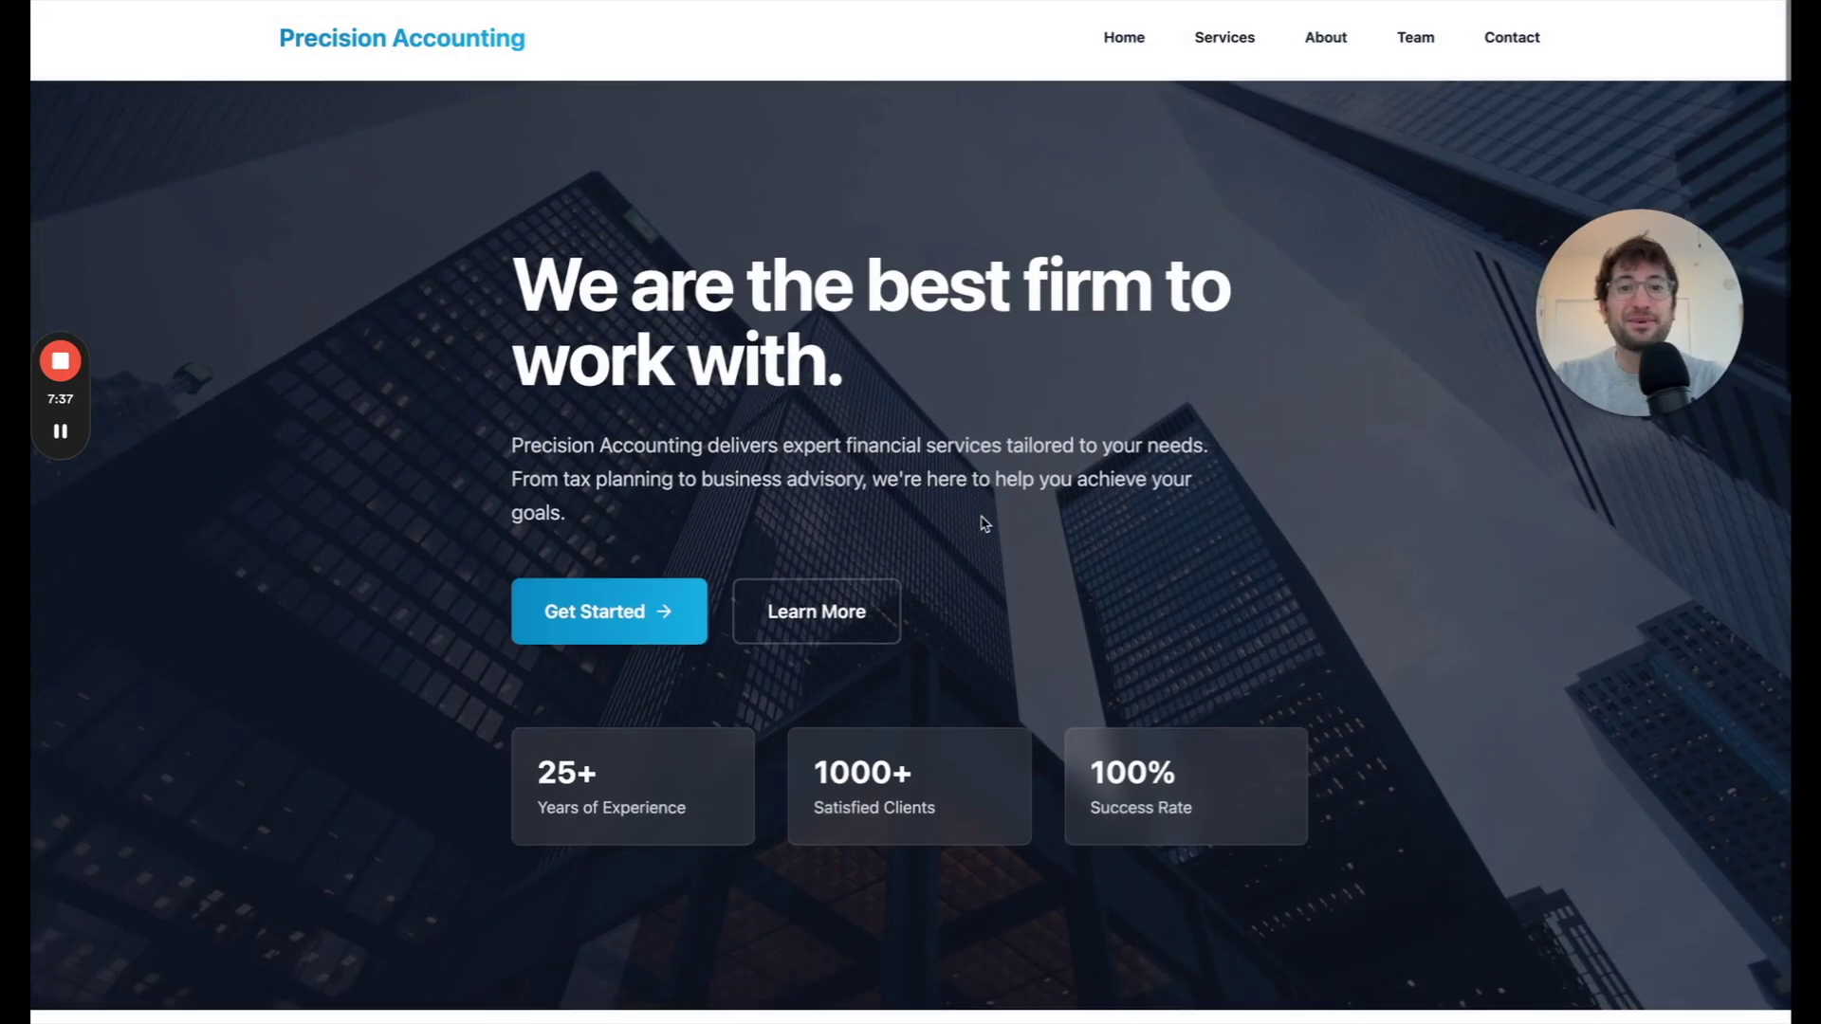
scroll(983, 522, up, 10)
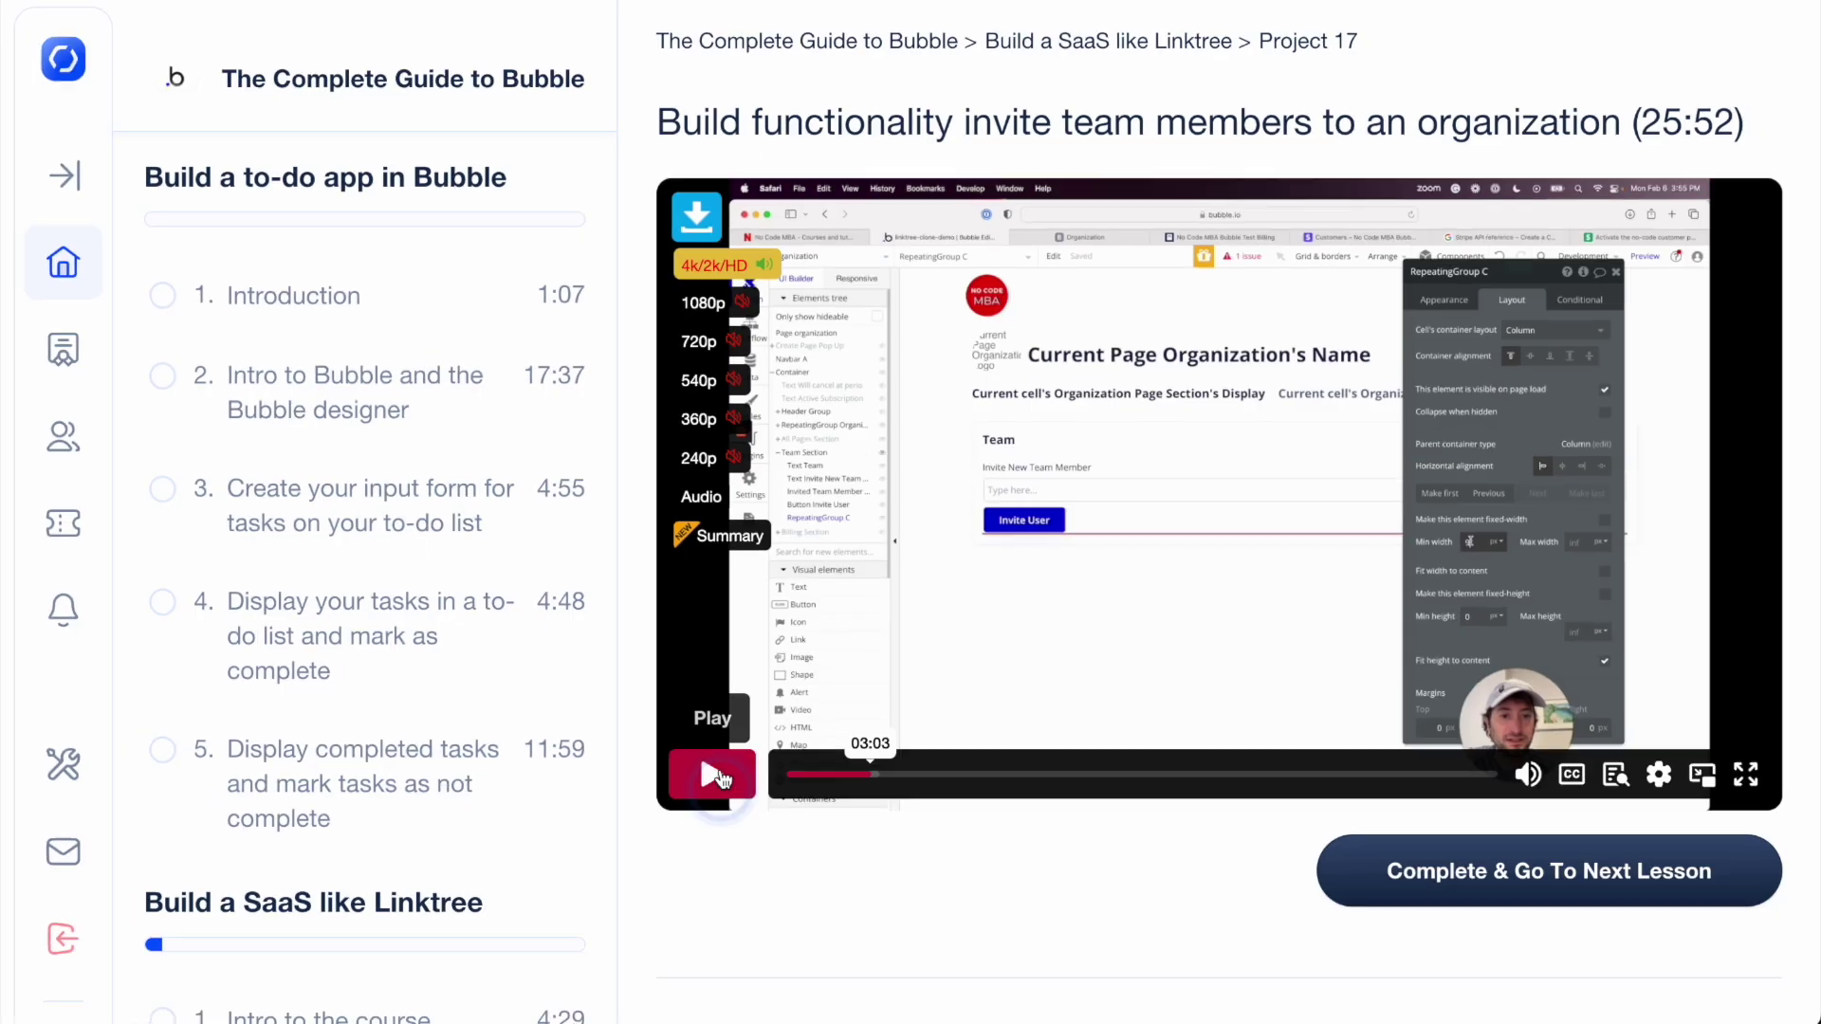
Play the team-invitation lesson video in the Complete Guide to Bubble course and look through its lesson list.
click(711, 773)
click(484, 432)
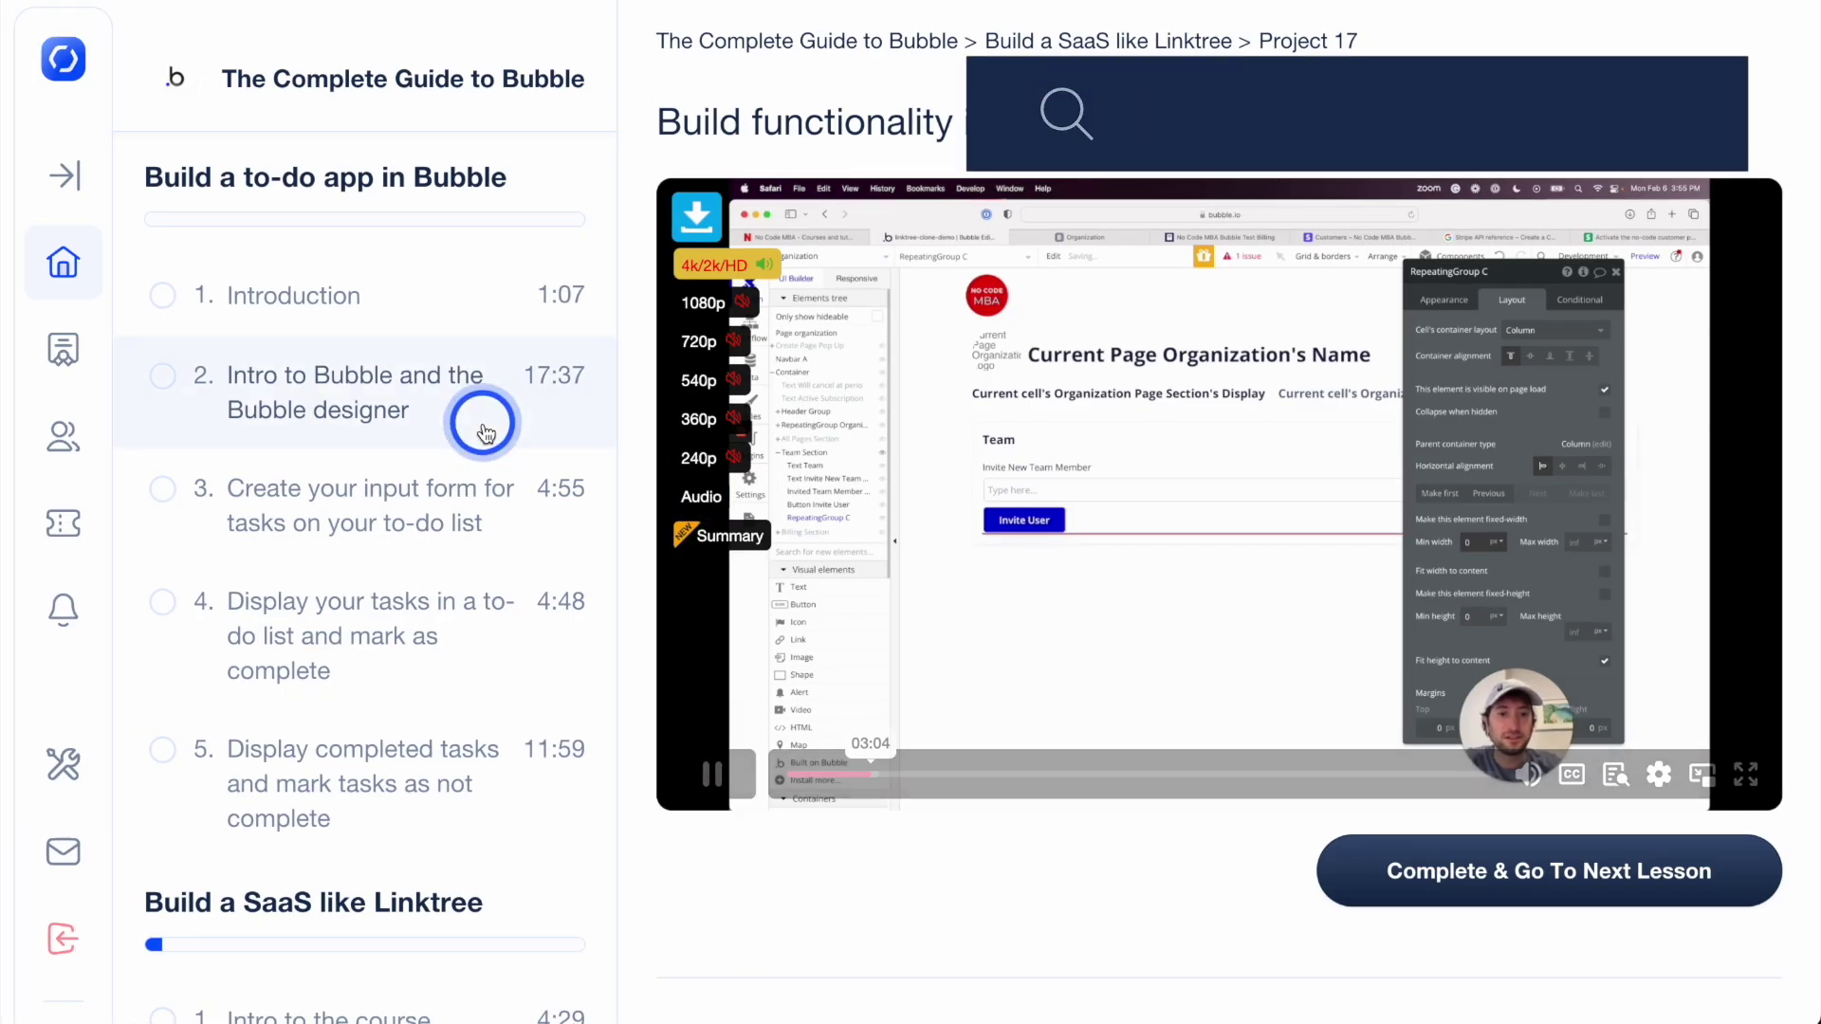
scroll(342, 740, down, 1)
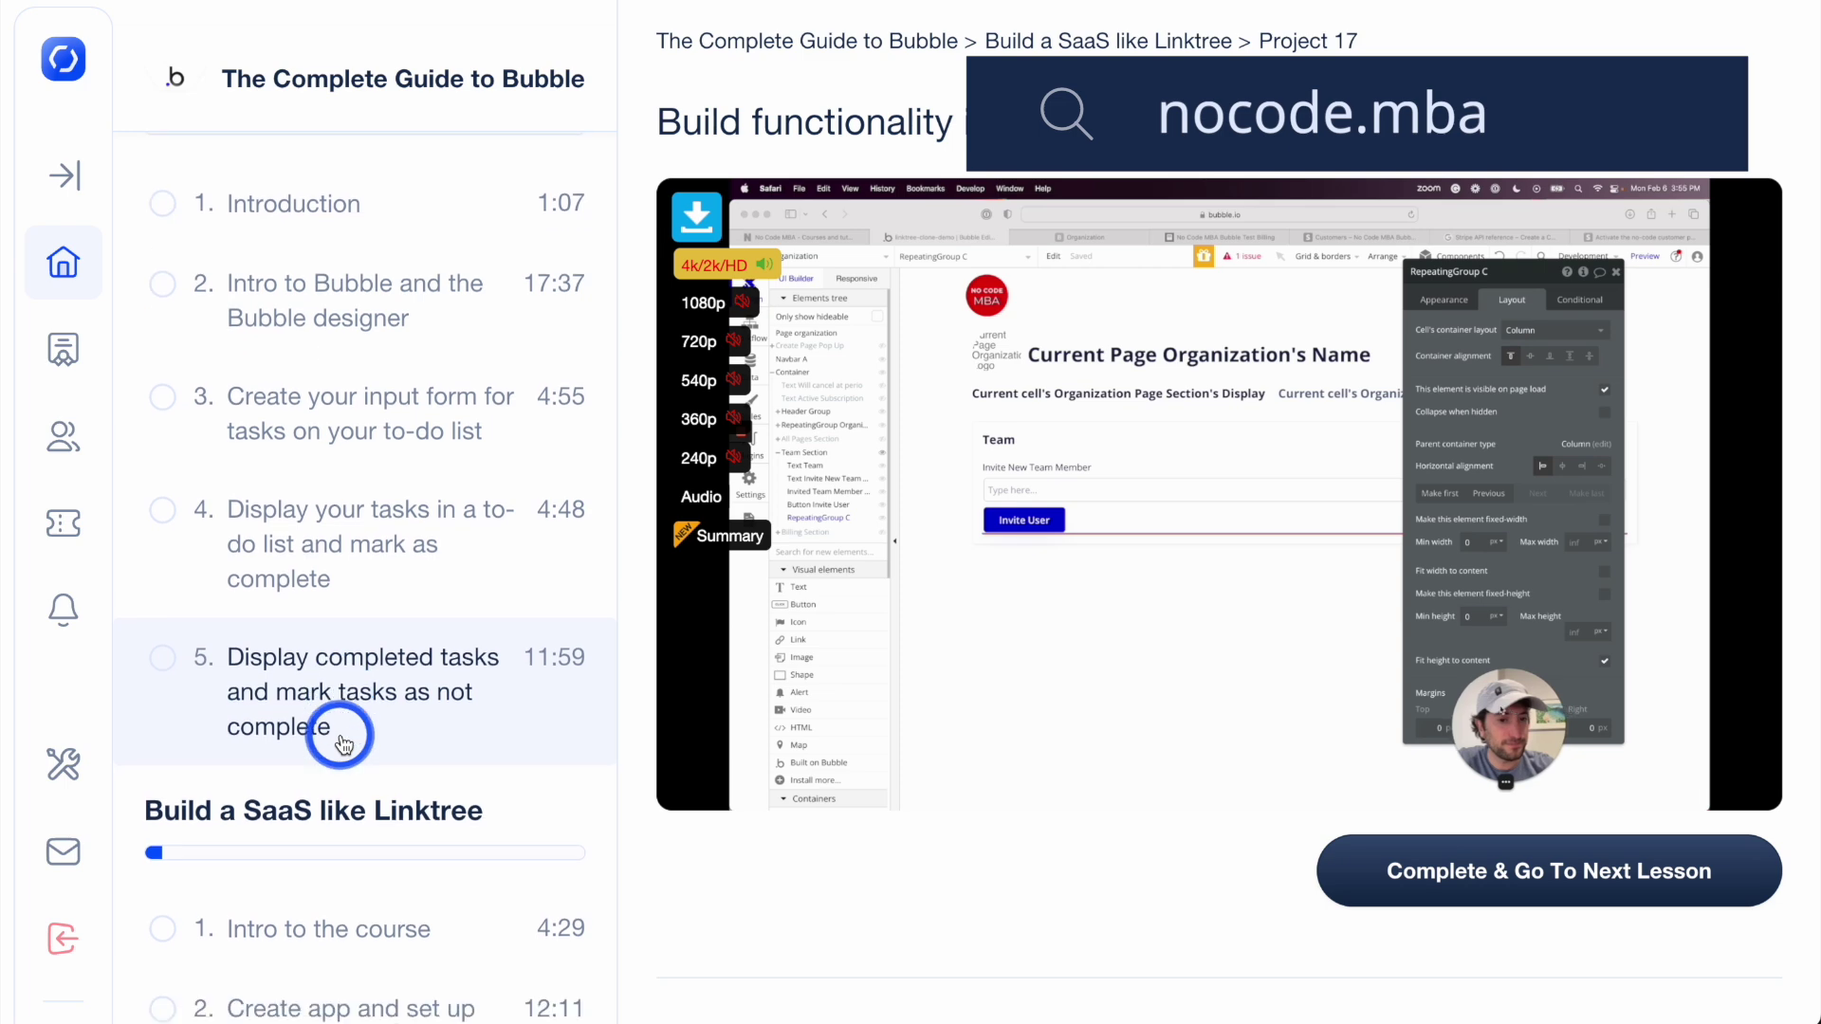
scroll(342, 740, down, 10)
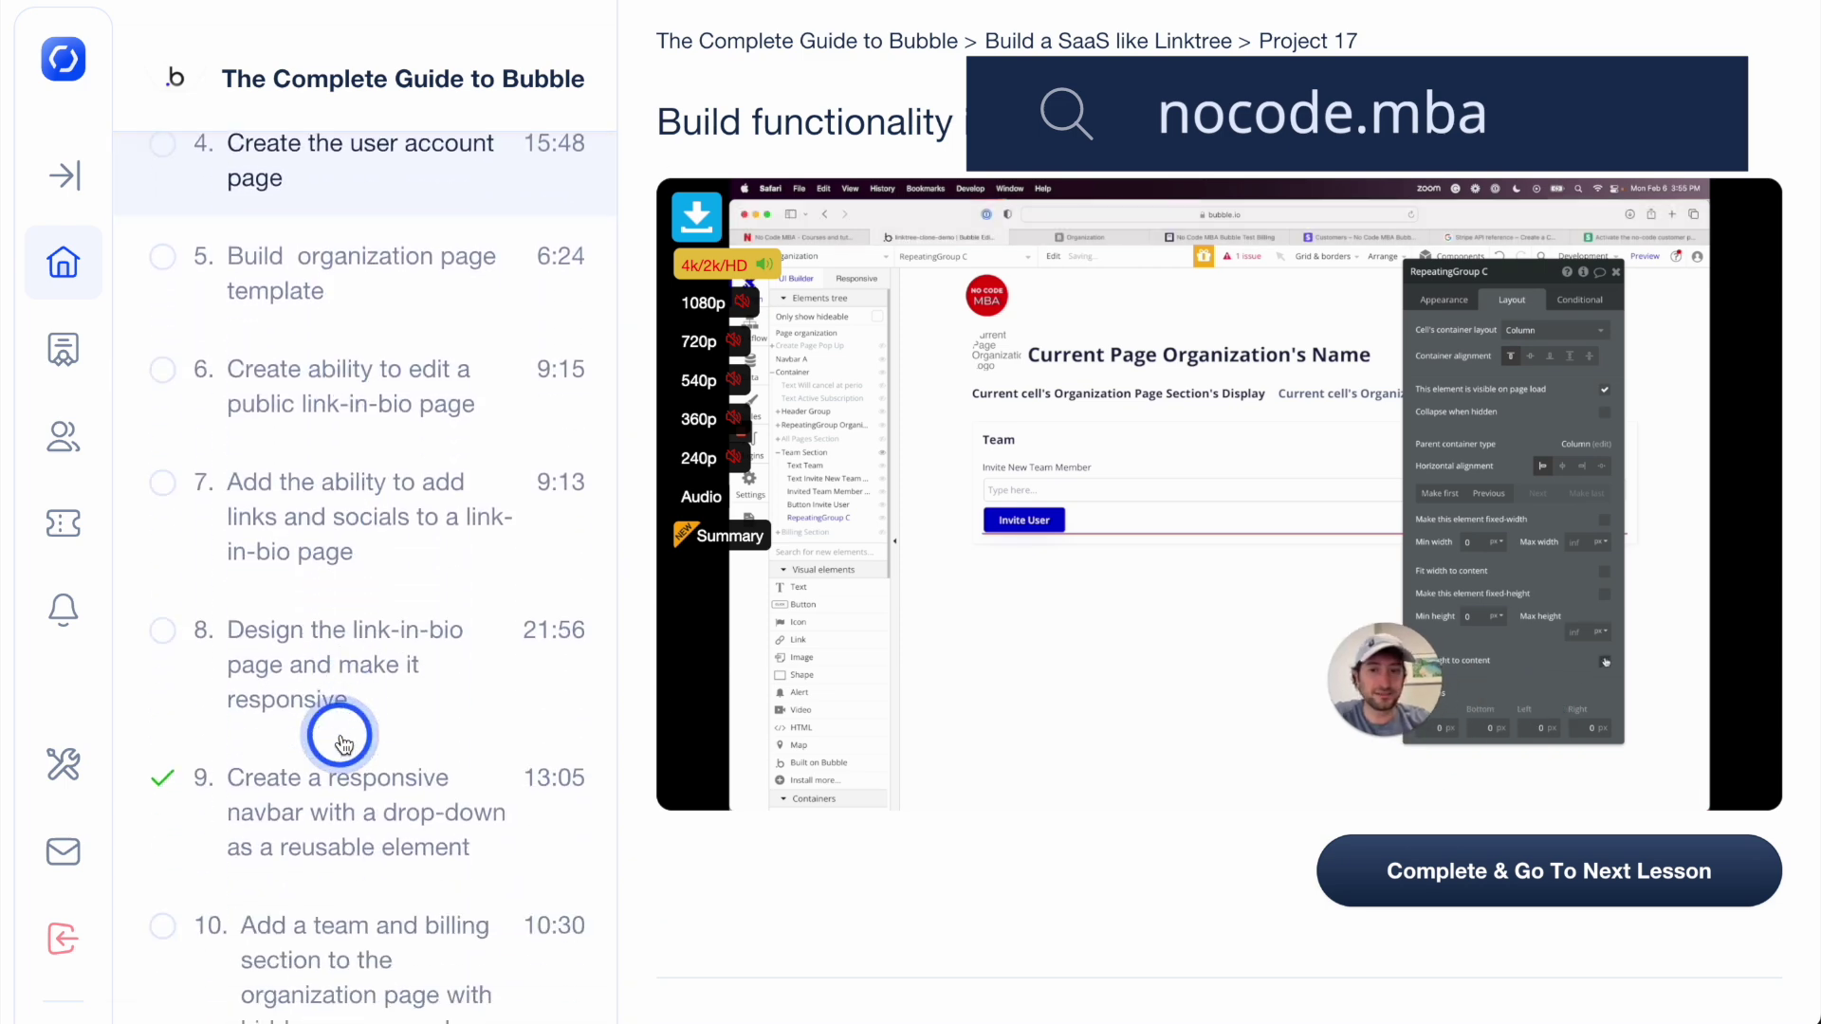
scroll(344, 743, down, 15)
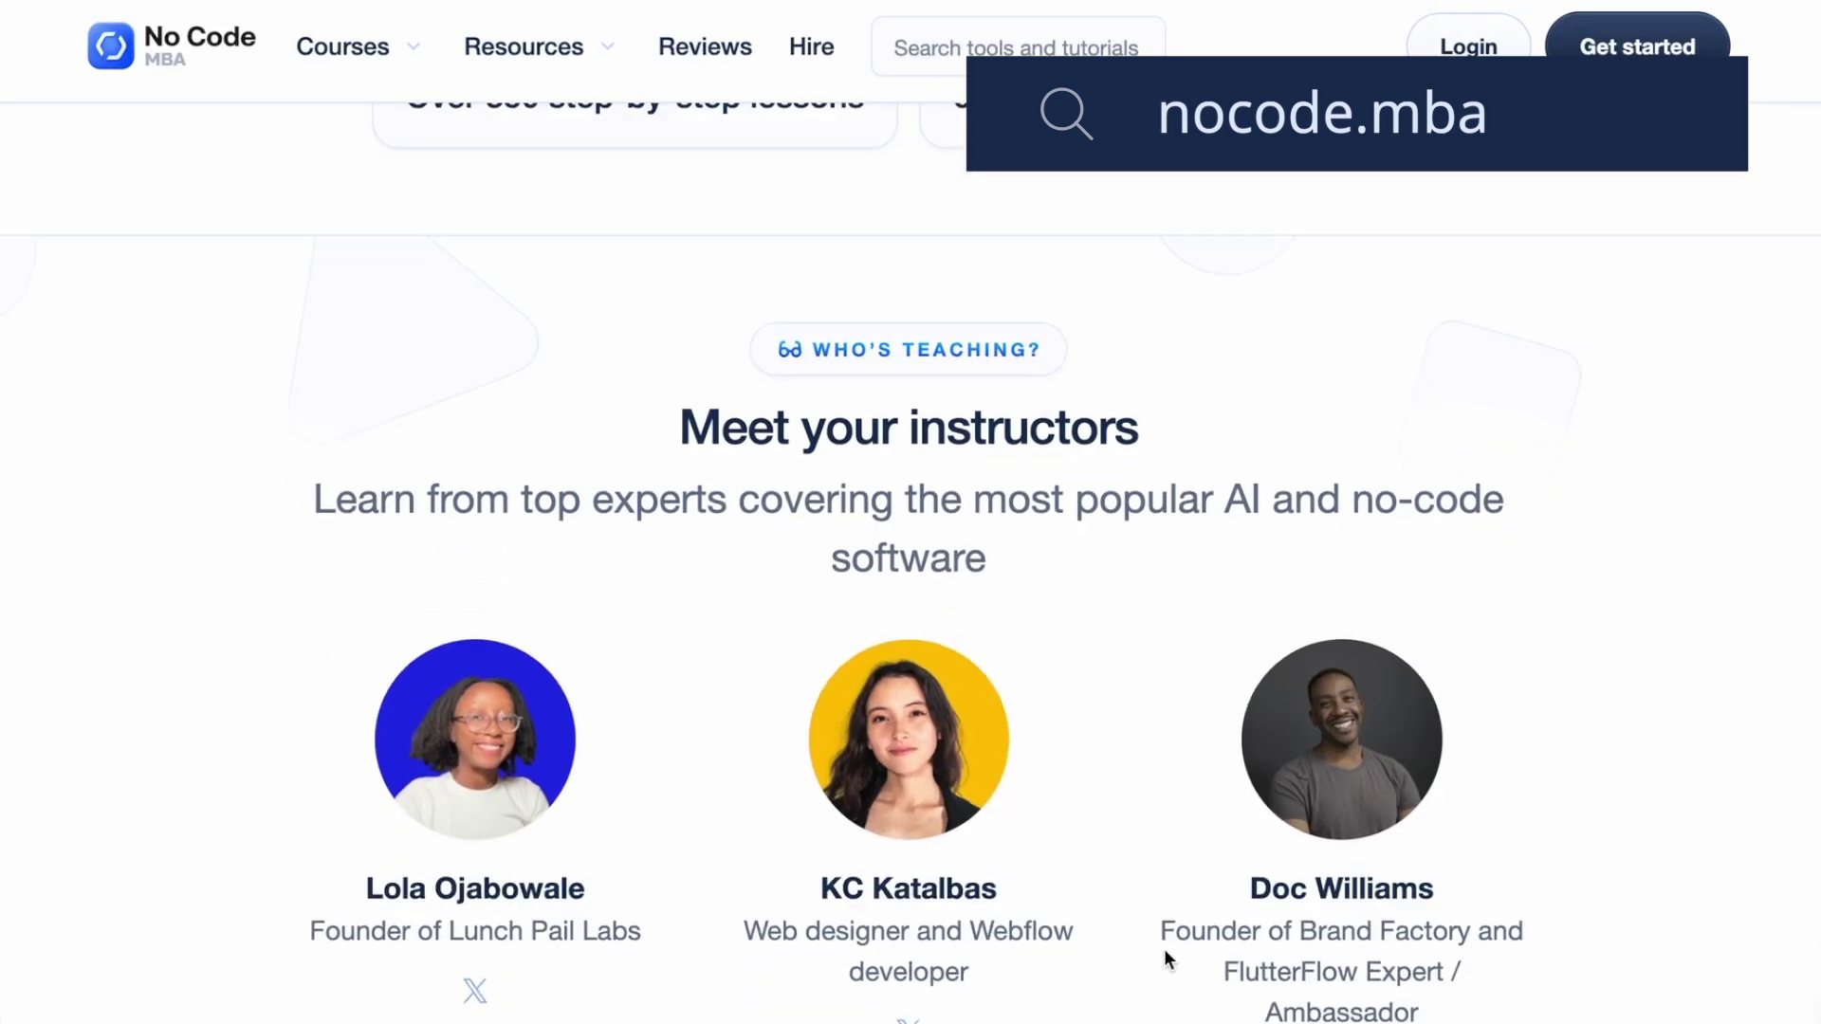
Look through the instructors, expert hiring section and course catalogue on the No Code MBA website.
scroll(1163, 949, down, 2)
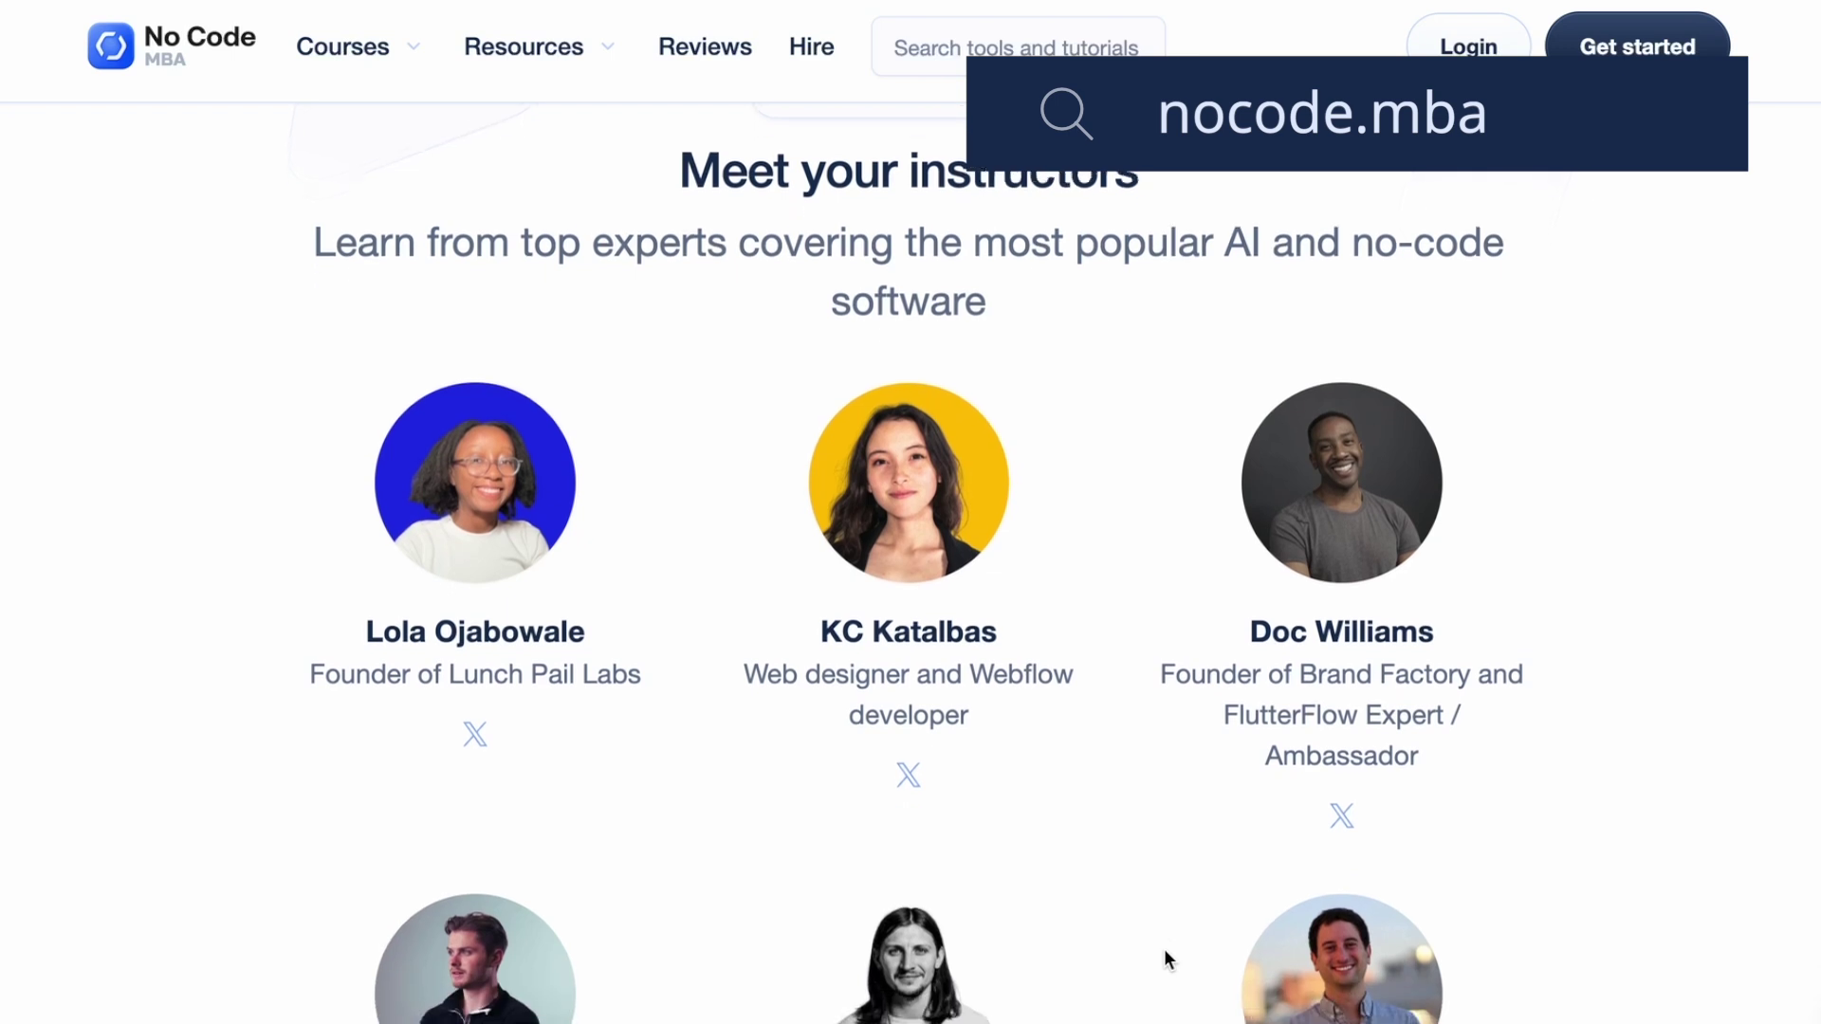
scroll(1164, 948, down, 5)
scroll(1164, 949, down, 2)
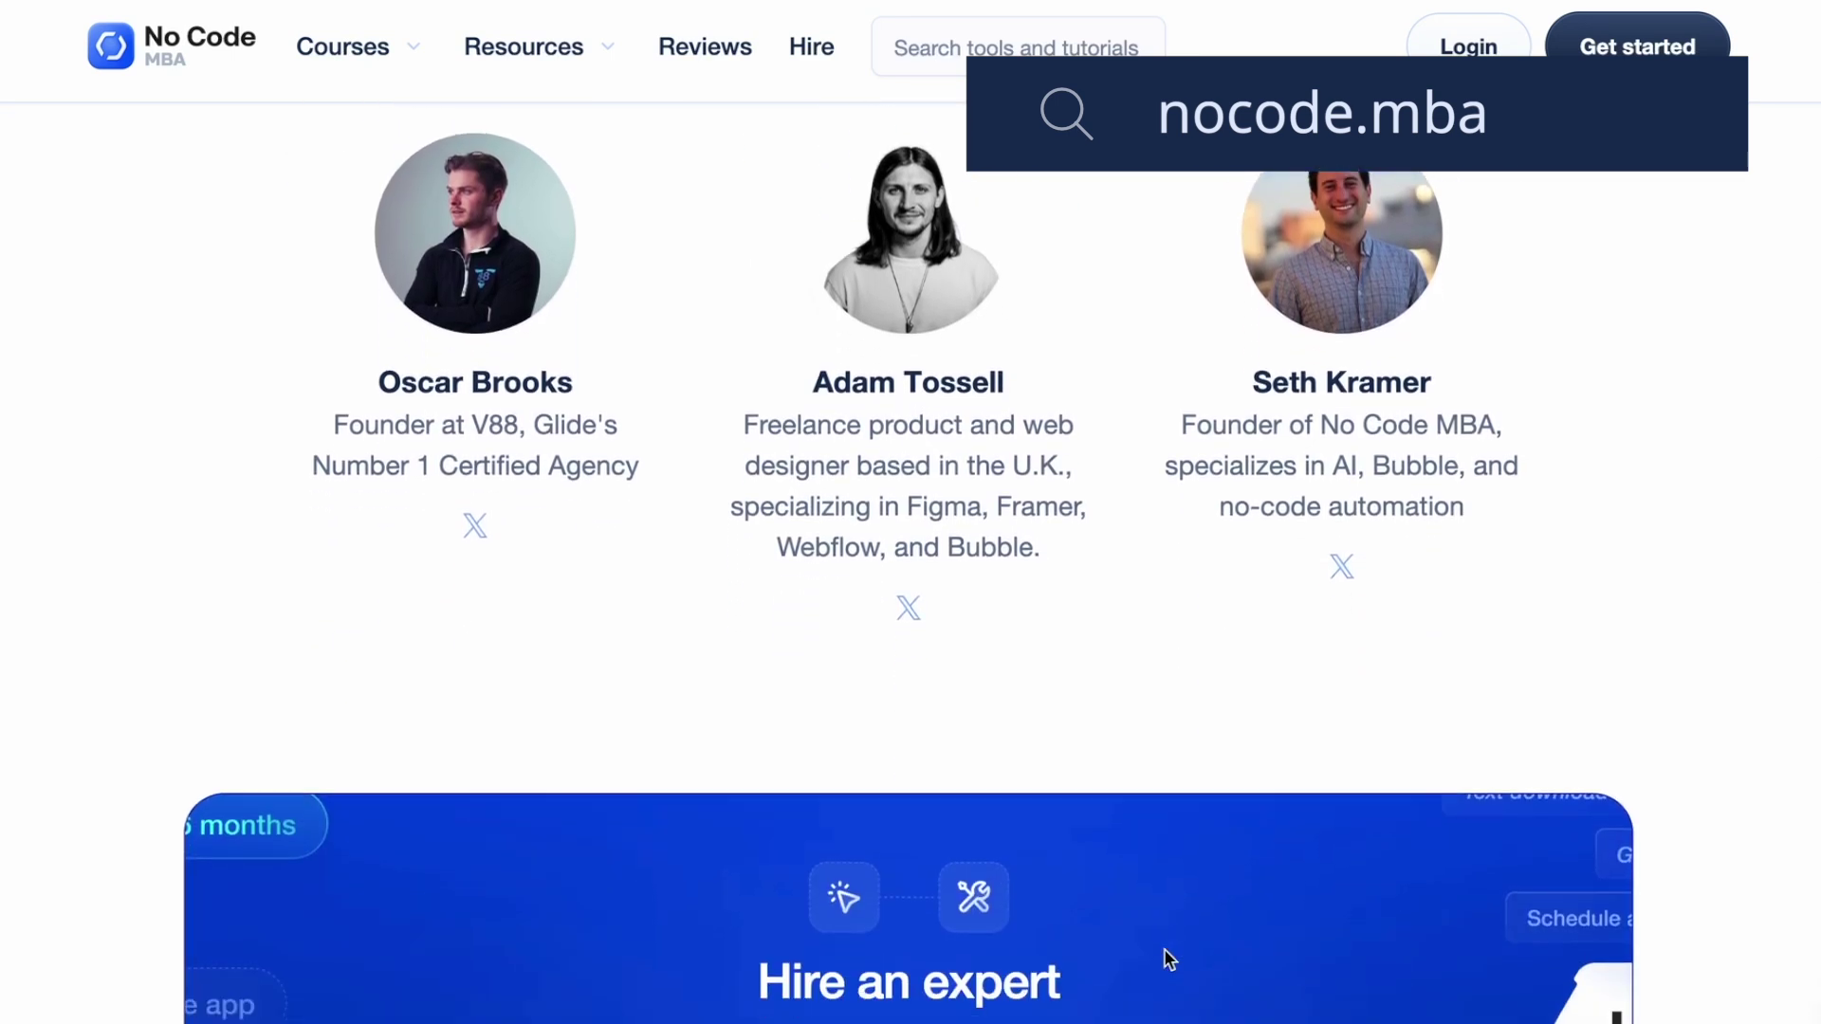
scroll(1163, 949, down, 6)
scroll(1164, 949, down, 4)
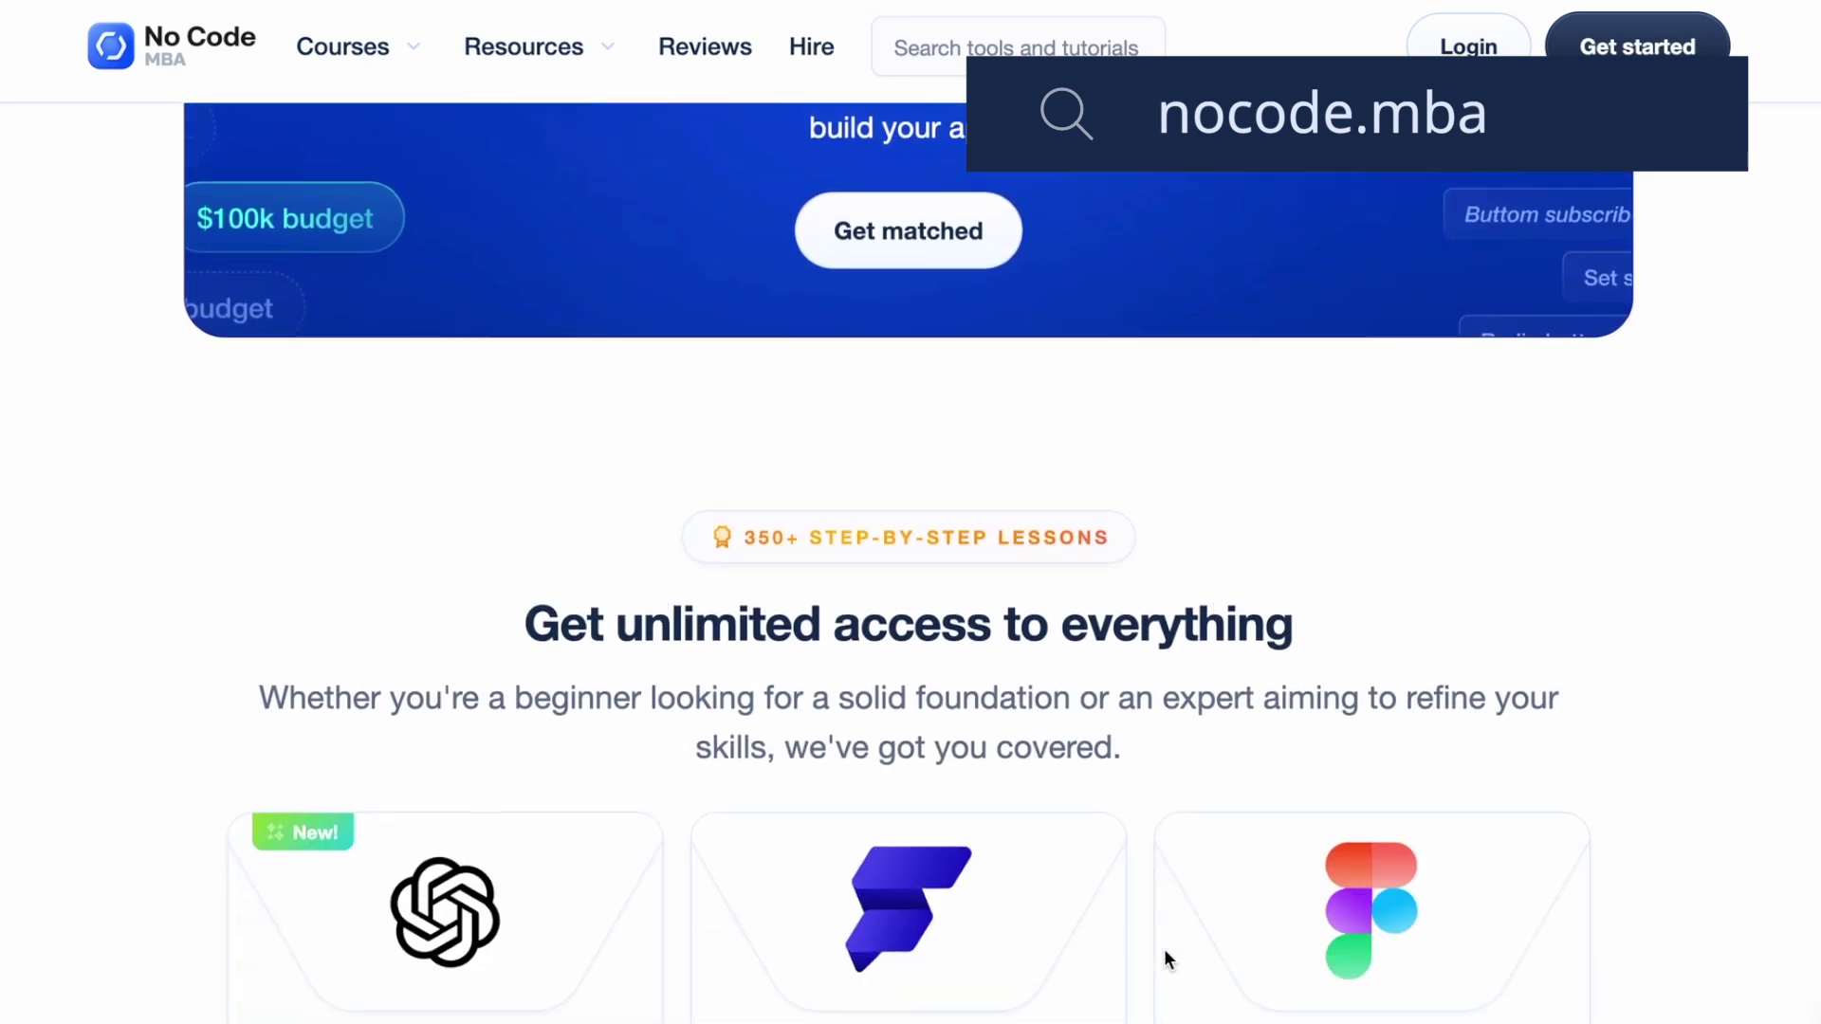
scroll(1164, 948, down, 3)
scroll(1164, 949, down, 3)
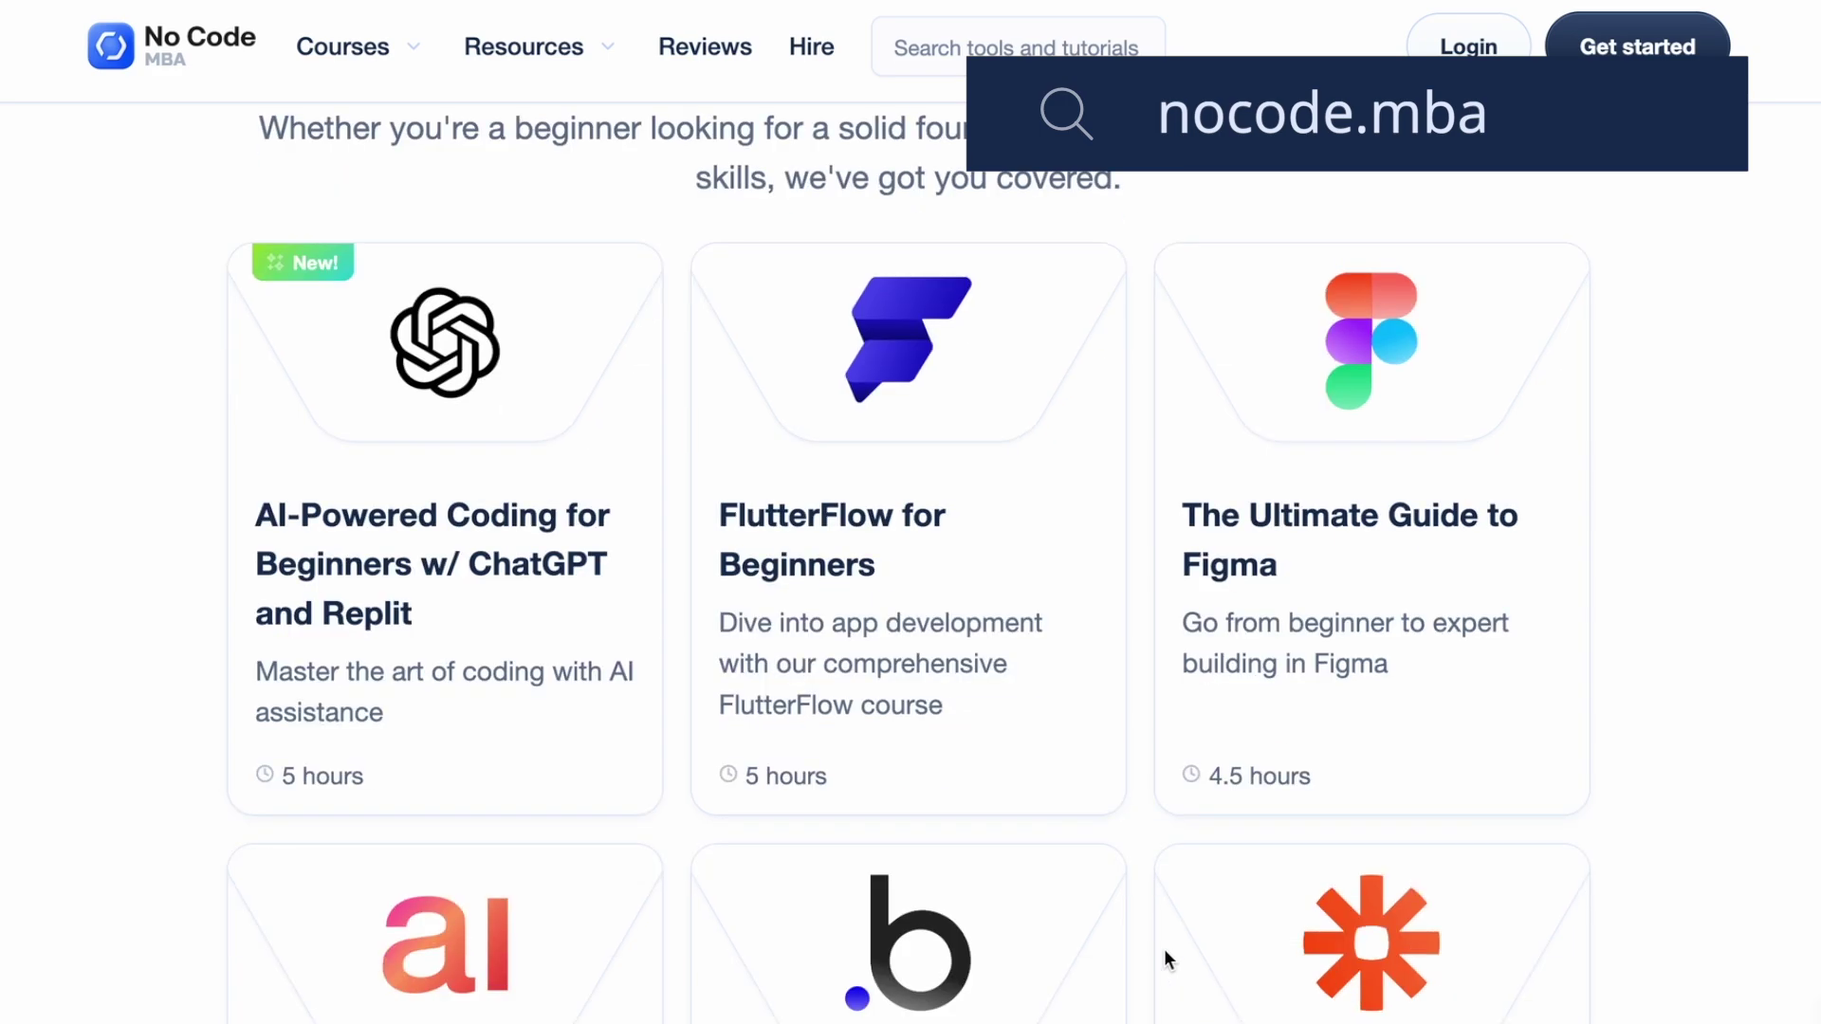
scroll(1165, 950, down, 5)
scroll(1164, 949, down, 5)
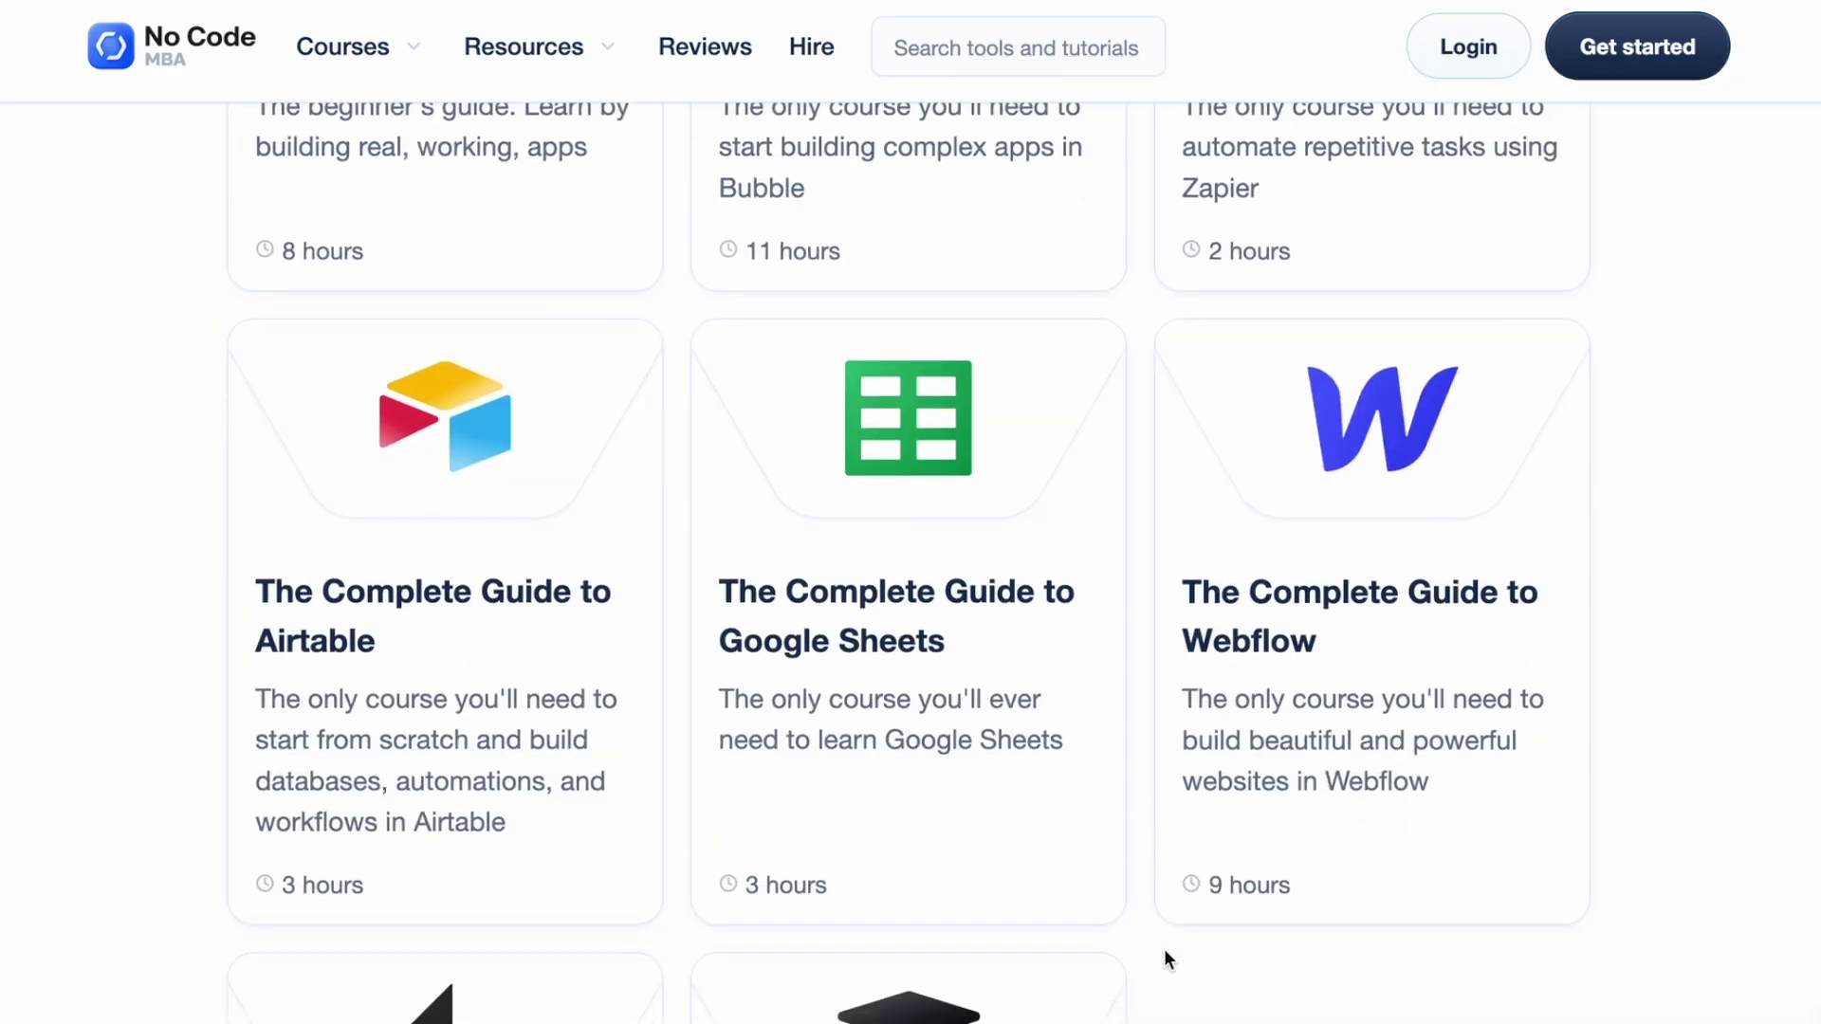